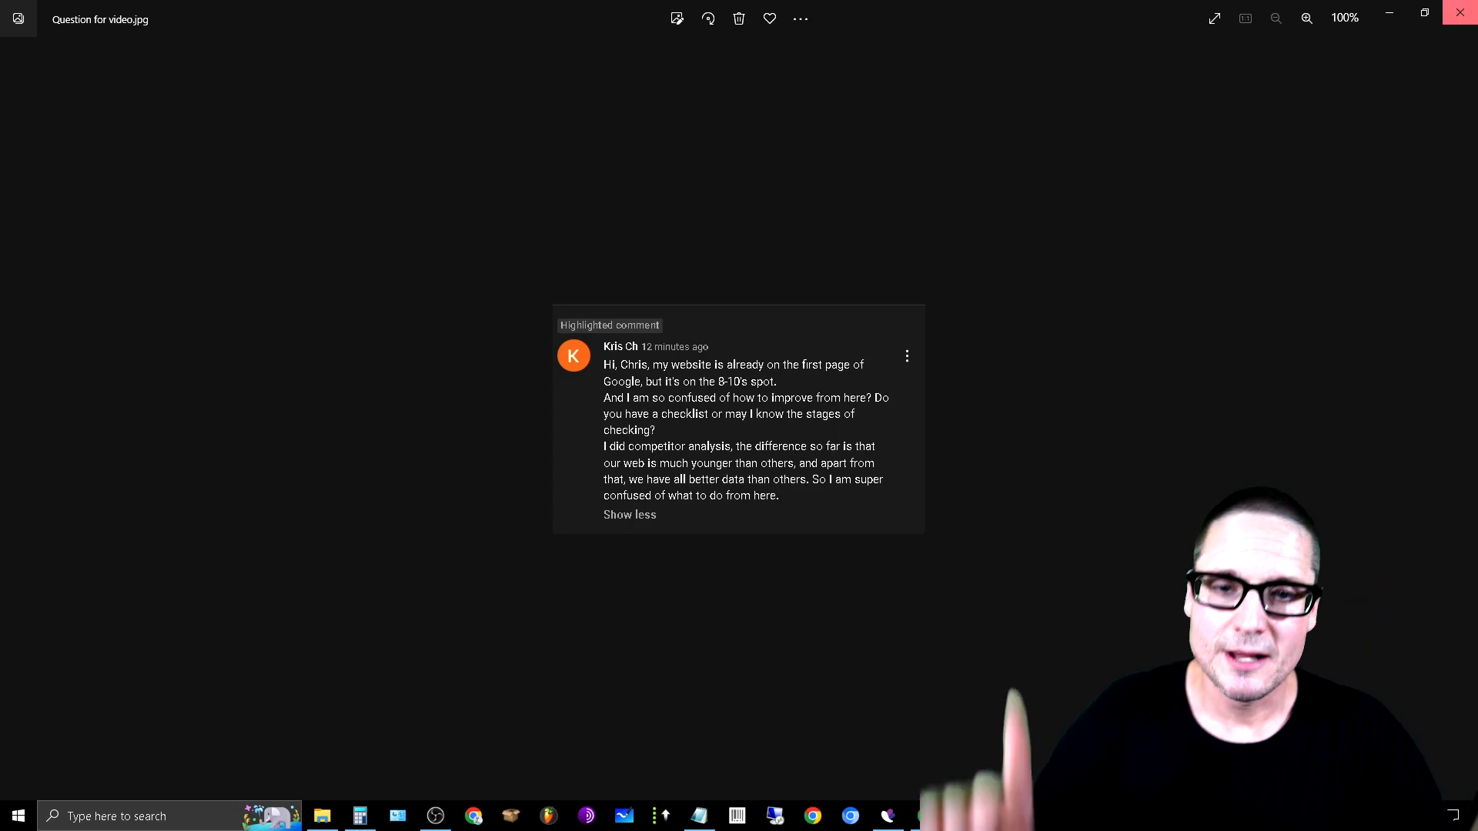
Close the comment screenshot and the Downloads folder, and bring up the SEO checklist in Notepad
click(1460, 12)
click(1379, 129)
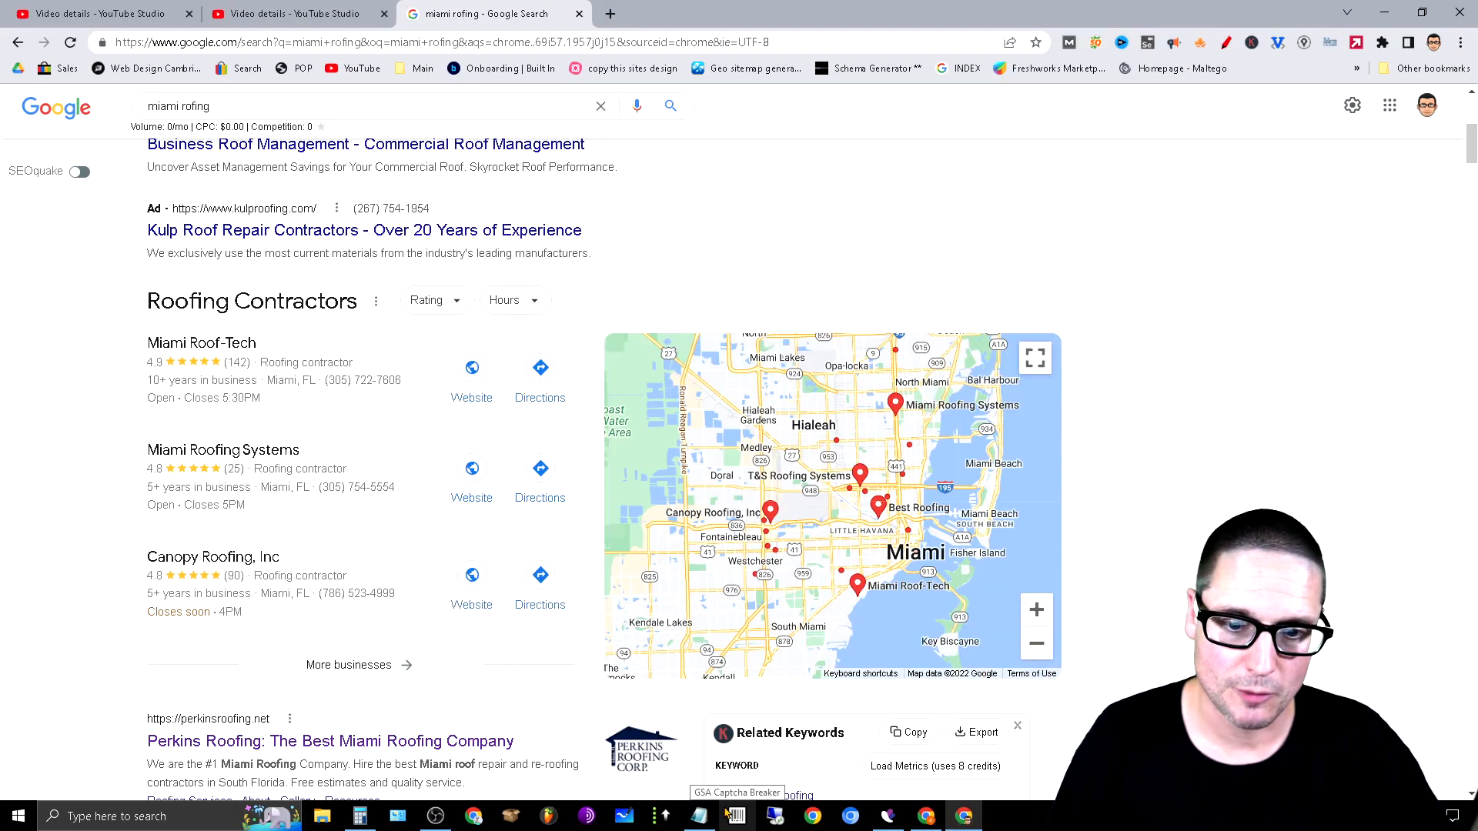
mouse_move(697, 813)
click(700, 702)
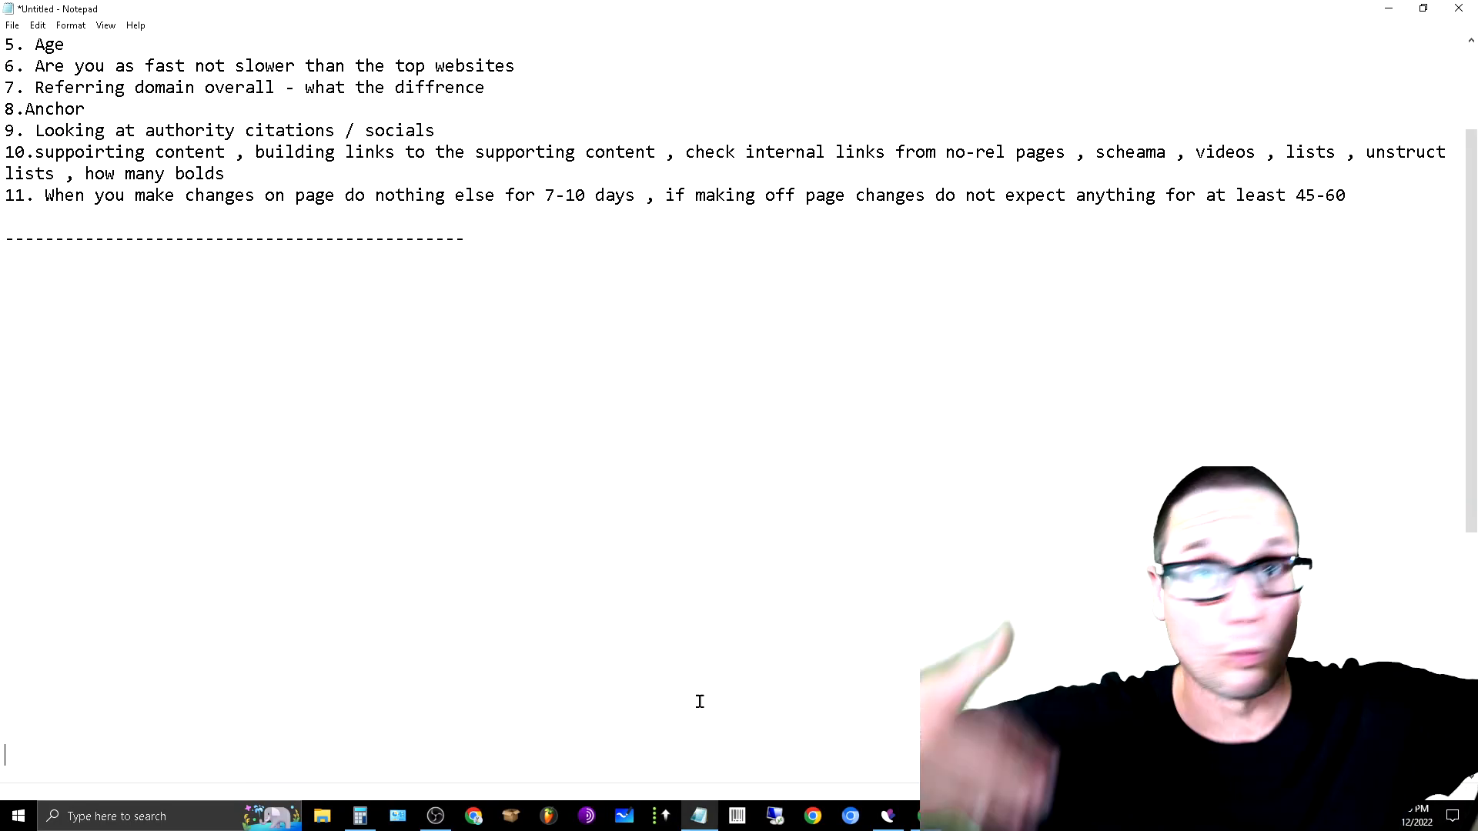
Select checklist items 2 through 11, then minimize Notepad to reveal Chrome
scroll(700, 702, up, 3)
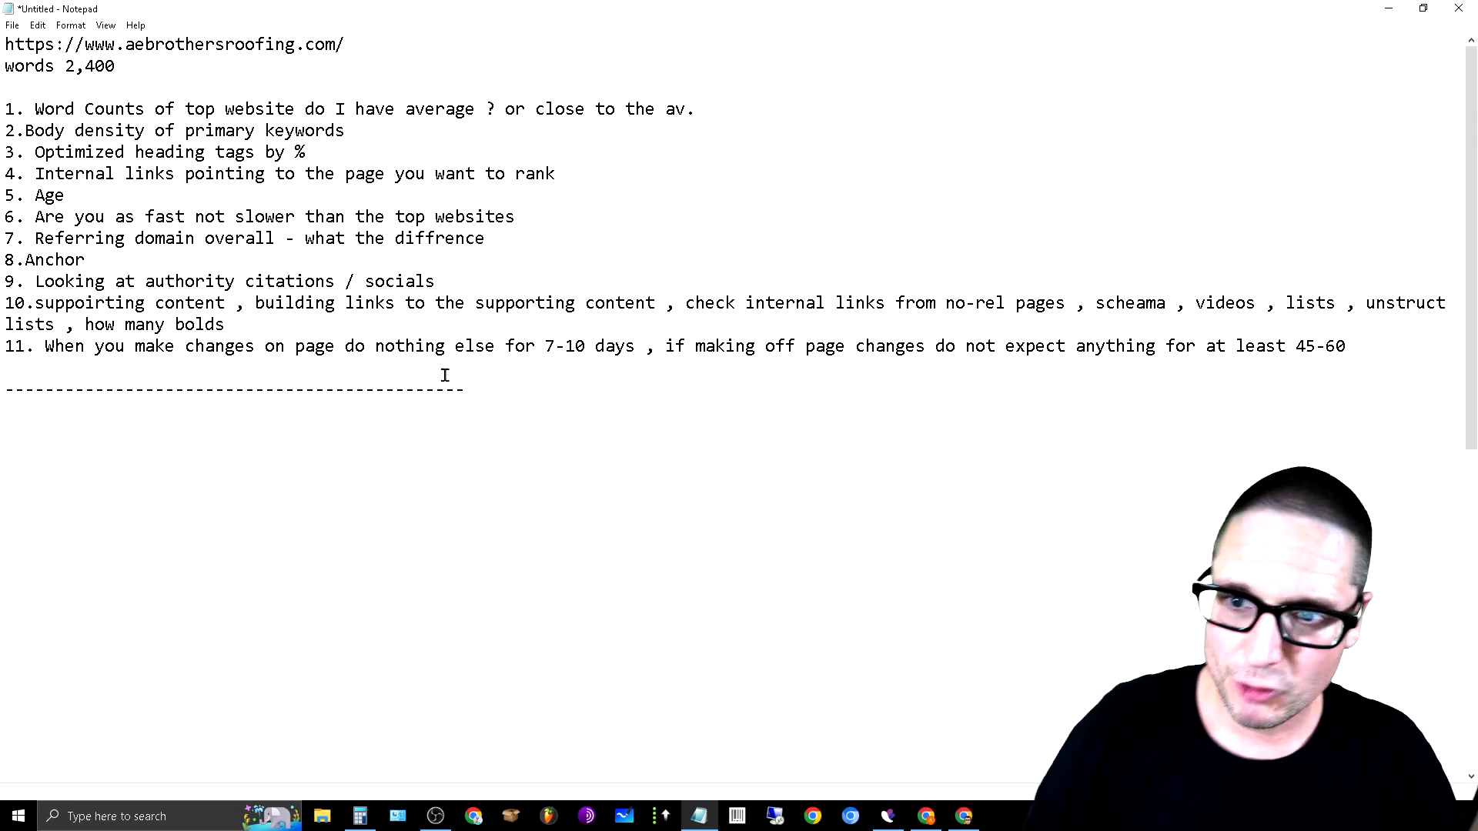
drag(1394, 341, 6, 131)
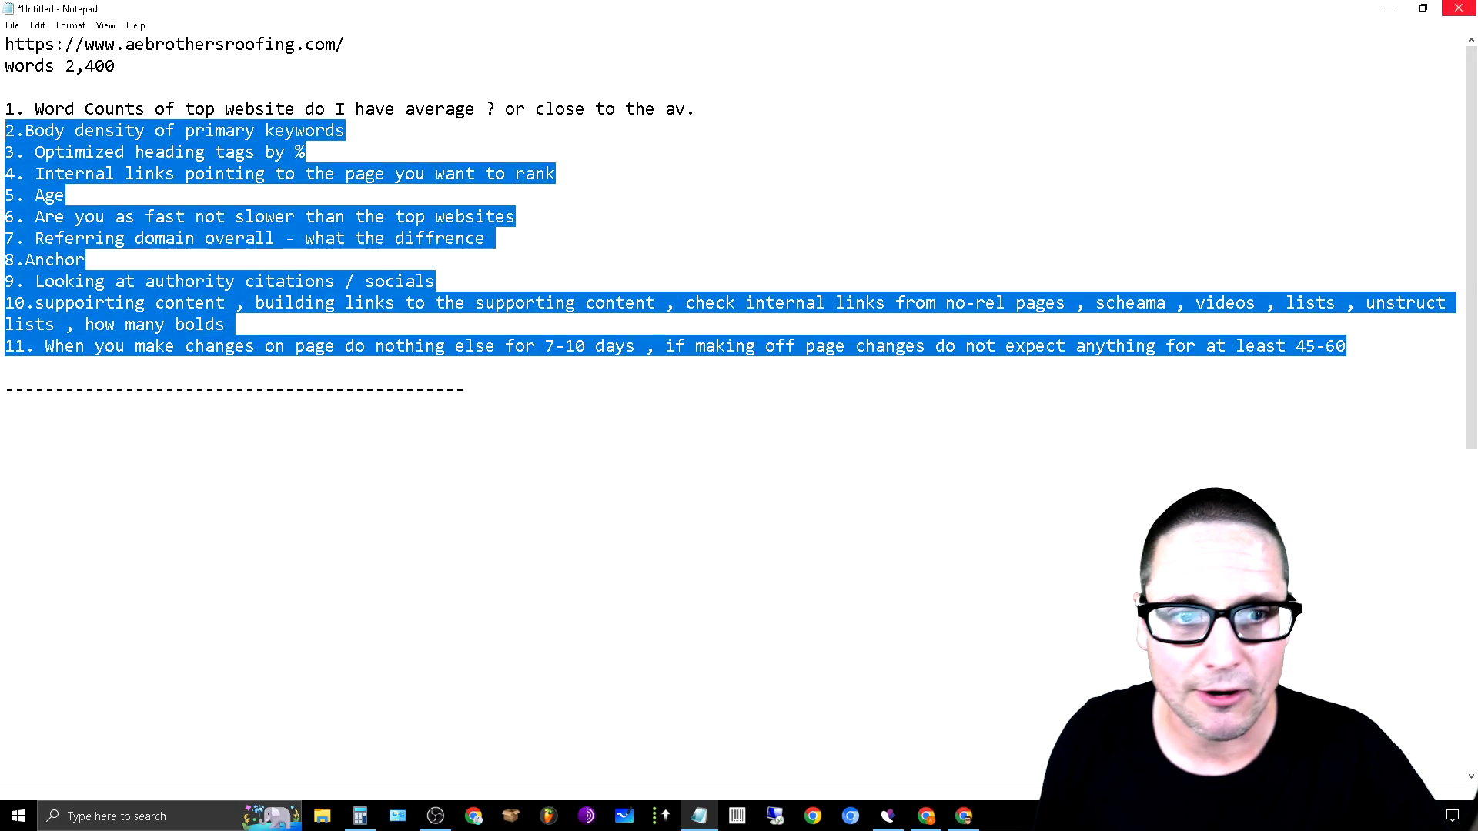
click(1389, 8)
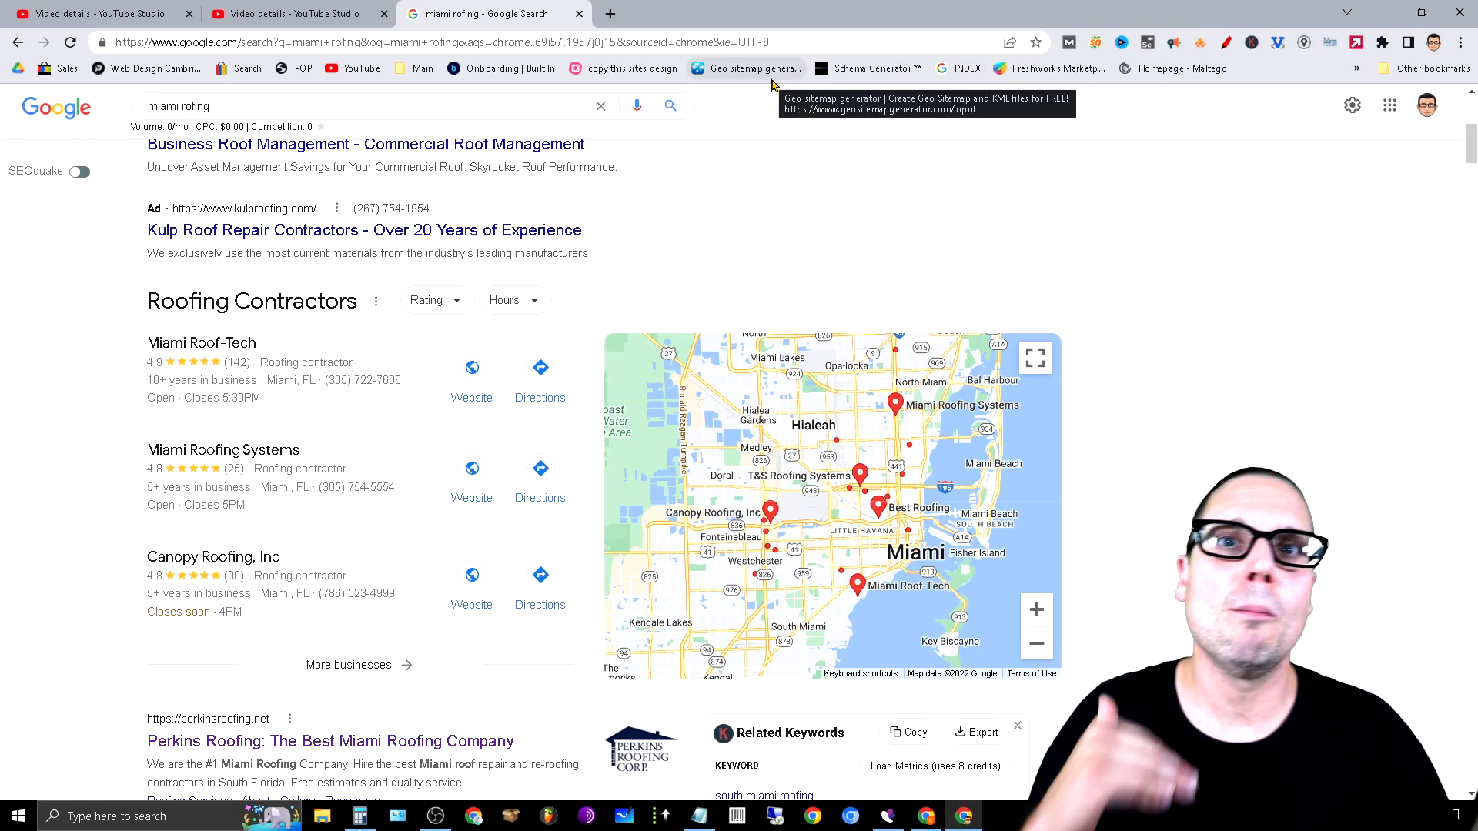
click(612, 13)
text(SEO)
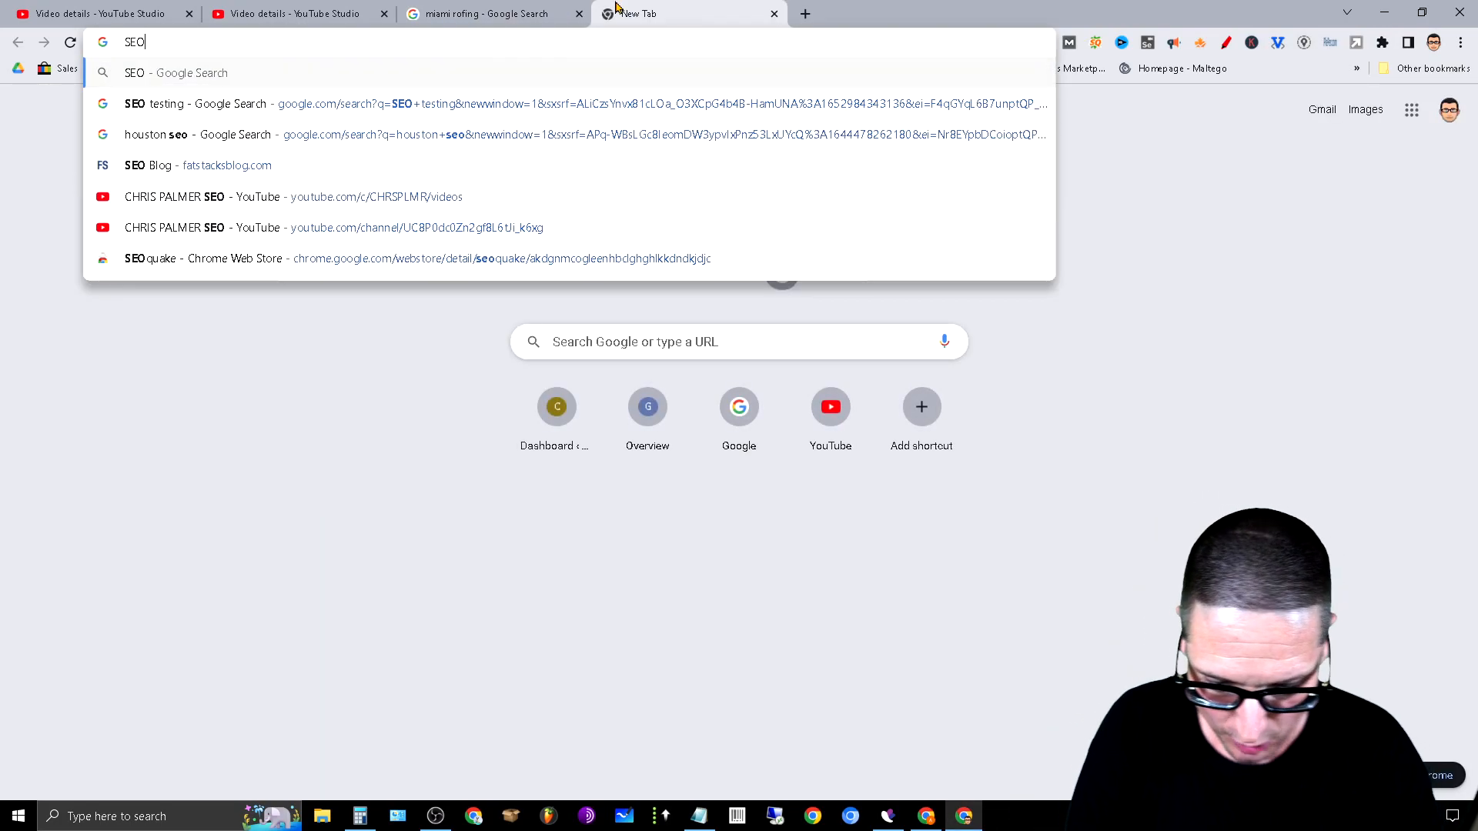
text(MASTERMIND.OR)
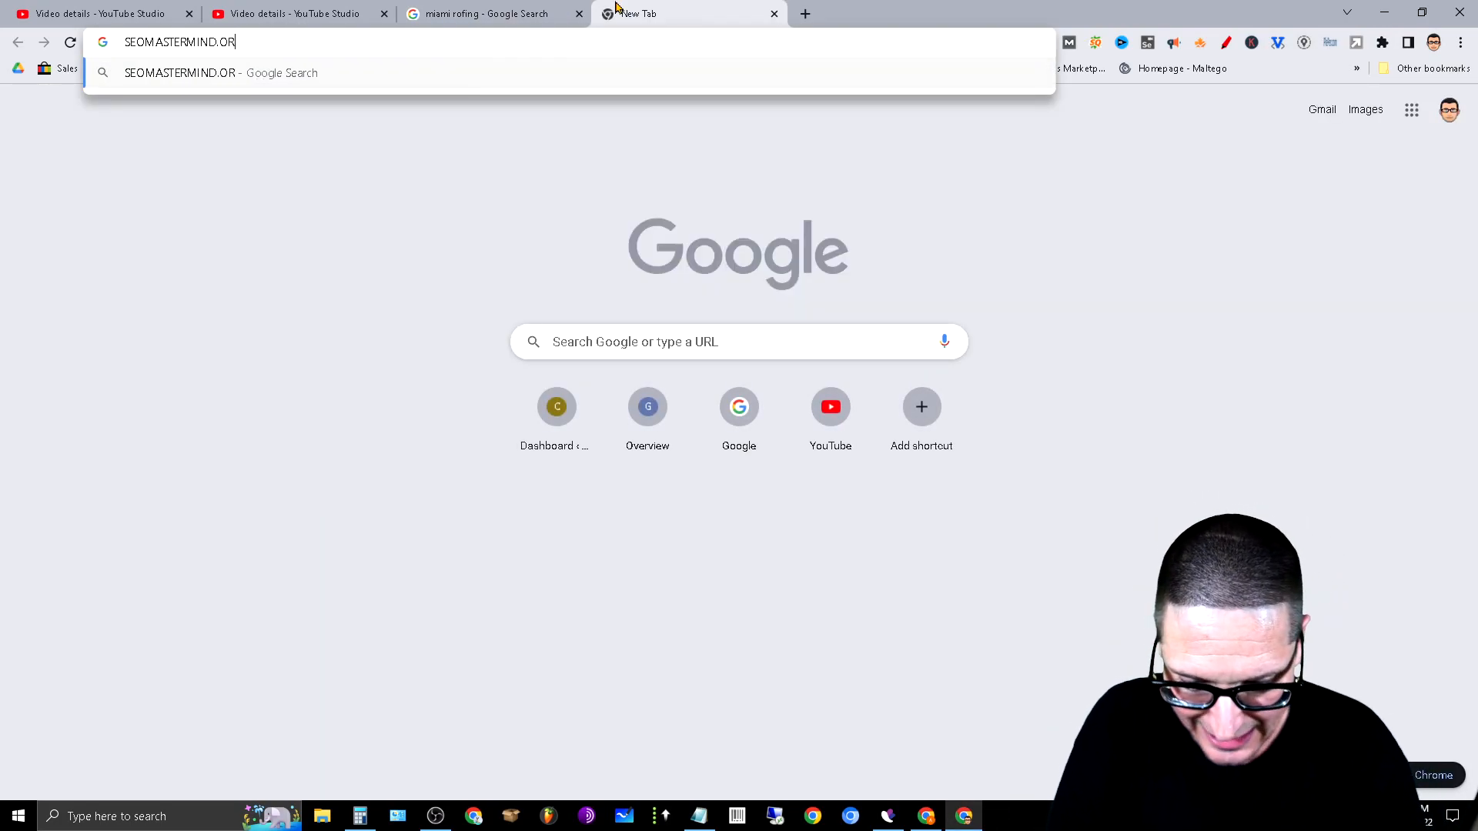
text(G)
key(Return)
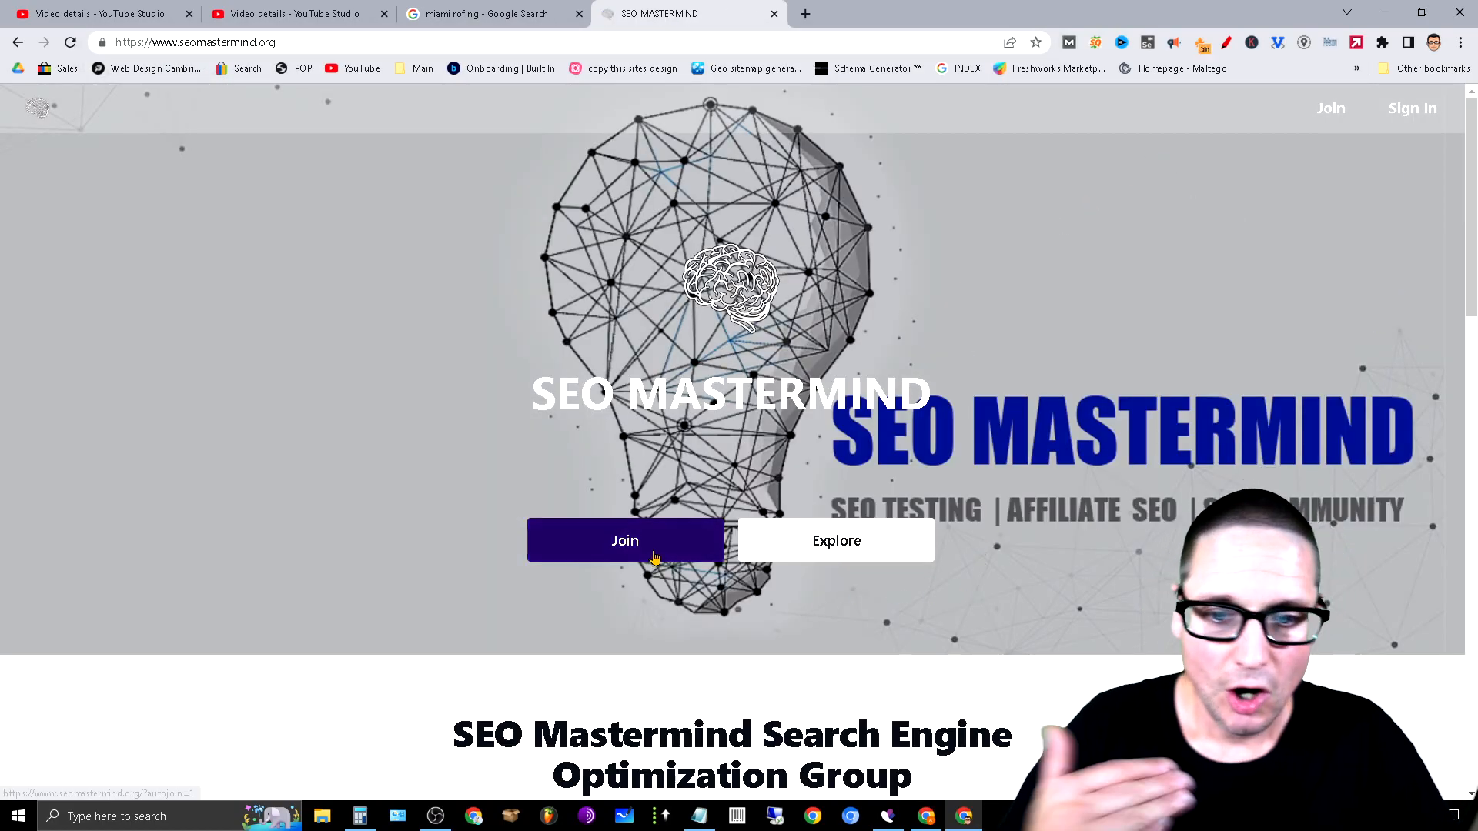
click(906, 552)
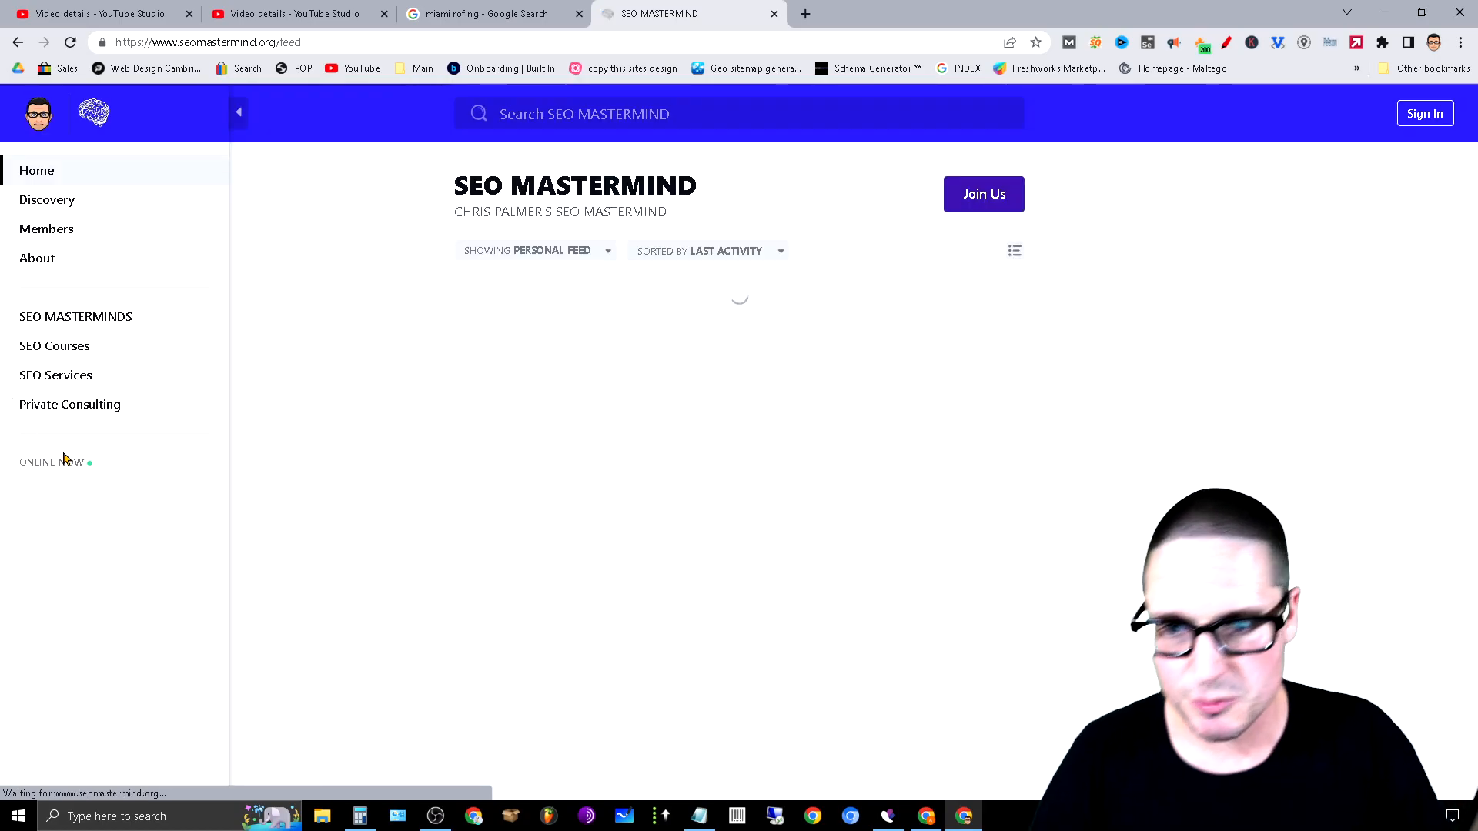
click(113, 327)
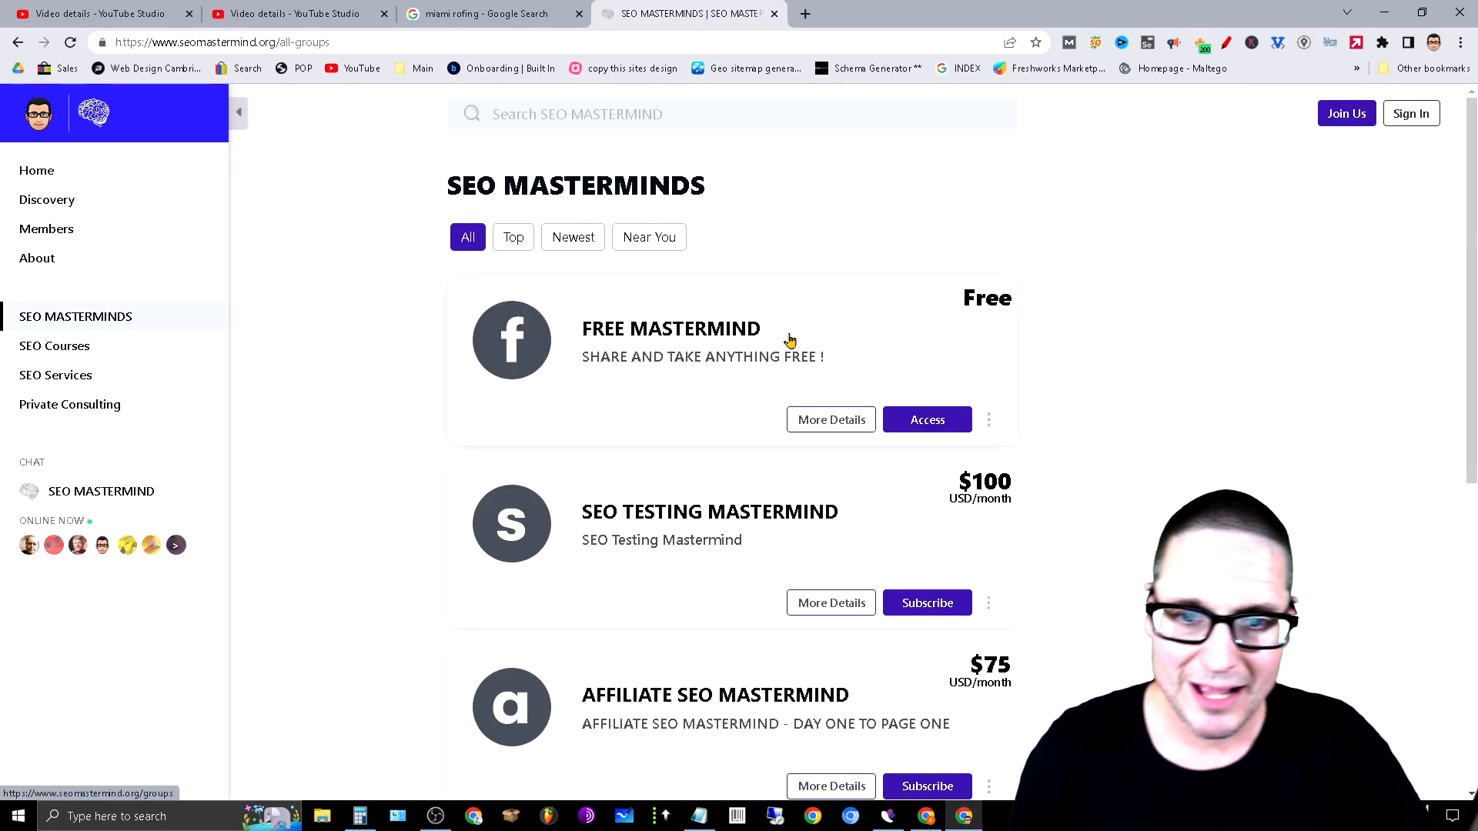
click(790, 341)
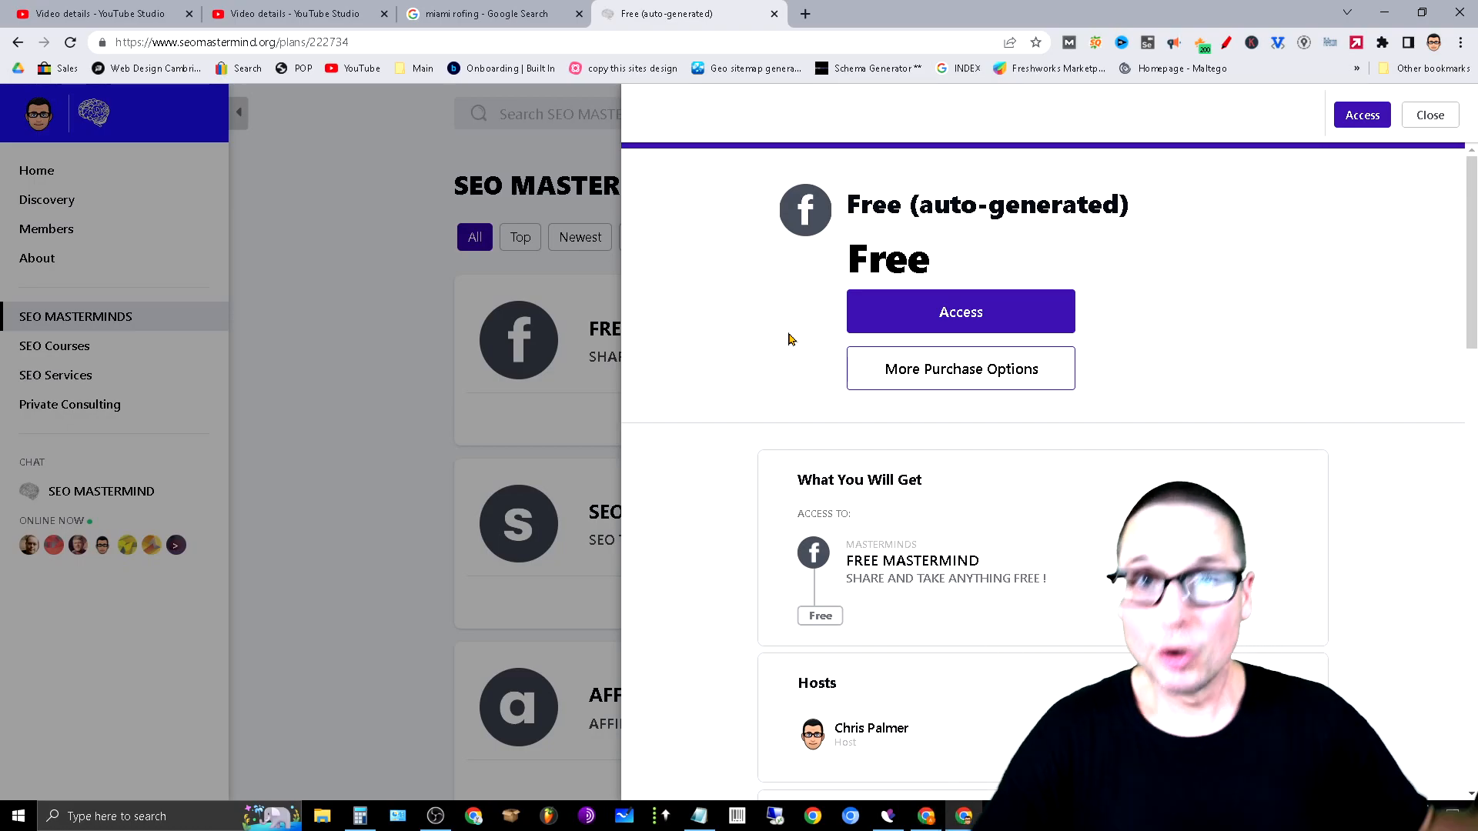
click(774, 14)
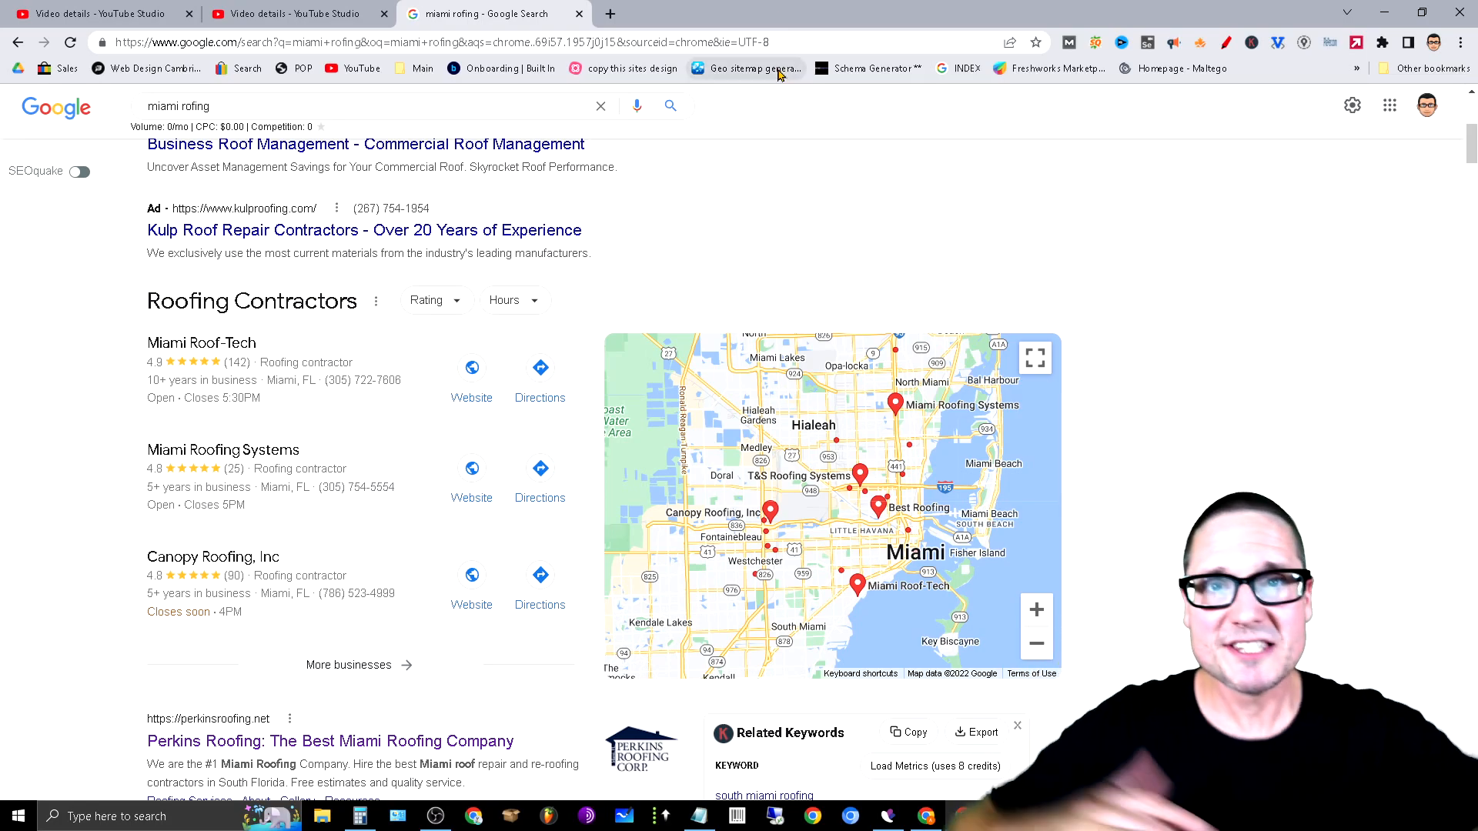
Scroll the miami rofing results down to the A&E Brothers Roofing listing and briefly highlight it
scroll(4, 608, down, 6)
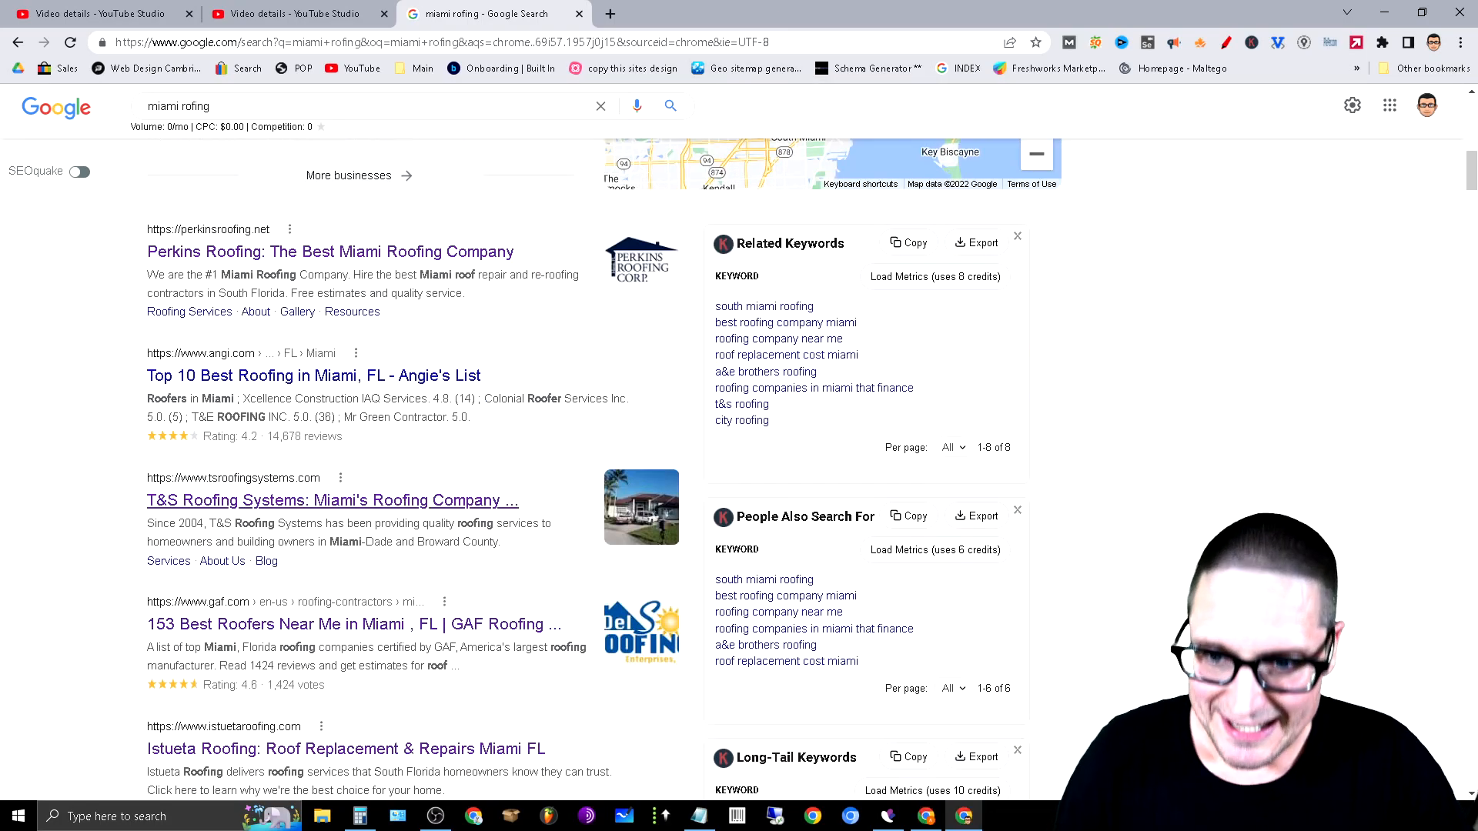
scroll(366, 587, down, 3)
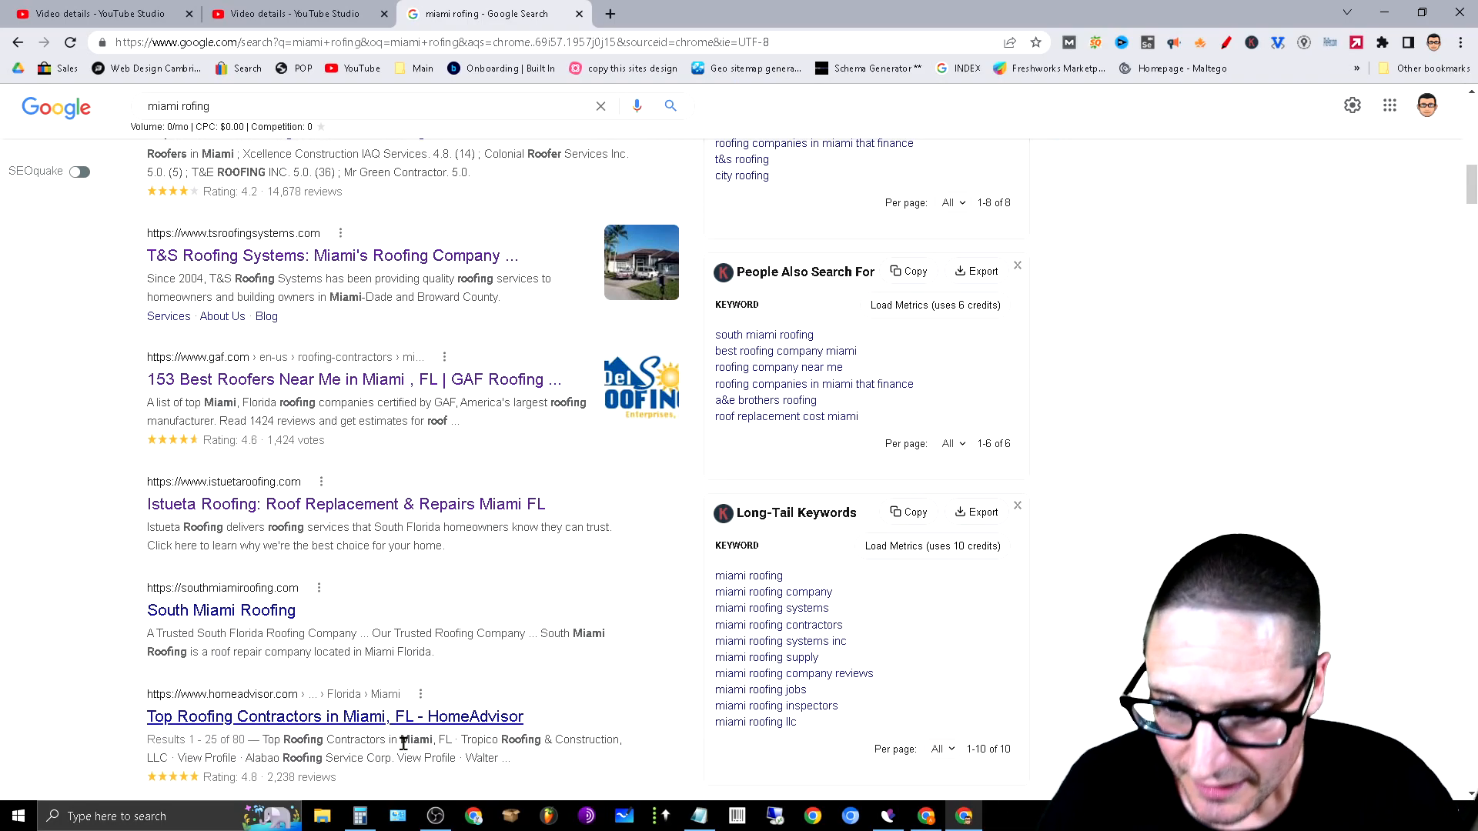
scroll(361, 748, down, 3)
scroll(423, 564, down, 3)
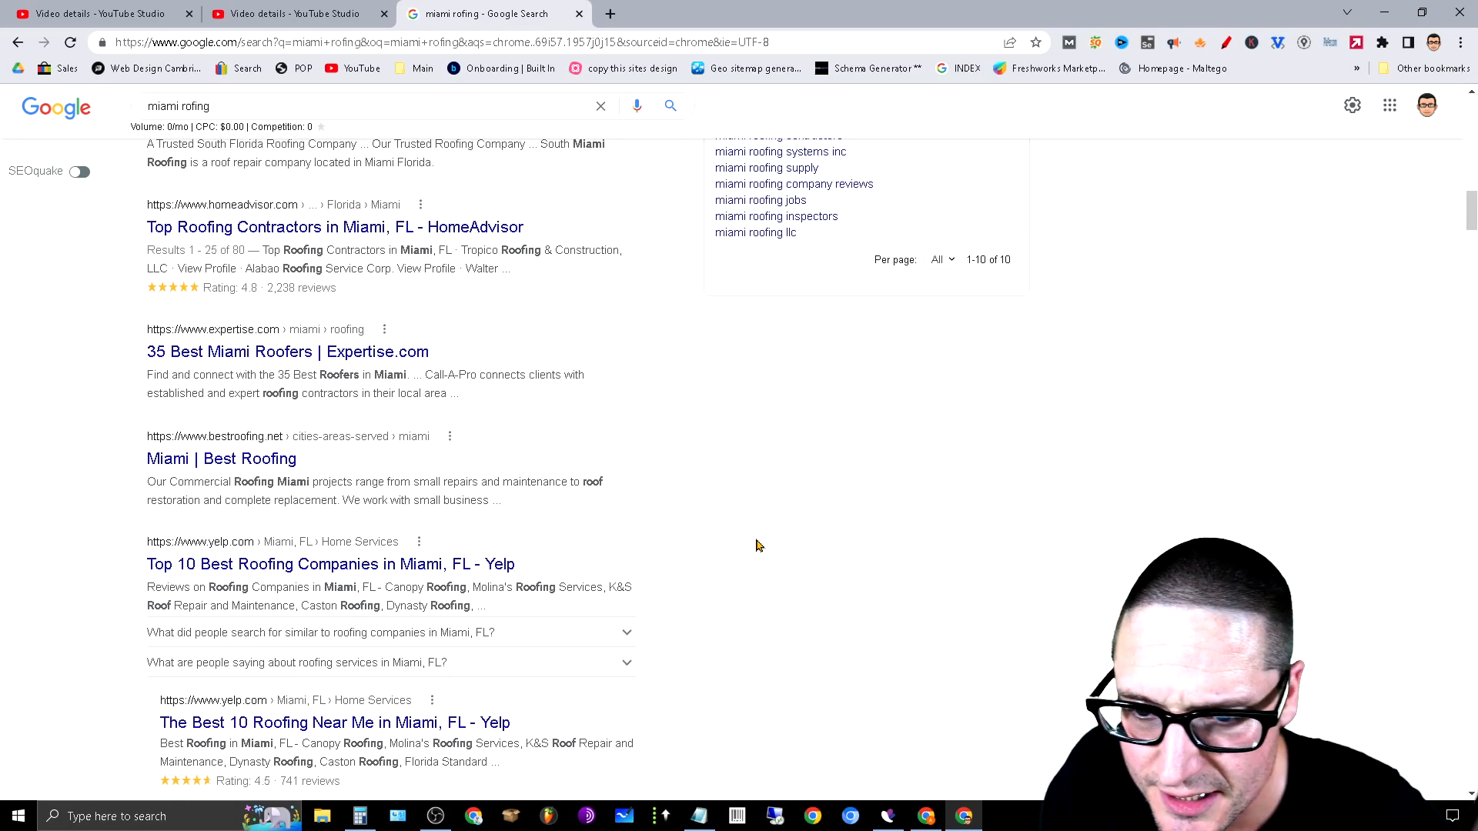
scroll(667, 476, up, 3)
scroll(652, 539, down, 6)
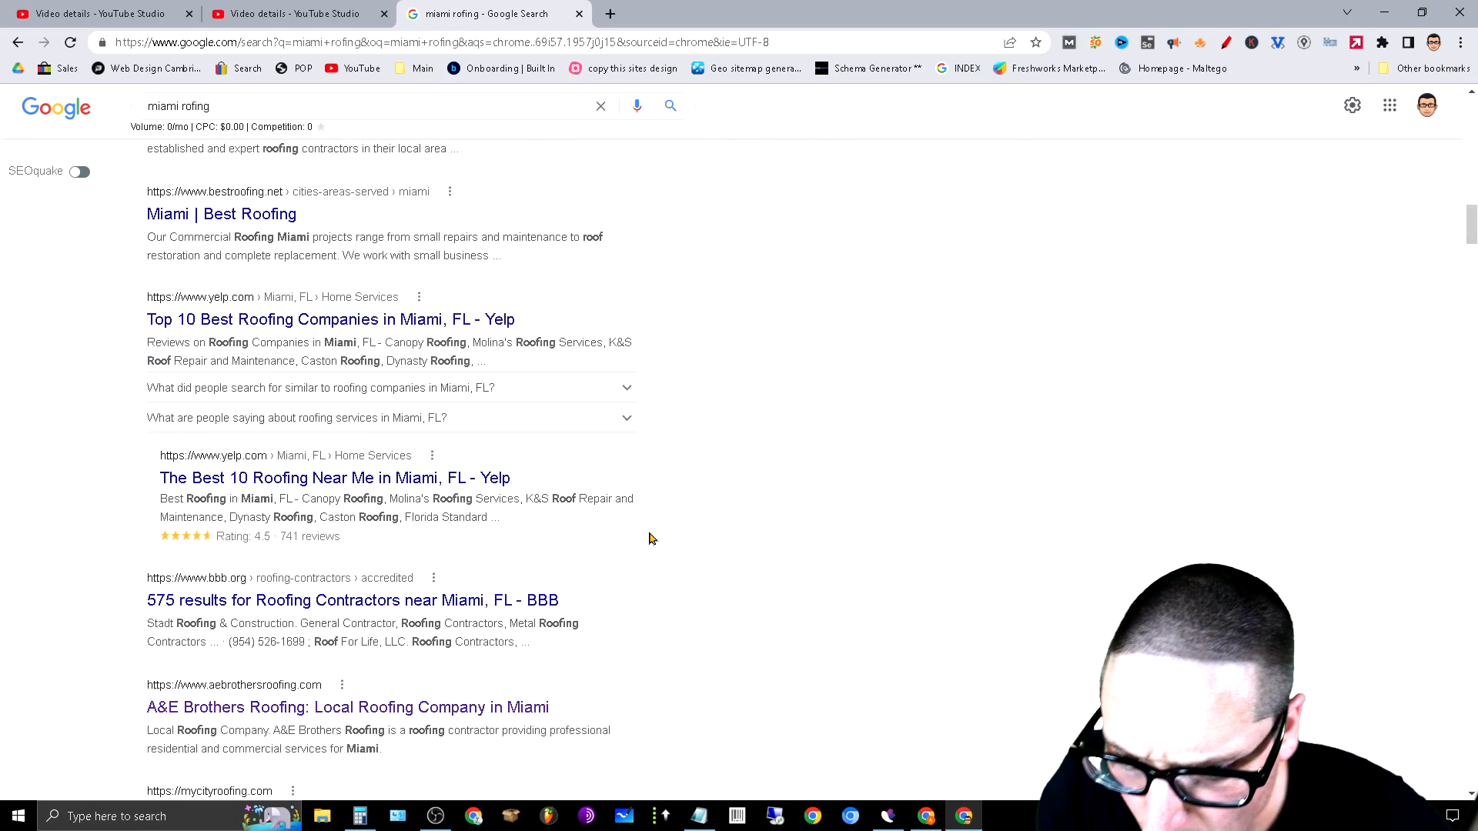
scroll(591, 623, down, 3)
drag(103, 452, 551, 482)
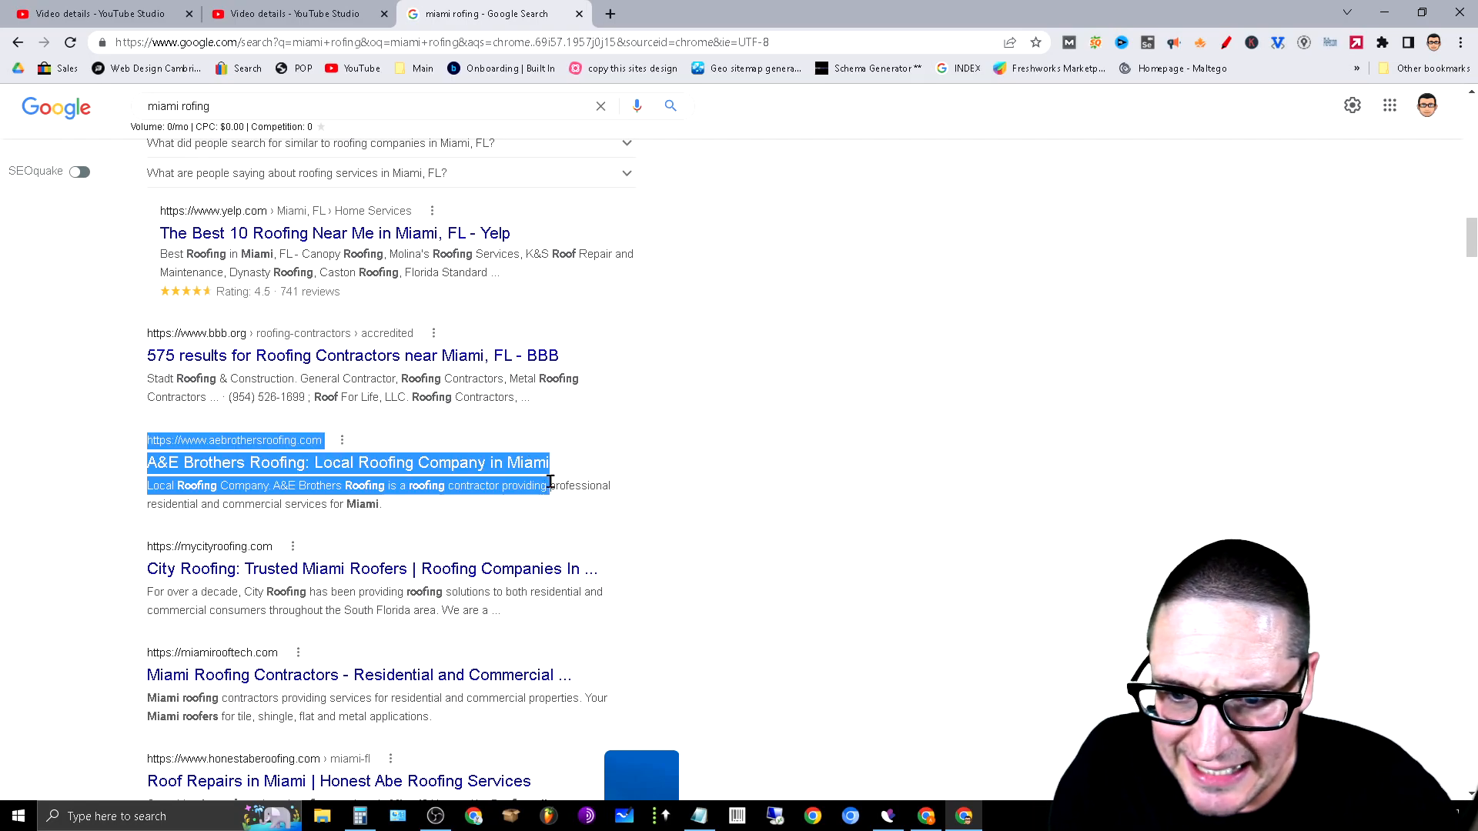
click(754, 533)
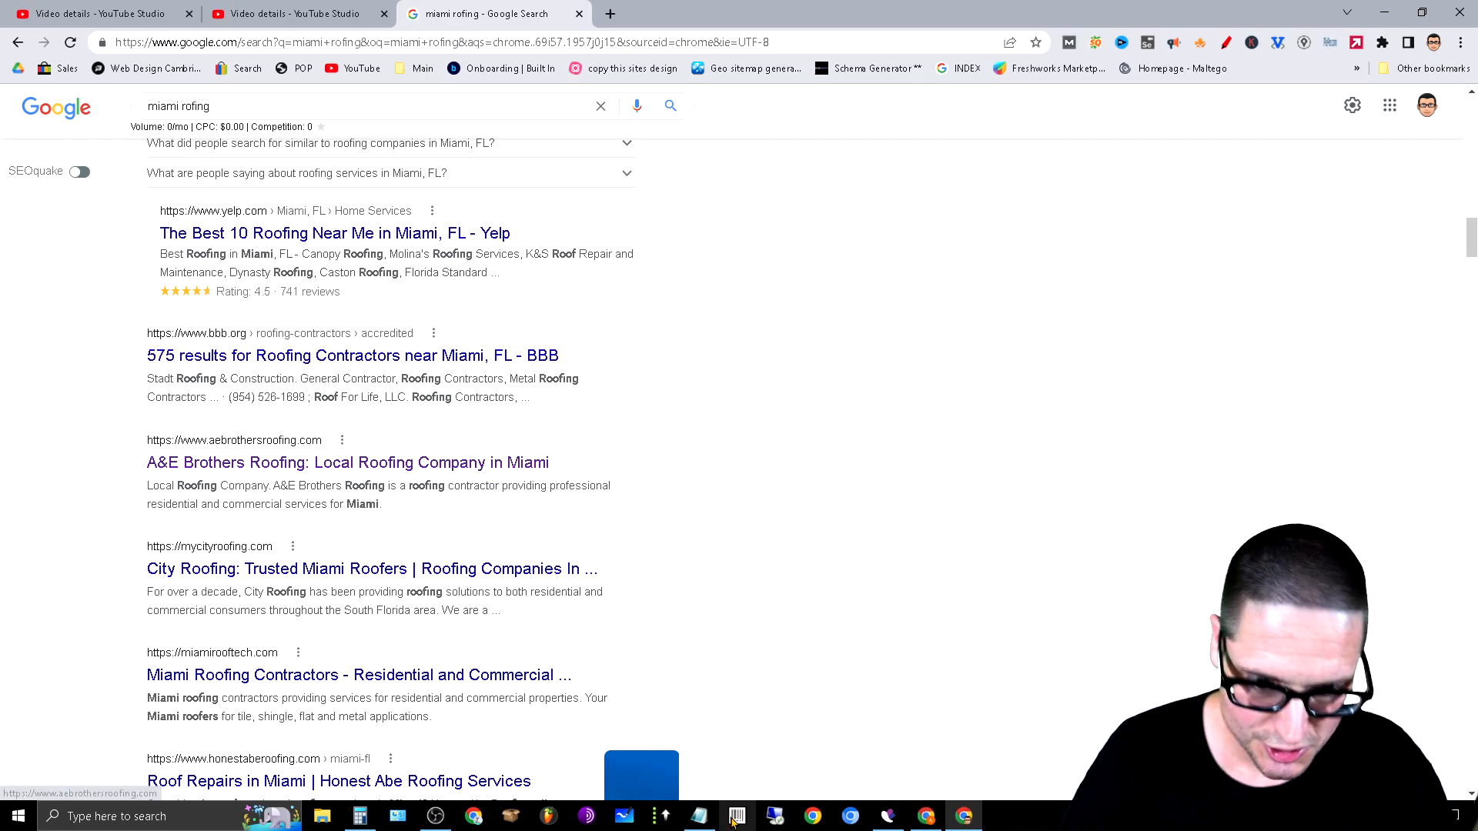
mouse_move(698, 815)
click(685, 717)
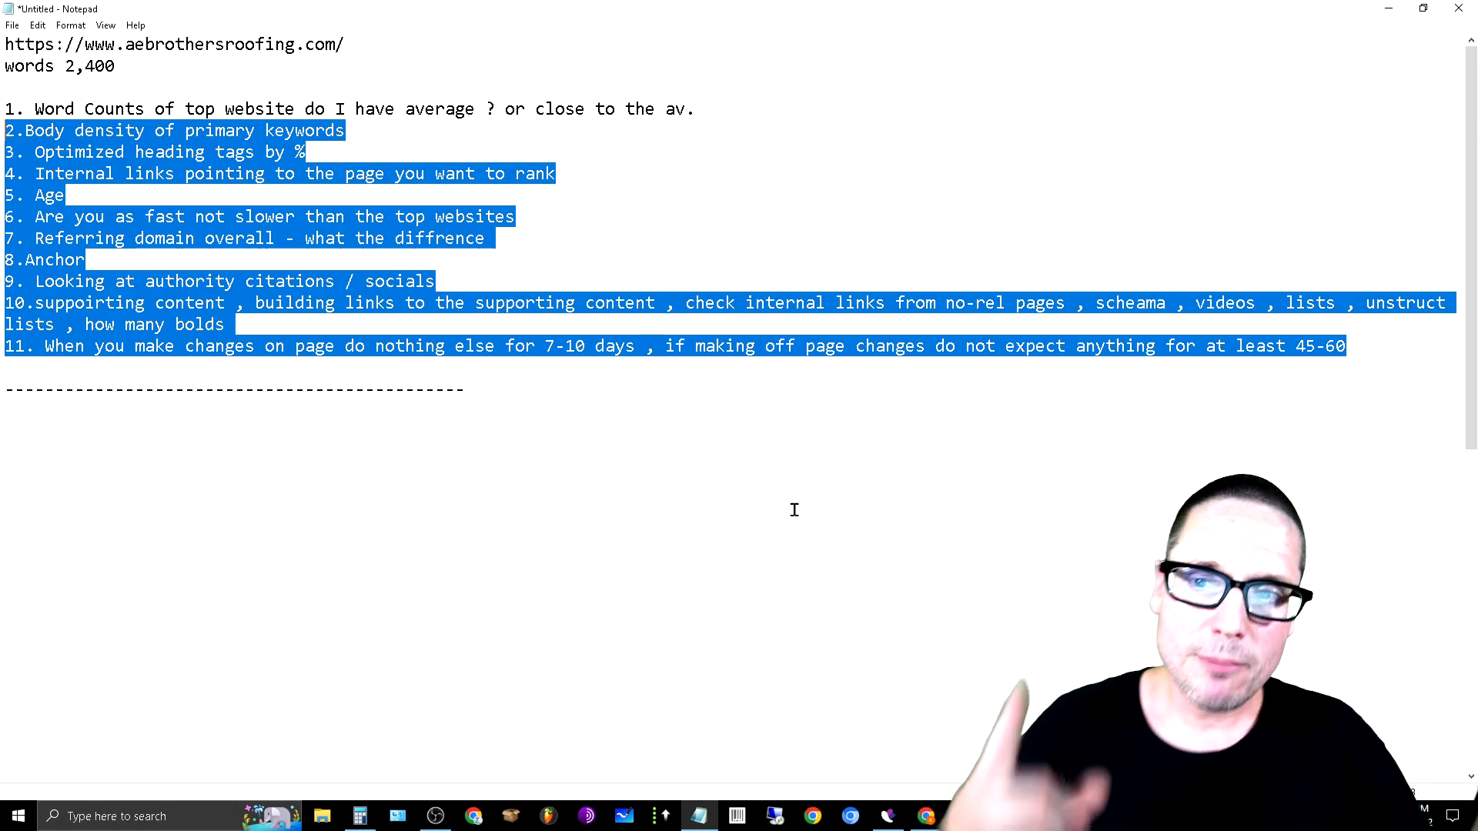
click(791, 169)
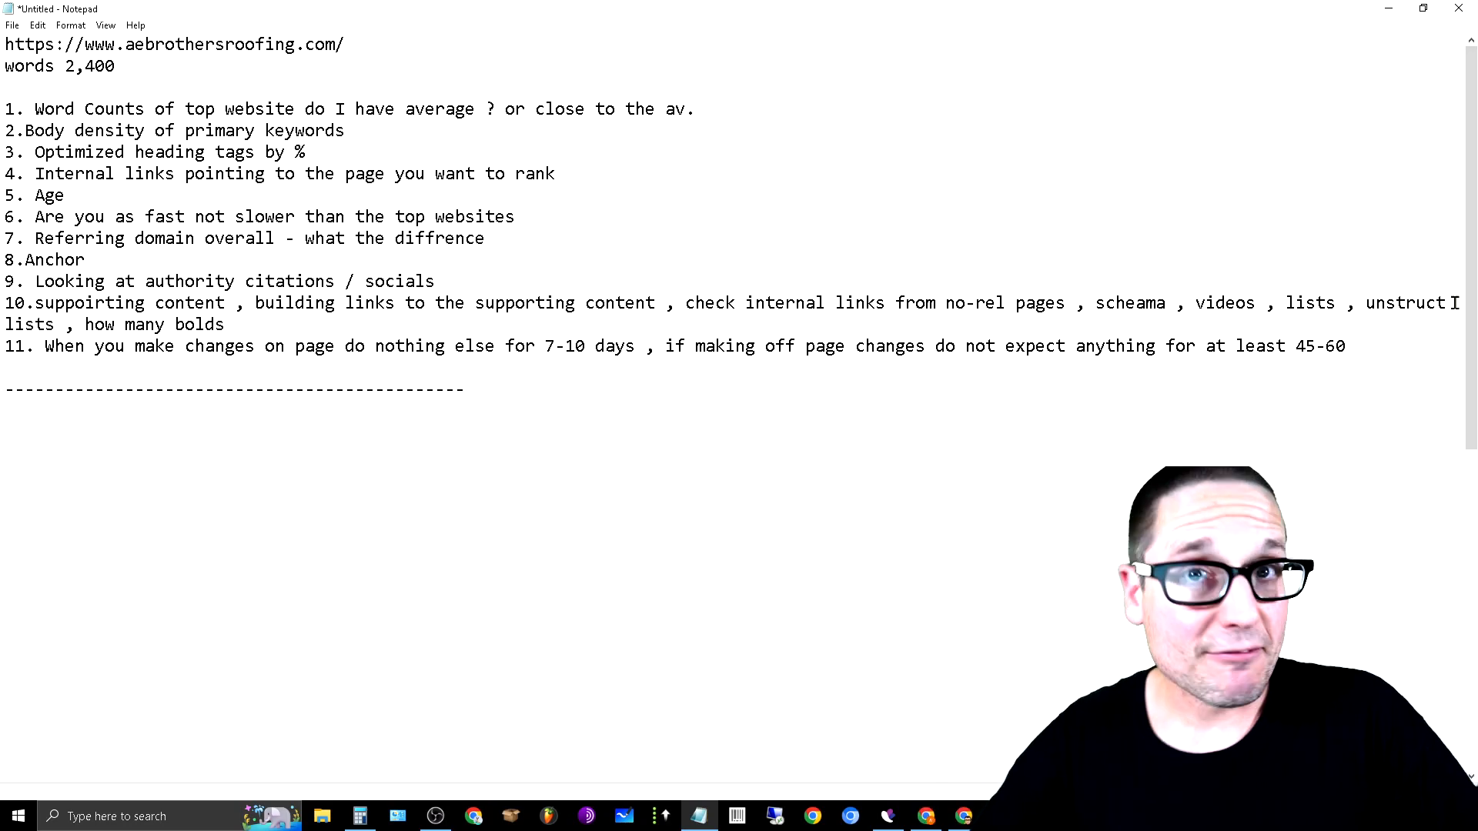
click(1393, 8)
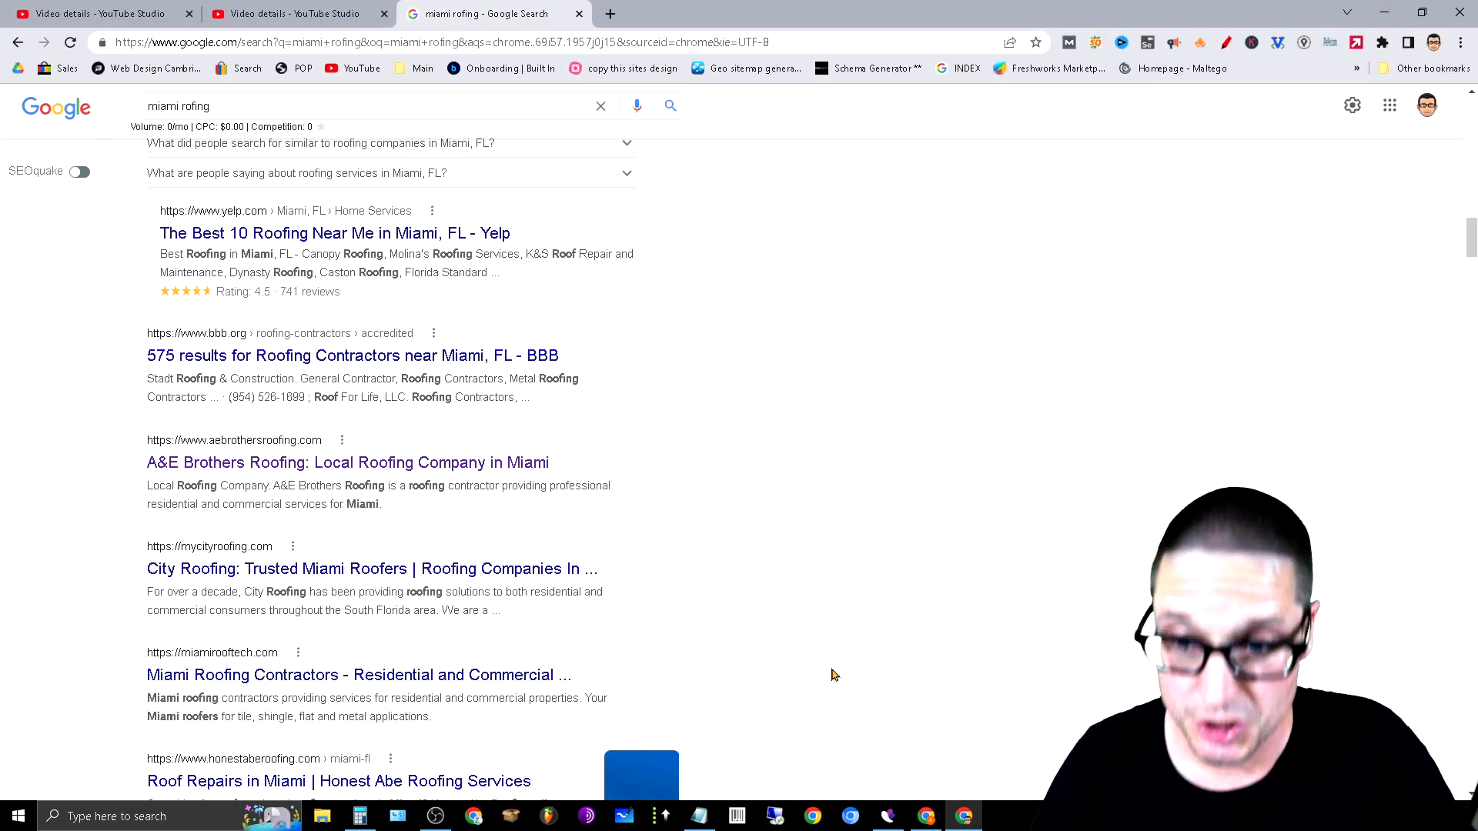
Open the A&E Brothers Roofing result in a new tab, view it, and return to the results
right_click(360, 477)
click(416, 472)
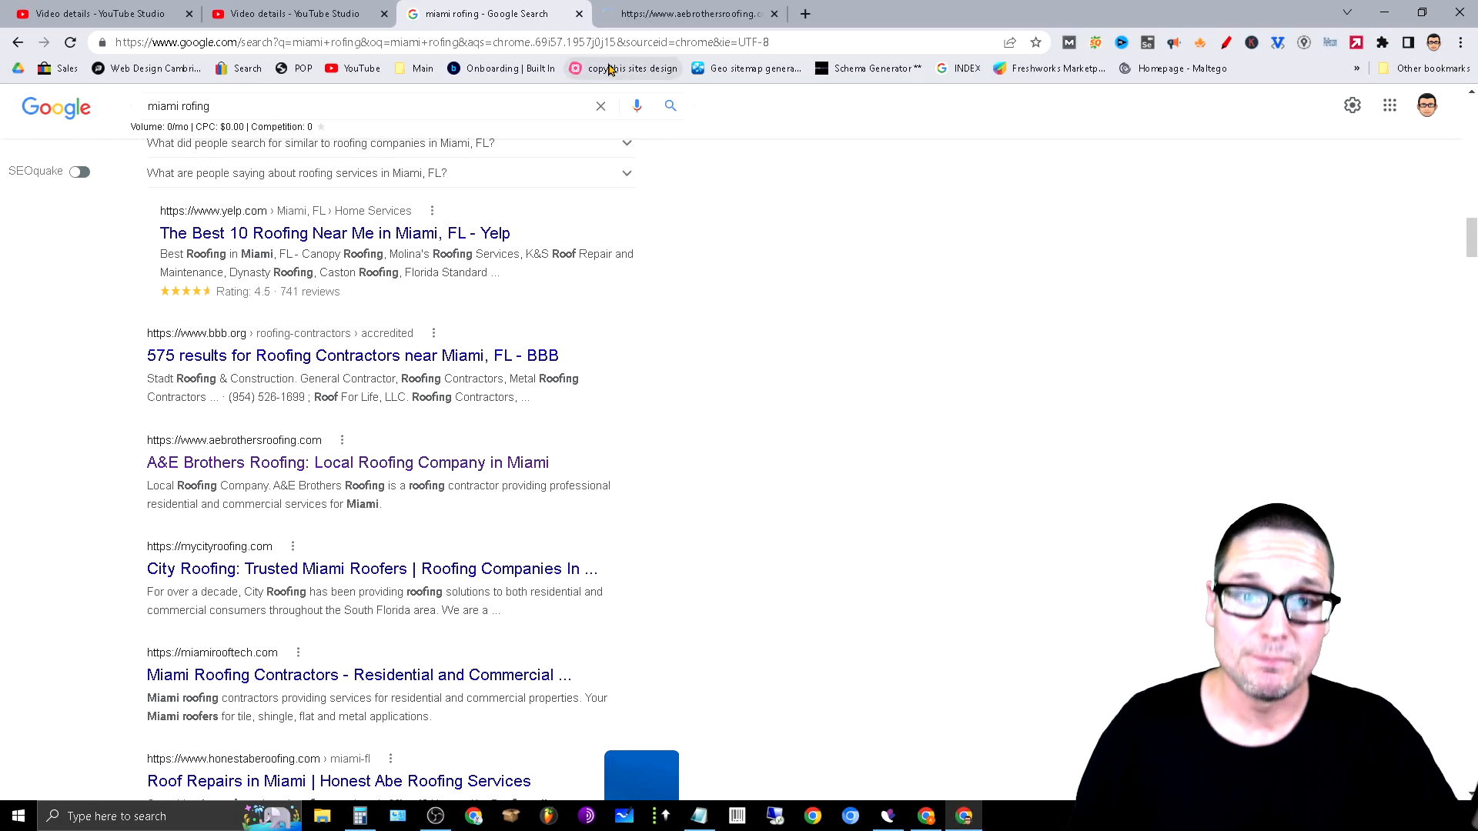
click(643, 9)
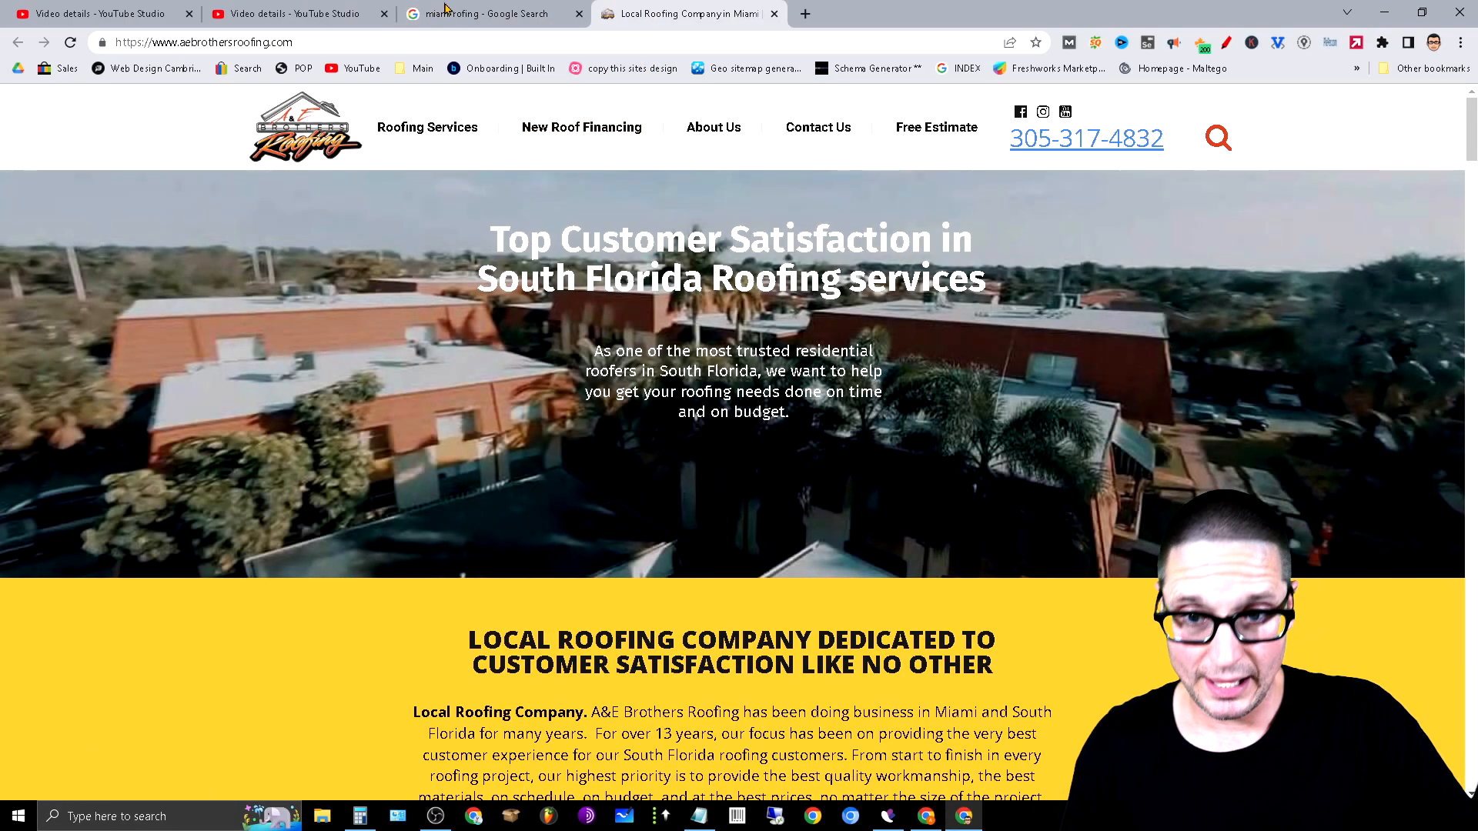
click(453, 23)
scroll(590, 689, up, 20)
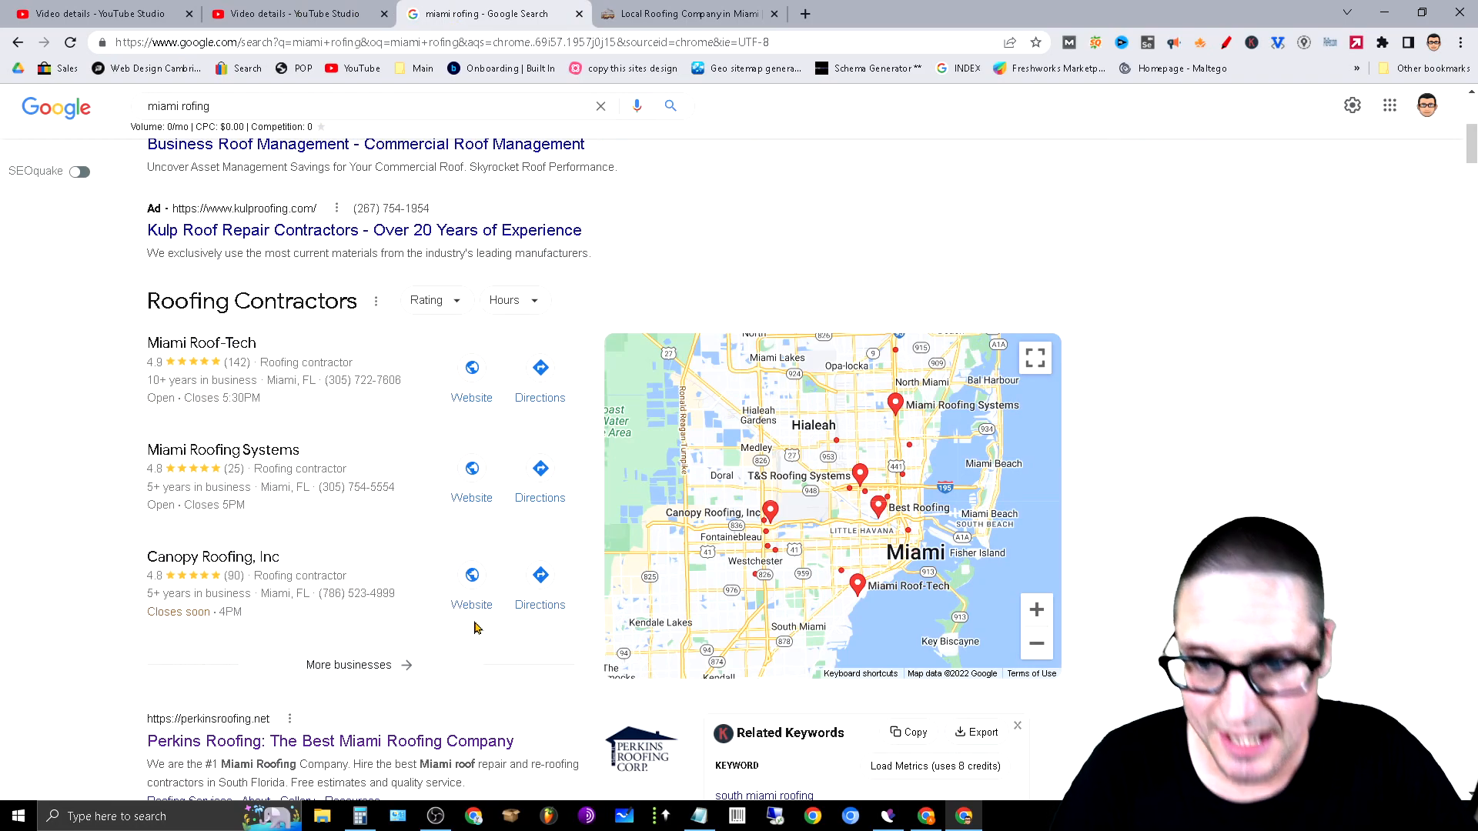
scroll(501, 659, down, 6)
Open Perkins, T&S Roofing Systems and Istueta Roofing in new tabs, then view Istueta's site
right_click(280, 257)
click(319, 274)
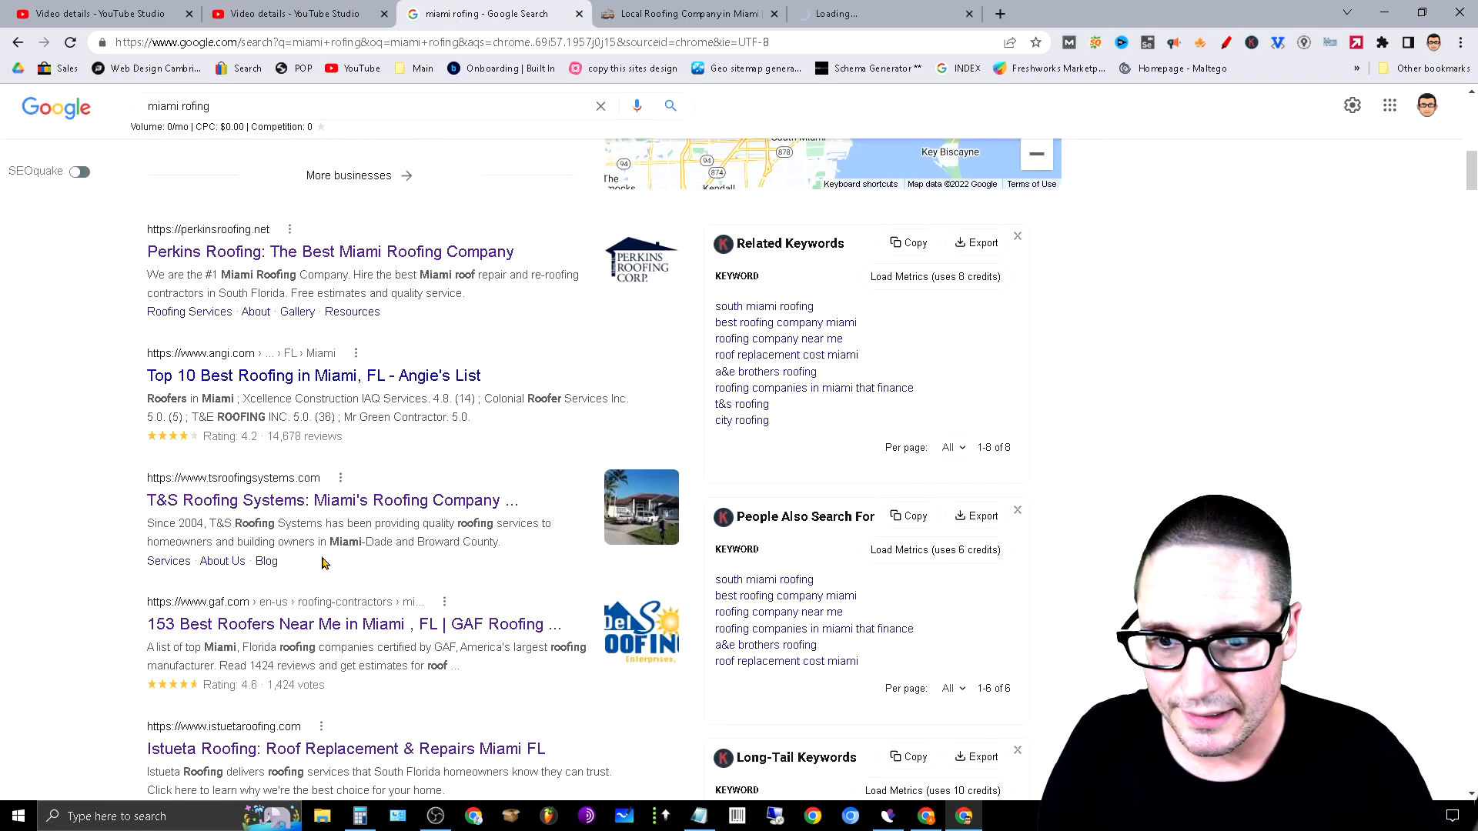
right_click(404, 506)
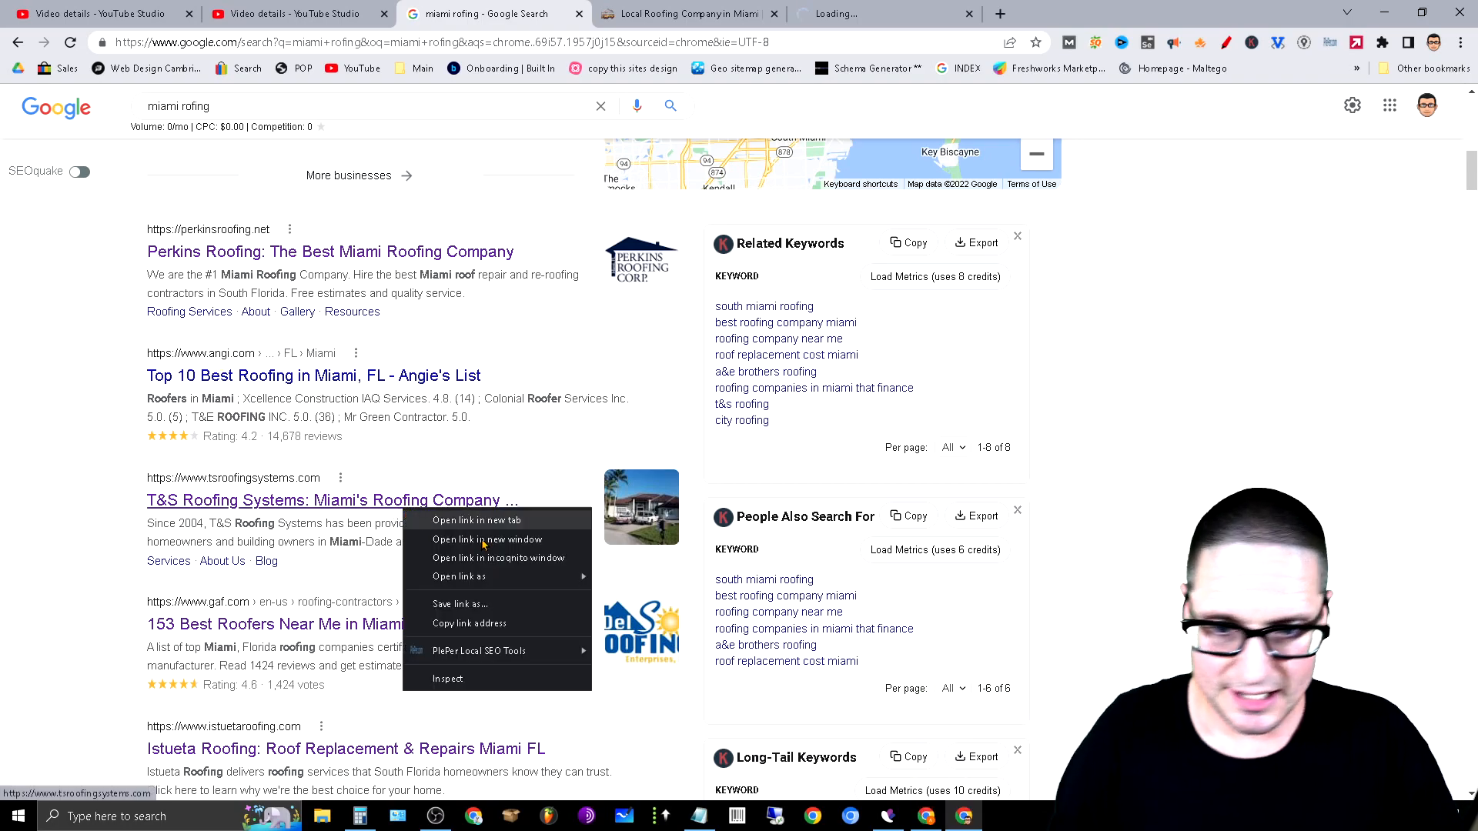
click(476, 520)
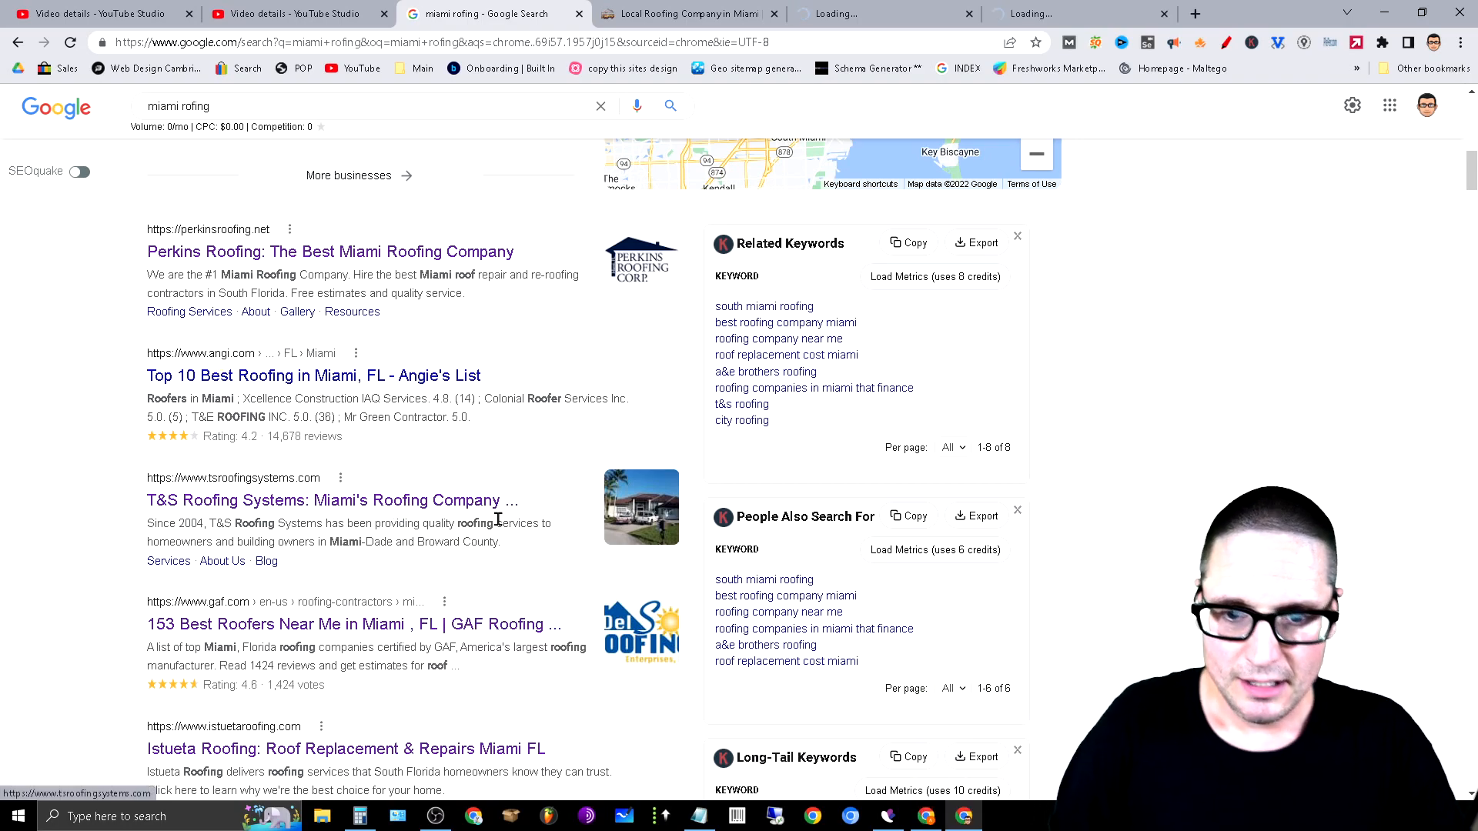
right_click(360, 758)
click(416, 579)
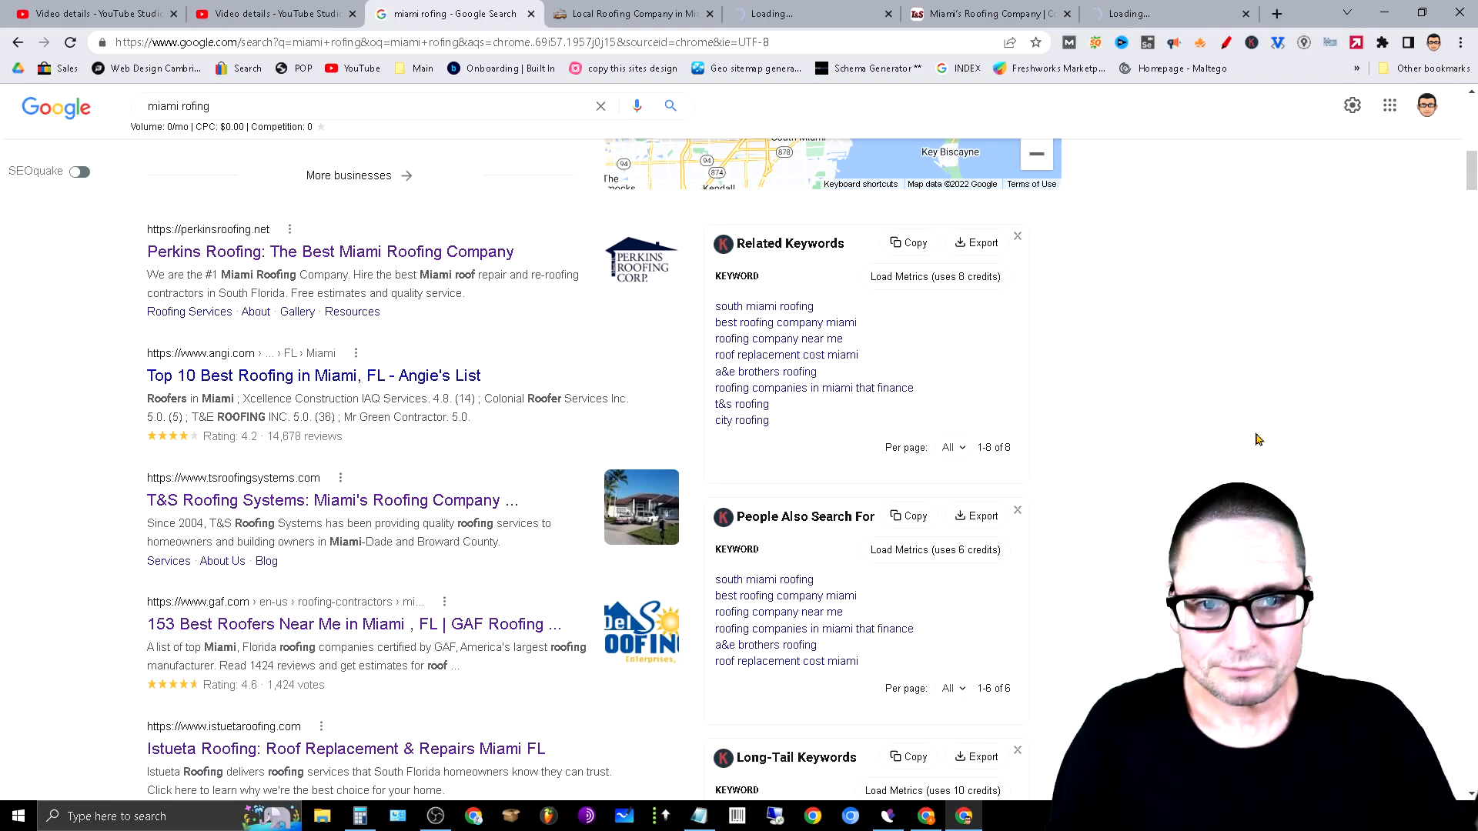
click(1099, 9)
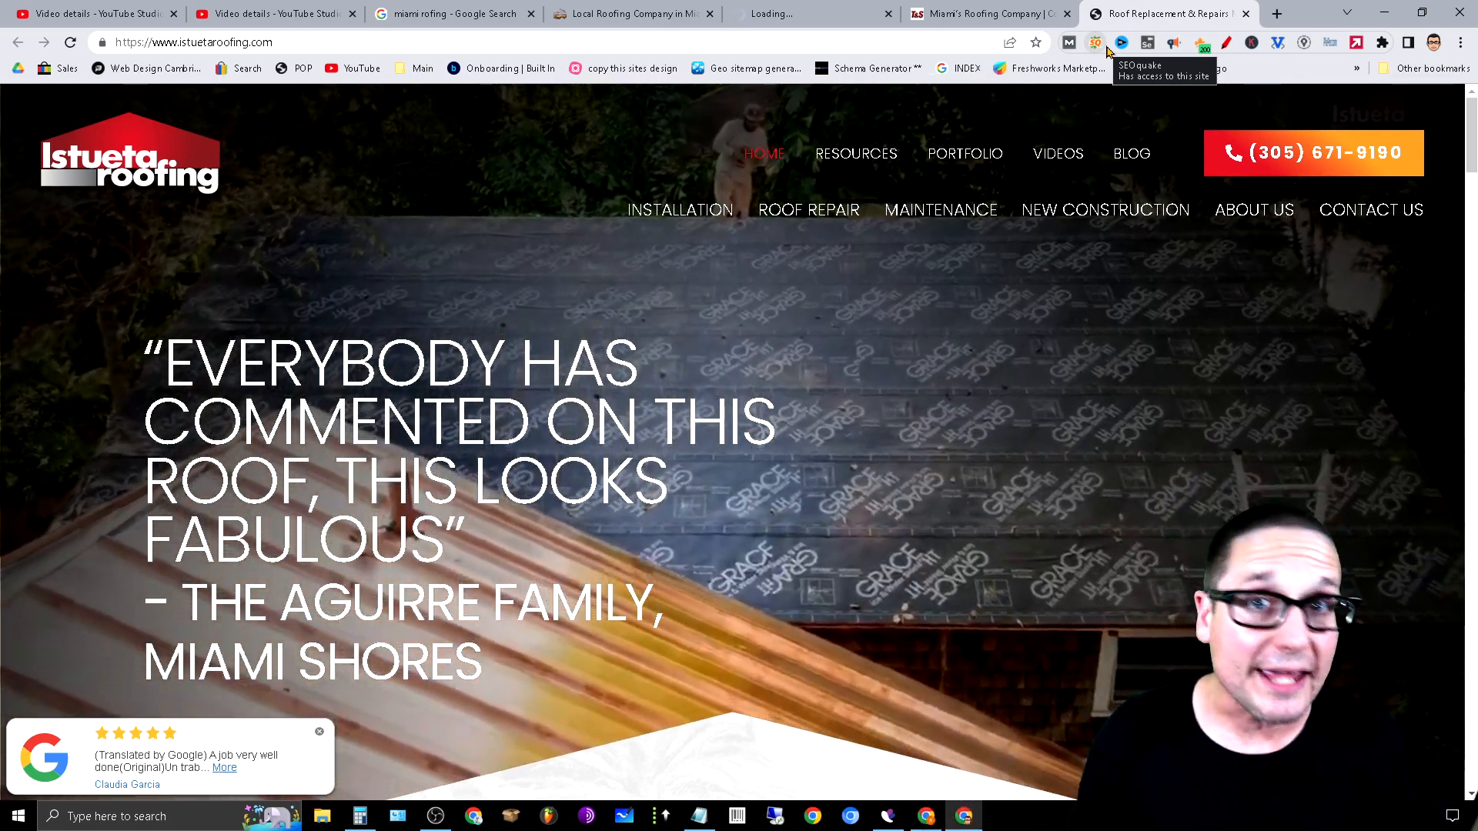
Open the SEOquake keyword density report for the Istueta site and note its total word count
click(1104, 44)
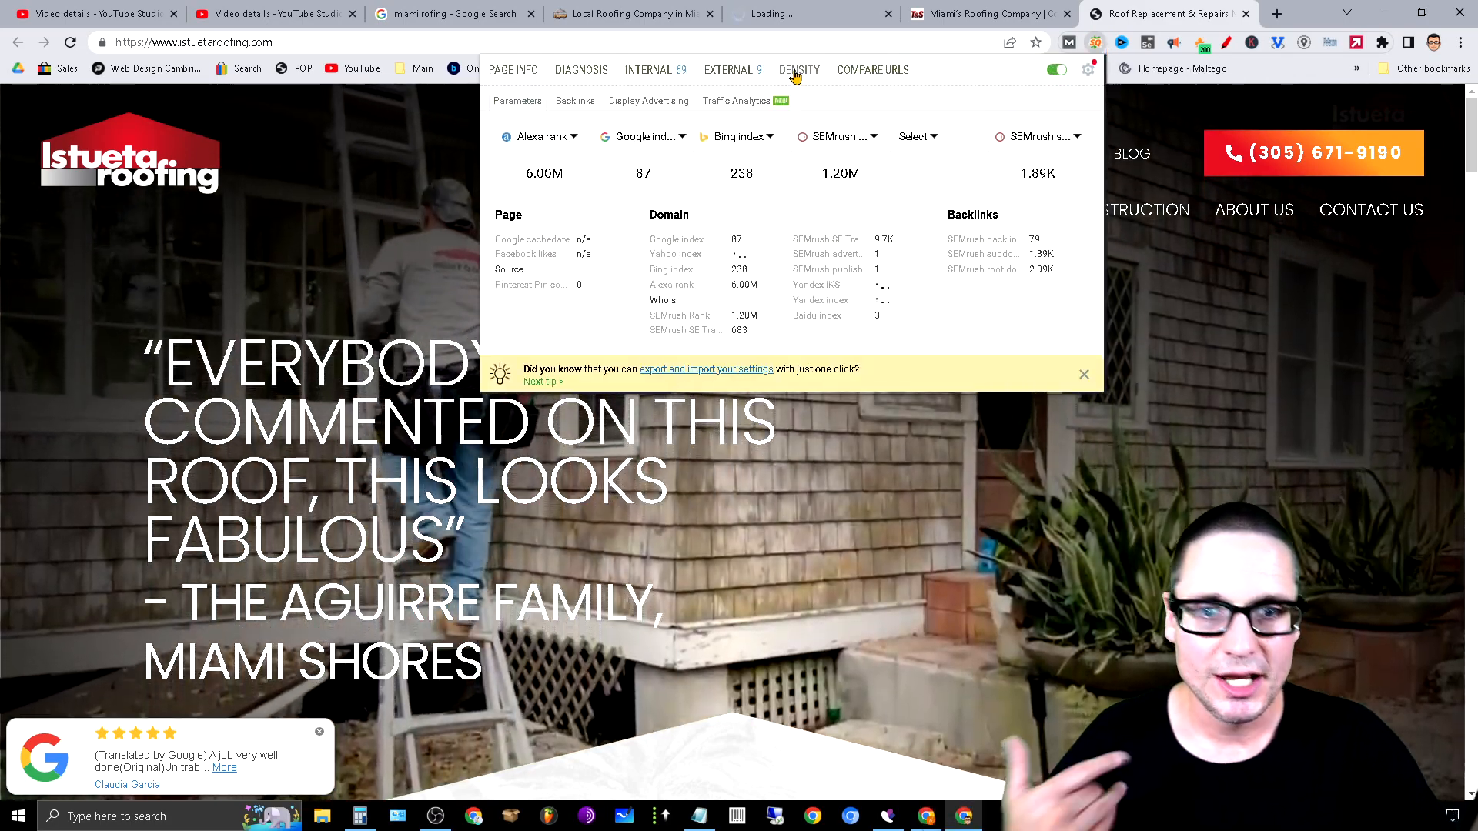
click(799, 70)
click(384, 277)
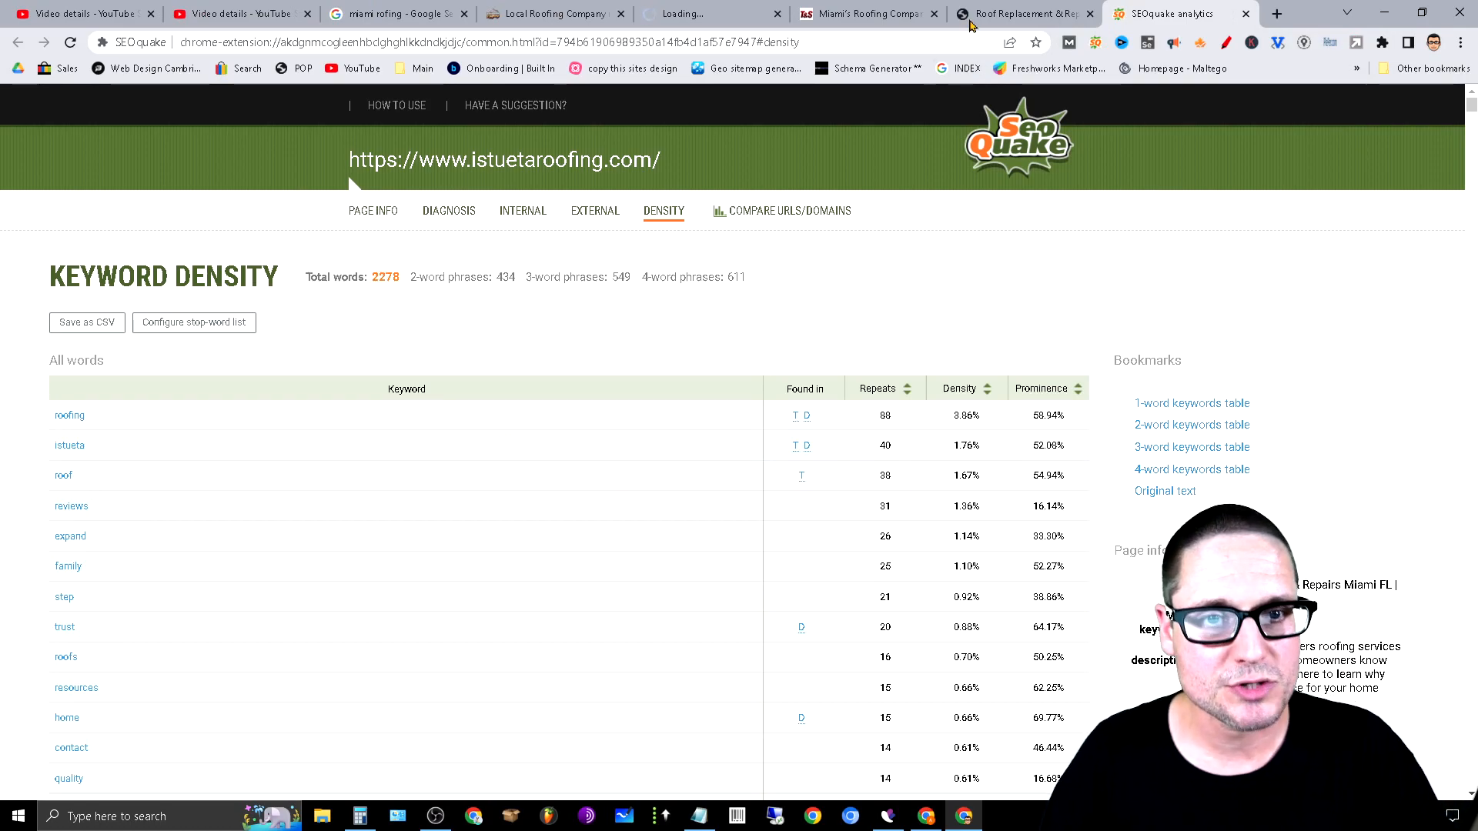
Open the SEOquake keyword density report for tsroofingsystems.com
key(ctrl+shift+Tab)
key(ctrl+shift+Tab)
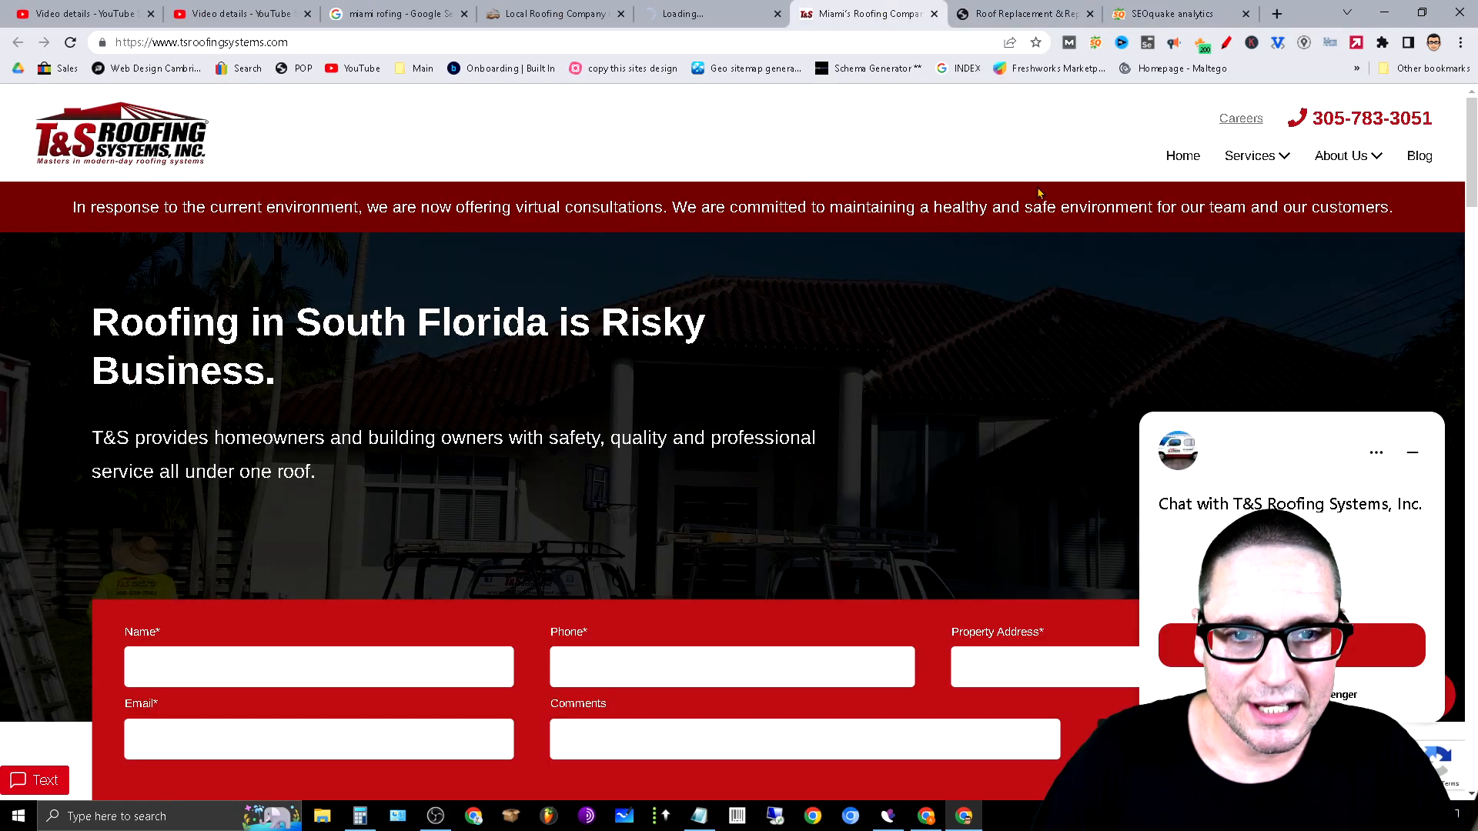
click(1095, 42)
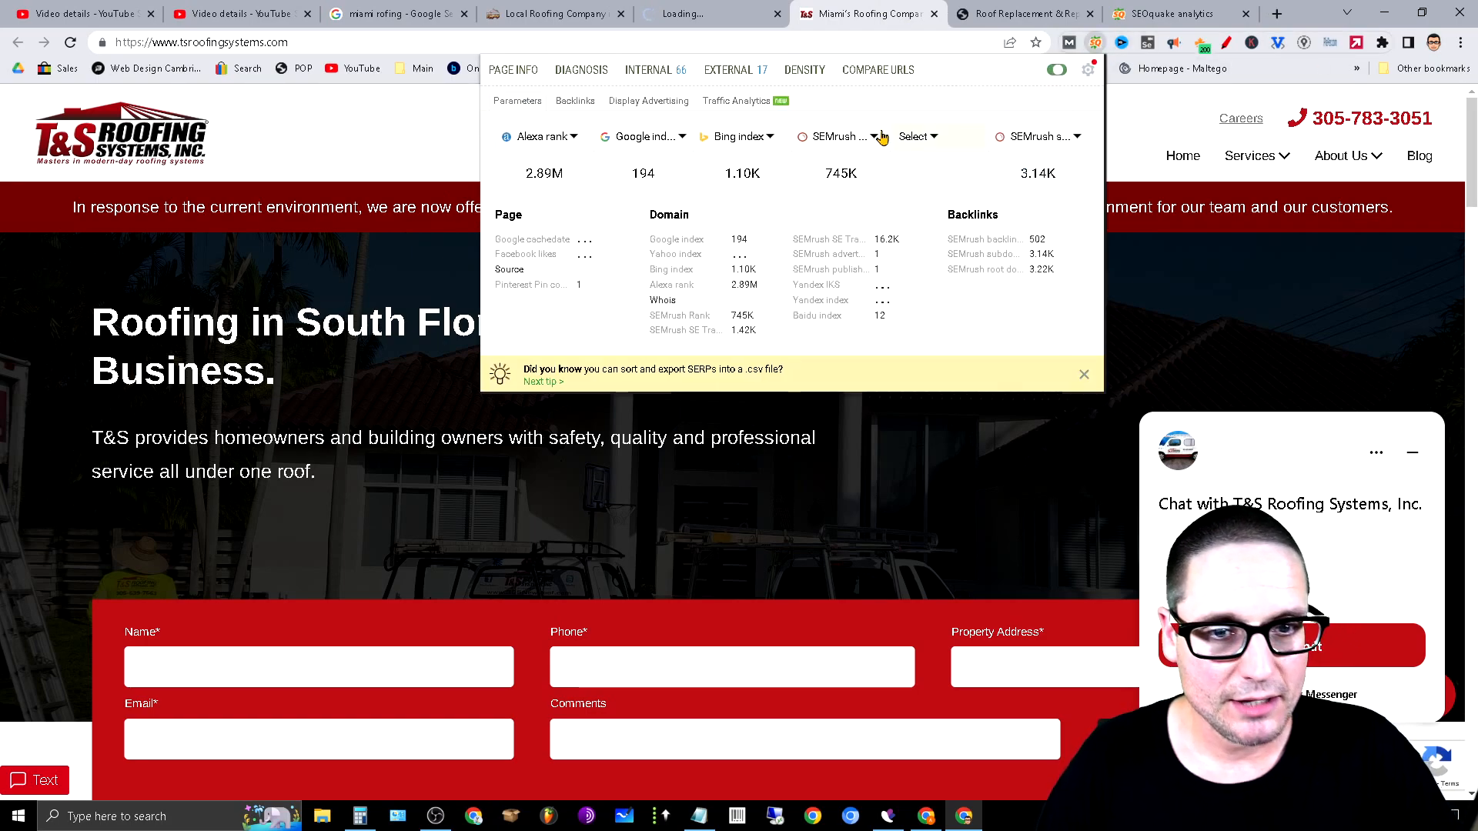
click(804, 70)
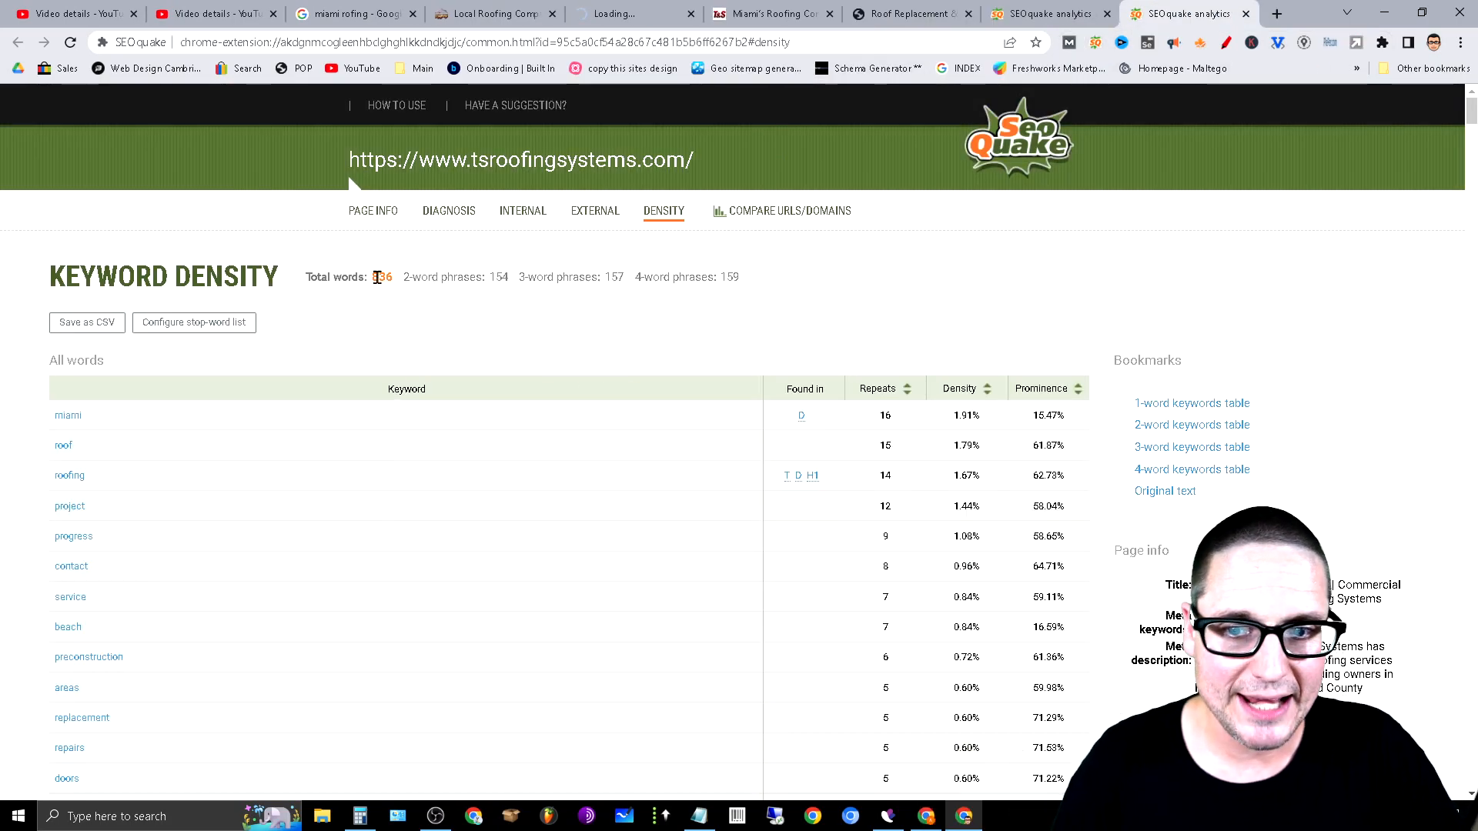
click(818, 9)
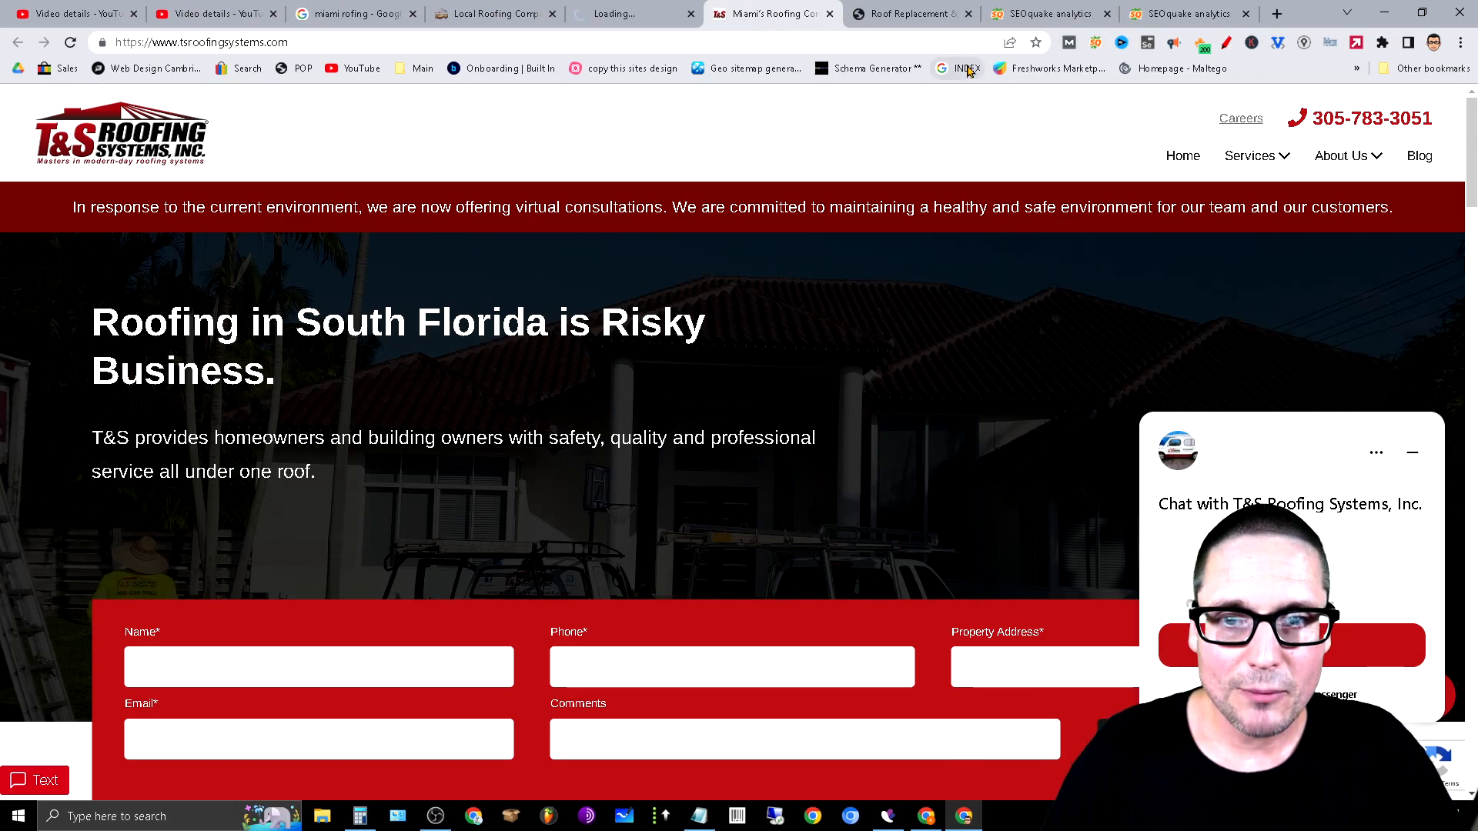
click(1095, 42)
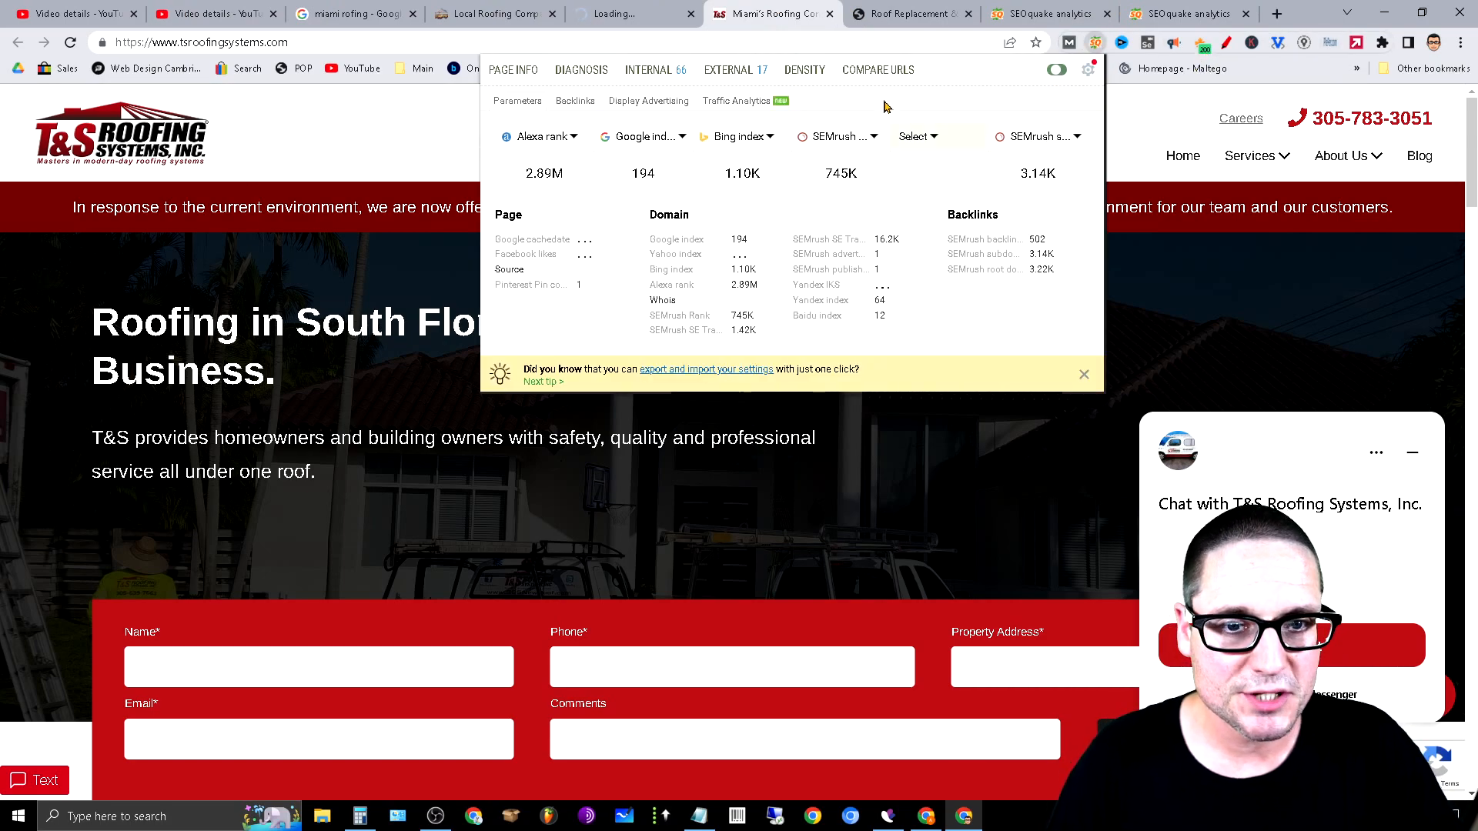
click(804, 70)
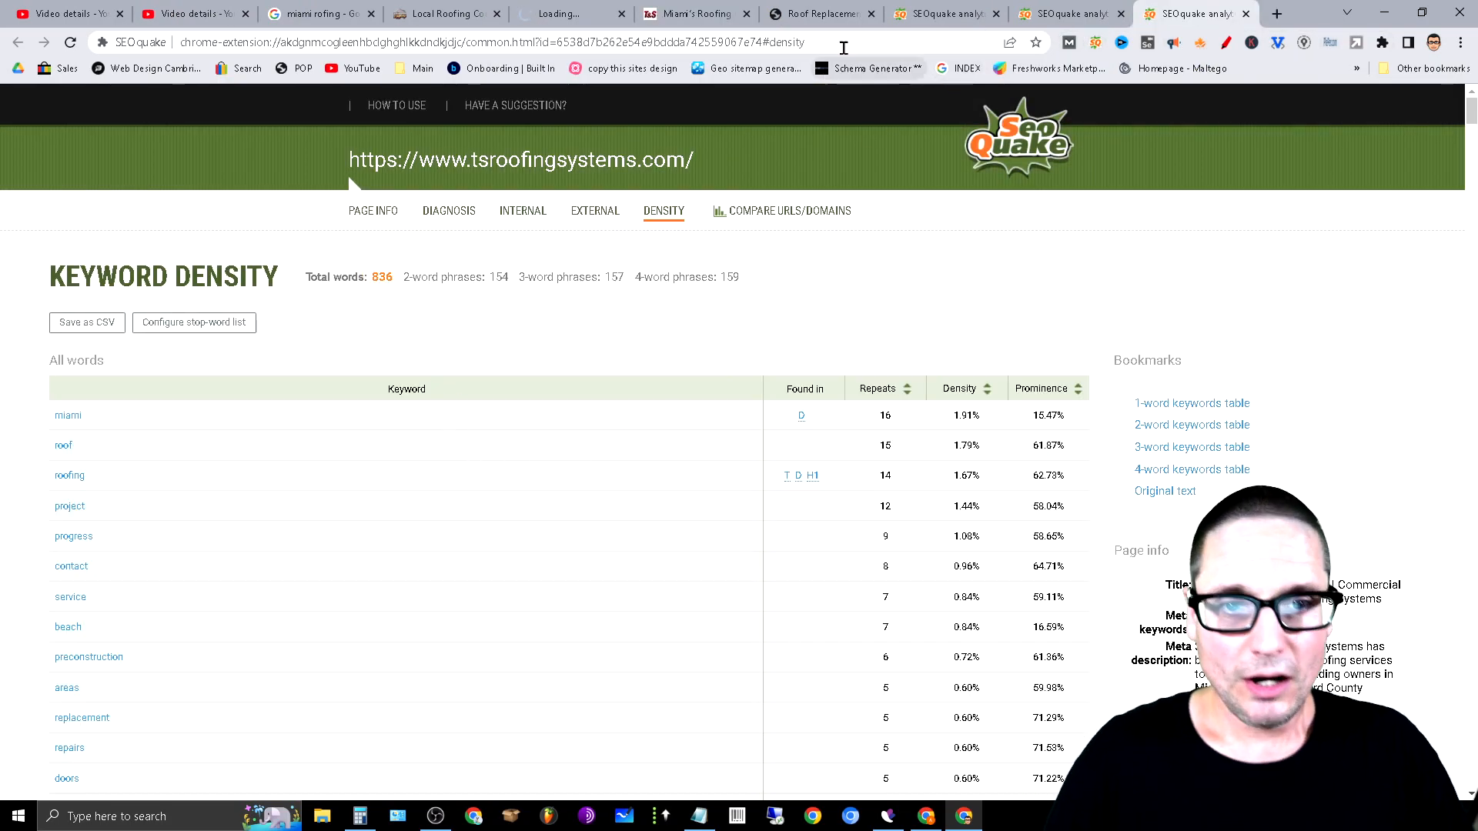
Open a keyword density report for istuetaroofing.com from its site tab
click(460, 9)
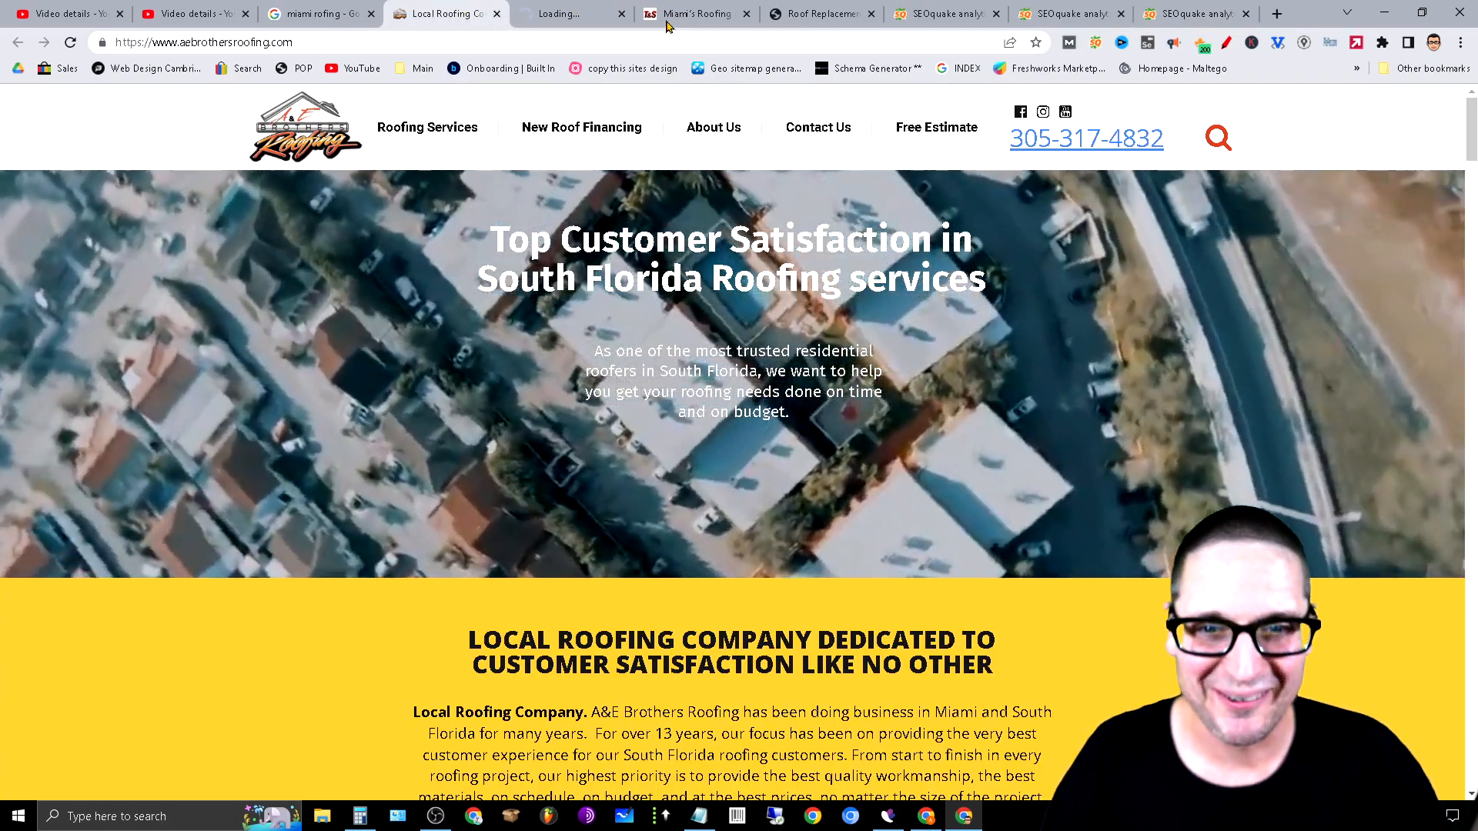
click(697, 13)
click(847, 9)
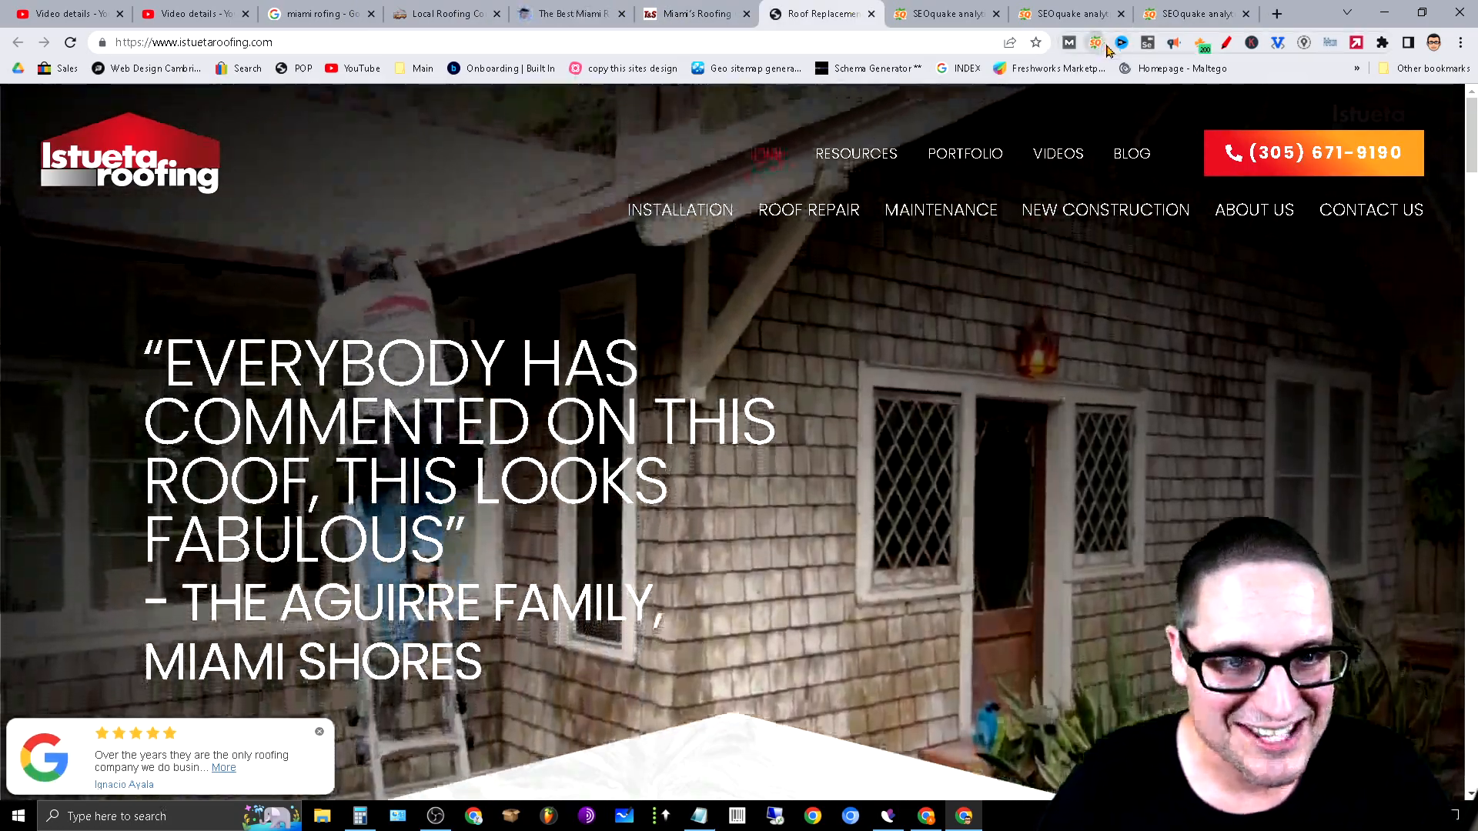
click(1095, 43)
click(799, 70)
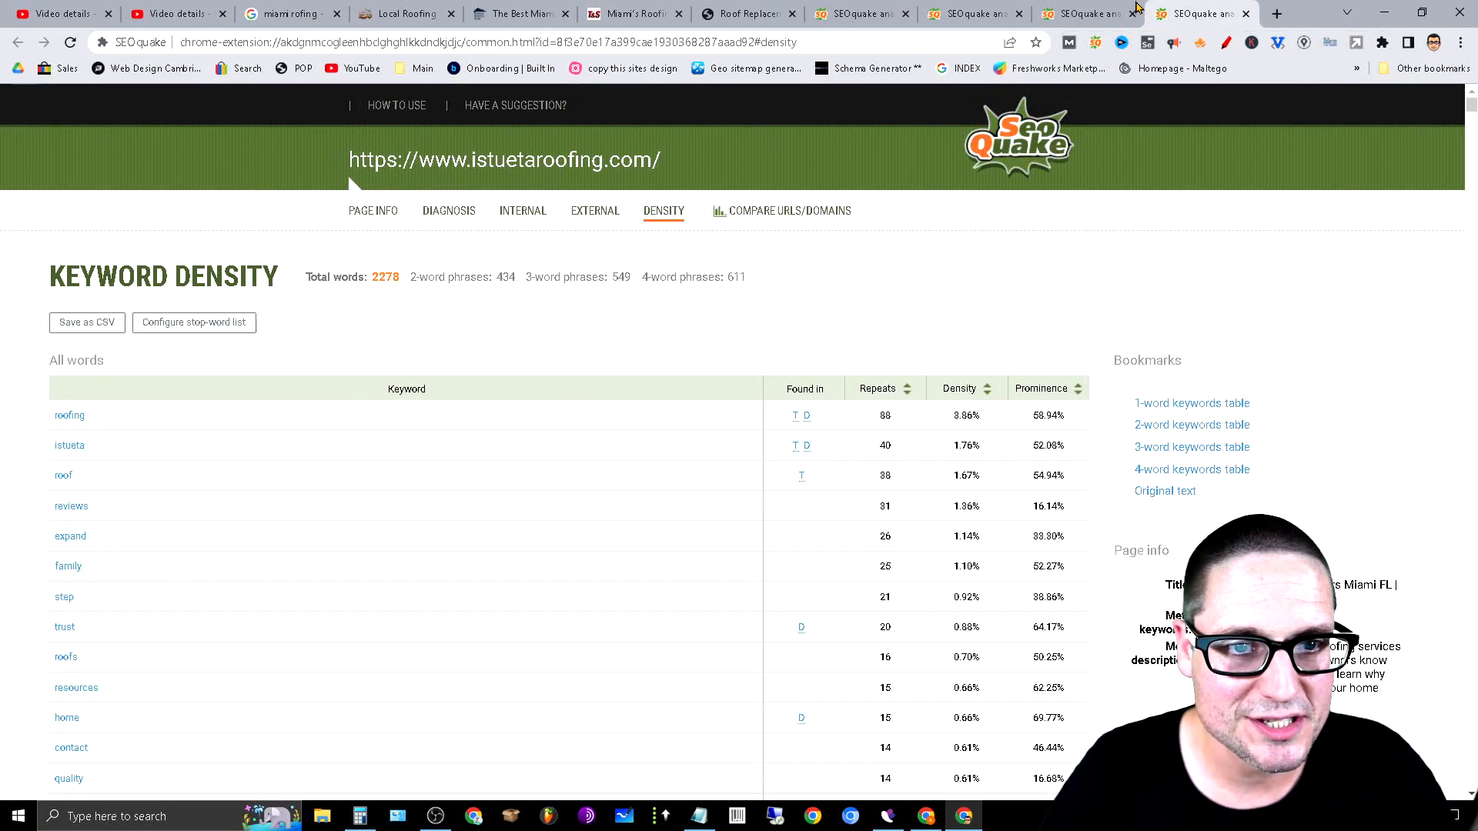
Close the duplicate SEOquake density report tabs
click(1089, 10)
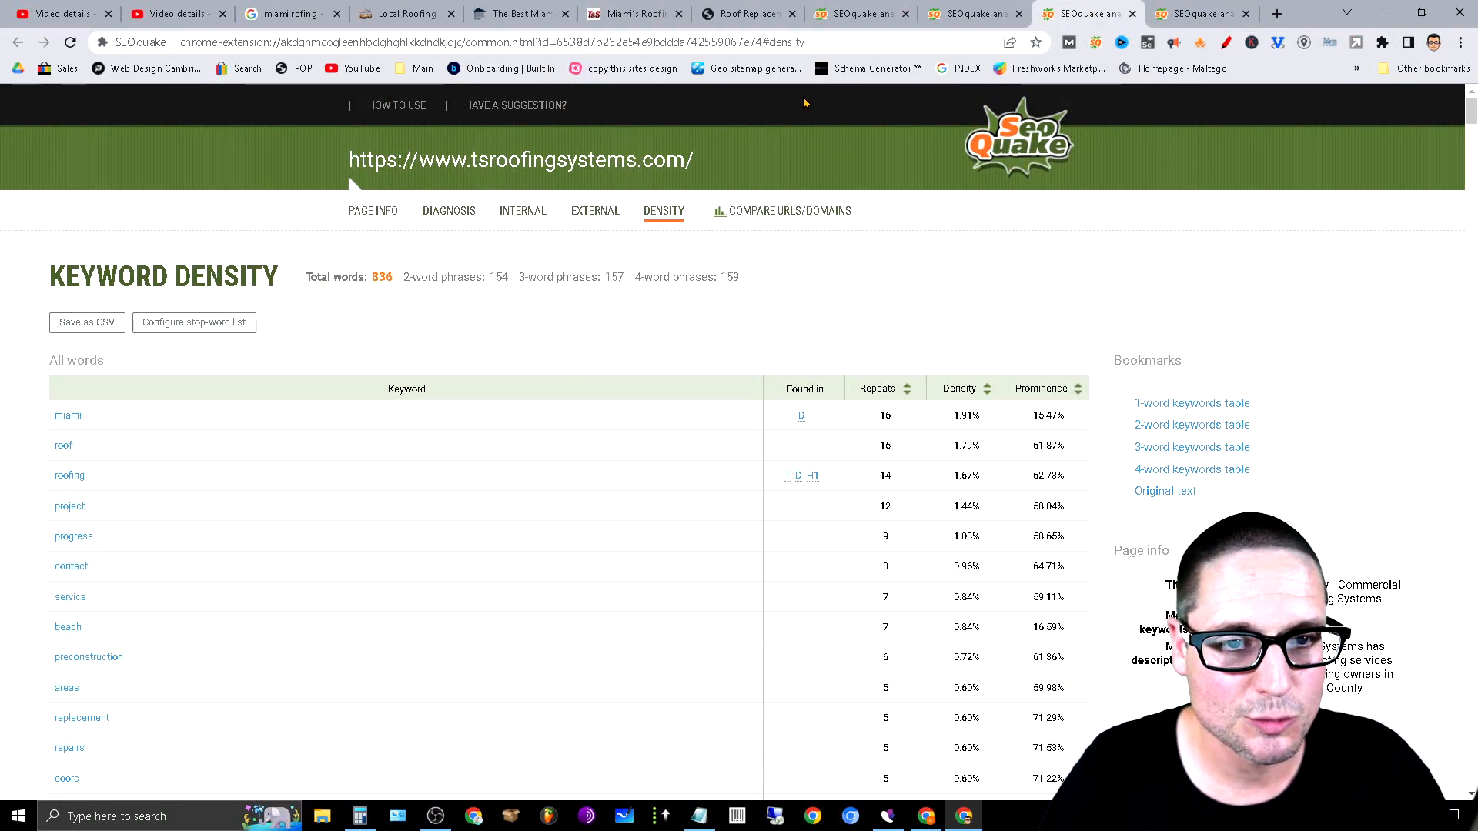
click(969, 9)
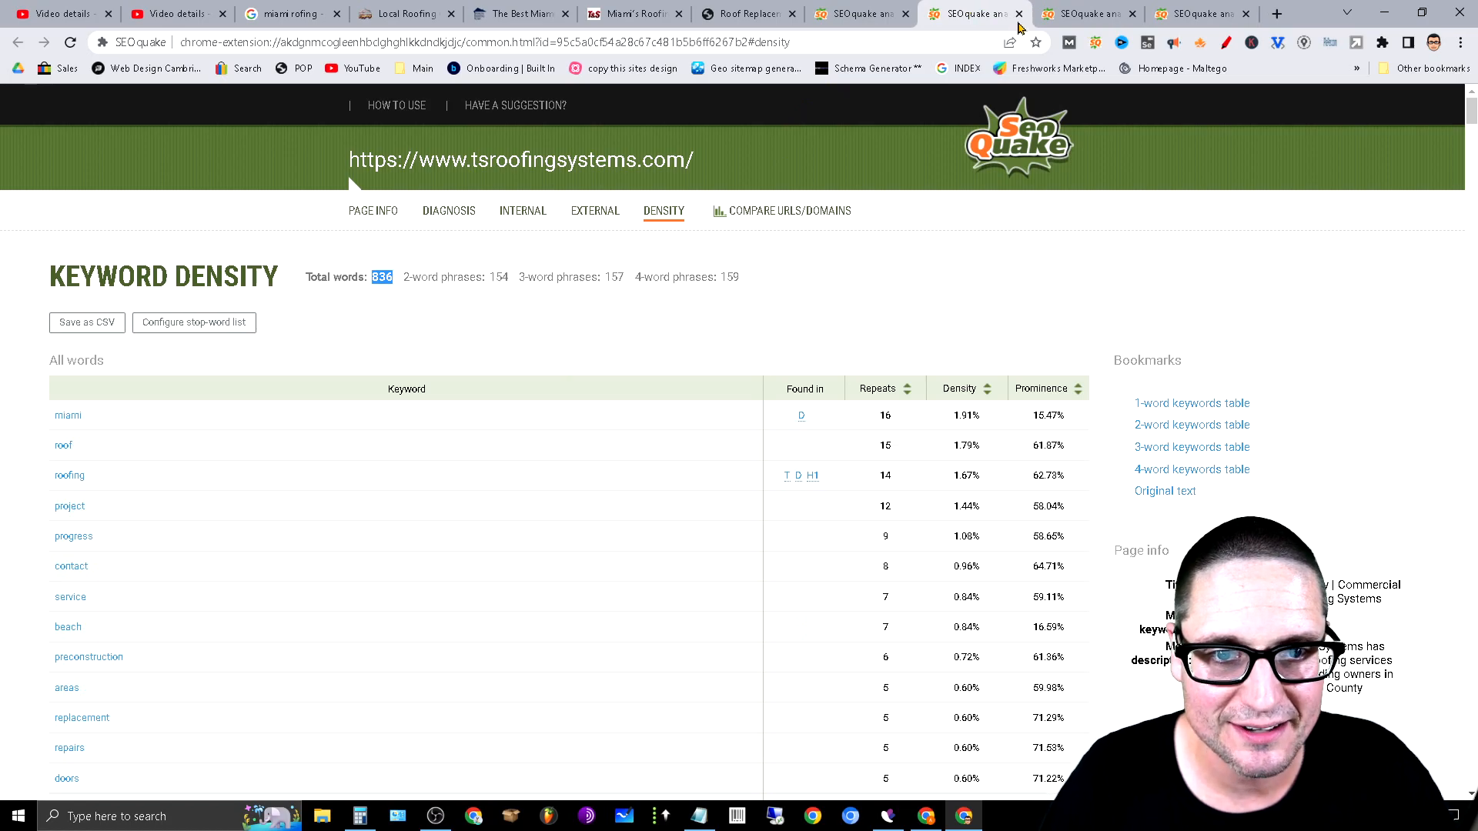
click(1019, 14)
click(906, 14)
Open the SEOquake keyword density report for perkinsroofing.net
click(719, 7)
click(635, 7)
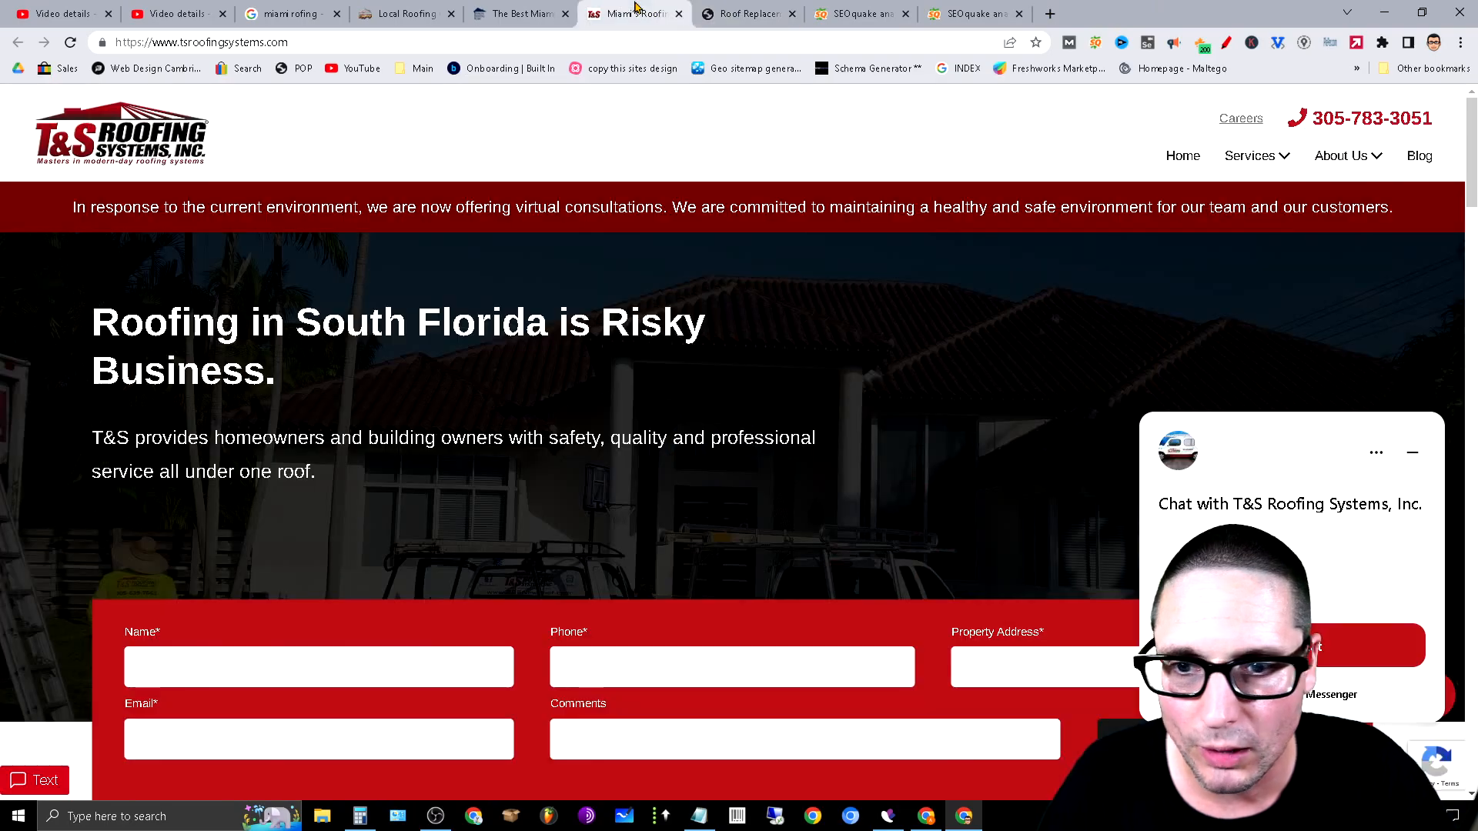
click(538, 9)
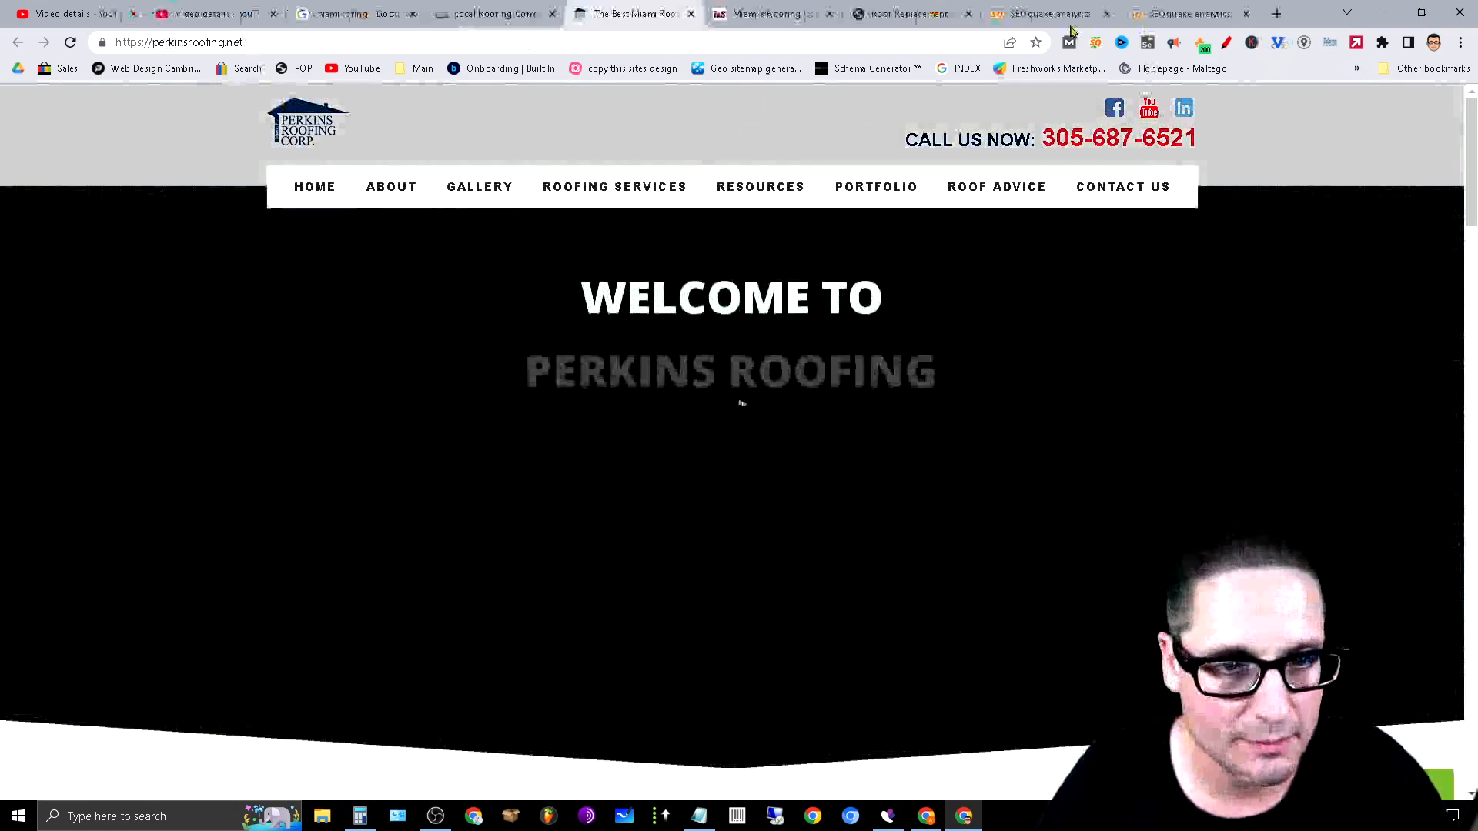
click(1096, 47)
click(801, 67)
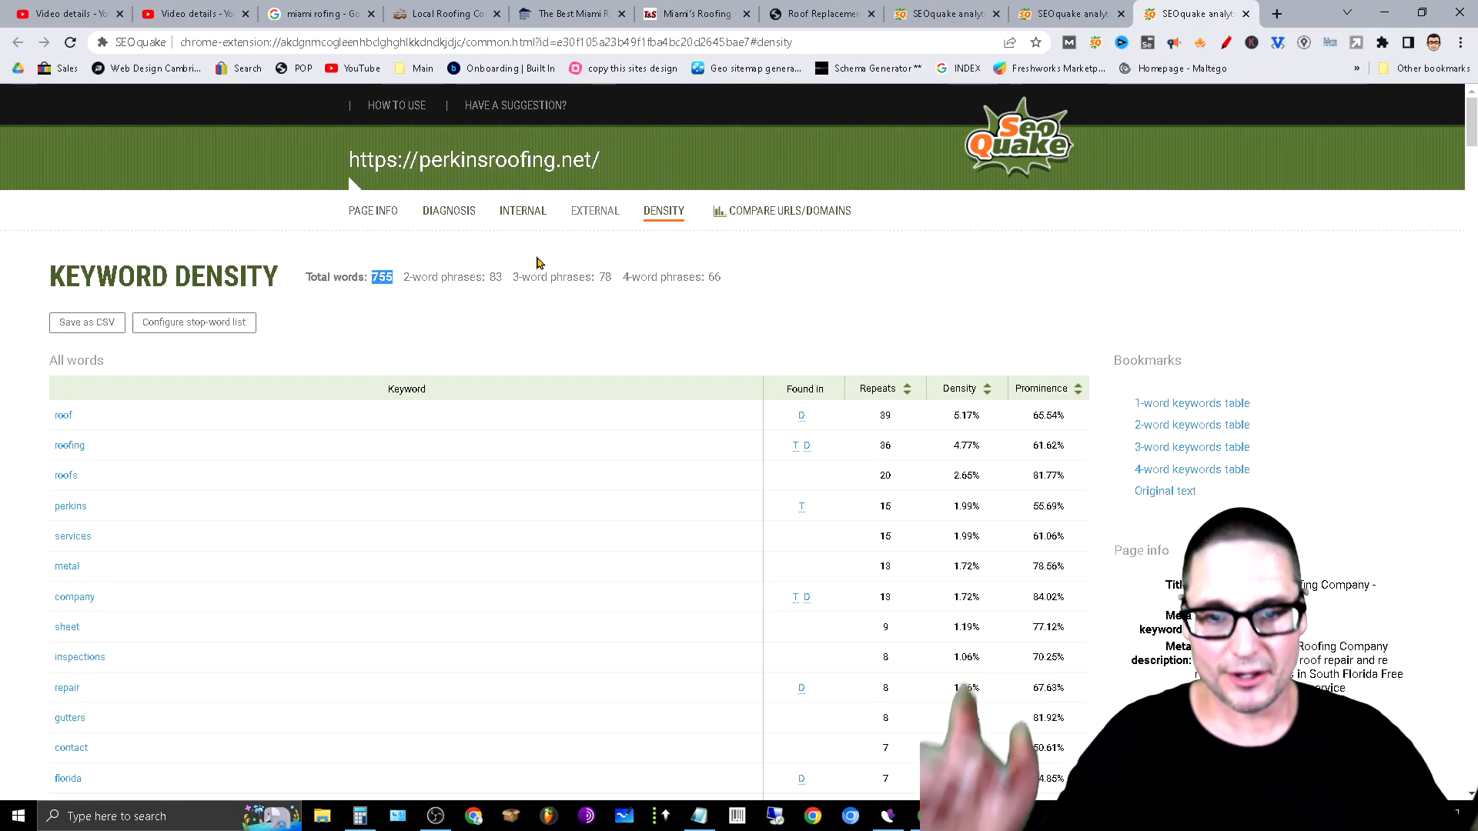
Clear Calculator and add 2236 + 840 + 822 for a total of 3,898
key(alt+Tab)
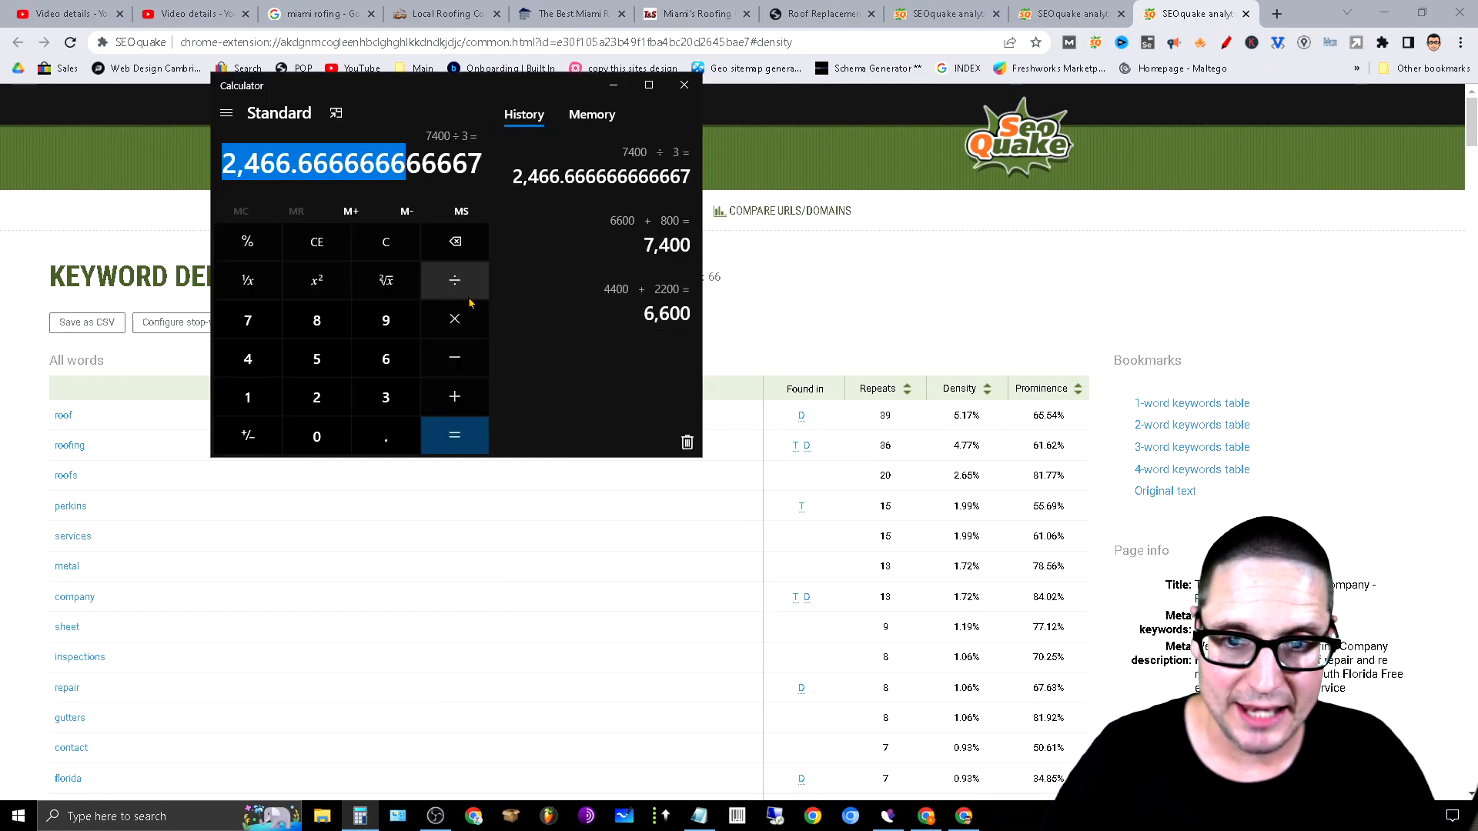
click(386, 242)
click(316, 397)
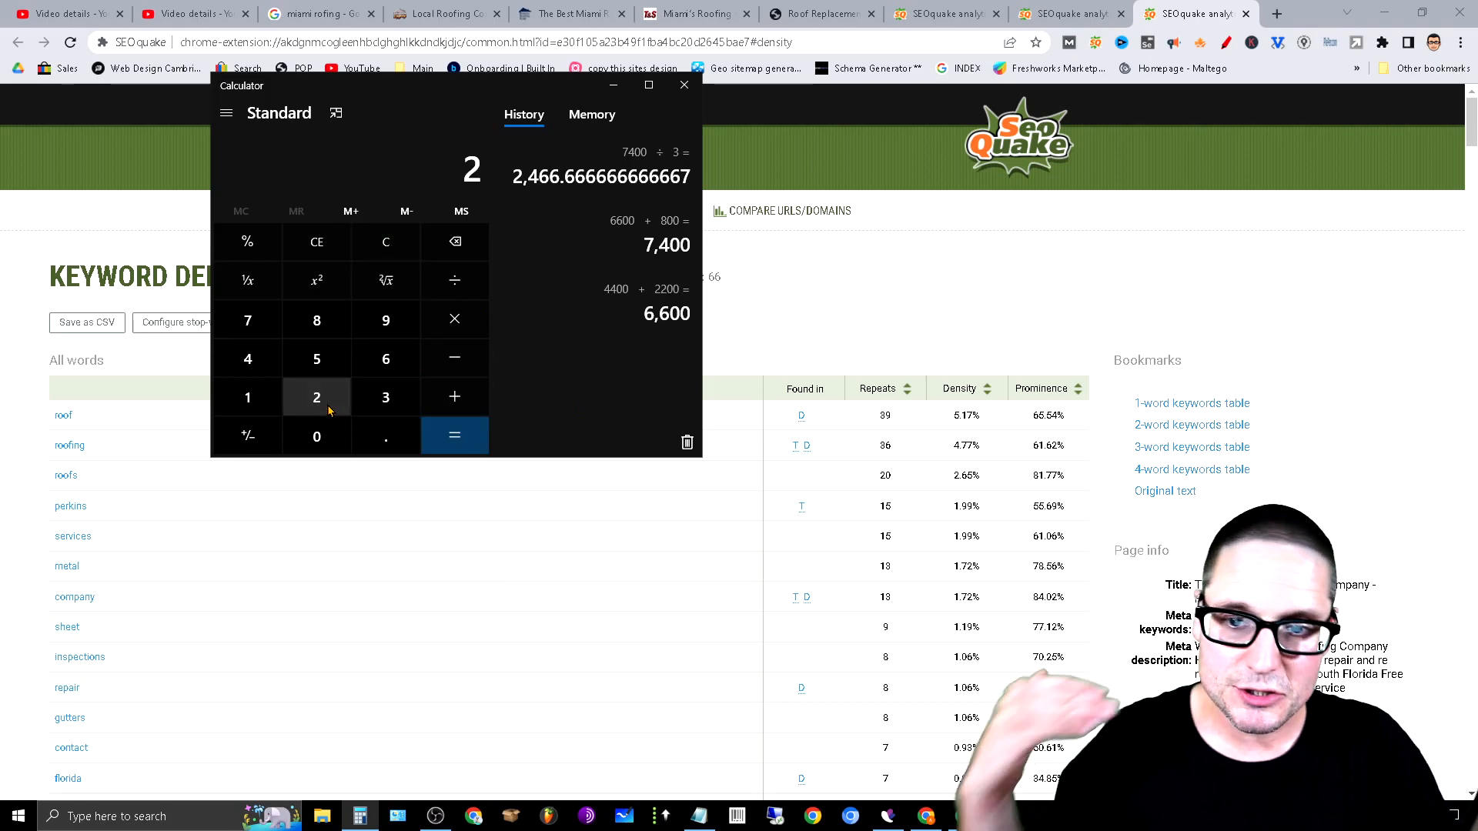
click(316, 398)
click(386, 397)
click(385, 359)
click(454, 397)
click(316, 320)
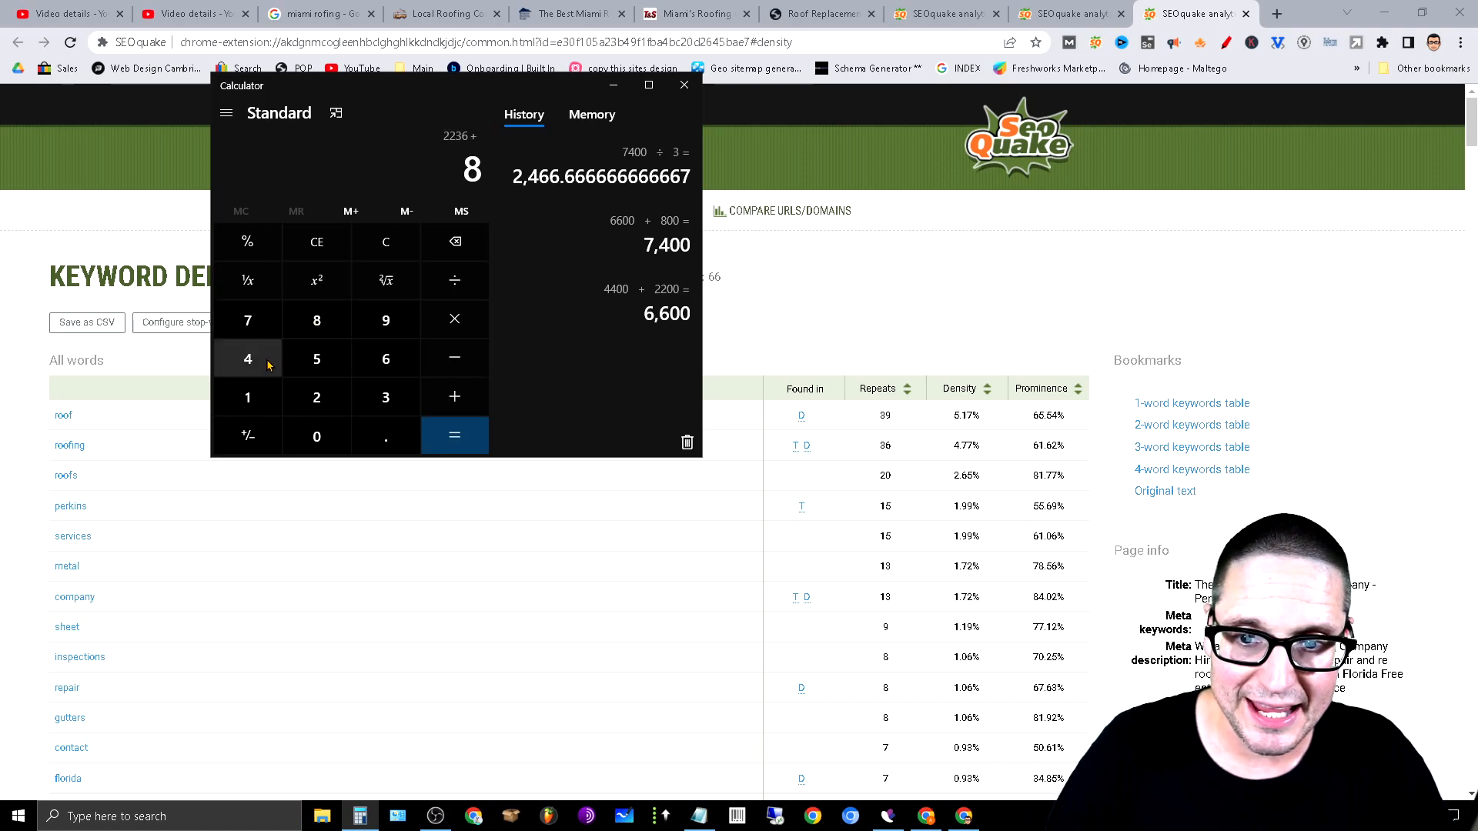
click(247, 358)
click(316, 437)
click(454, 394)
click(317, 320)
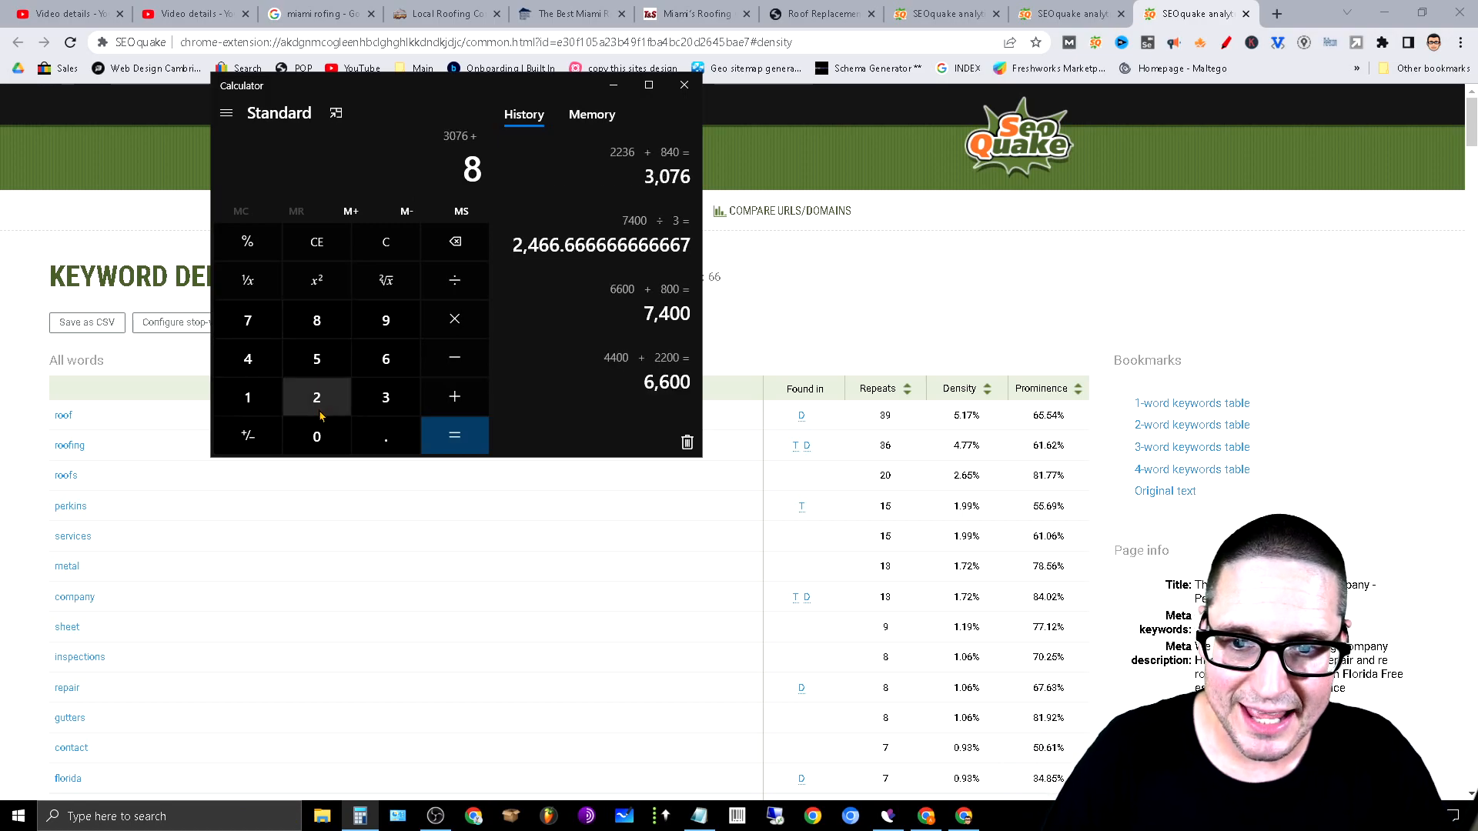
click(316, 397)
click(468, 438)
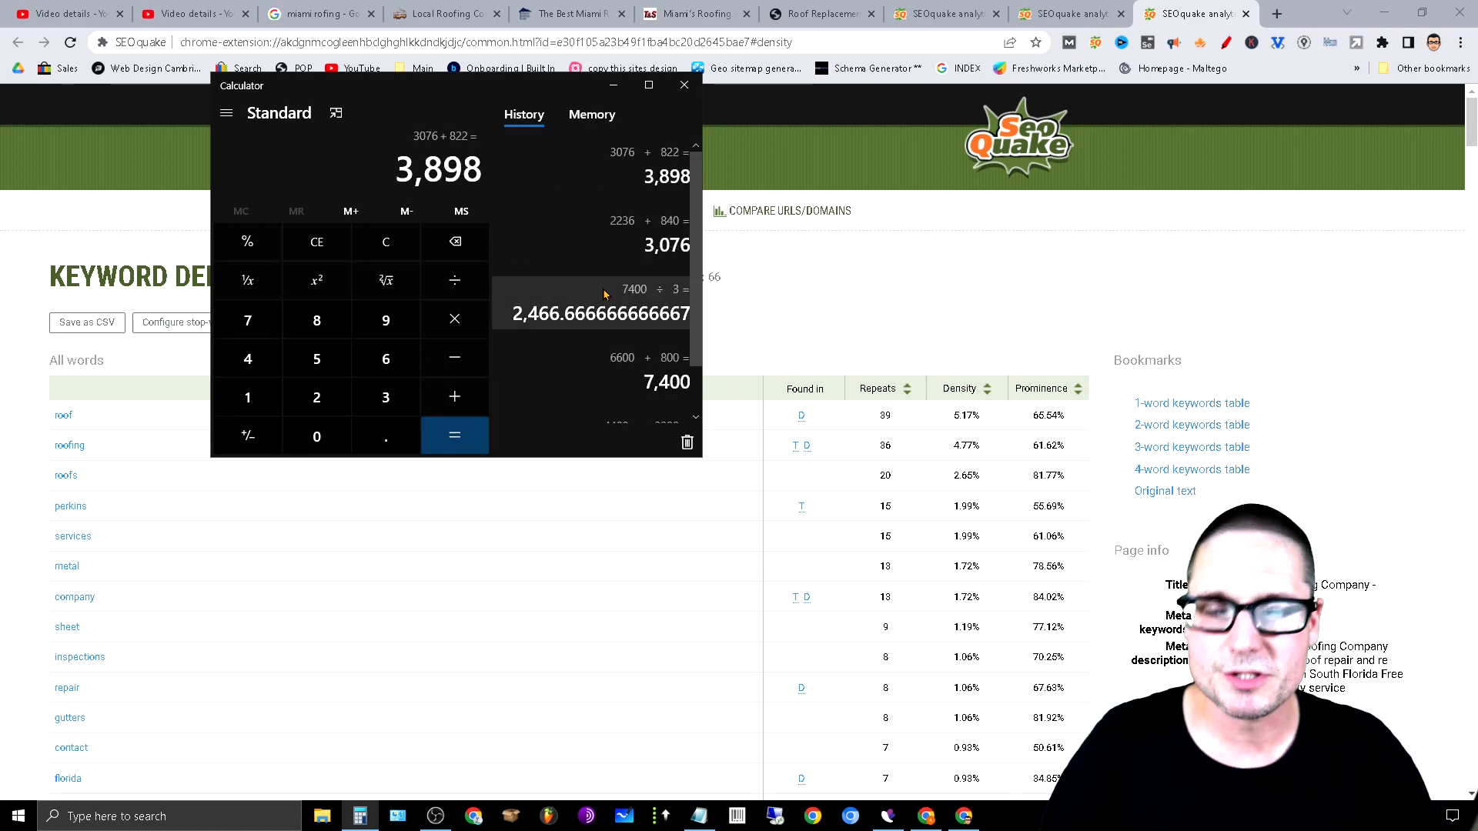
Divide 3,898 by 3 to get an average of 1,299.33 words
click(454, 280)
click(386, 398)
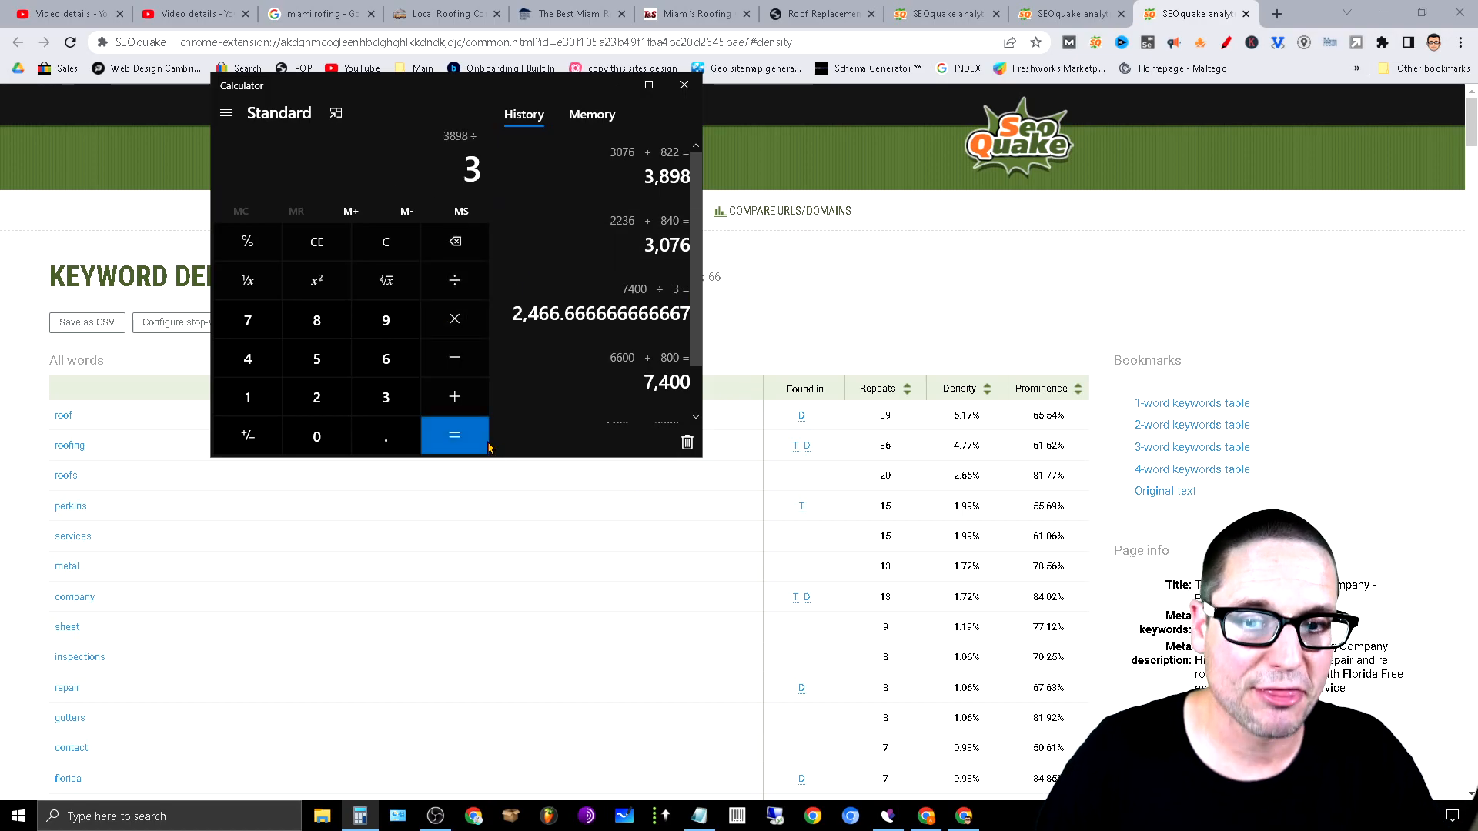
click(477, 444)
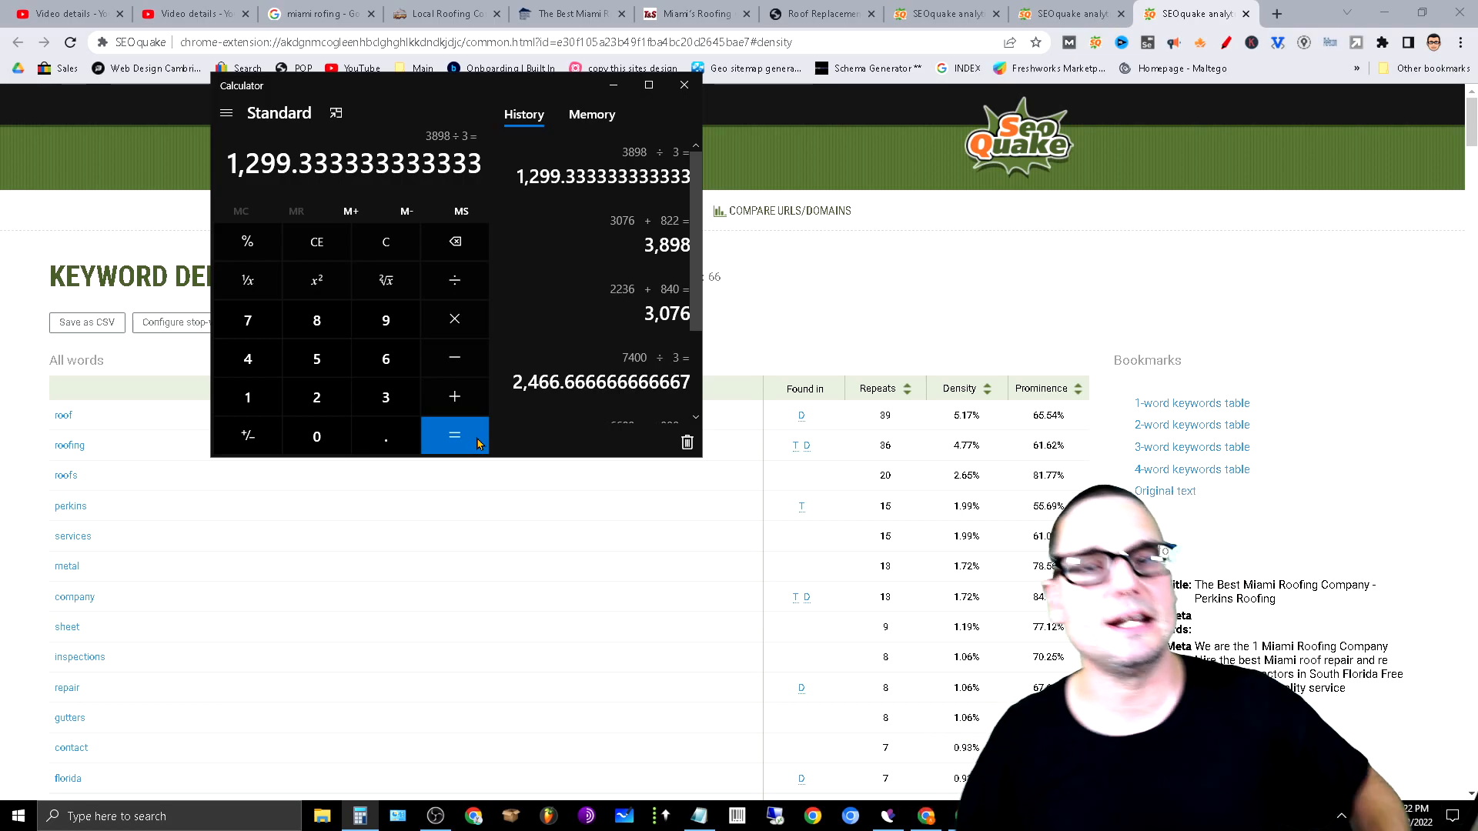
Close Calculator and open the SEOquake keyword density report for aebrothersroofing.com (1037 words)
click(680, 87)
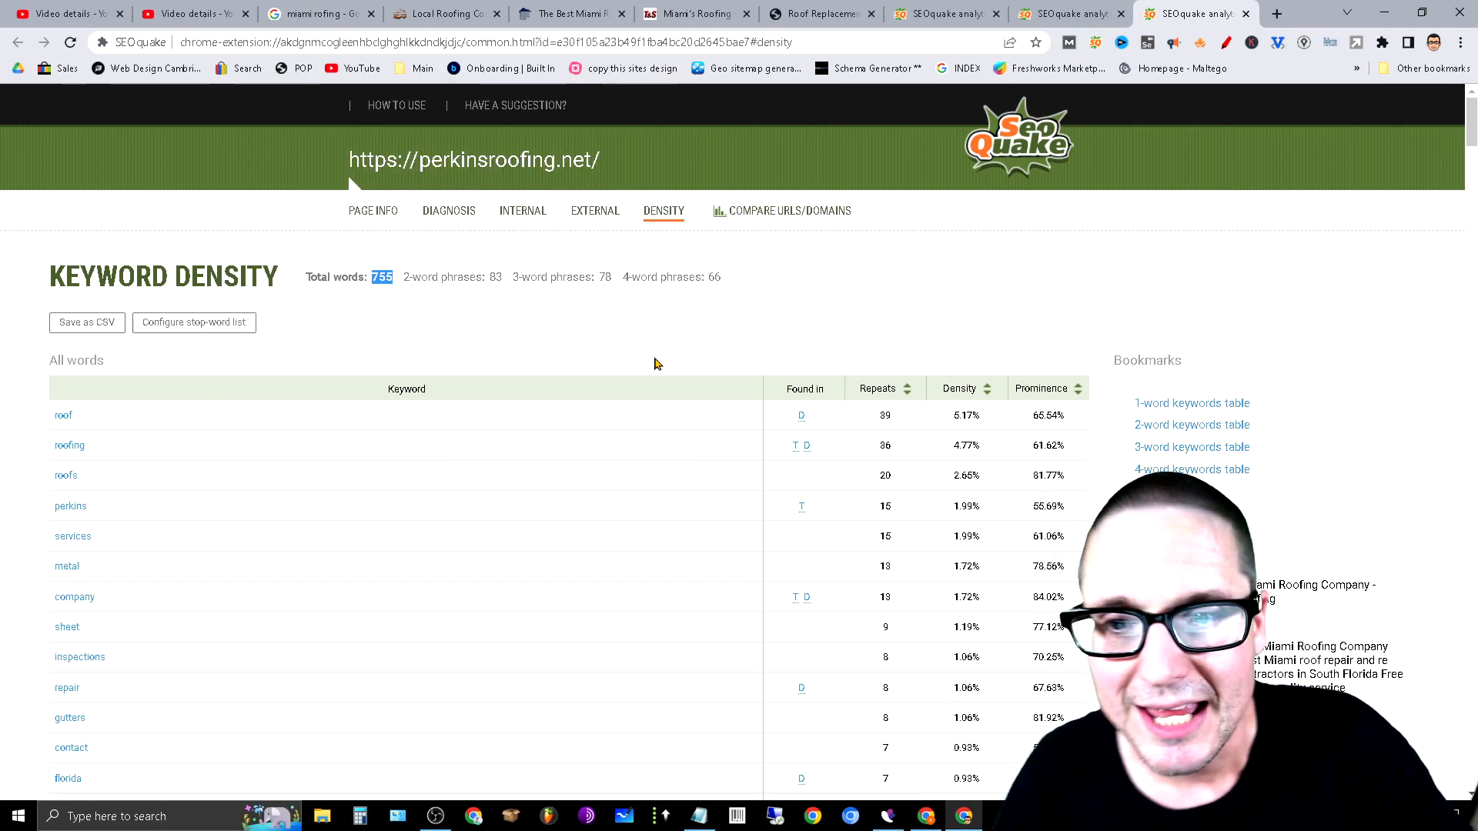
click(435, 11)
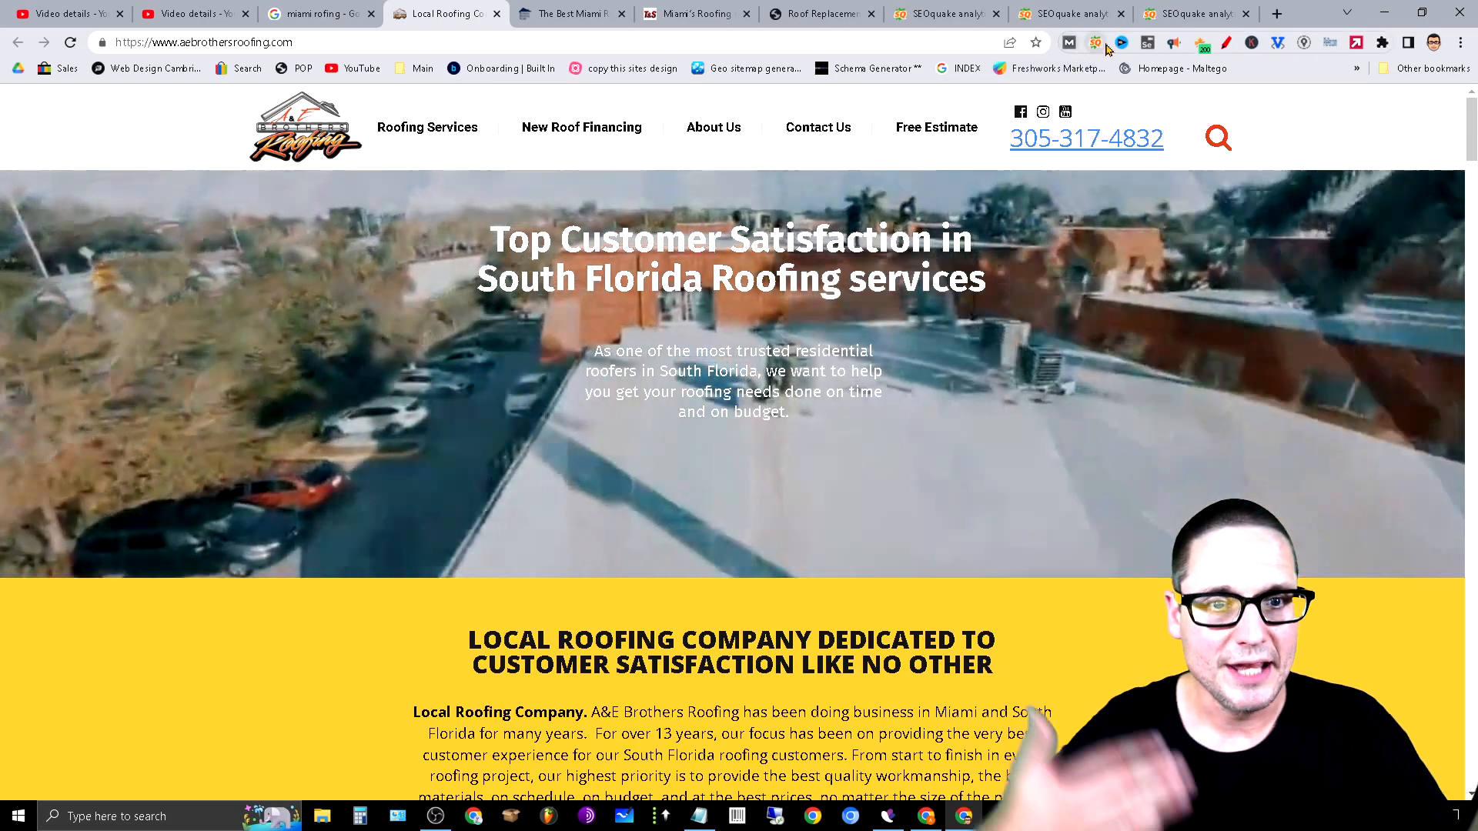
click(1095, 41)
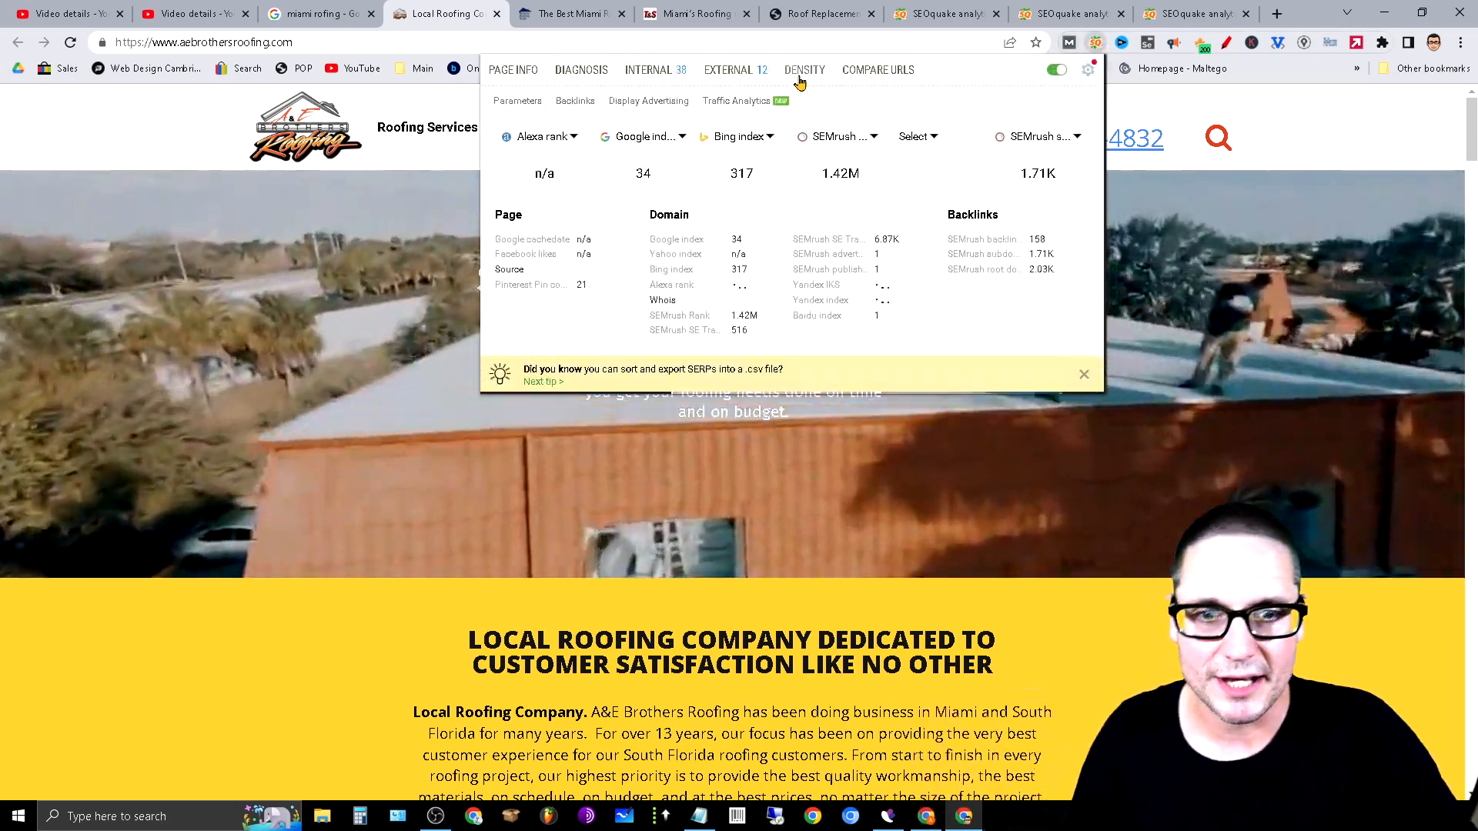
click(797, 69)
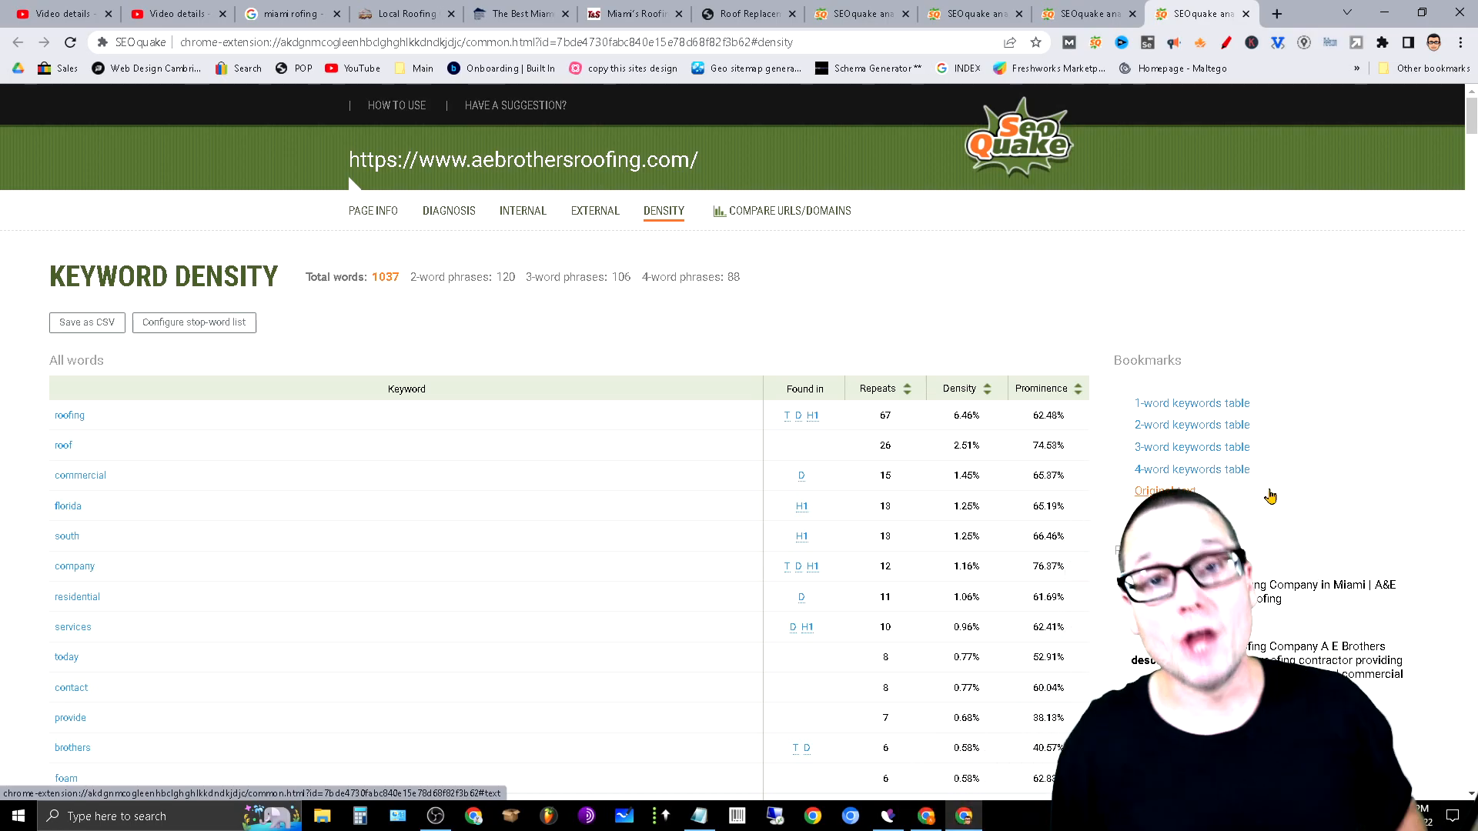
click(699, 816)
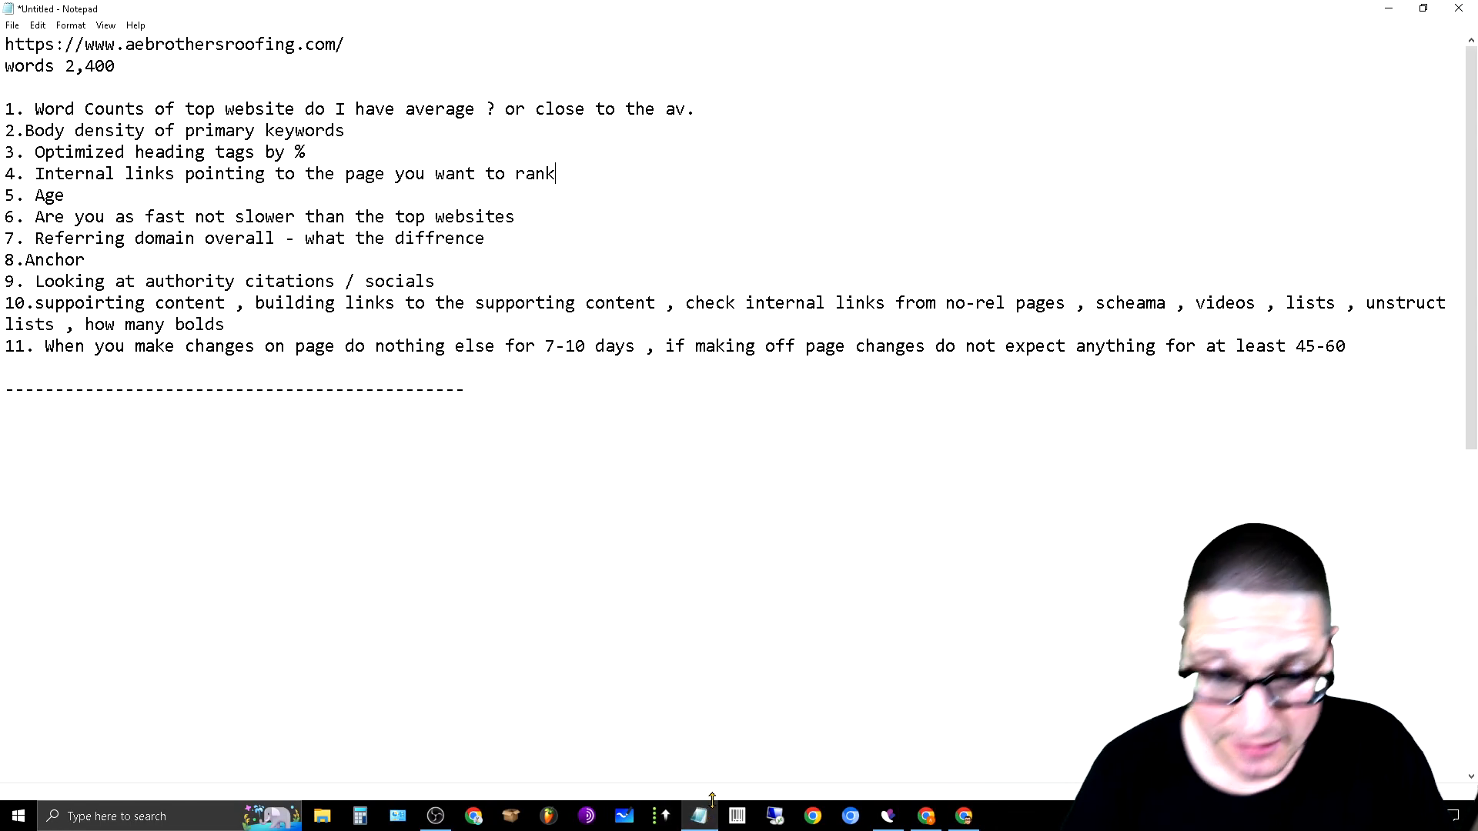
click(705, 112)
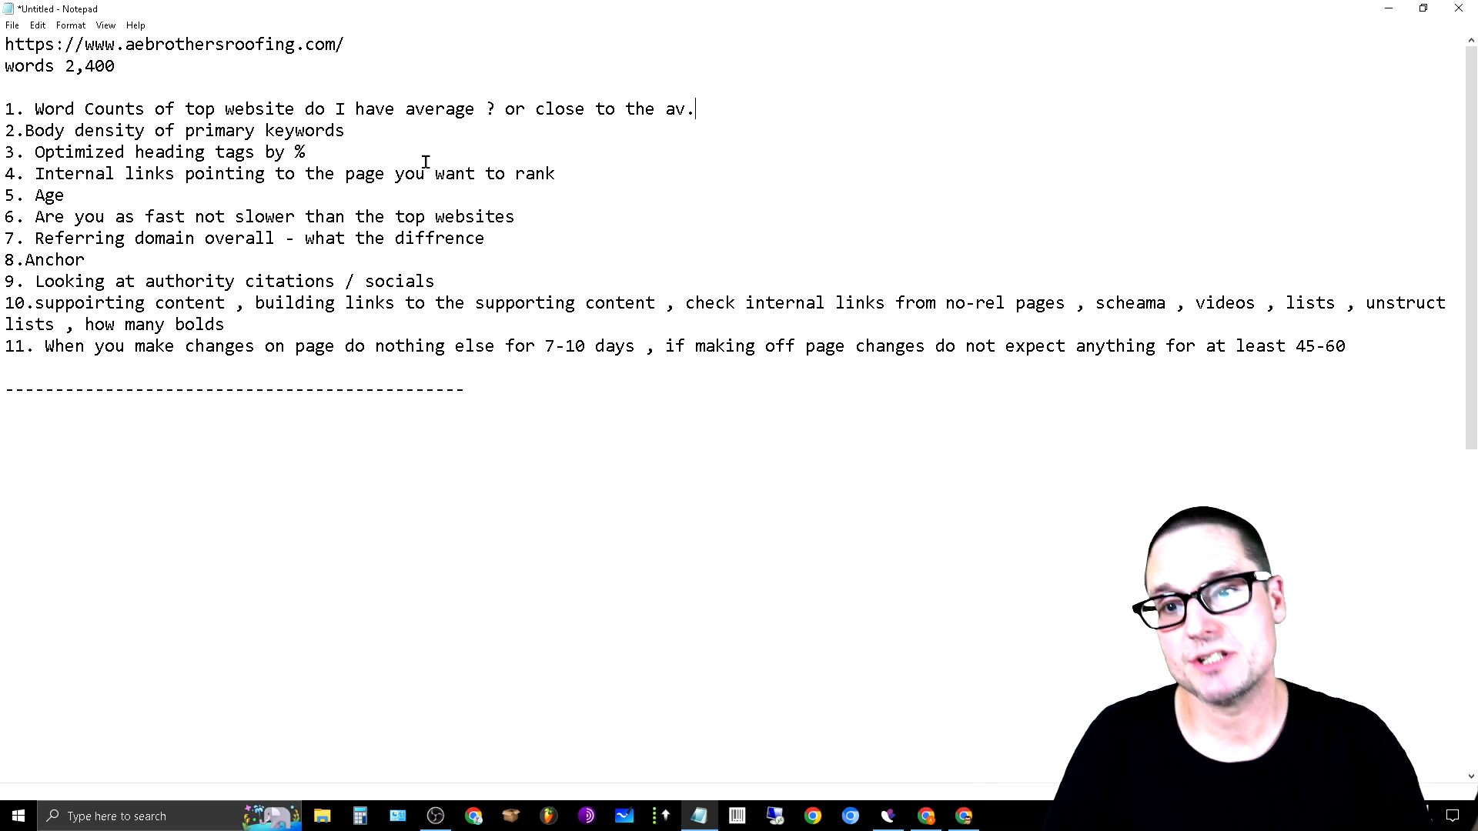
click(1388, 9)
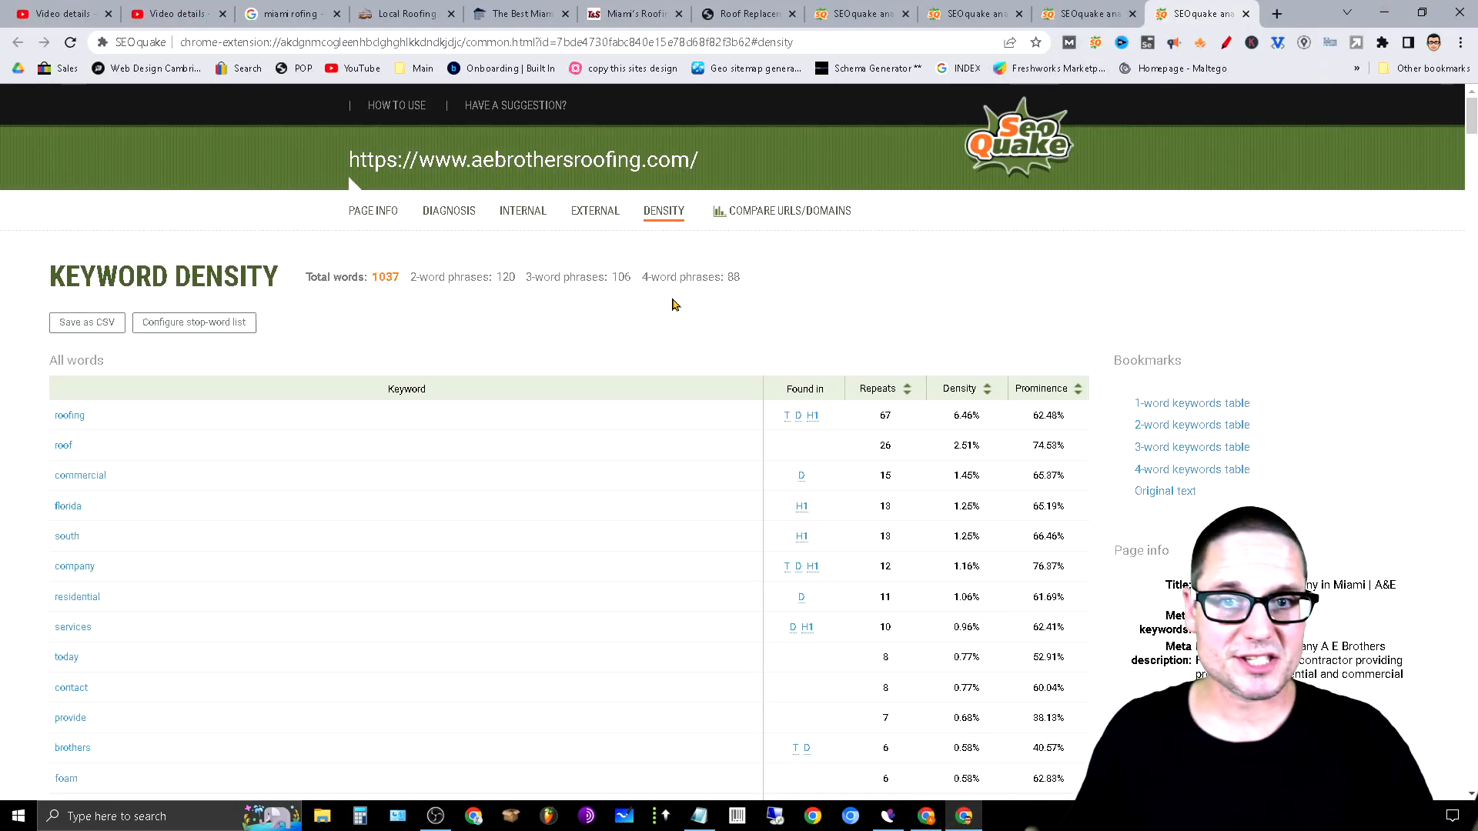
Cycle through the competitor tabs, then select the aebrothersroofing.com address on its density report
click(729, 10)
click(629, 13)
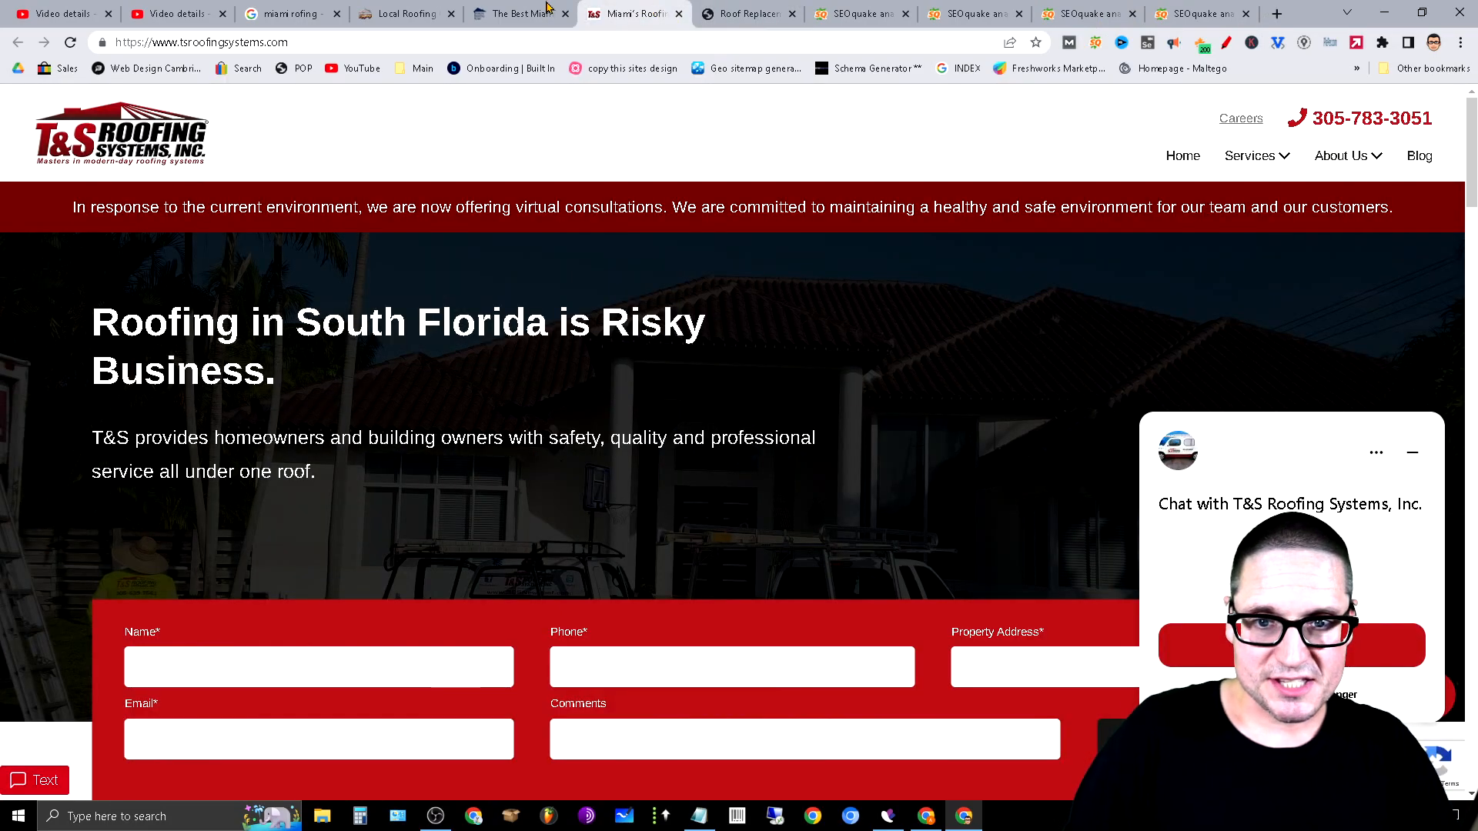
click(518, 13)
click(390, 10)
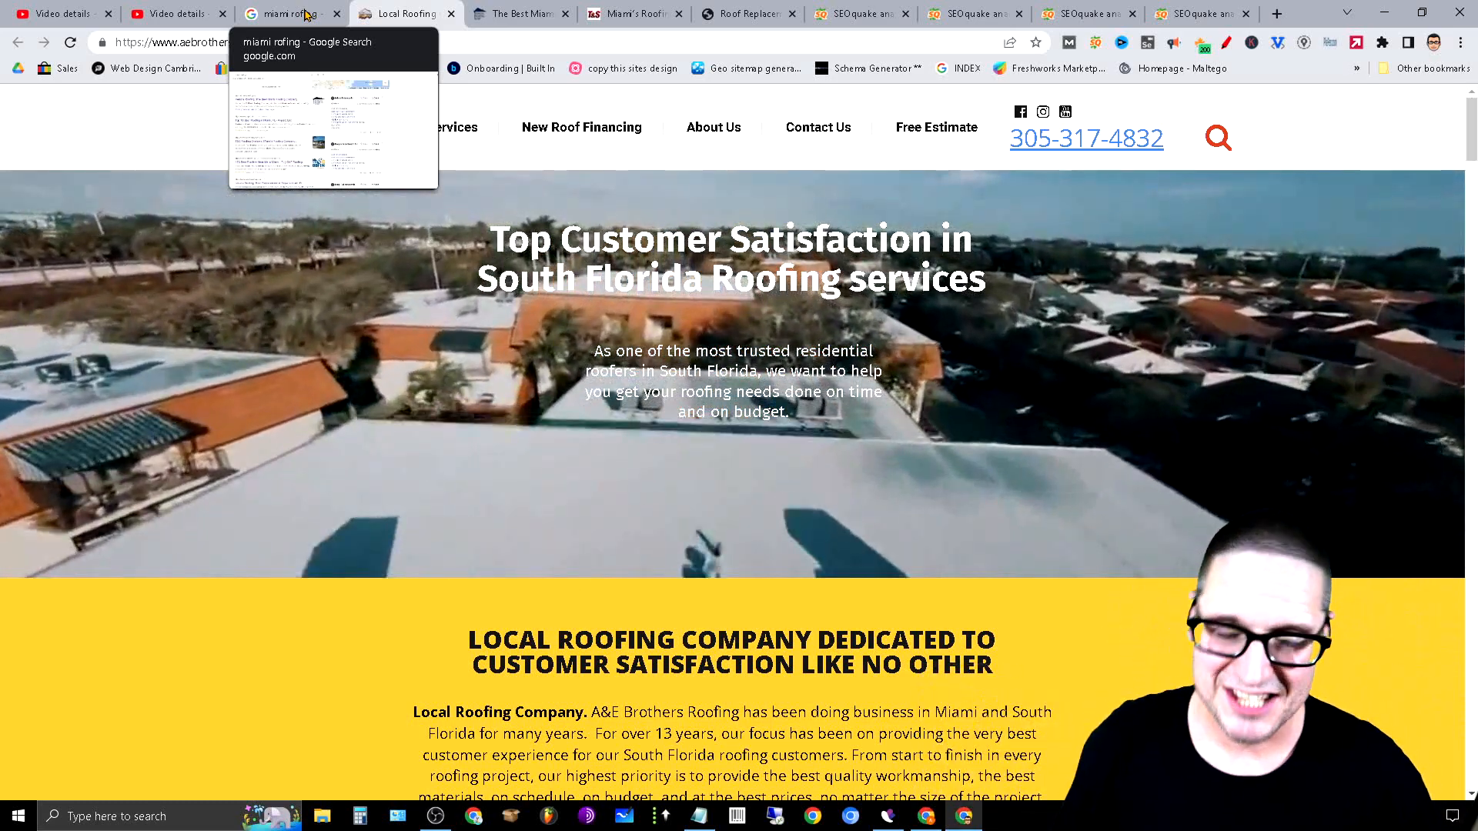
click(1224, 12)
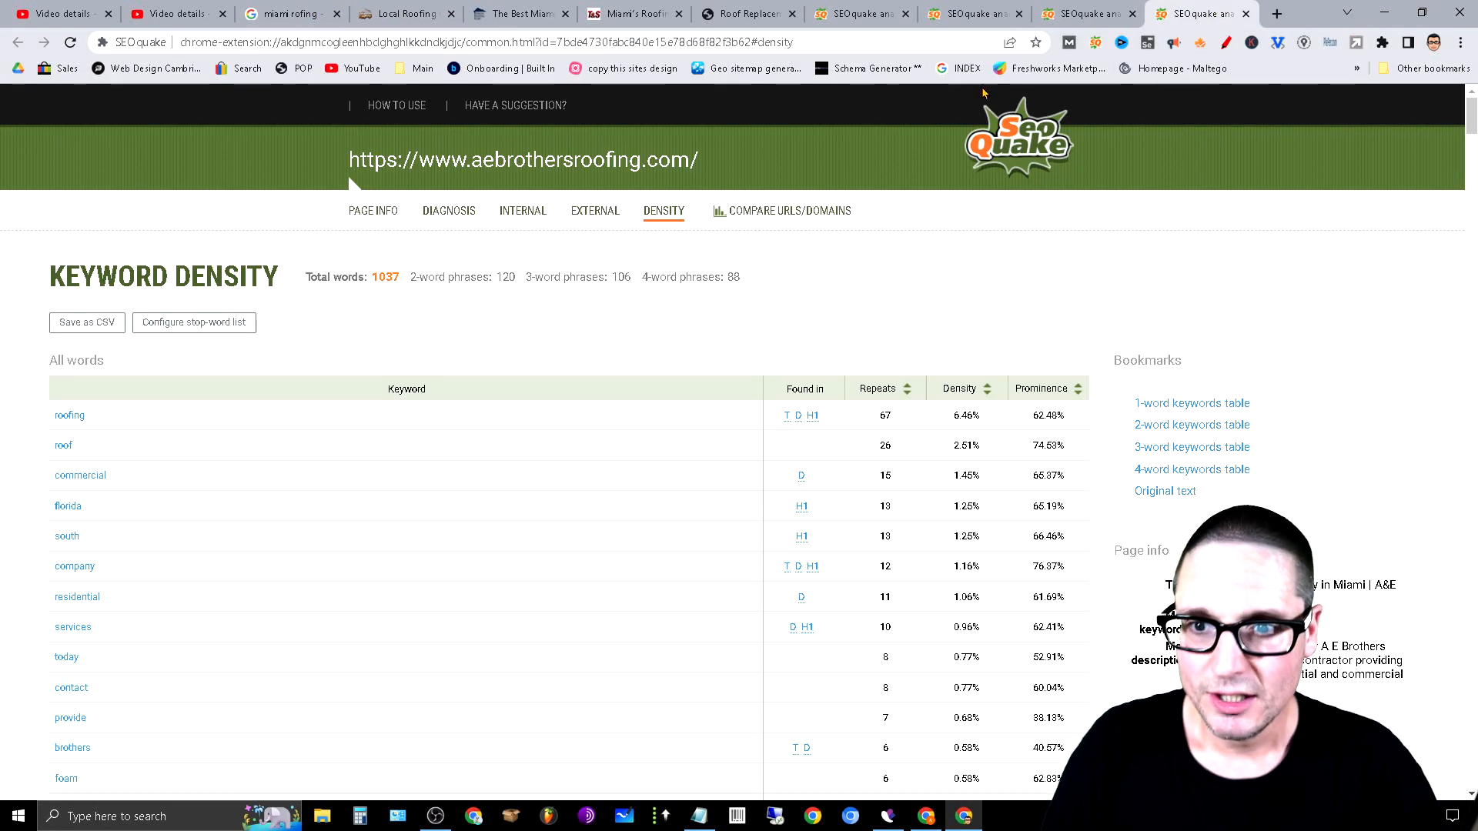
drag(741, 163, 412, 158)
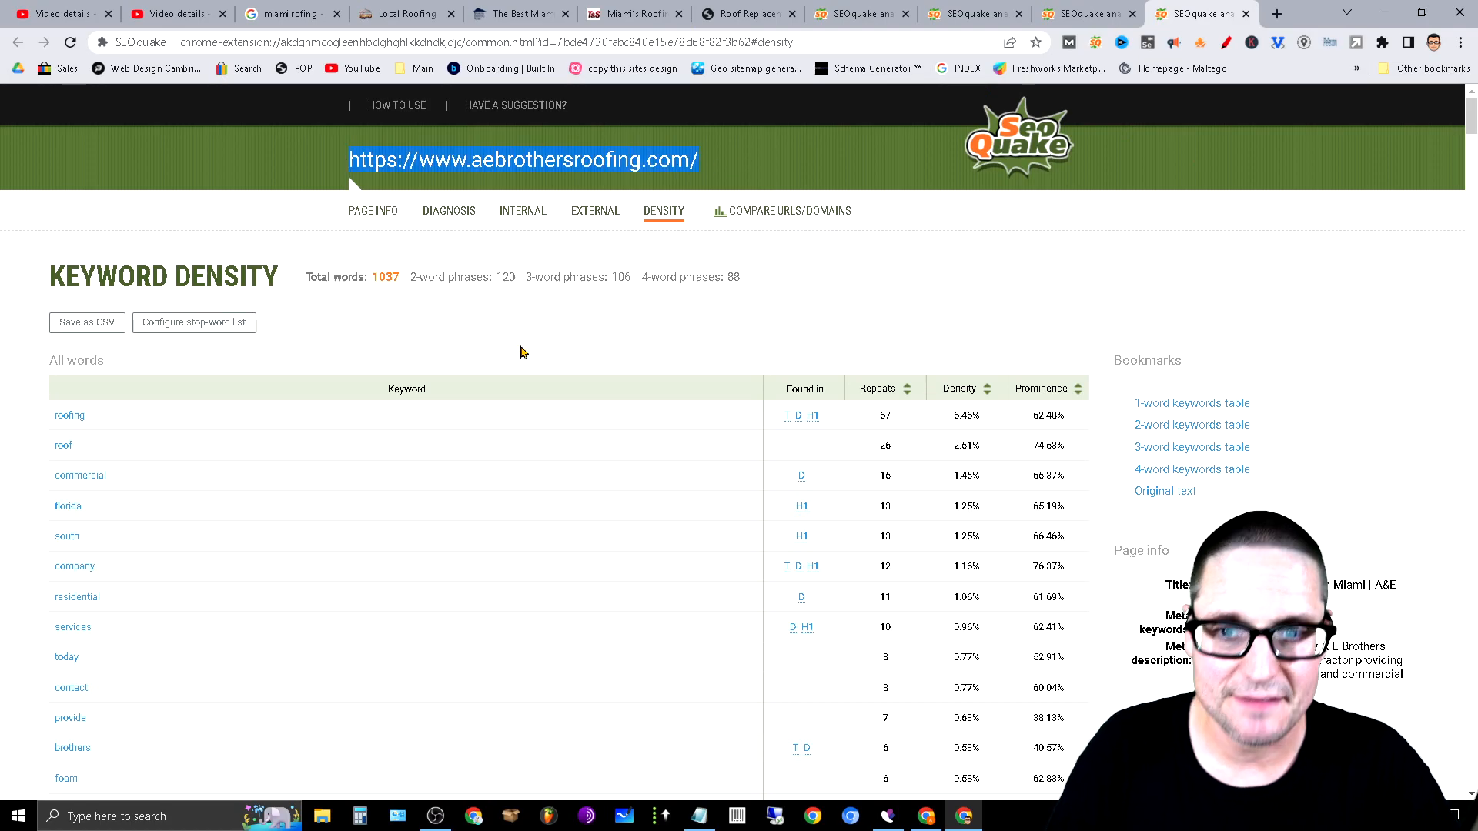
On perkinsroofing.net's report, highlight the top keywords and 'roof' 39 repeats, then open istuetaroofing.com's report
click(1081, 14)
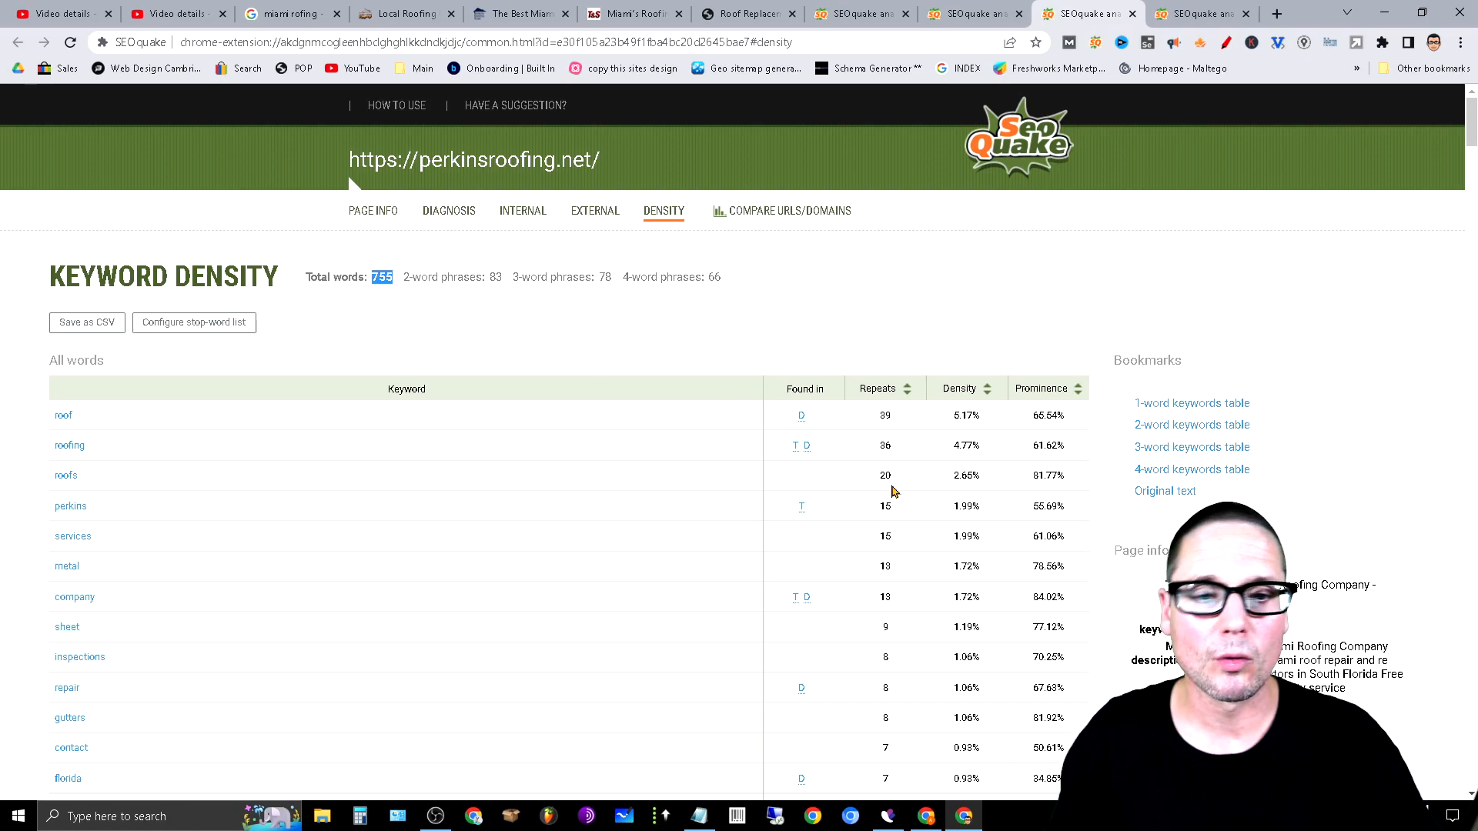
drag(131, 461, 43, 440)
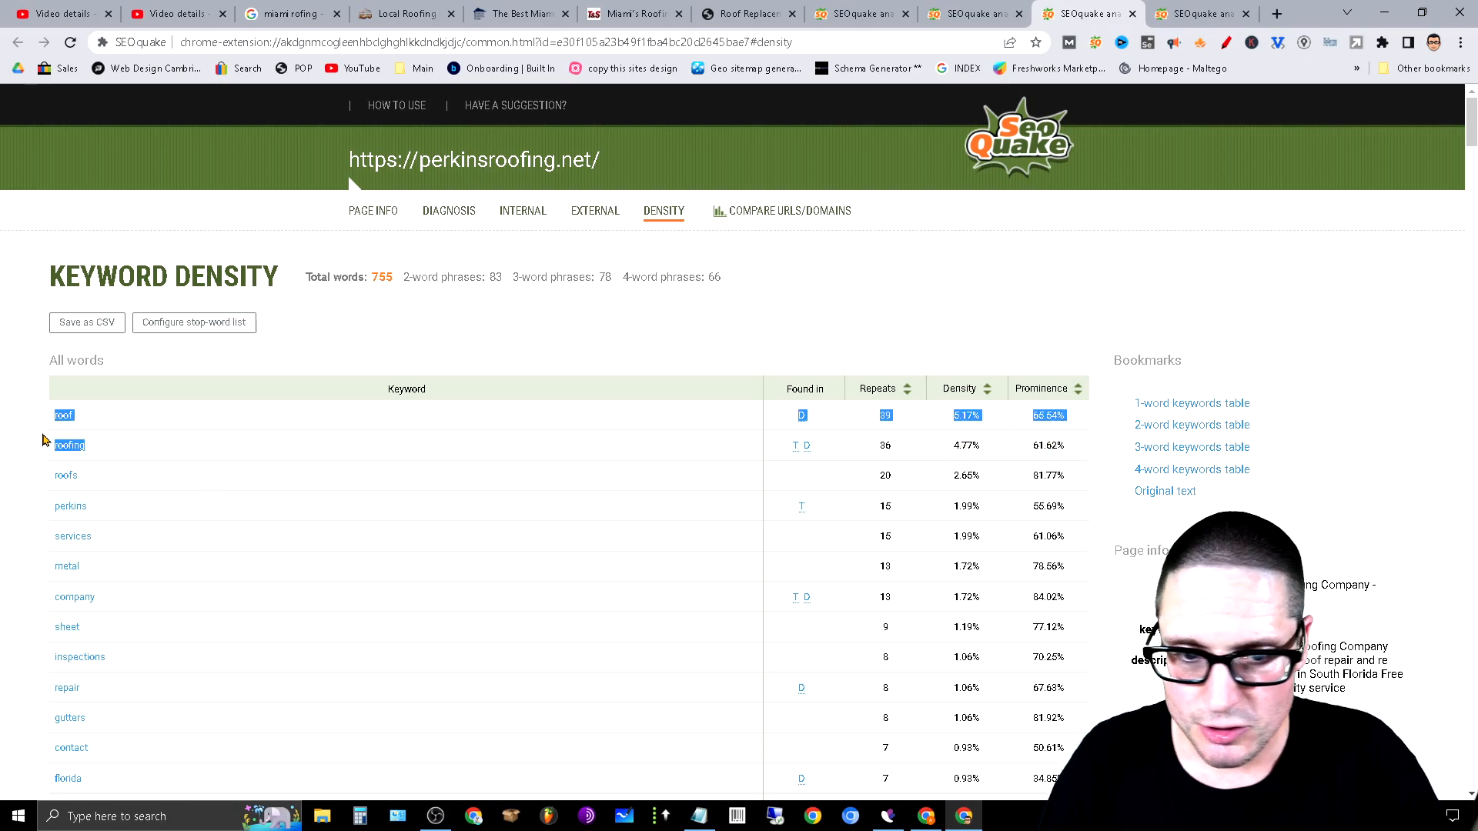
click(989, 453)
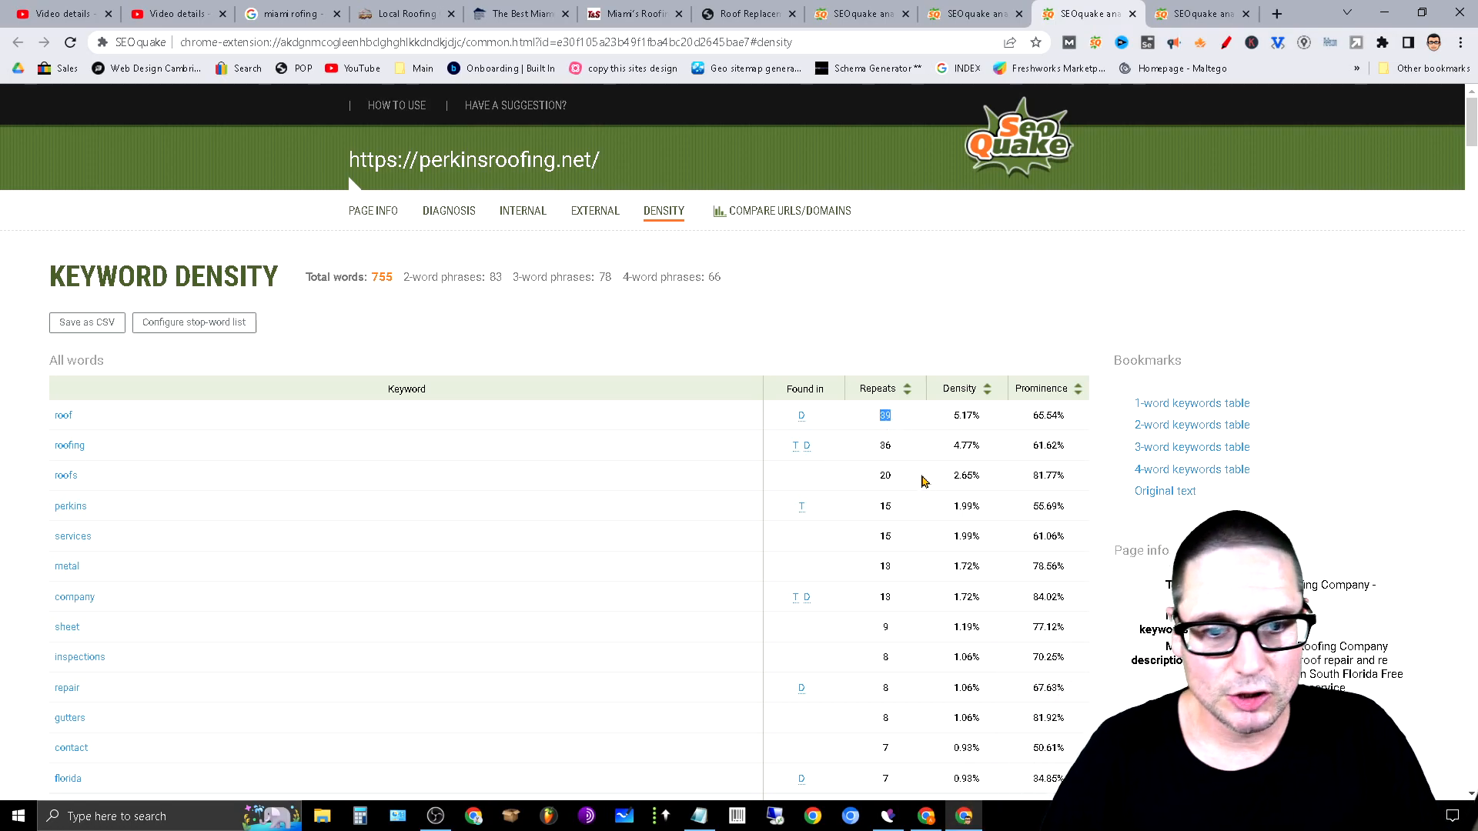
double_click(886, 415)
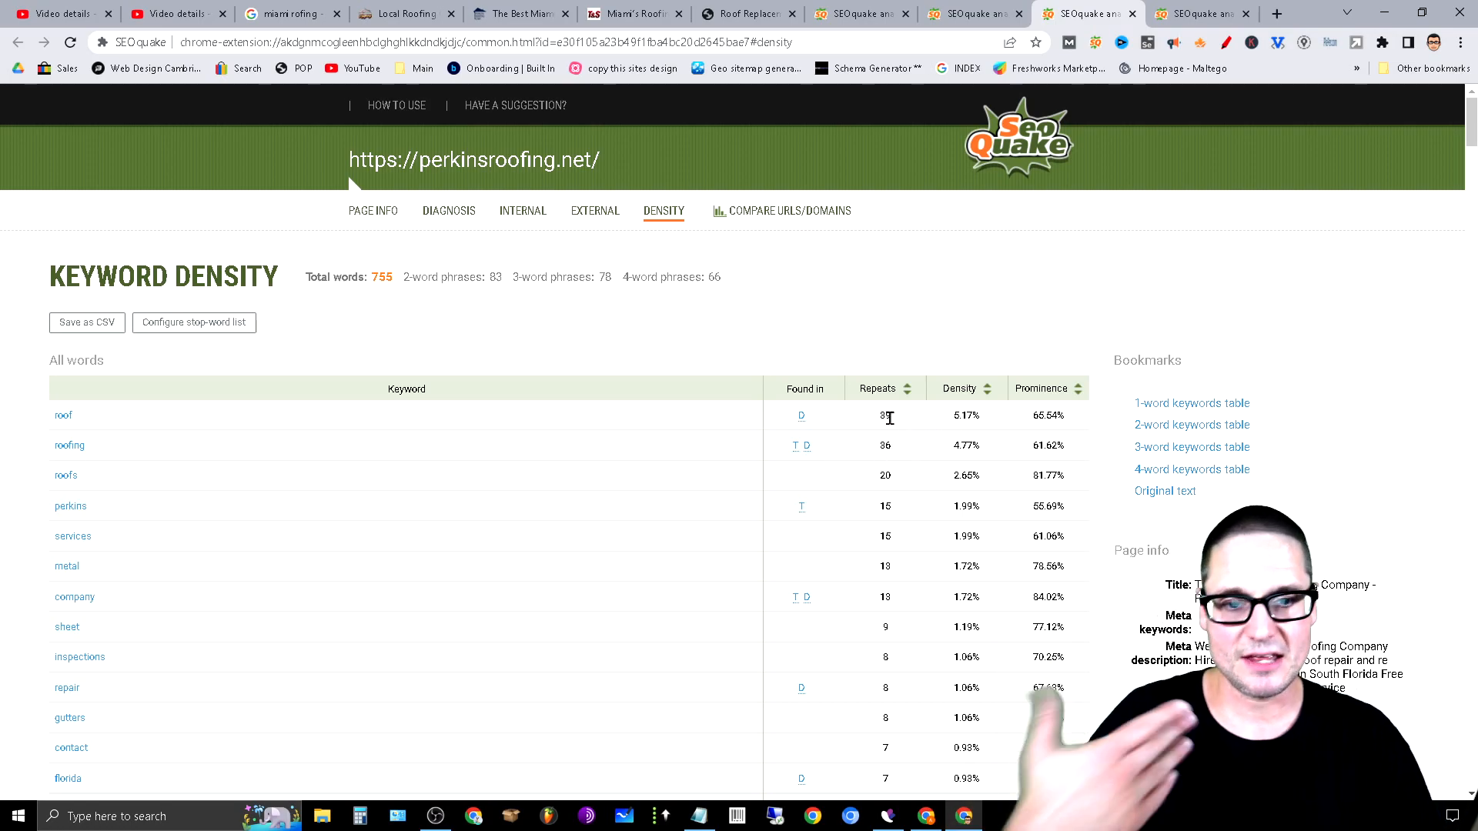
click(960, 6)
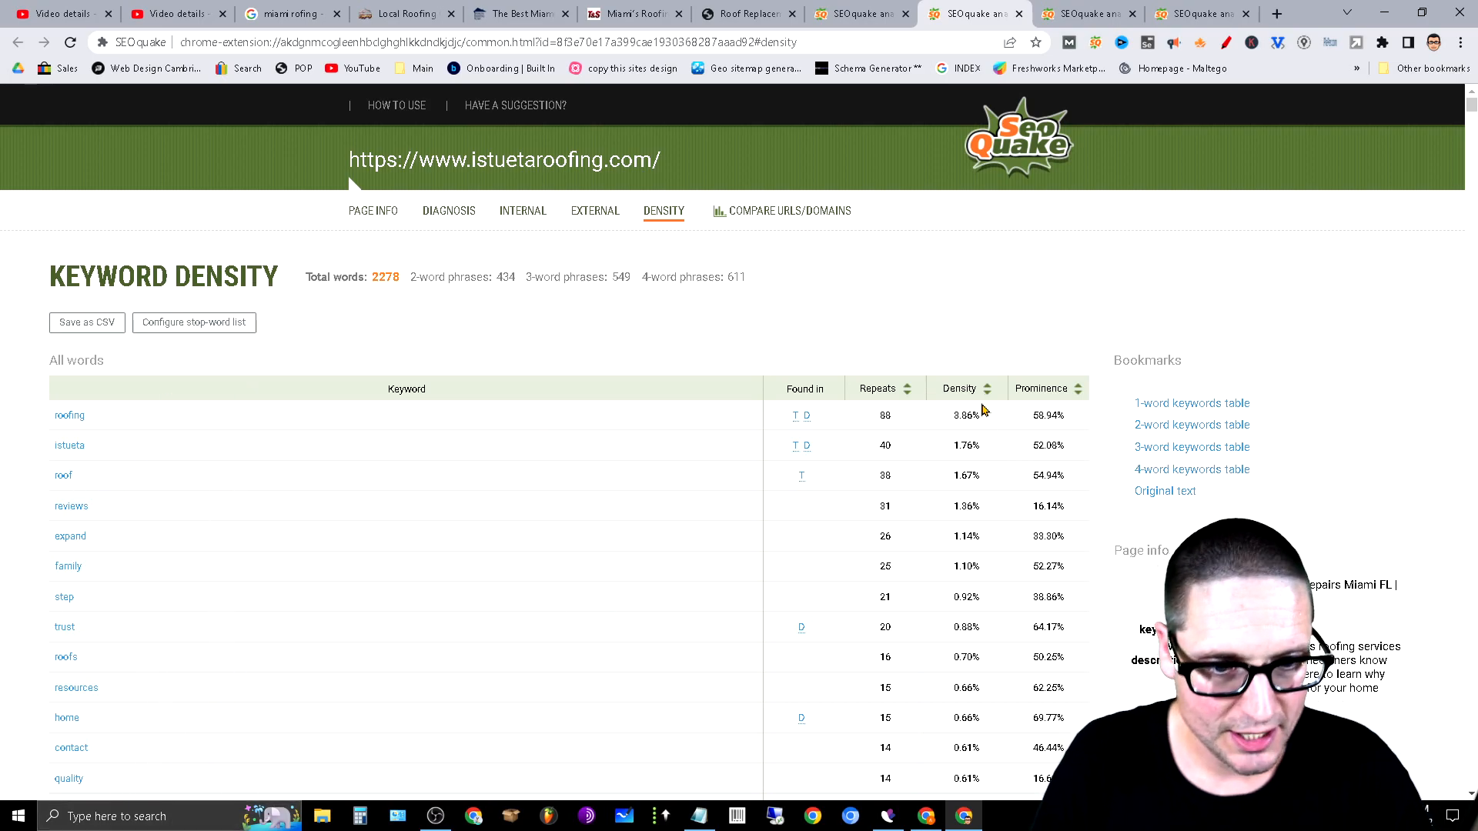
Highlight top keyword 'miami' on tsroofingsystems.com, then 'roofing' 67 repeats on aebrothersroofing.com
click(838, 7)
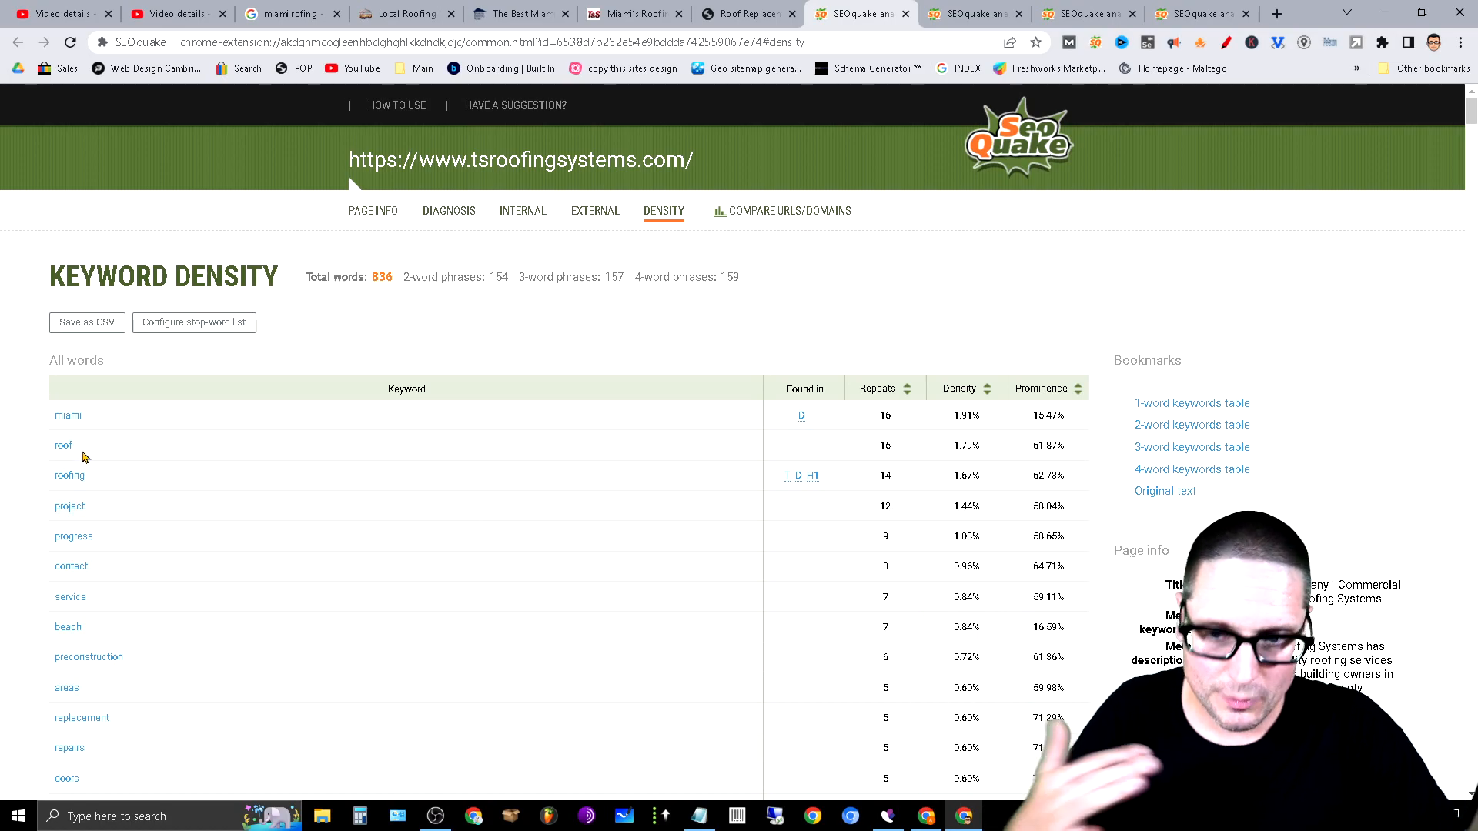
drag(110, 418, 26, 419)
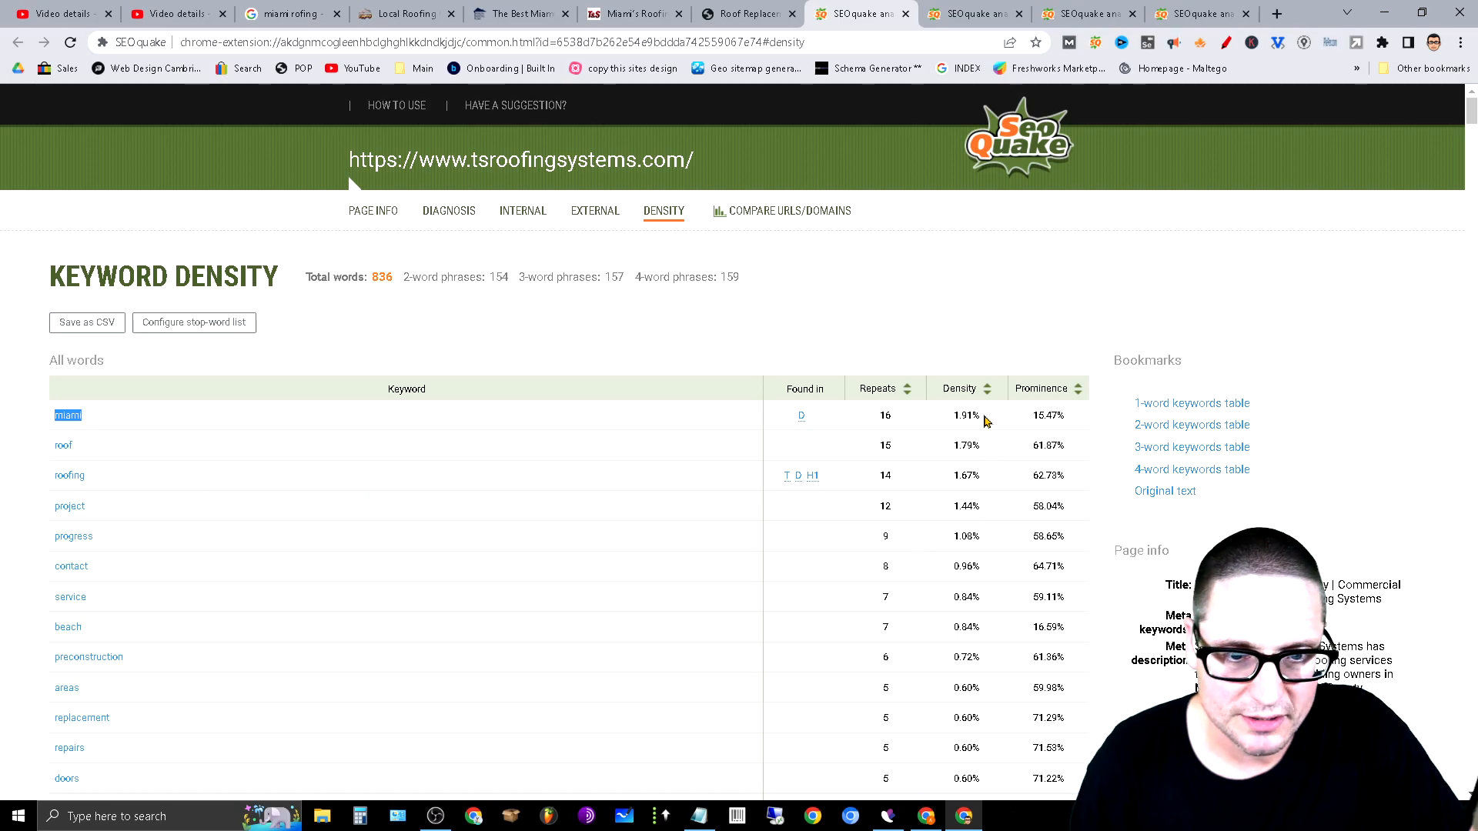
click(1205, 14)
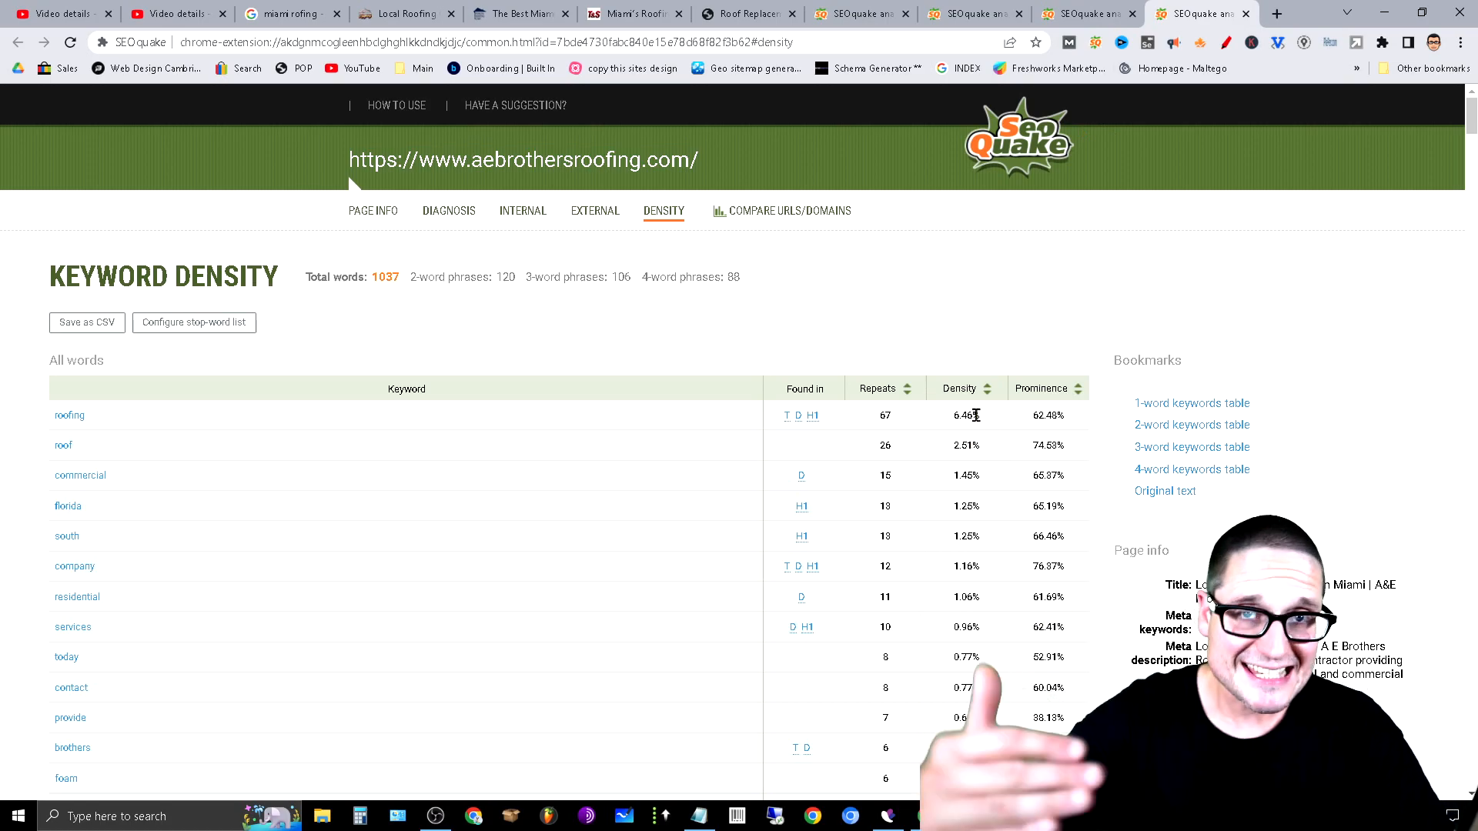
double_click(884, 415)
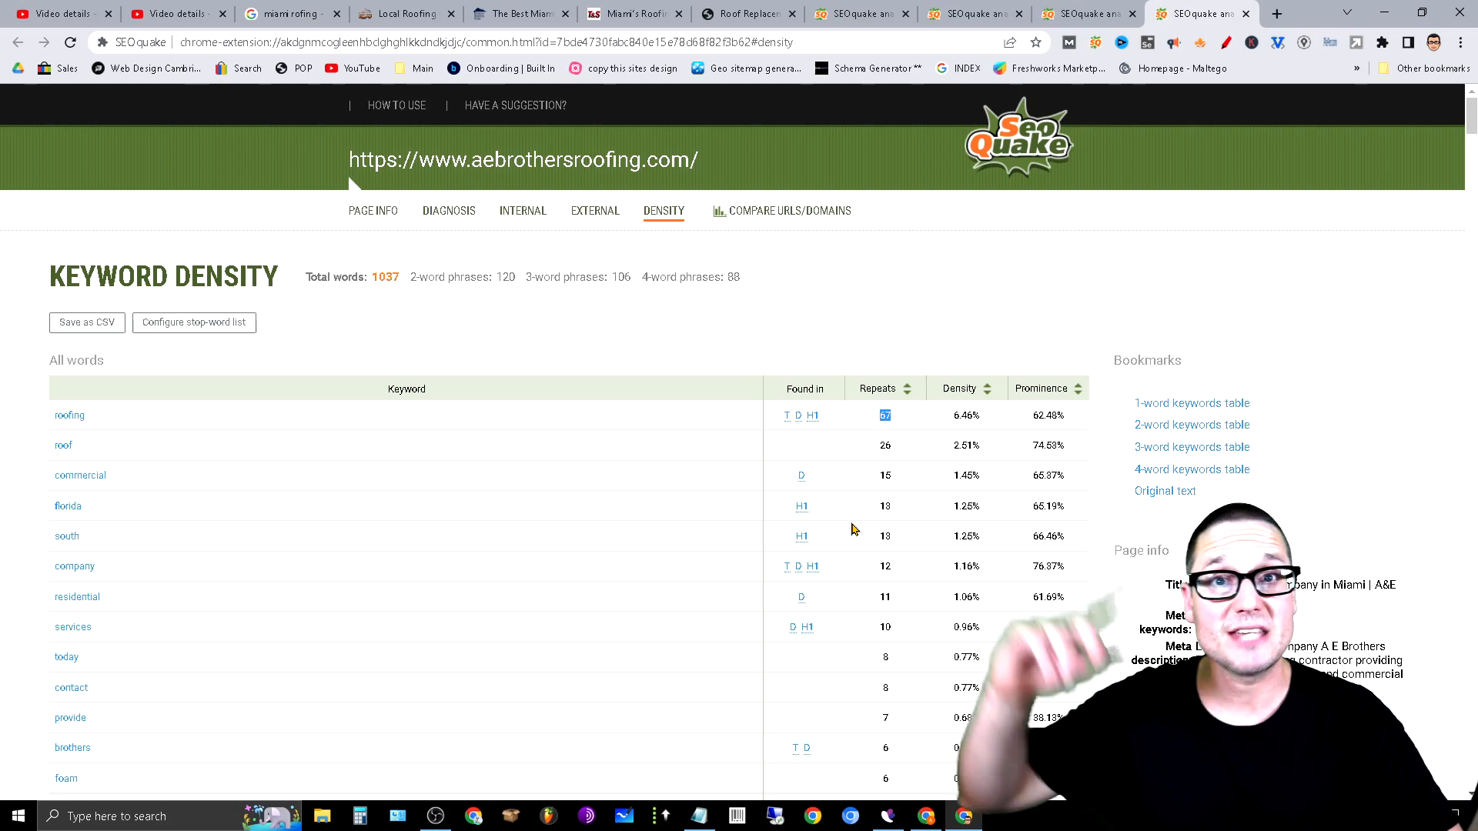
Recheck the perkinsroofing.net report, then return to the aebrothersroofing.com density report
click(1099, 11)
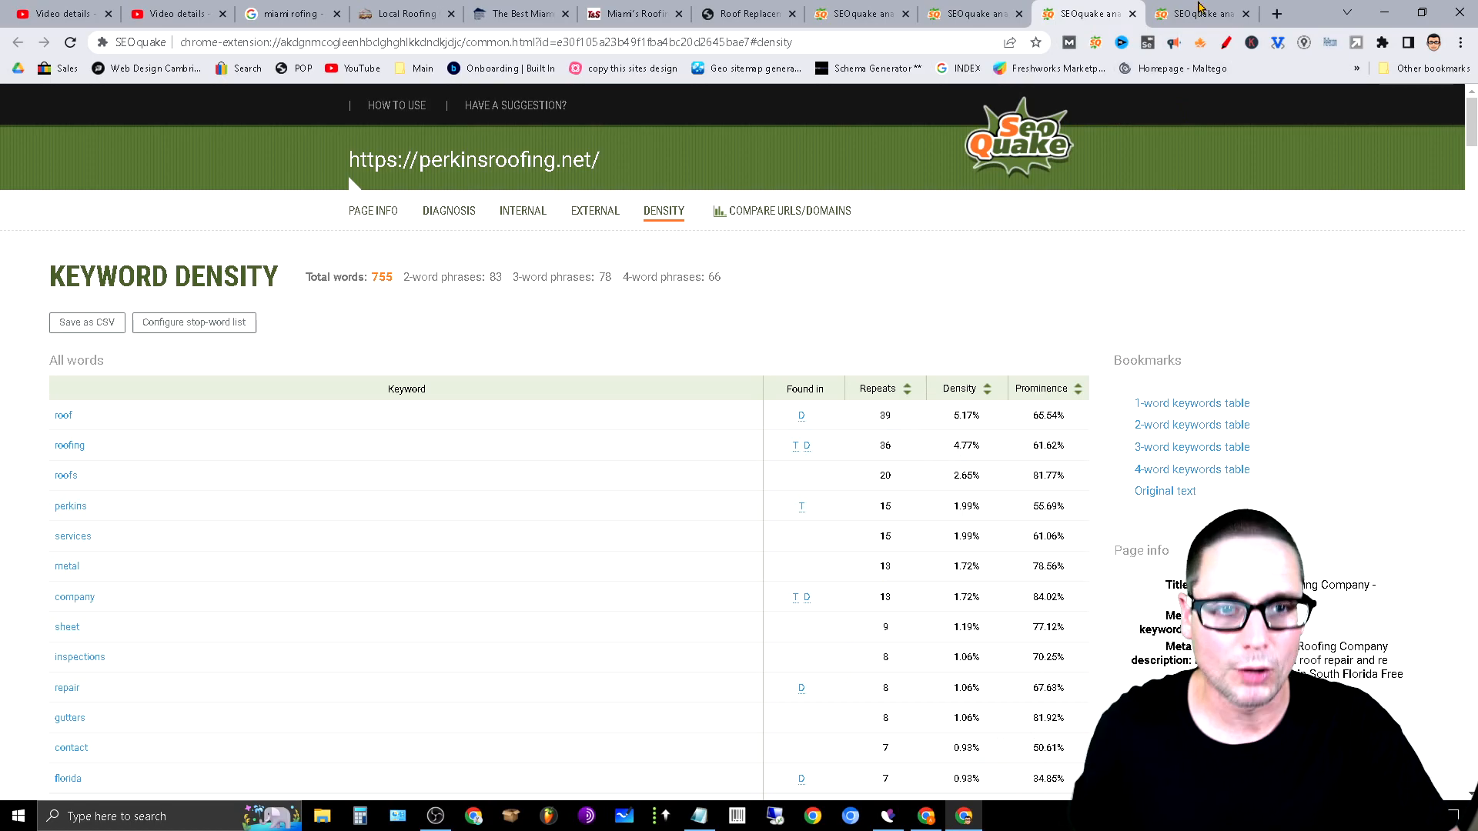
click(1198, 8)
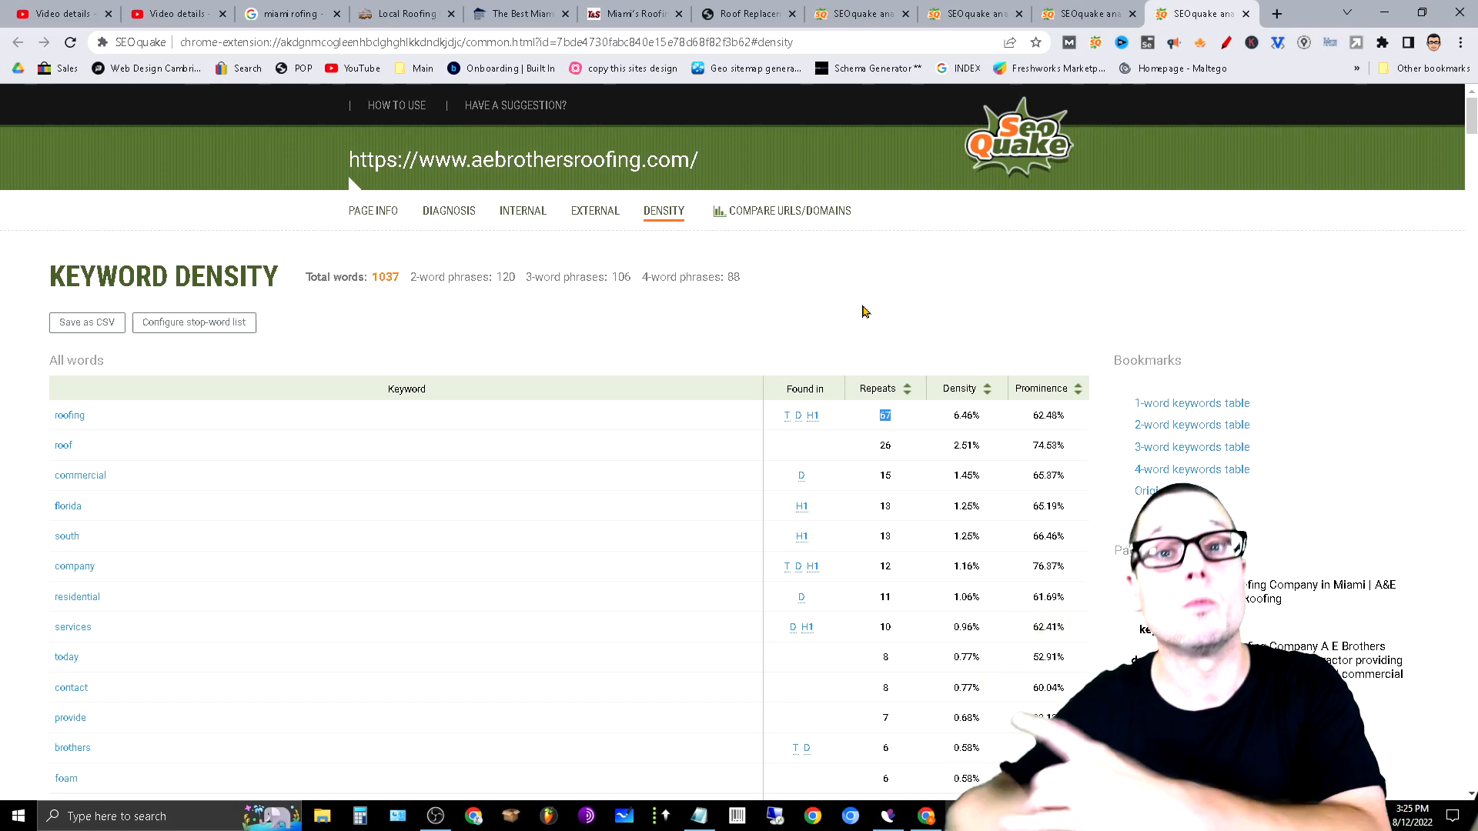
click(435, 816)
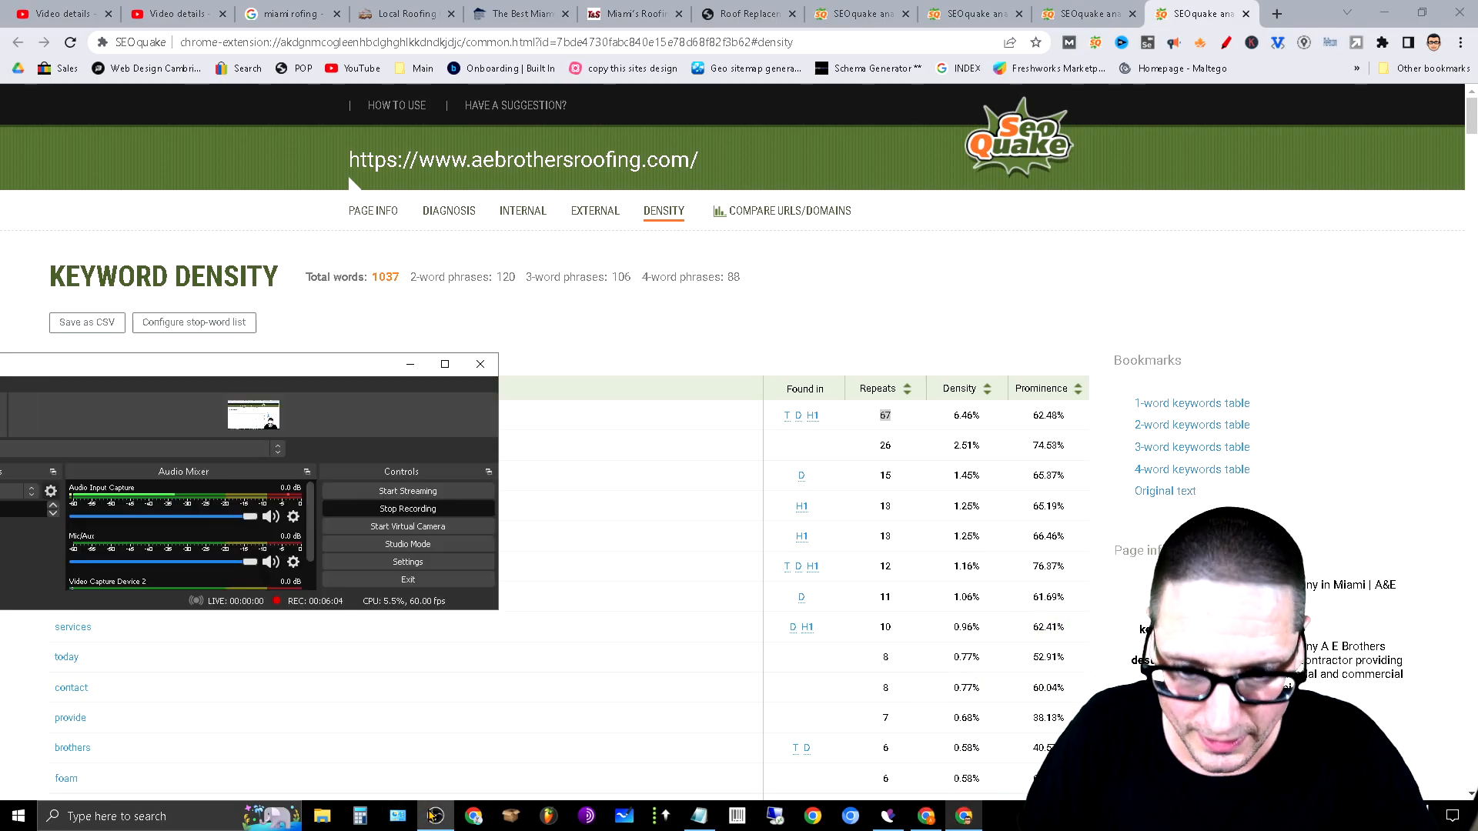
click(411, 365)
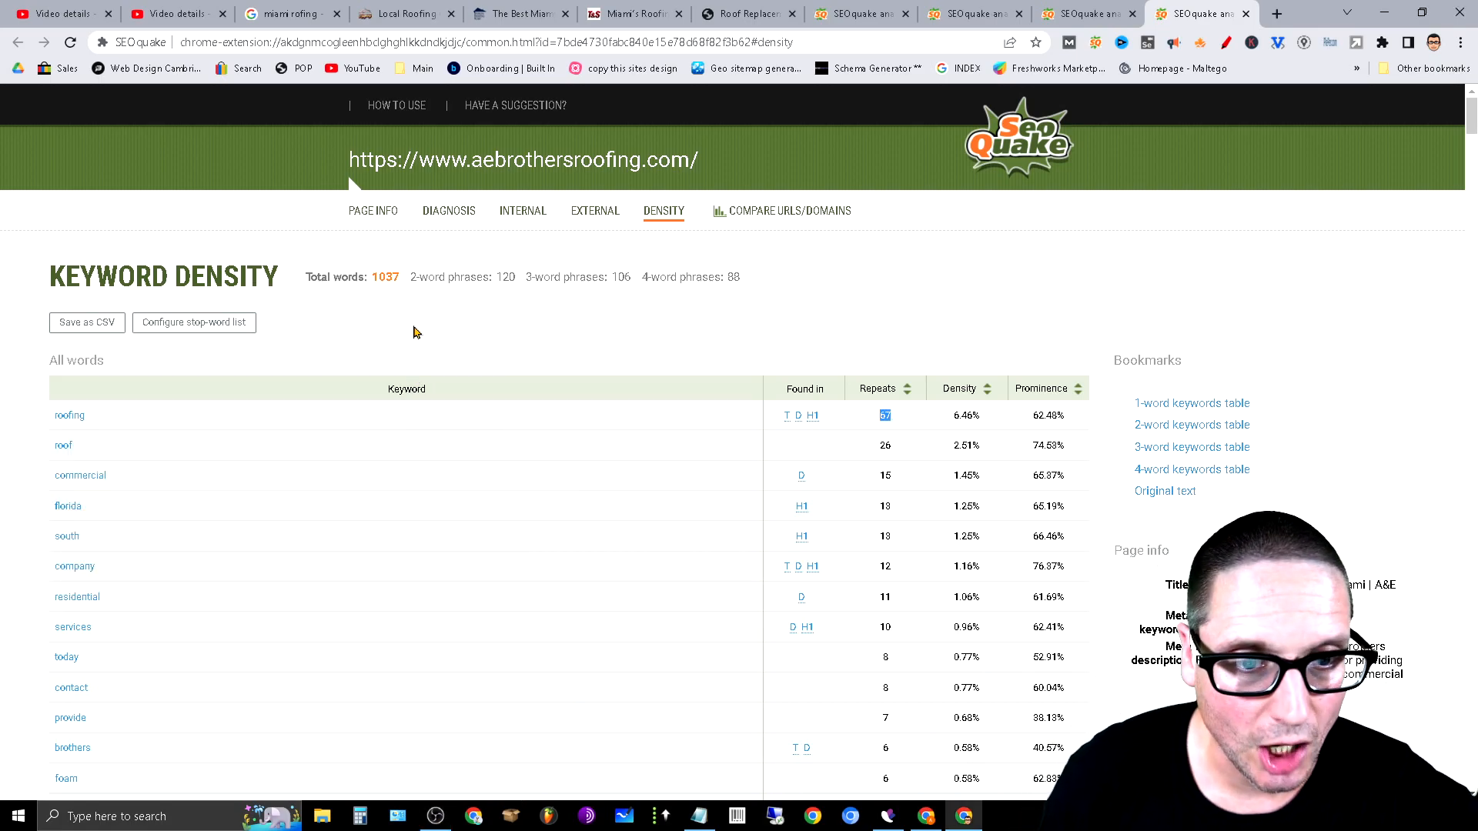
key(alt+Tab)
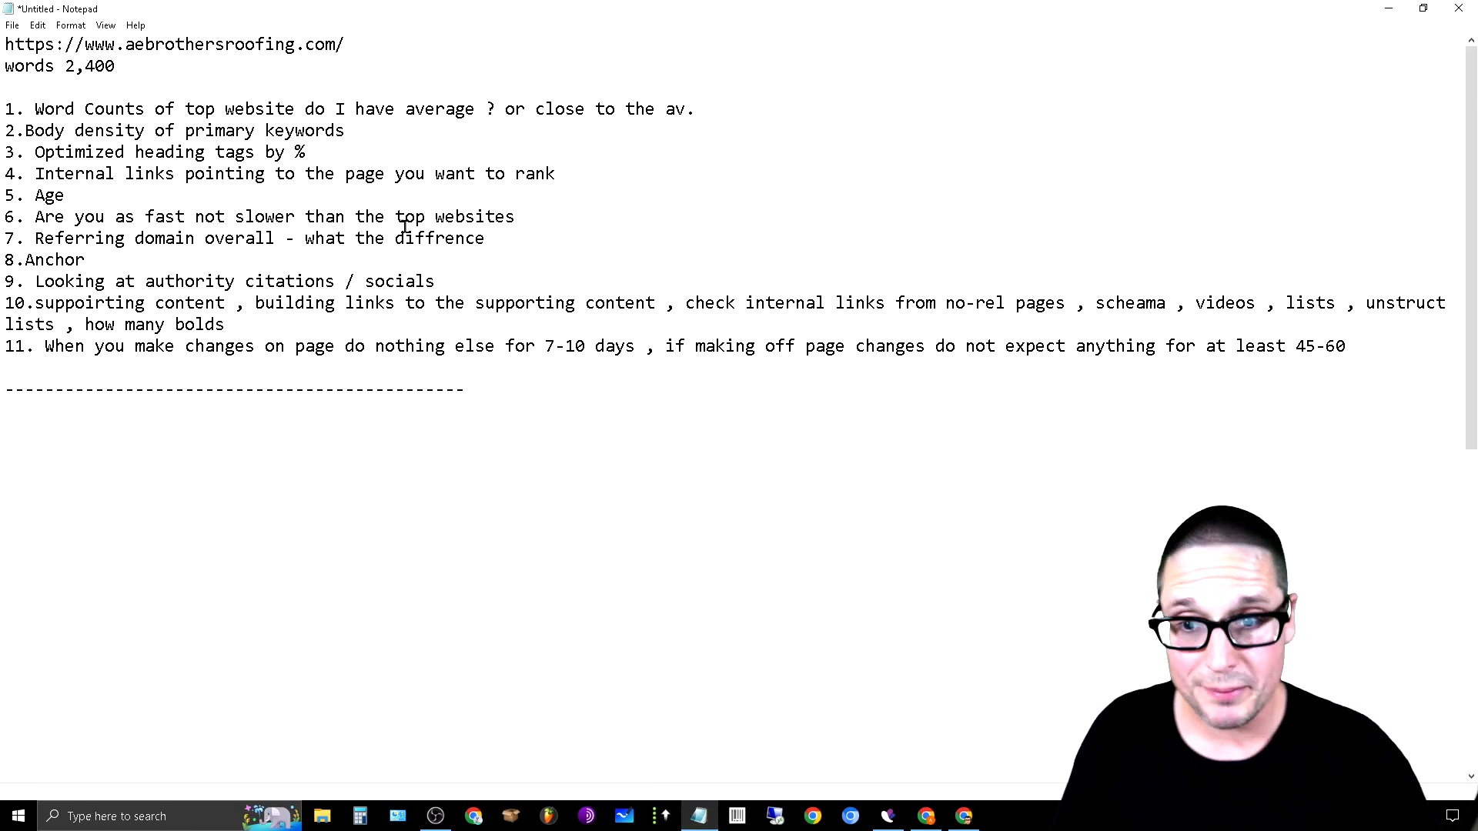
drag(305, 134, 4, 133)
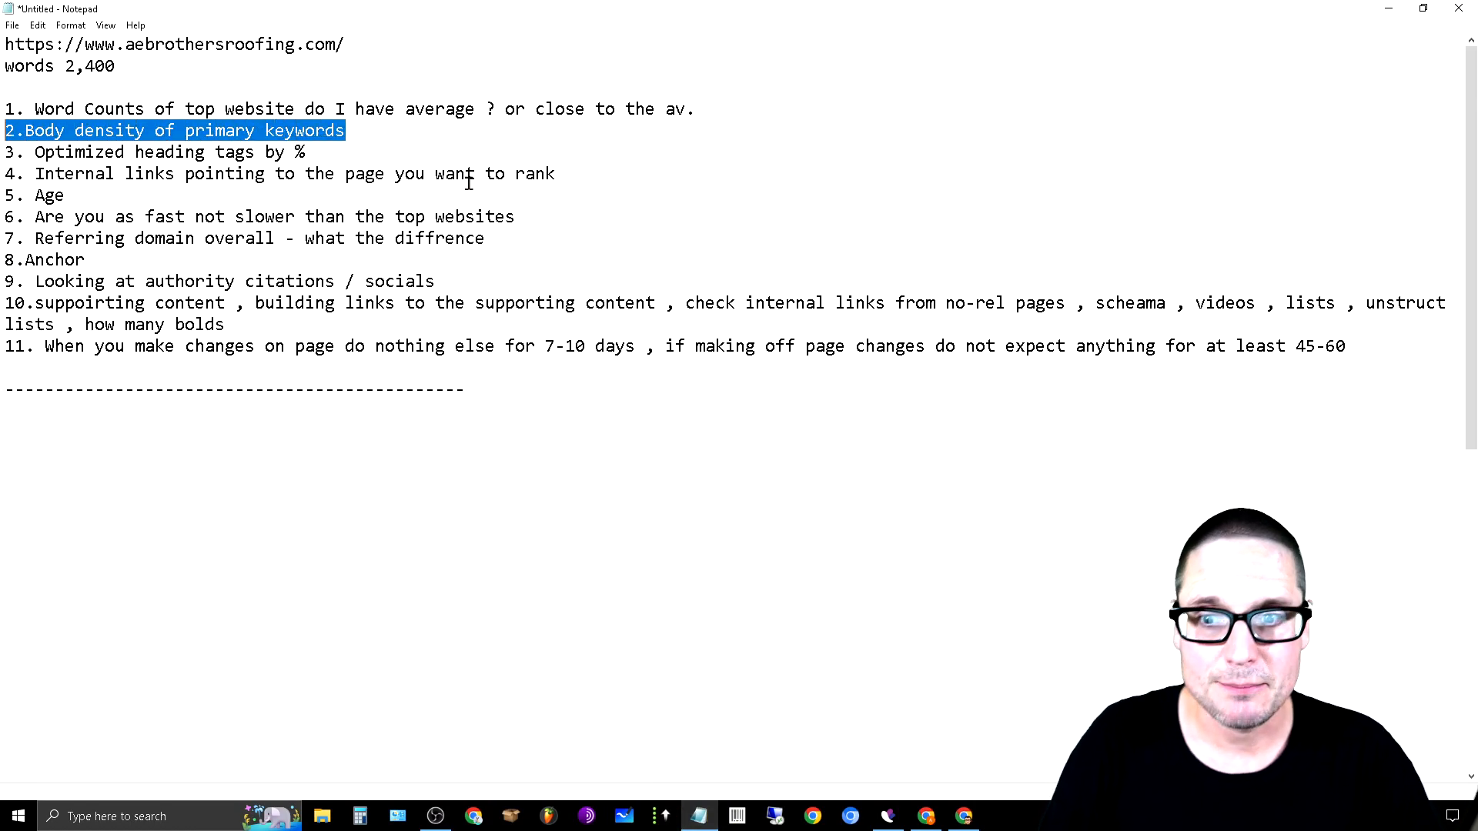
click(499, 142)
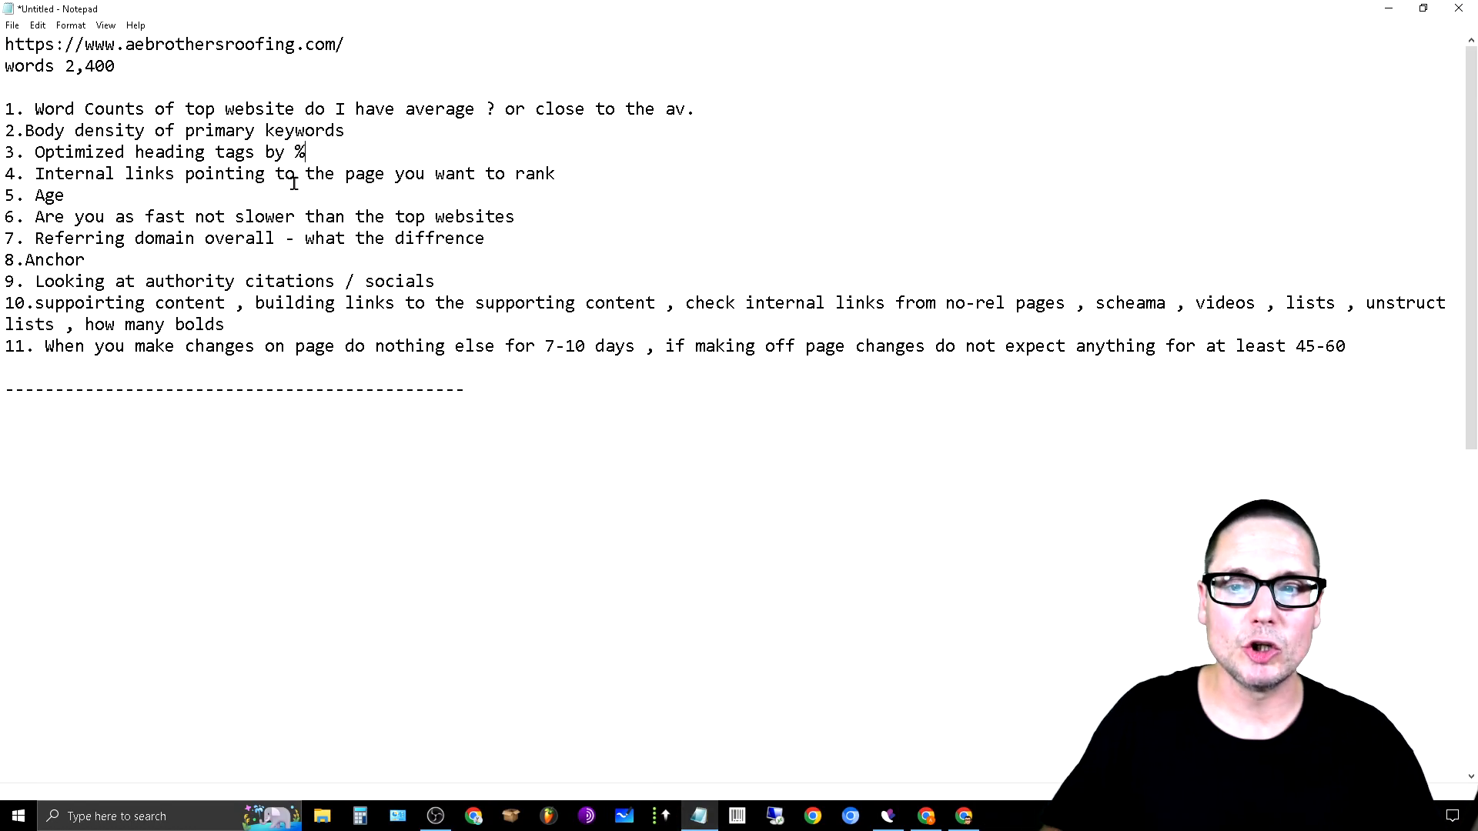
mouse_move(6, 174)
mouse_down()
mouse_move(164, 177)
mouse_move(19, 162)
mouse_up()
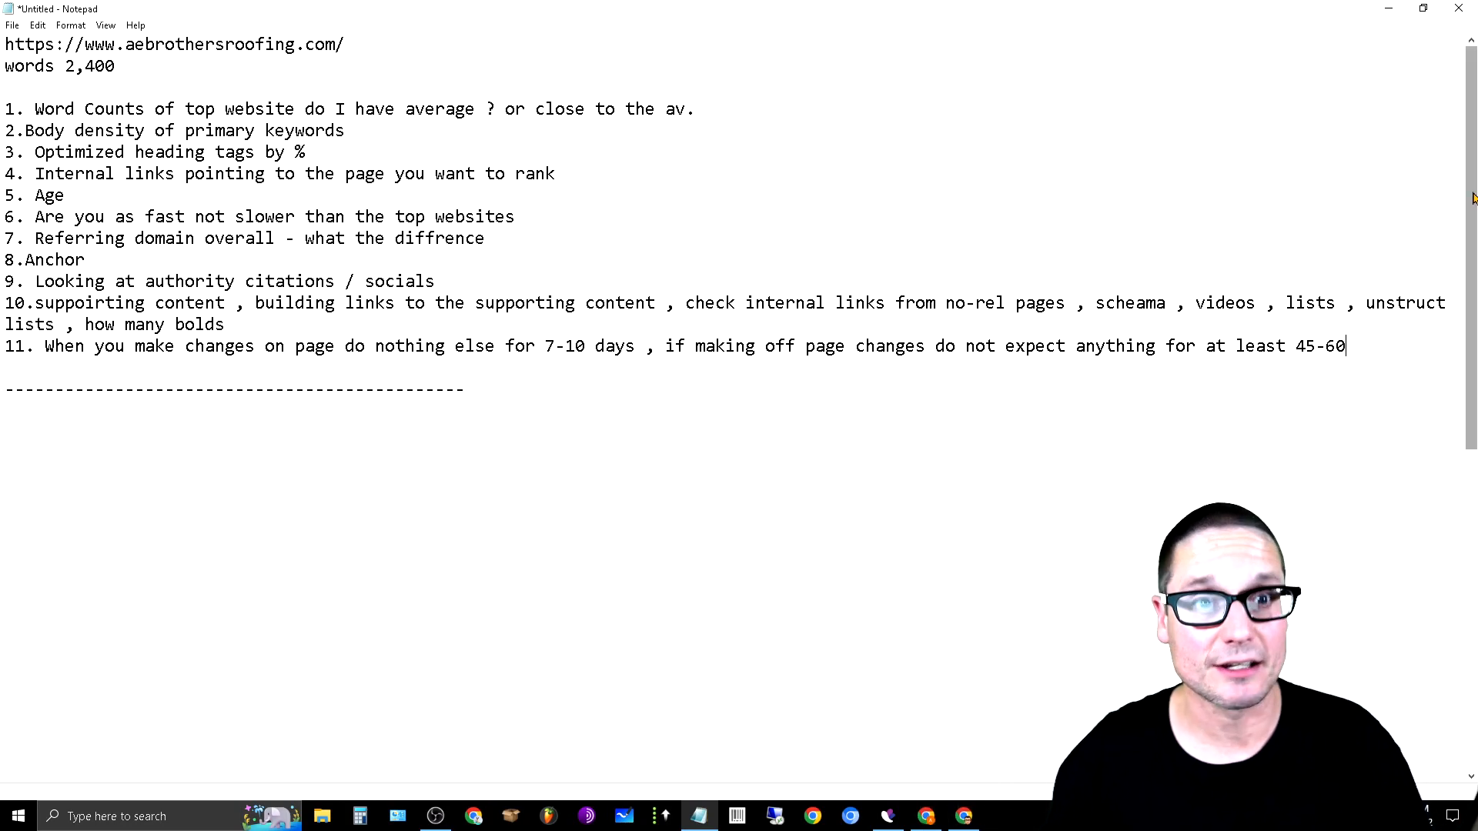
click(1389, 8)
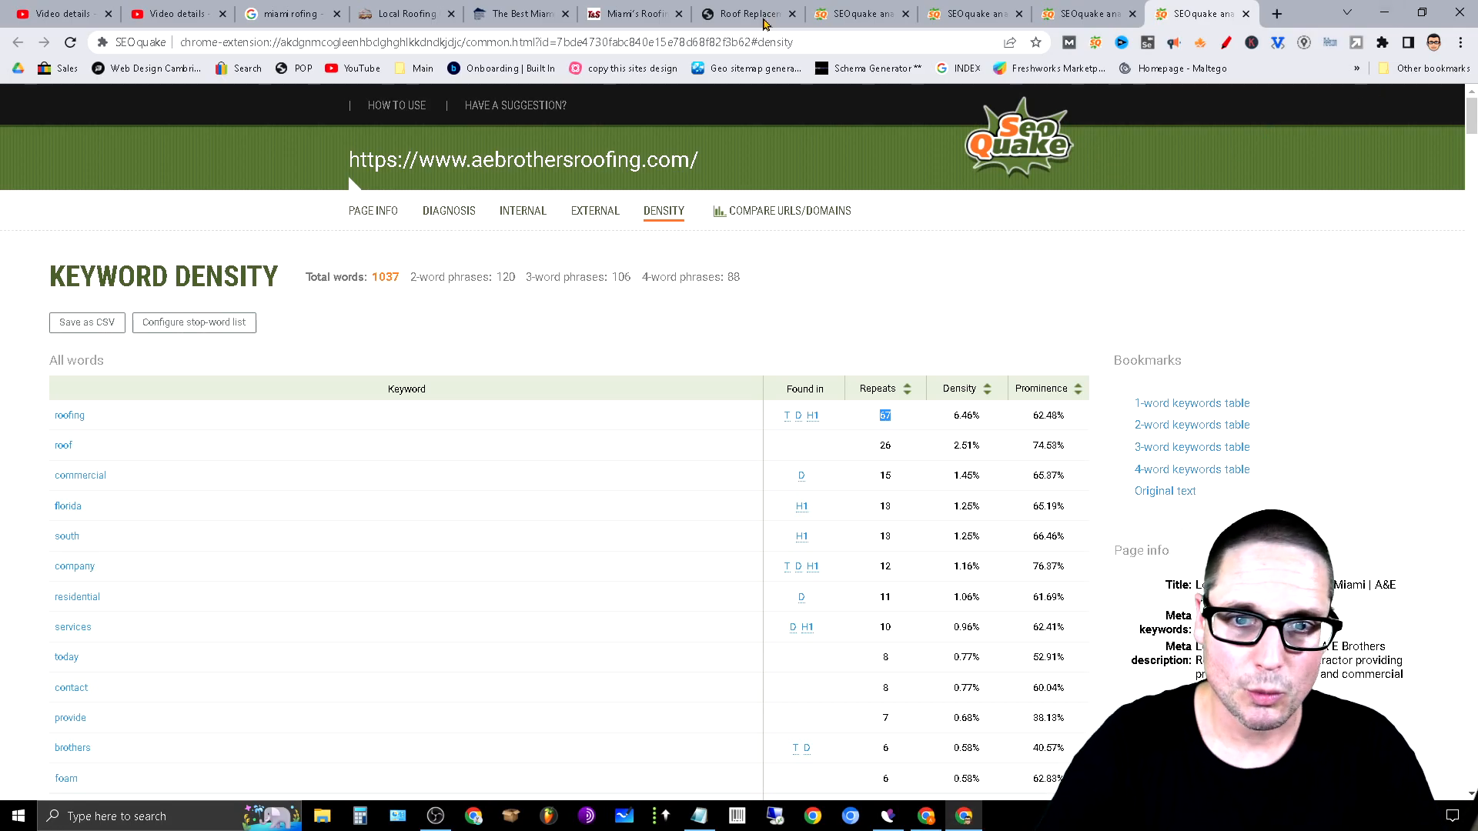
Review Istueta Roofing's SEO Pro headings list (0 H1, 9 H2), then switch to the T&S Roofing site
click(627, 17)
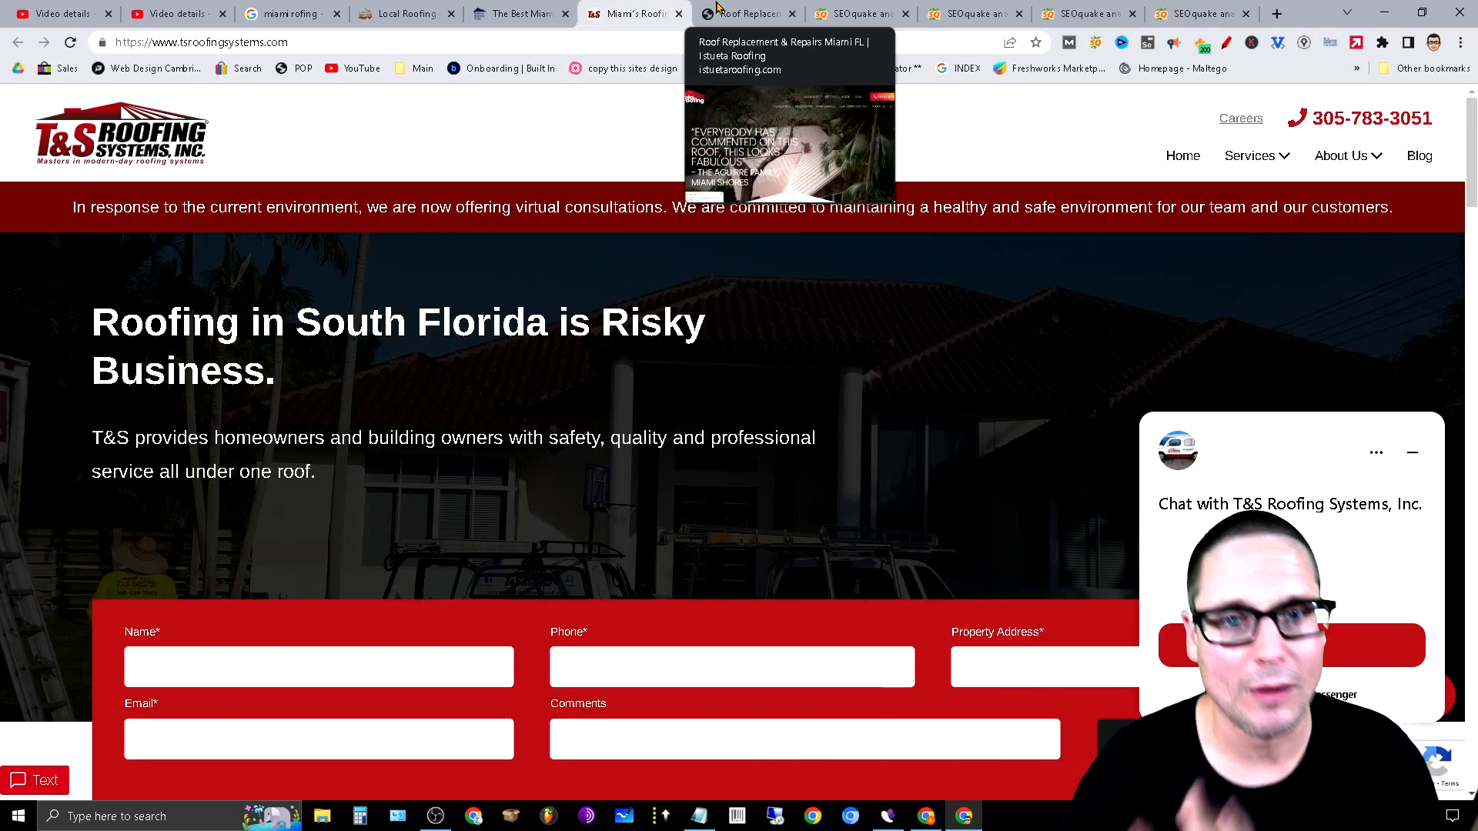
click(745, 14)
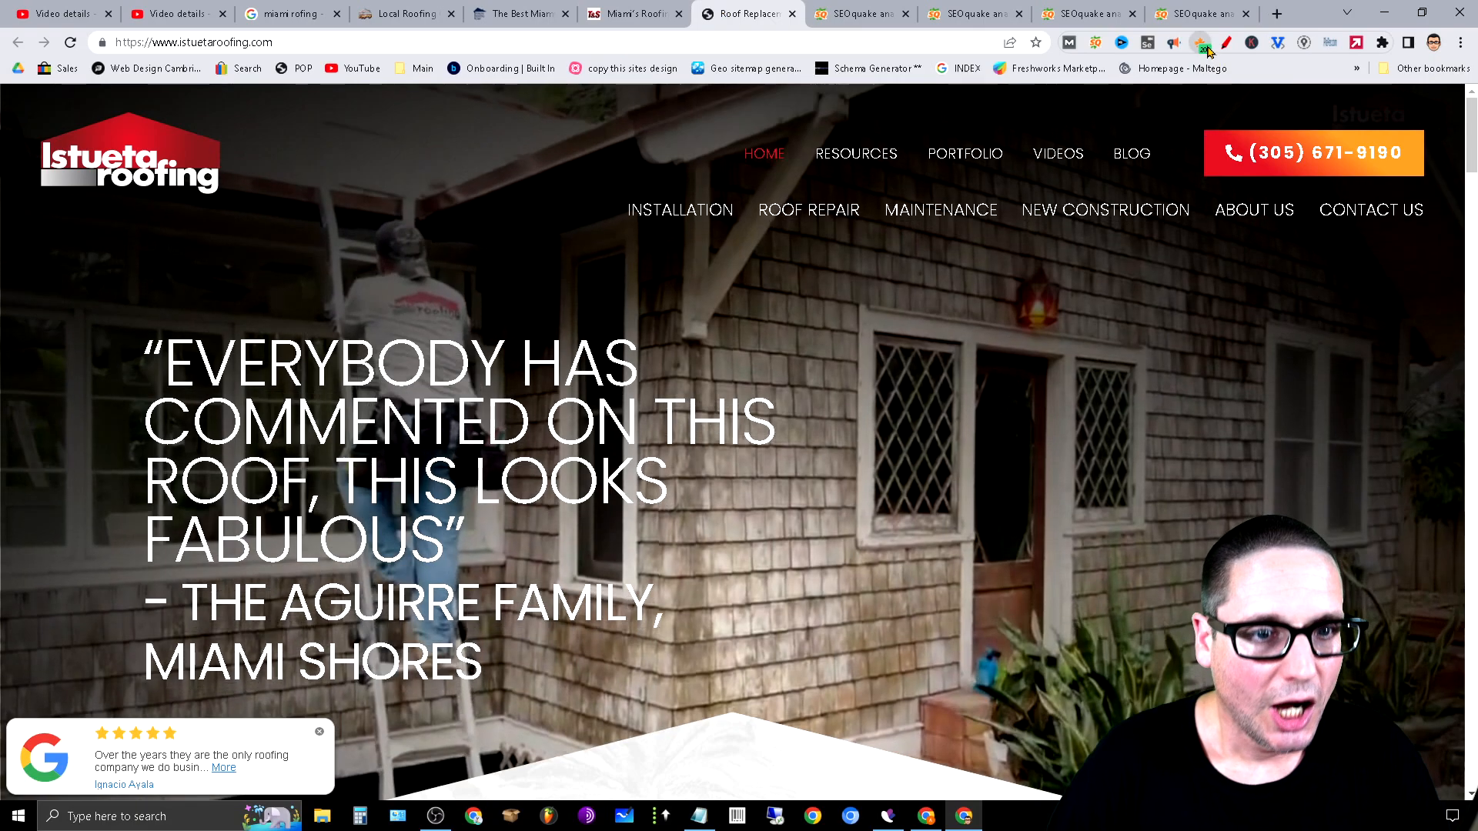
click(1202, 42)
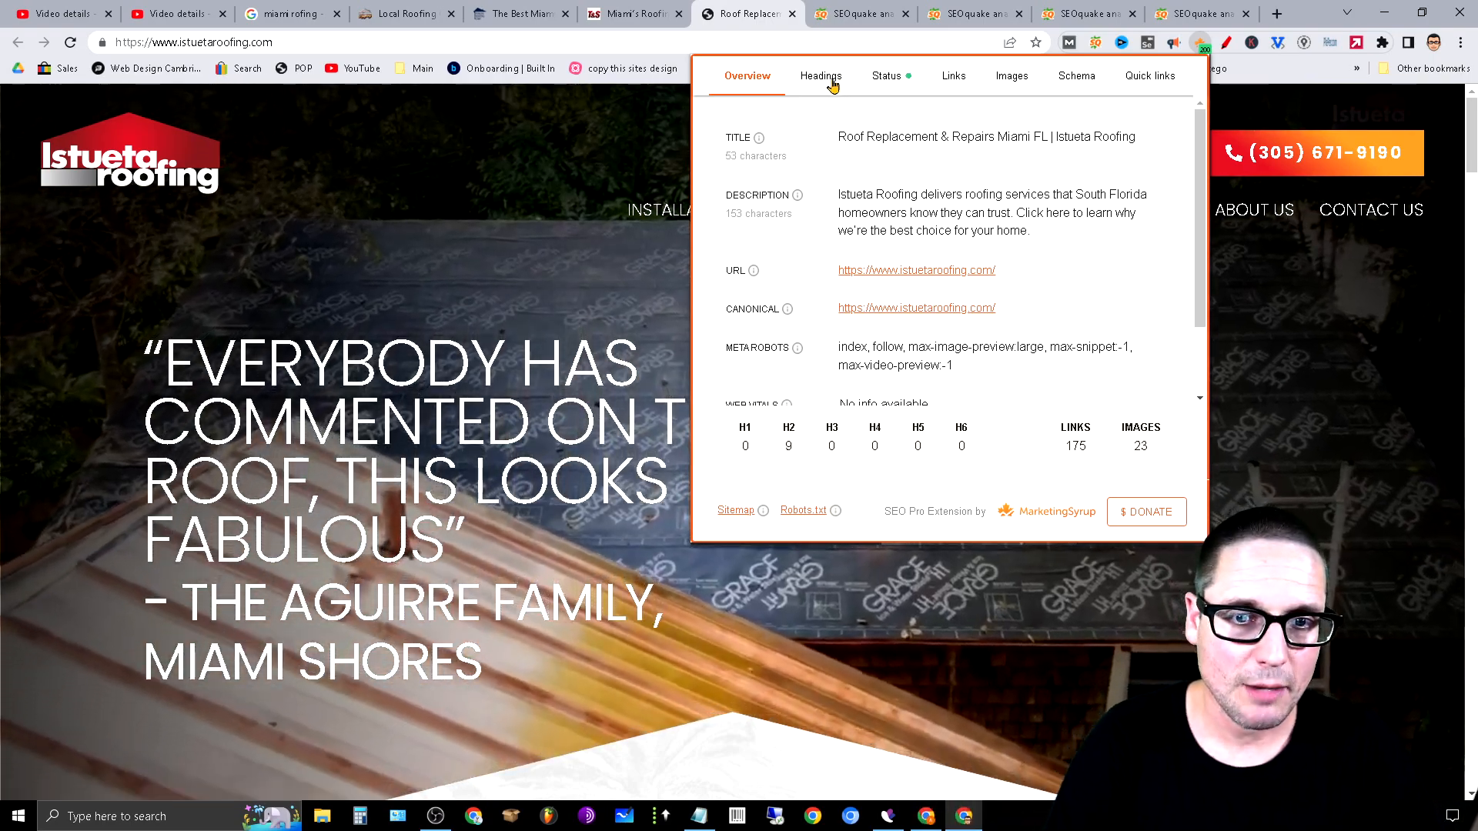
click(832, 86)
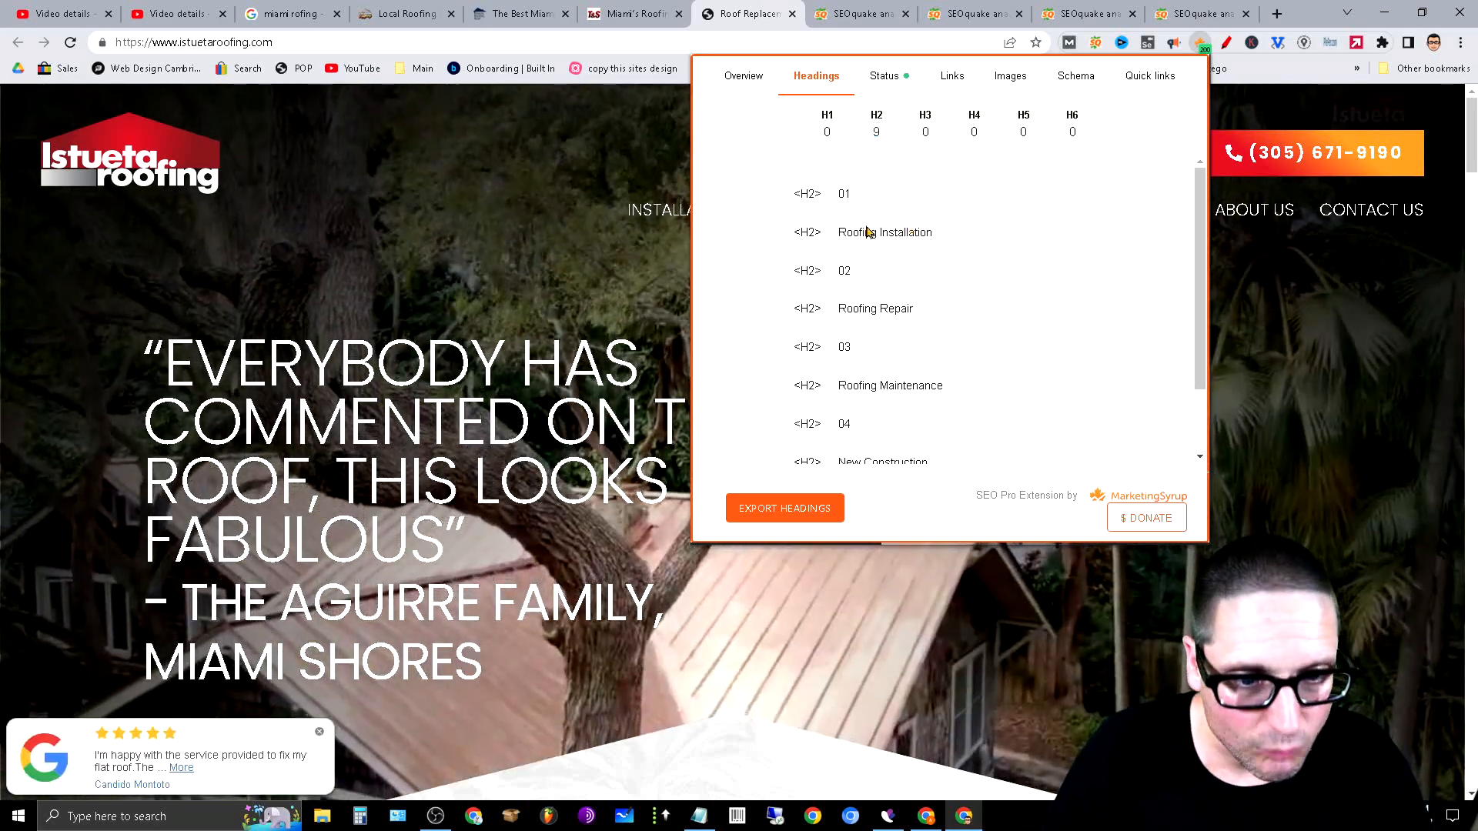
triple_click(868, 231)
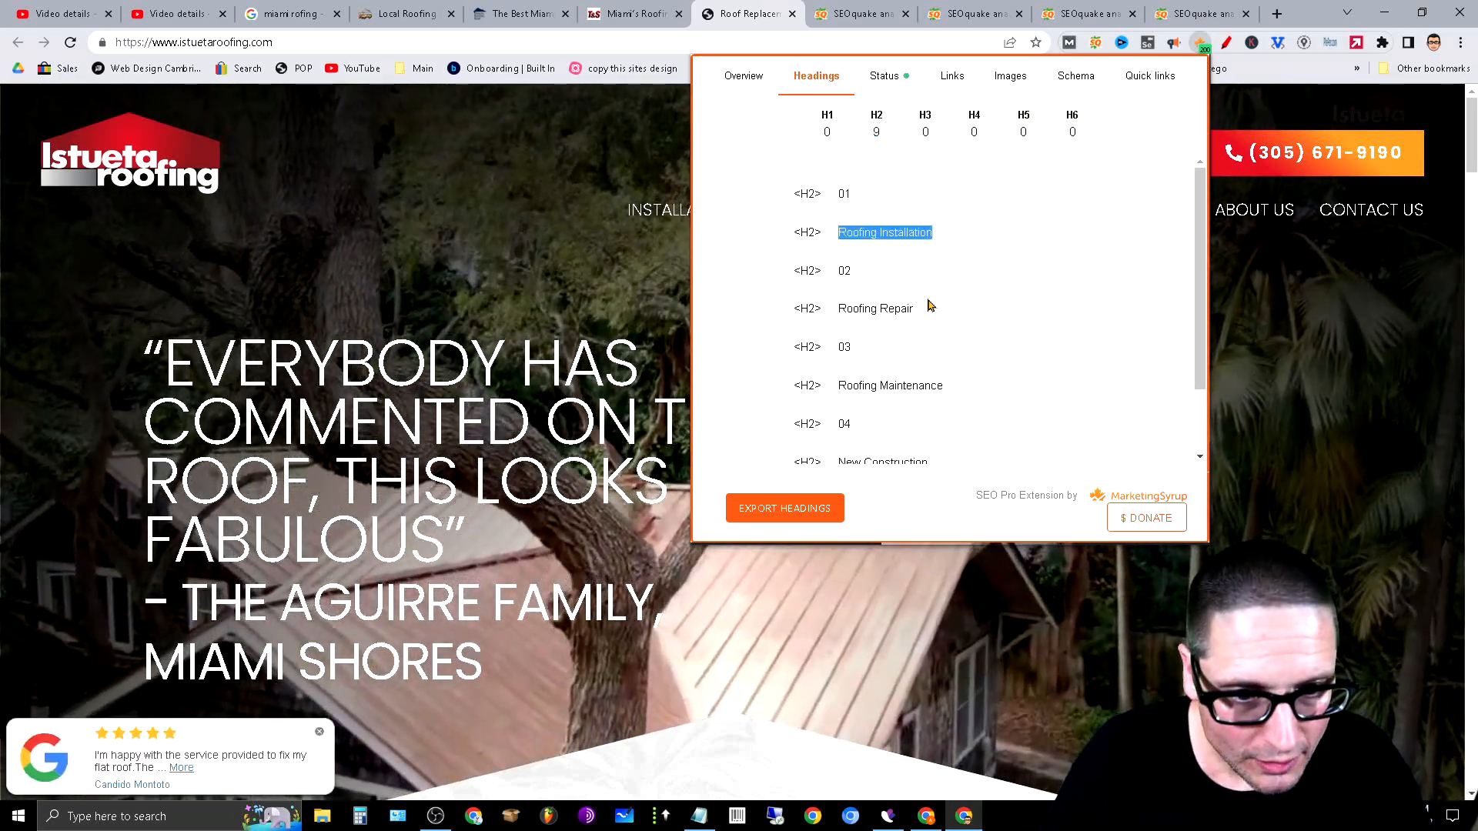
drag(888, 385, 815, 472)
scroll(902, 361, down, 2)
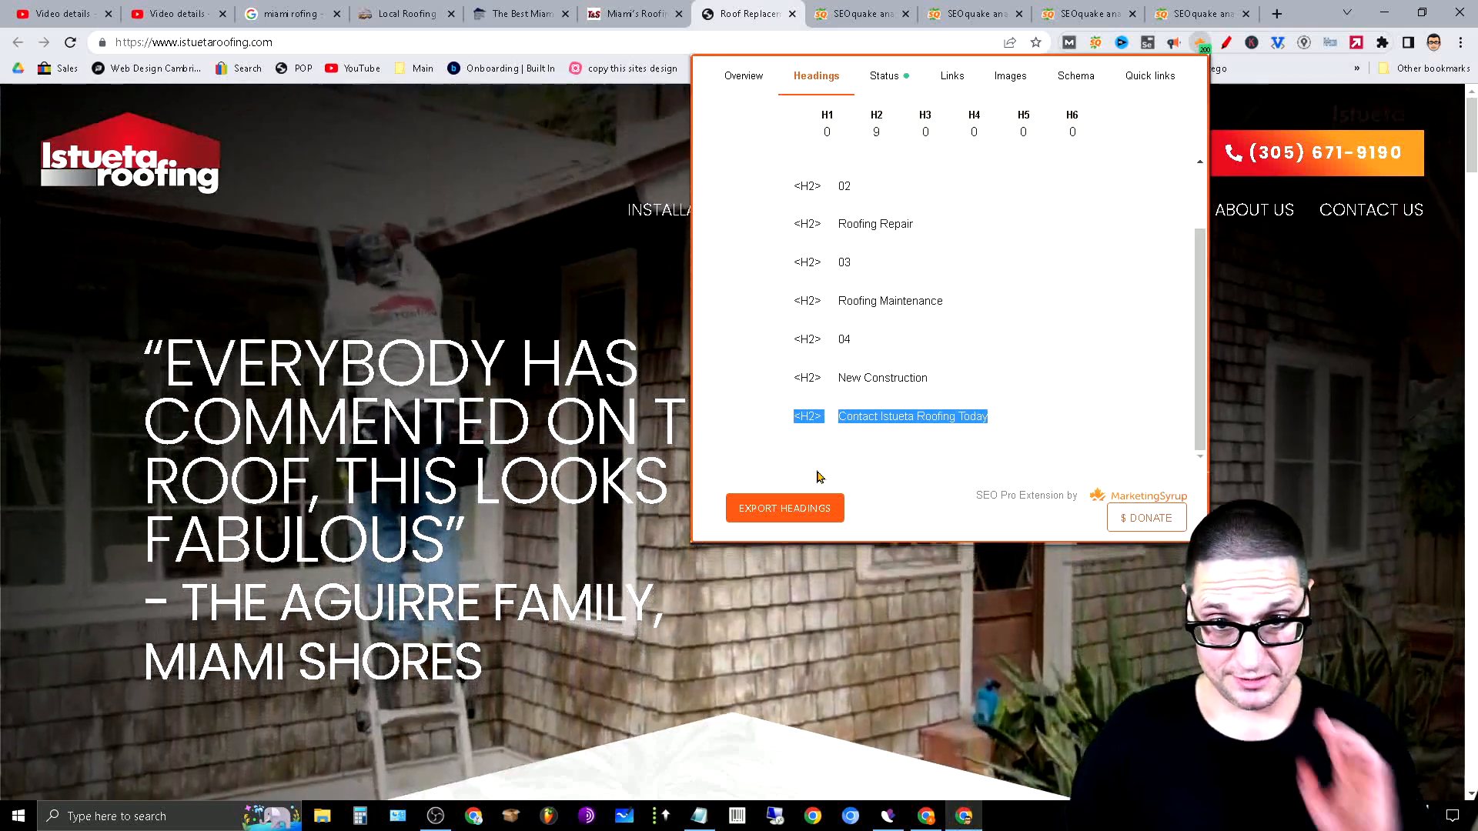
click(628, 13)
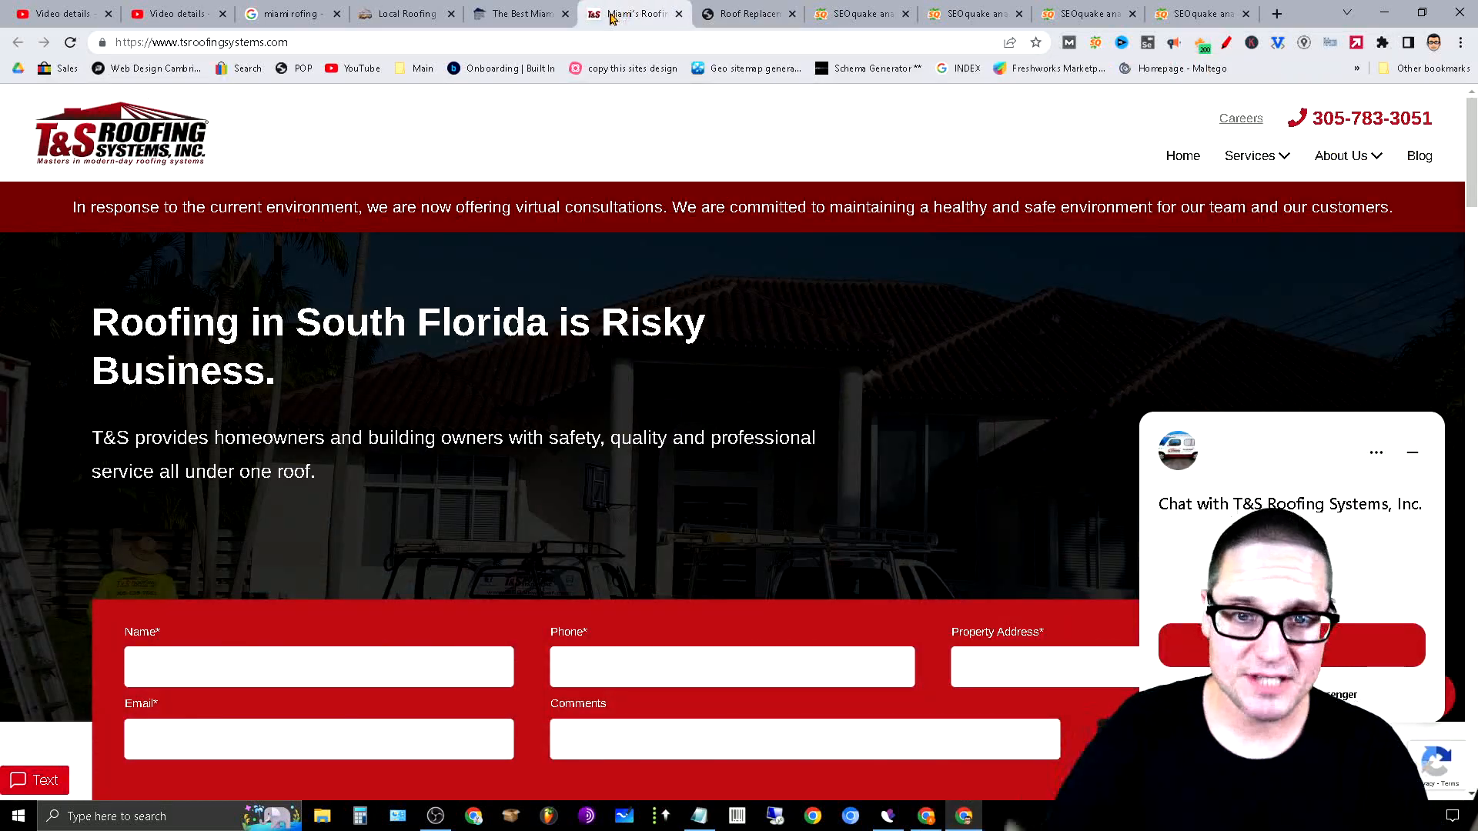
Open the SEO Pro heading breakdown for the Perkins Roofing page
click(507, 9)
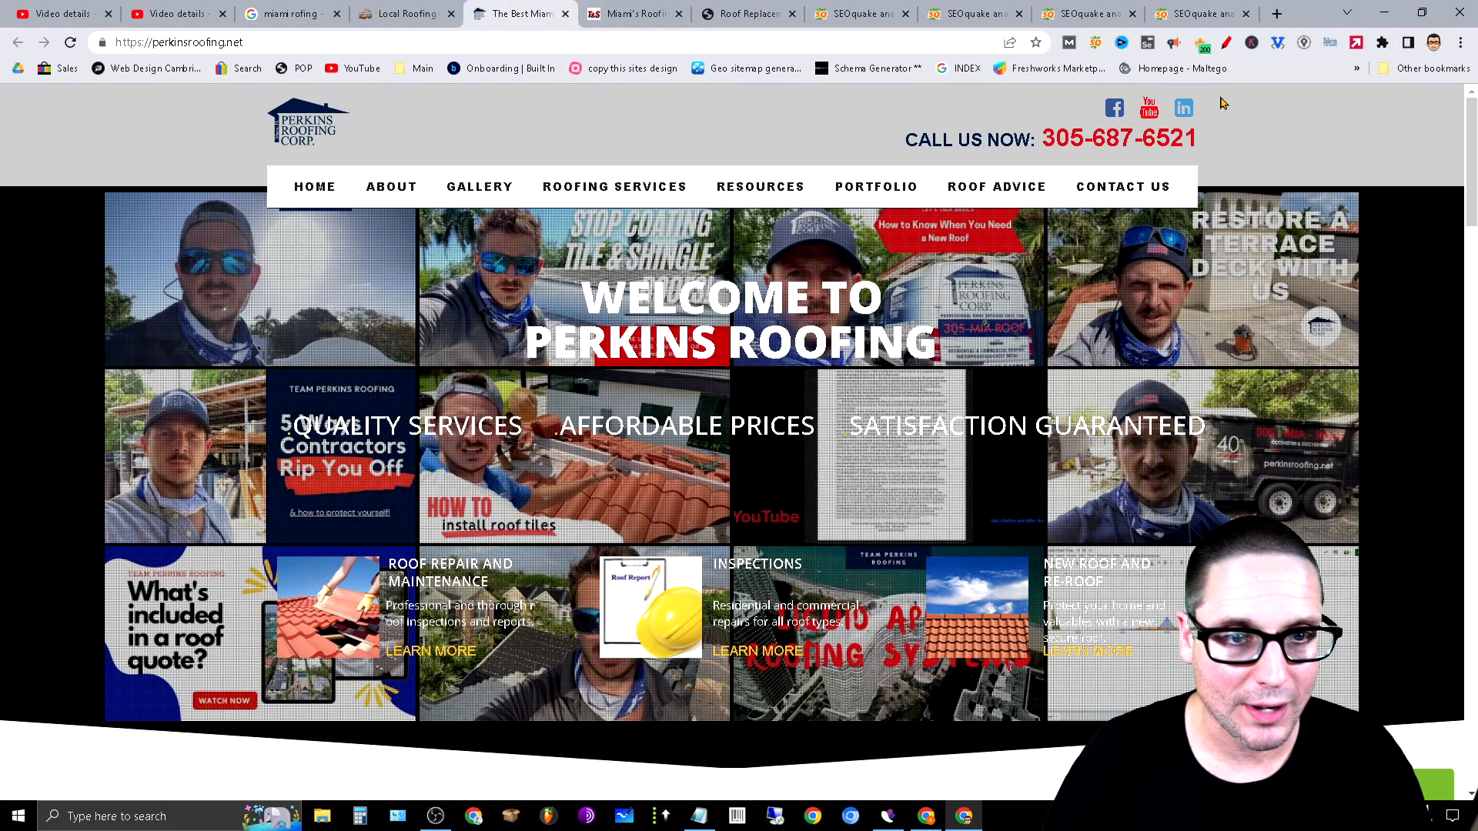
click(1202, 43)
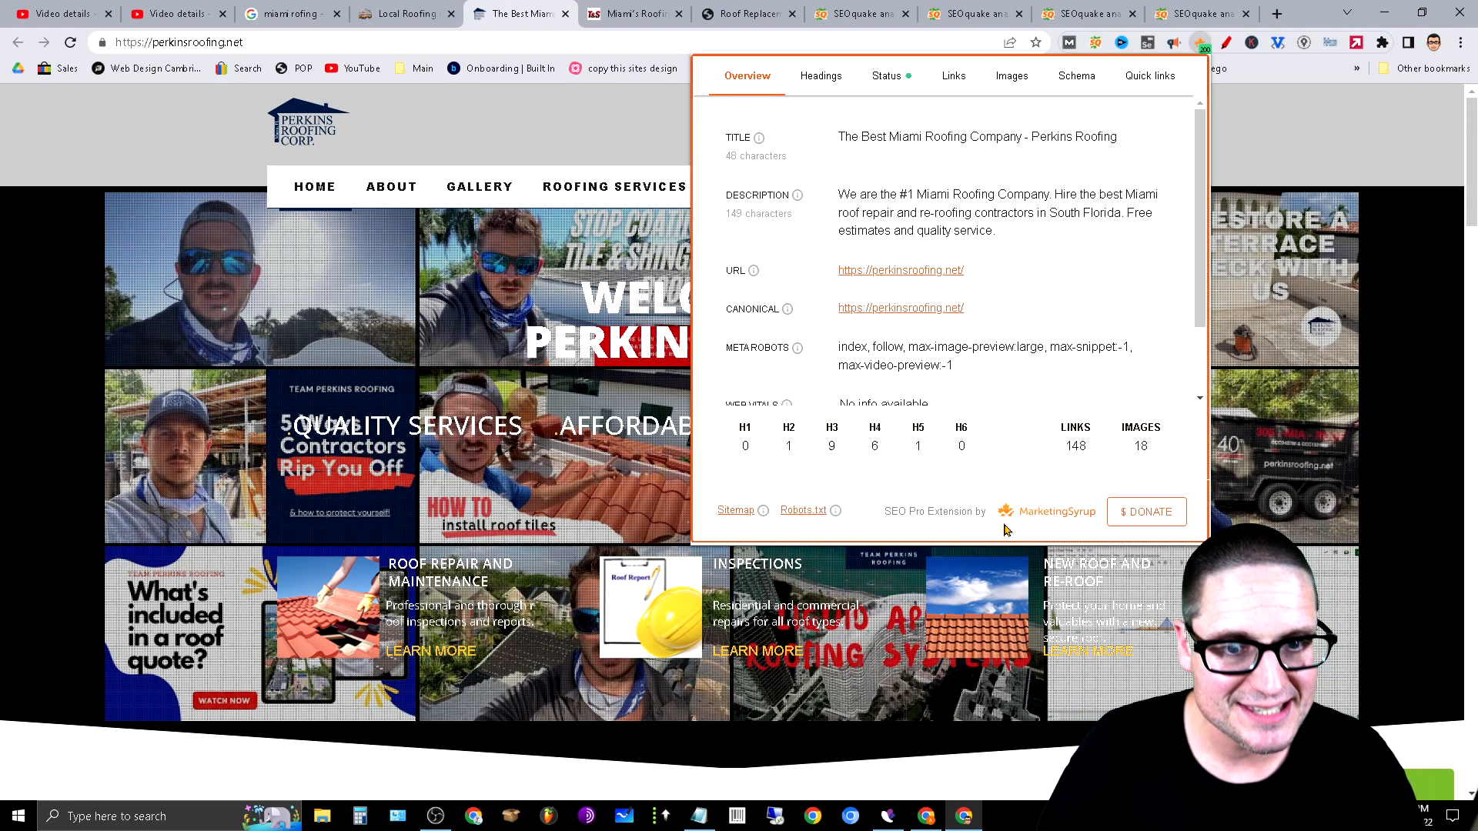
click(817, 81)
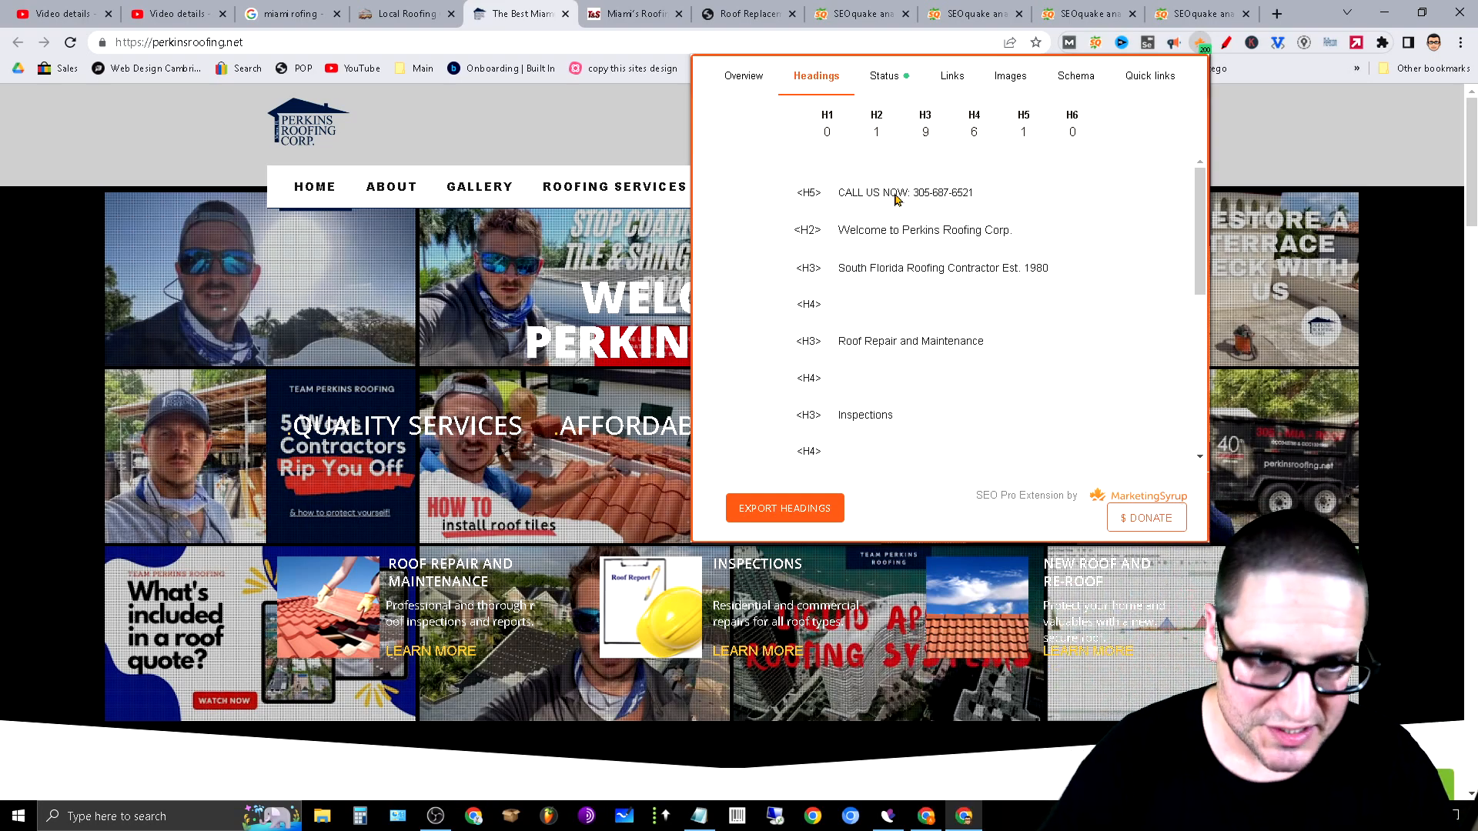
Scroll through Perkins' headings (0 H1, 1 H2, 9 H3, 6 H4), then bring up Calculator
drag(1027, 230, 943, 253)
drag(1088, 264, 1066, 291)
triple_click(991, 343)
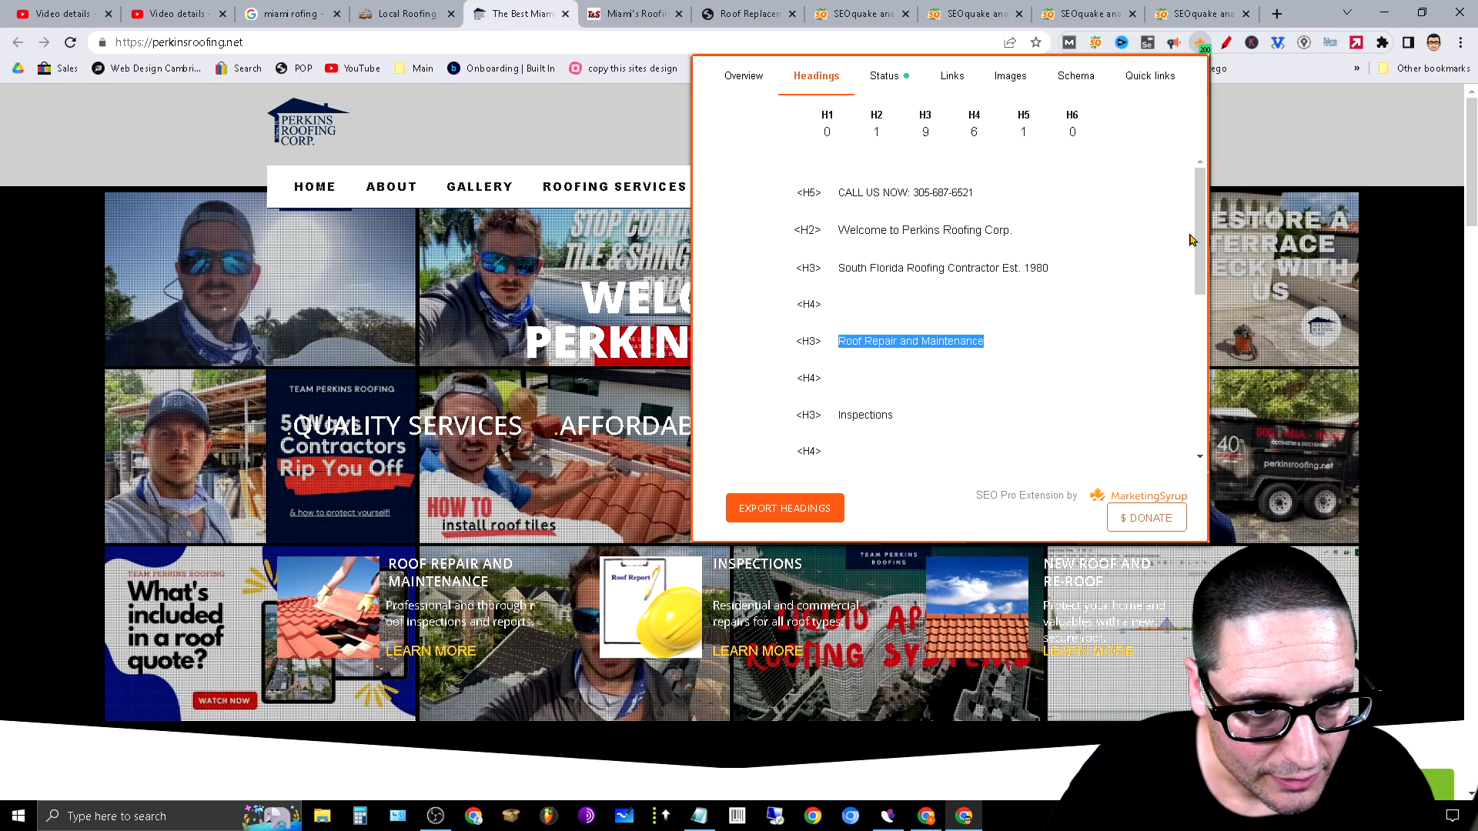
drag(1198, 241, 1199, 248)
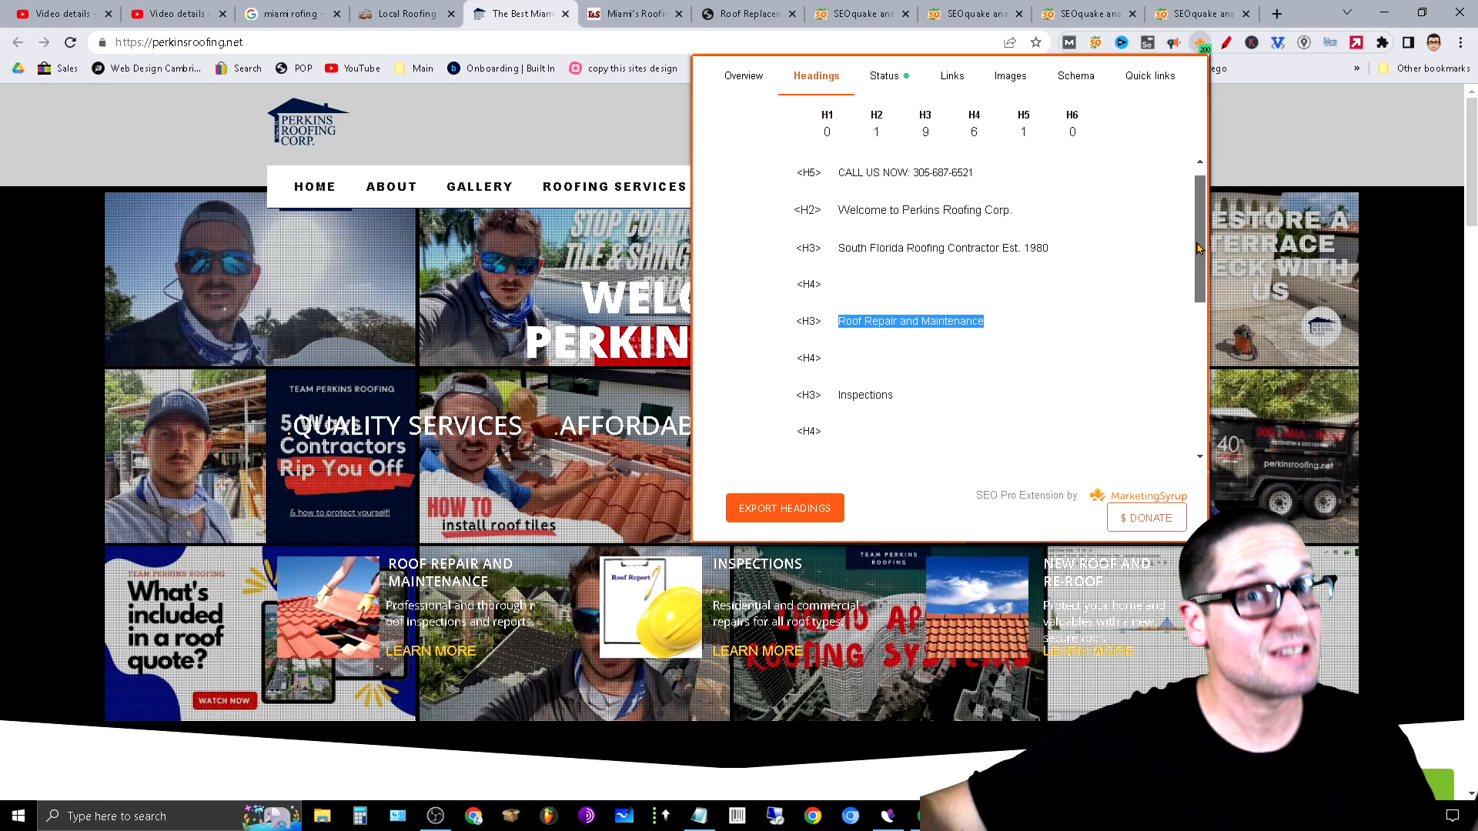
drag(1198, 248, 1199, 318)
drag(1047, 384, 1120, 429)
scroll(1194, 333, down, 2)
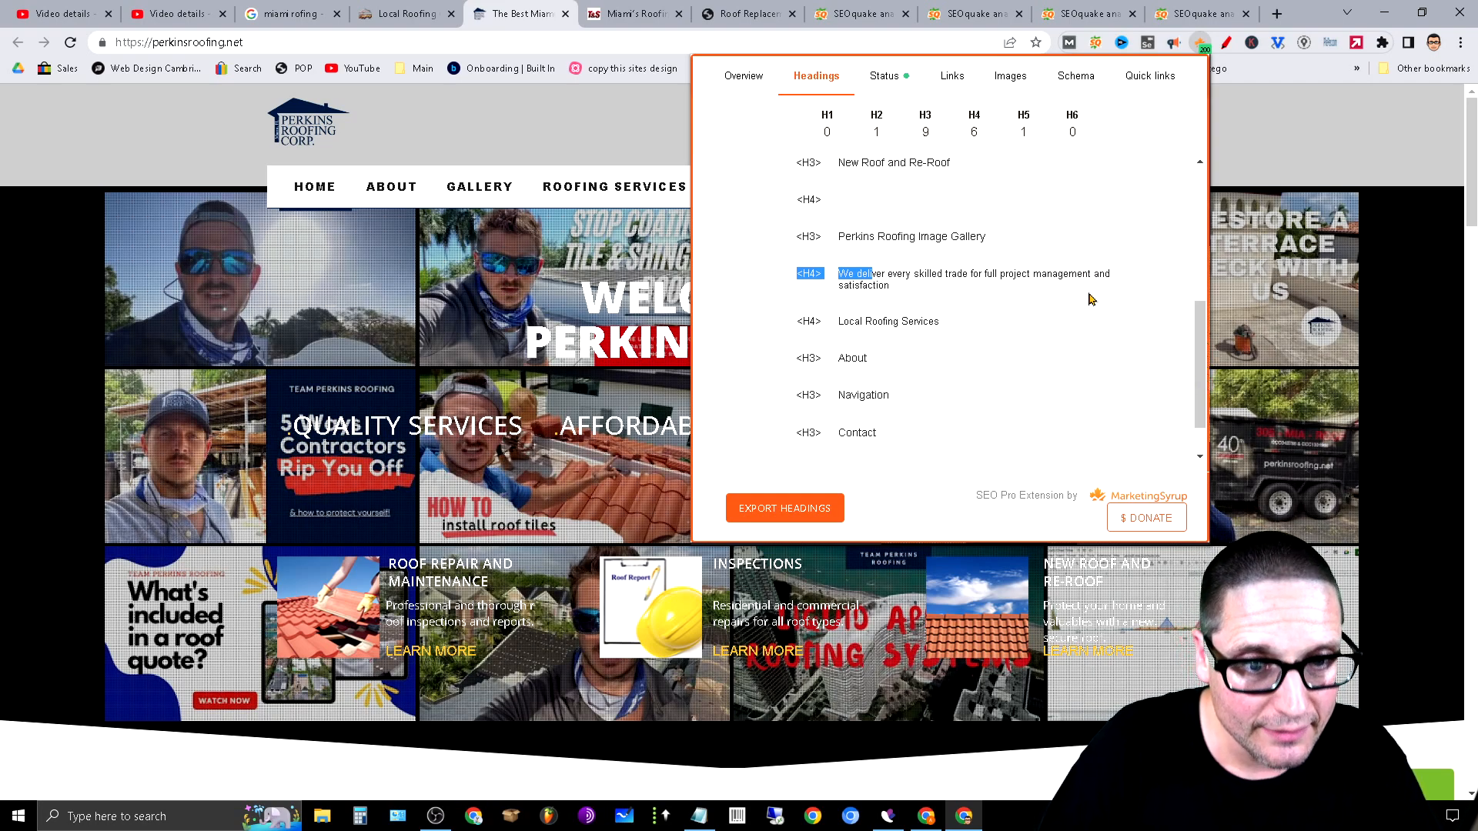
drag(884, 321, 941, 322)
scroll(1053, 383, down, 1)
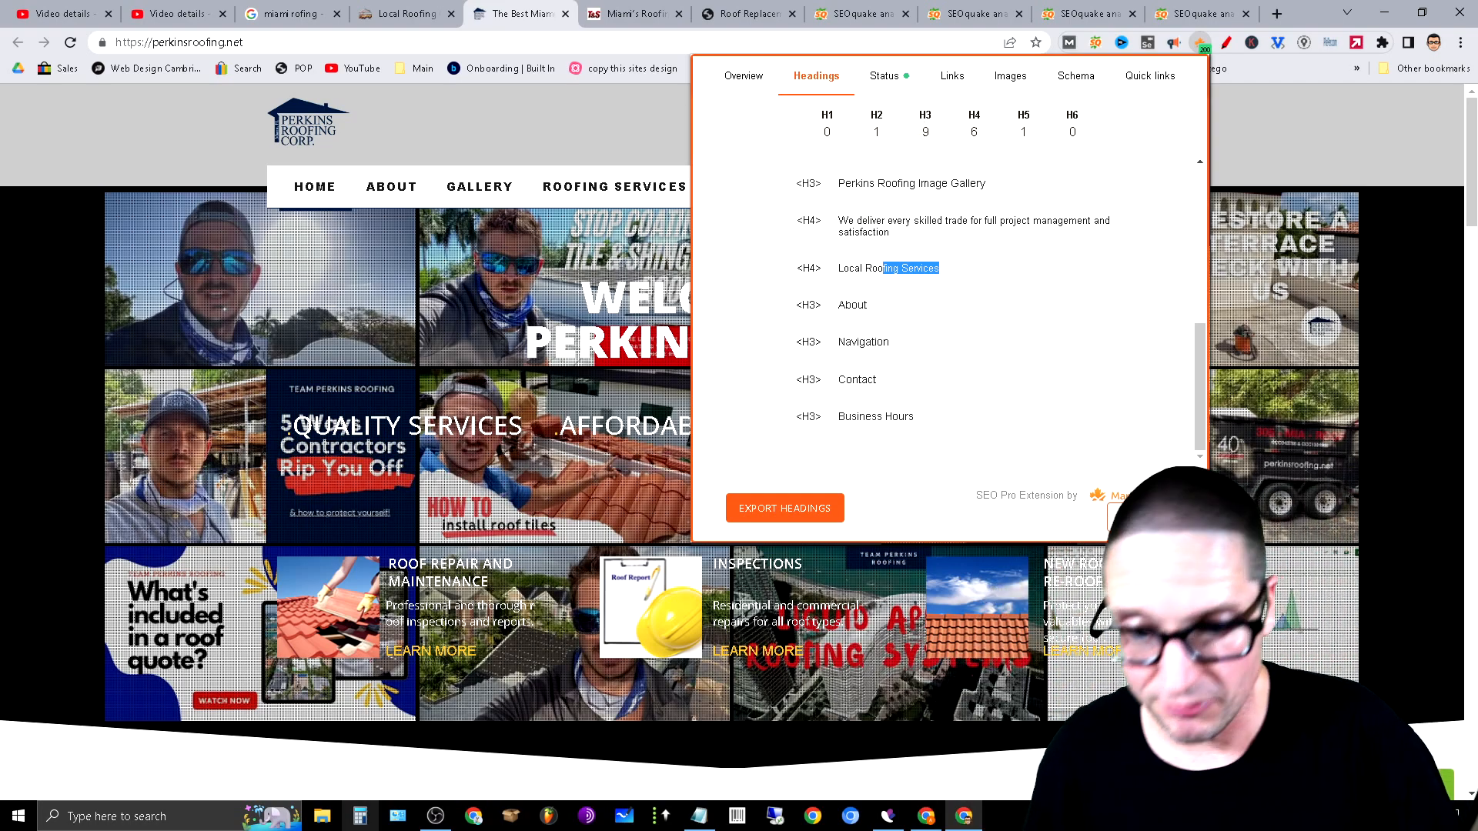
click(362, 816)
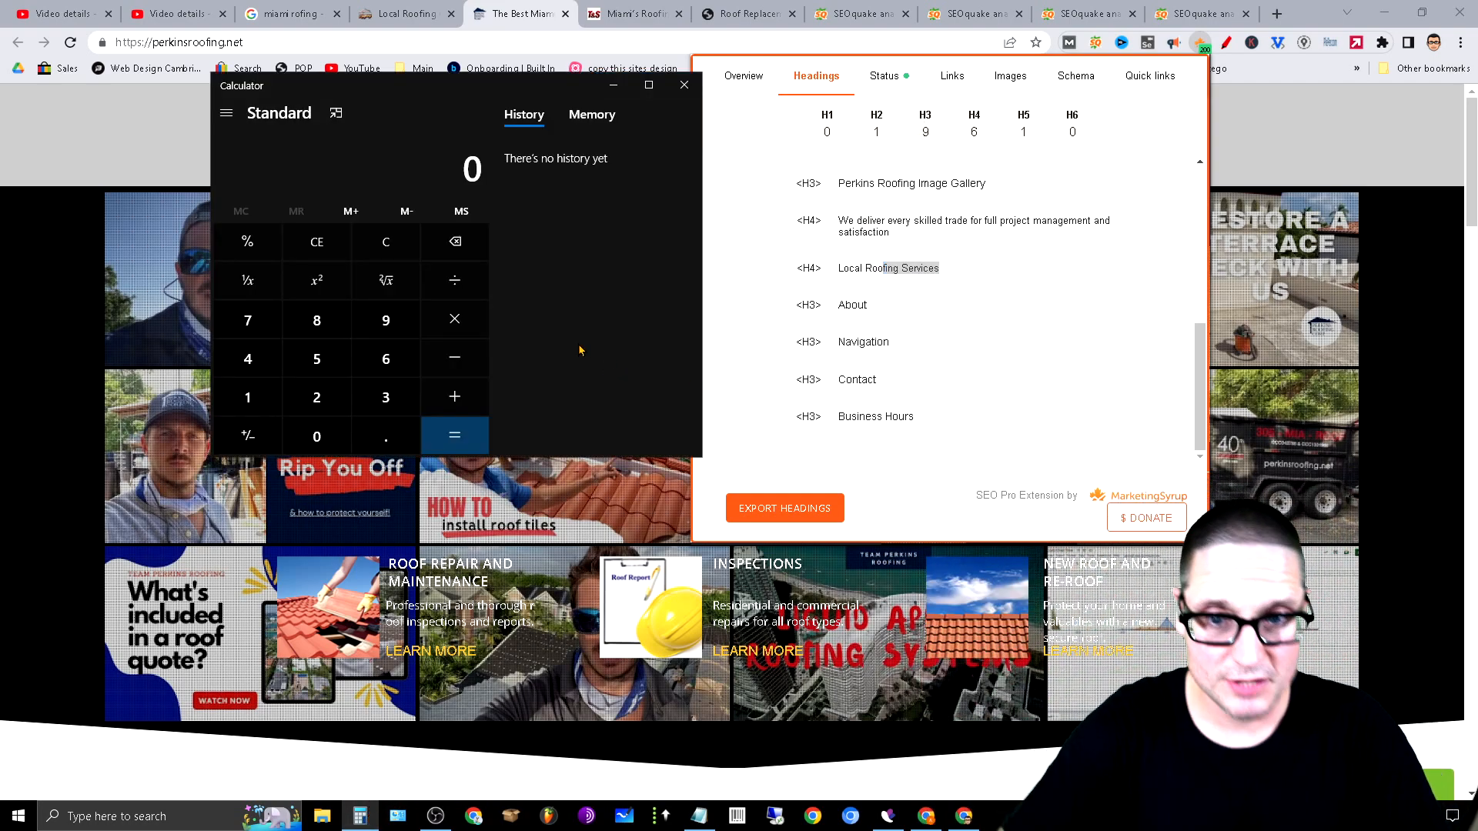
Add 9, 16 and 13 in Calculator to get a total of 38
click(388, 337)
click(454, 396)
click(249, 404)
click(386, 358)
click(454, 396)
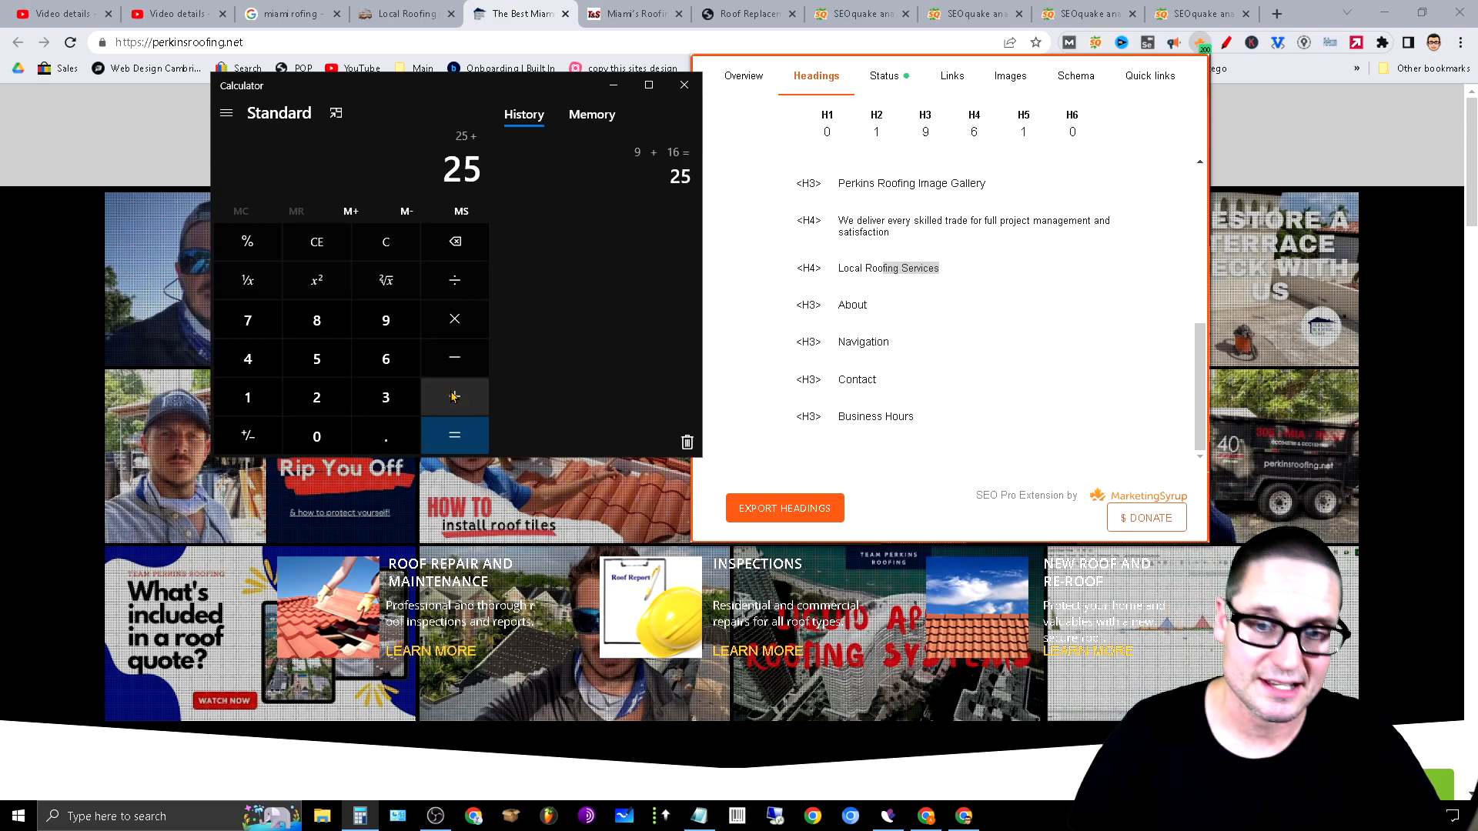
click(252, 406)
click(386, 397)
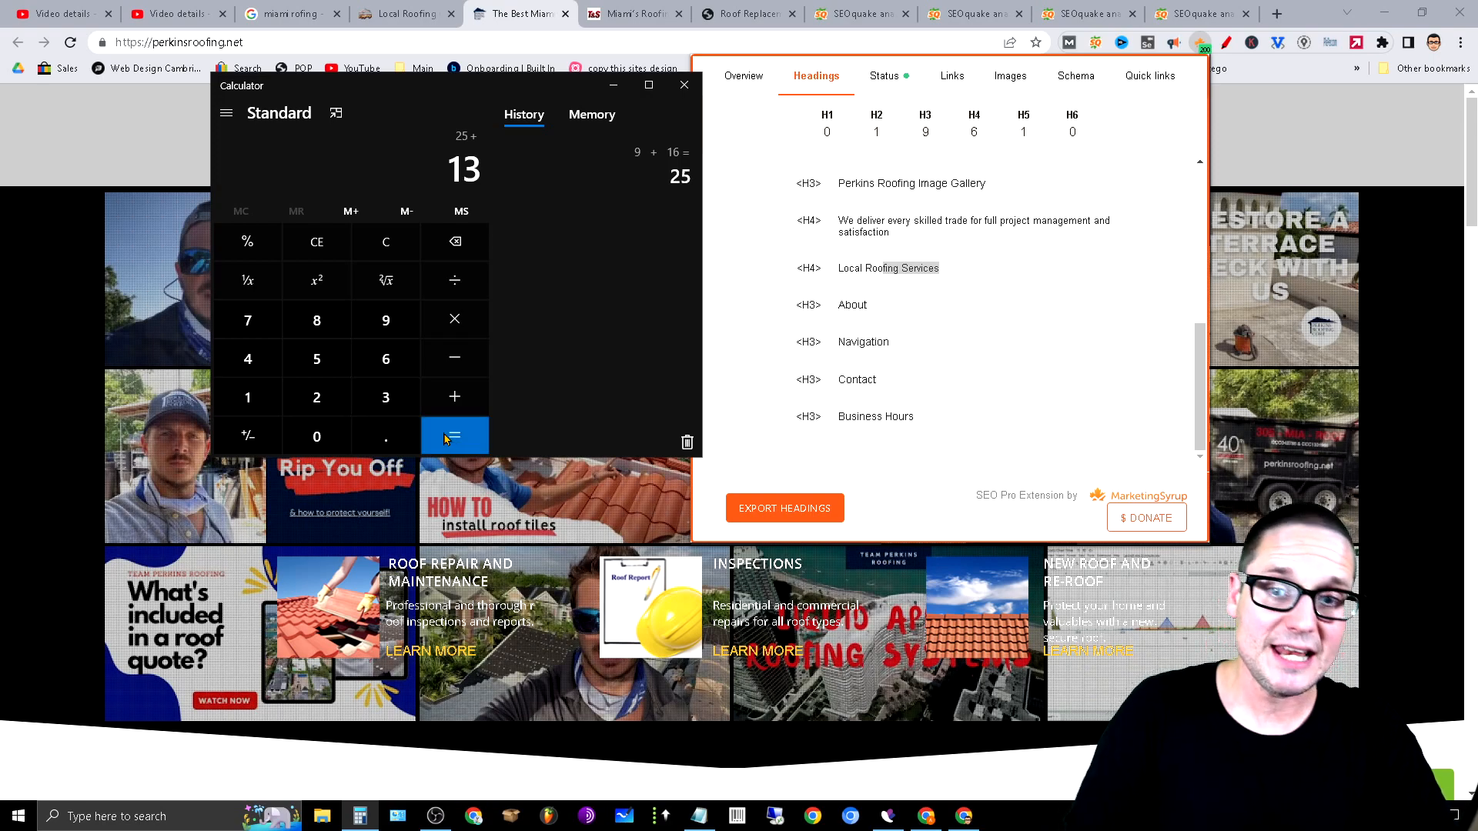
click(454, 435)
Divide 38 by 3 for about 12.67, then close Calculator
click(454, 280)
click(385, 397)
click(454, 435)
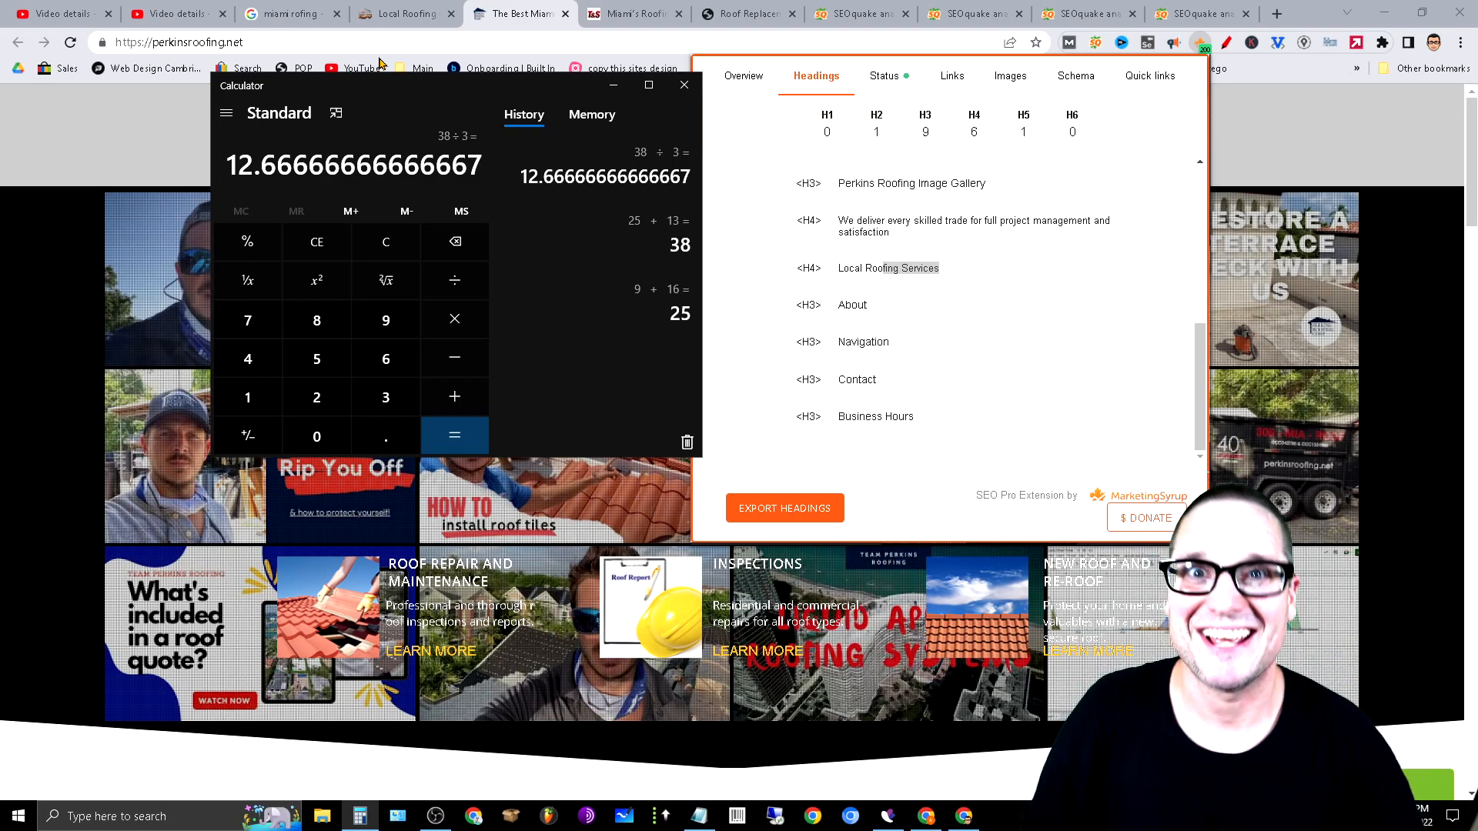
click(680, 85)
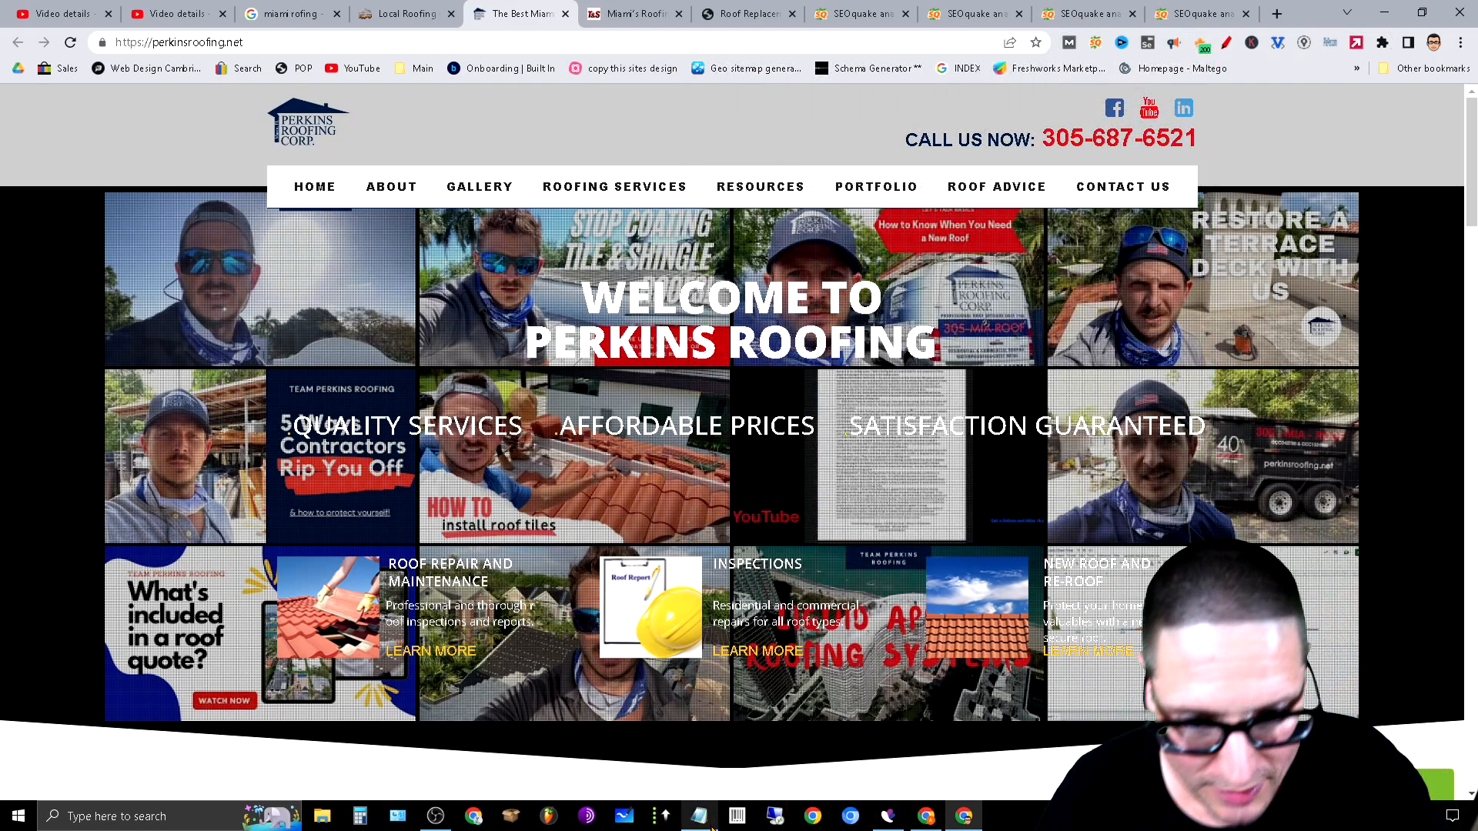
Bring the Notepad checklist forward and highlight items 6, 5 (Age) and 4 (internal links)
mouse_move(708, 819)
click(699, 704)
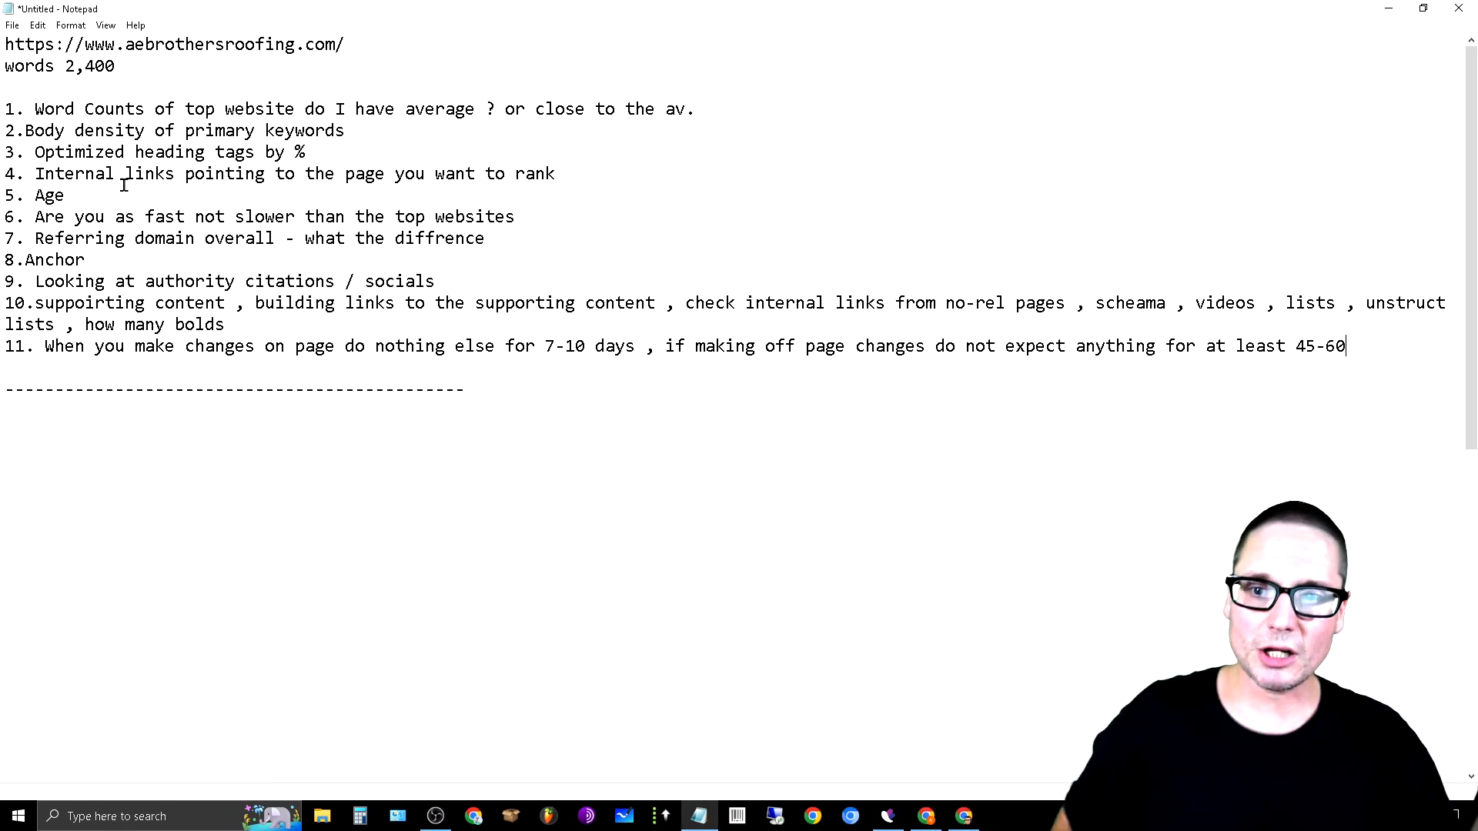
drag(6, 215, 25, 208)
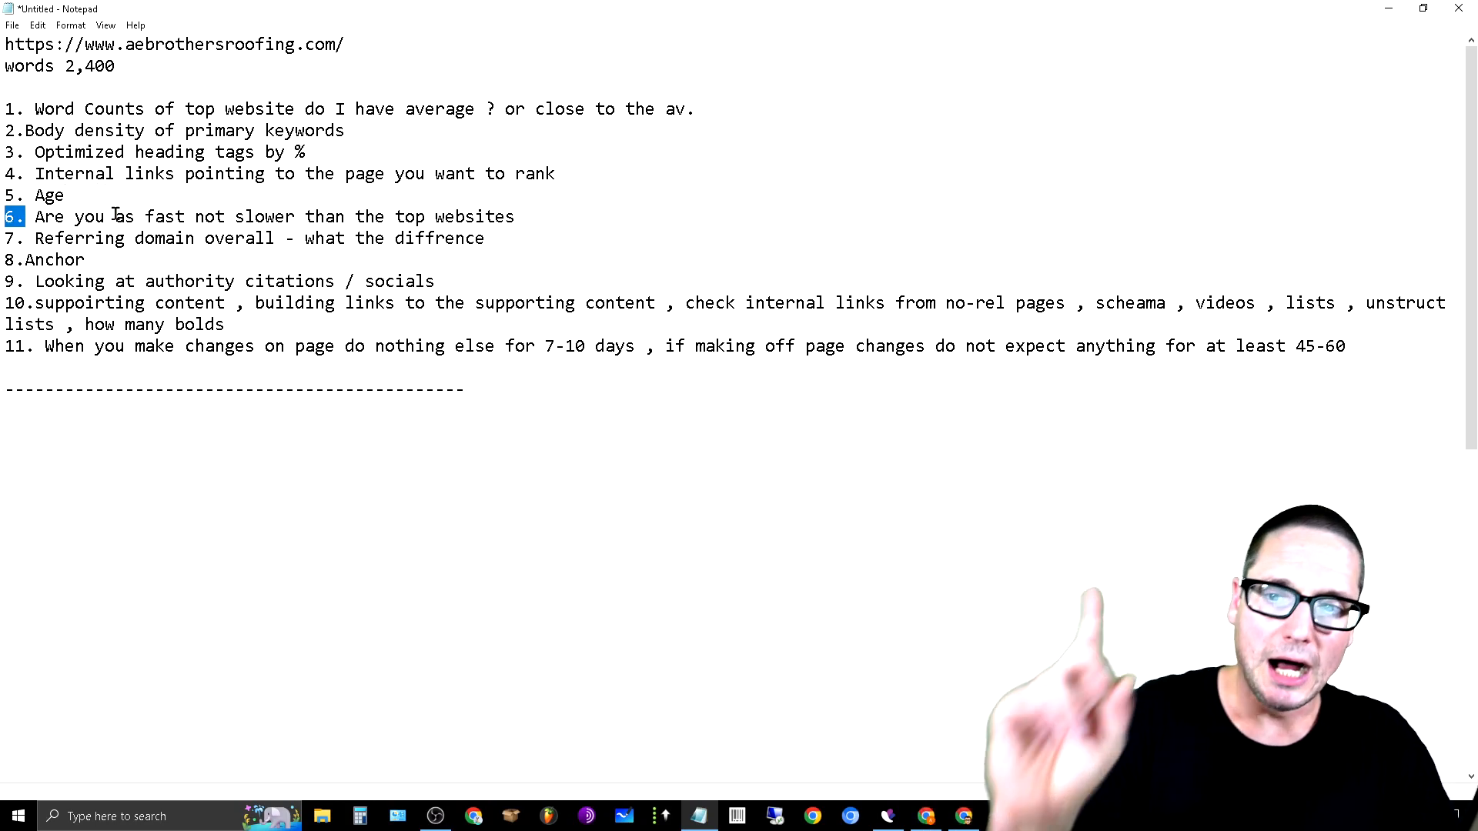
drag(73, 197, 28, 203)
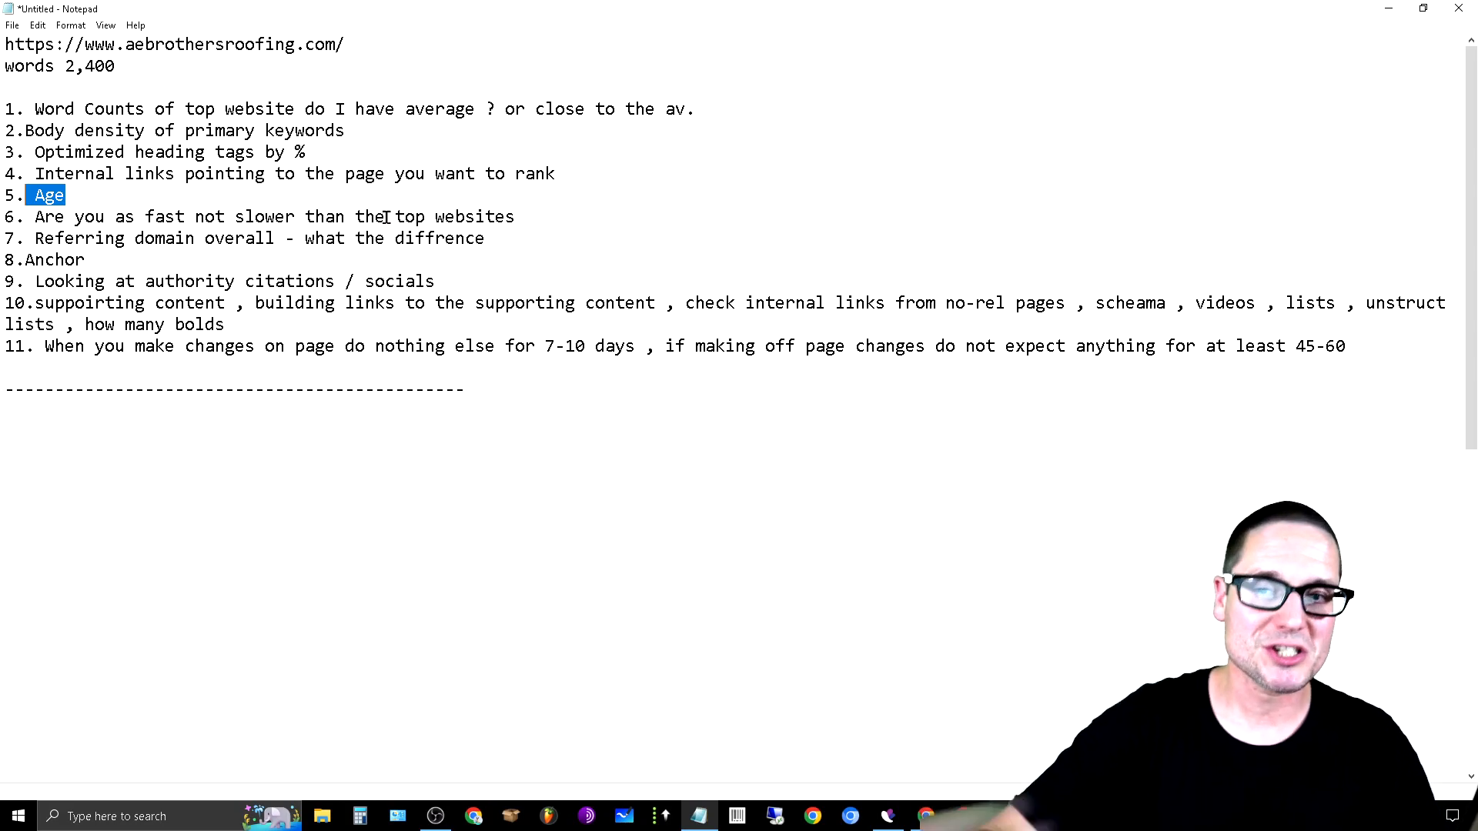
drag(568, 172, 36, 174)
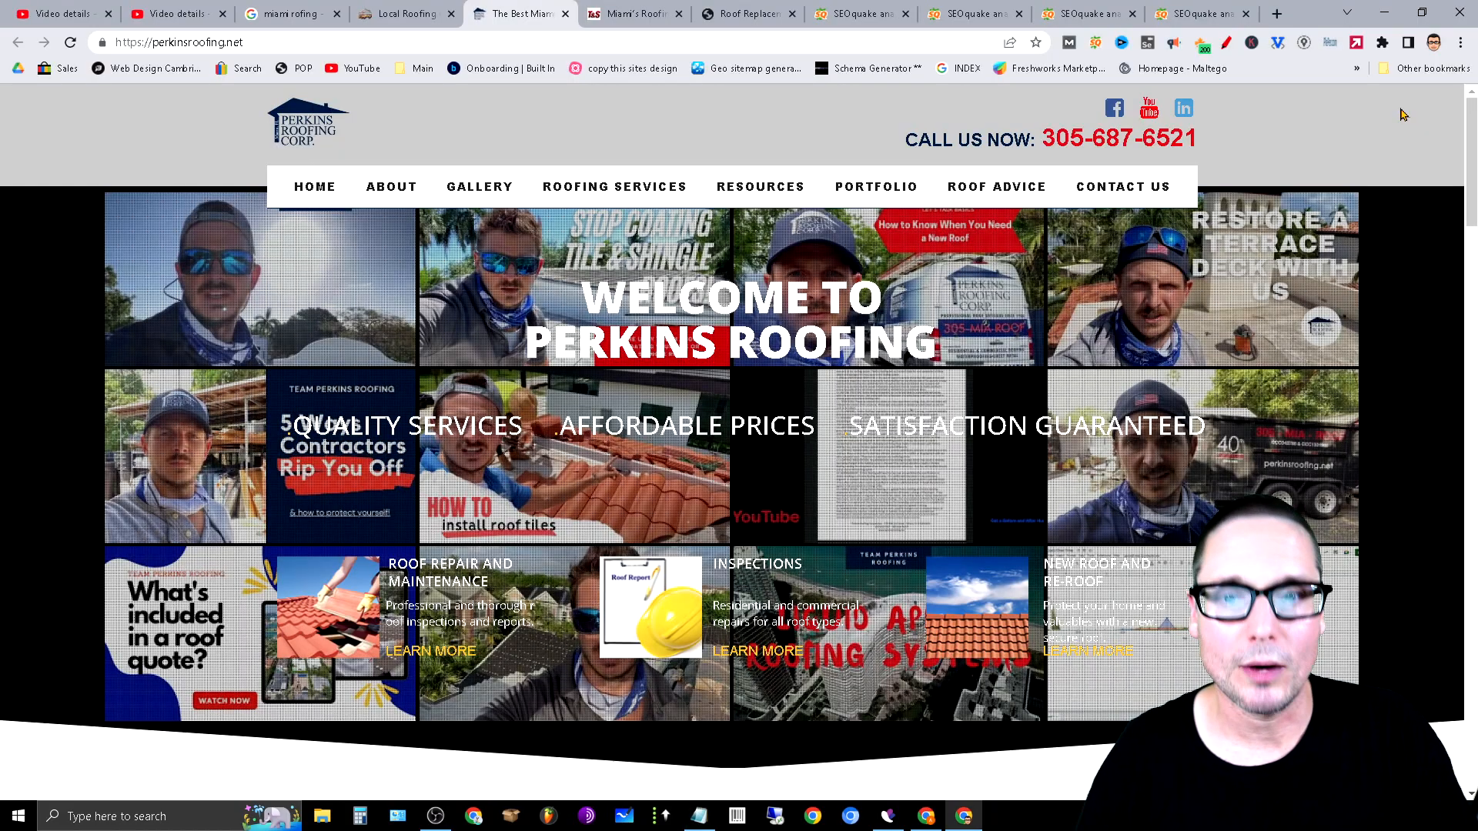
Show Perkins Roofing's SEO Pro link counts: 148 total, 50 unique, 24 external
click(1387, 7)
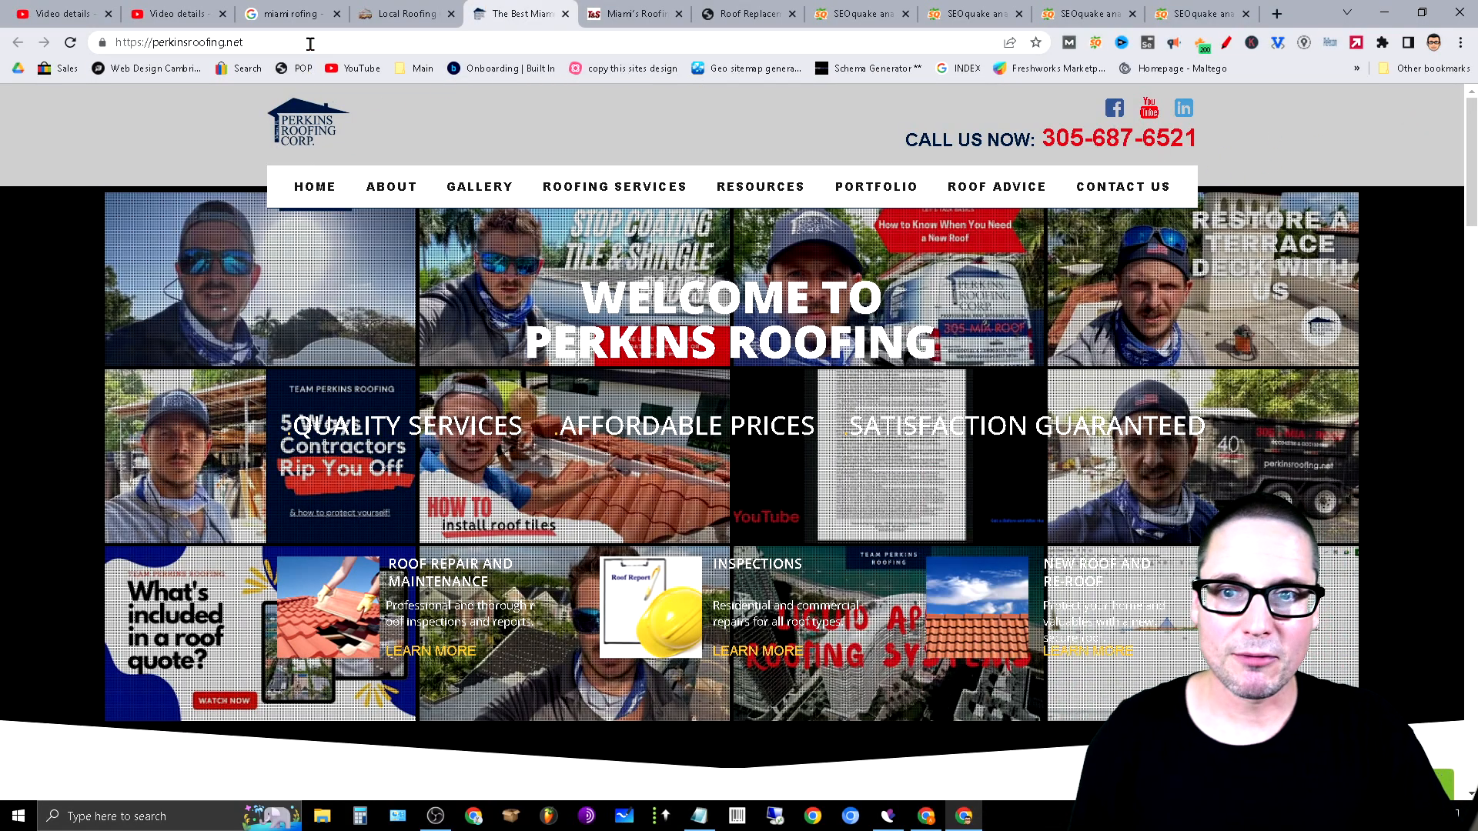
drag(289, 43, 17, 55)
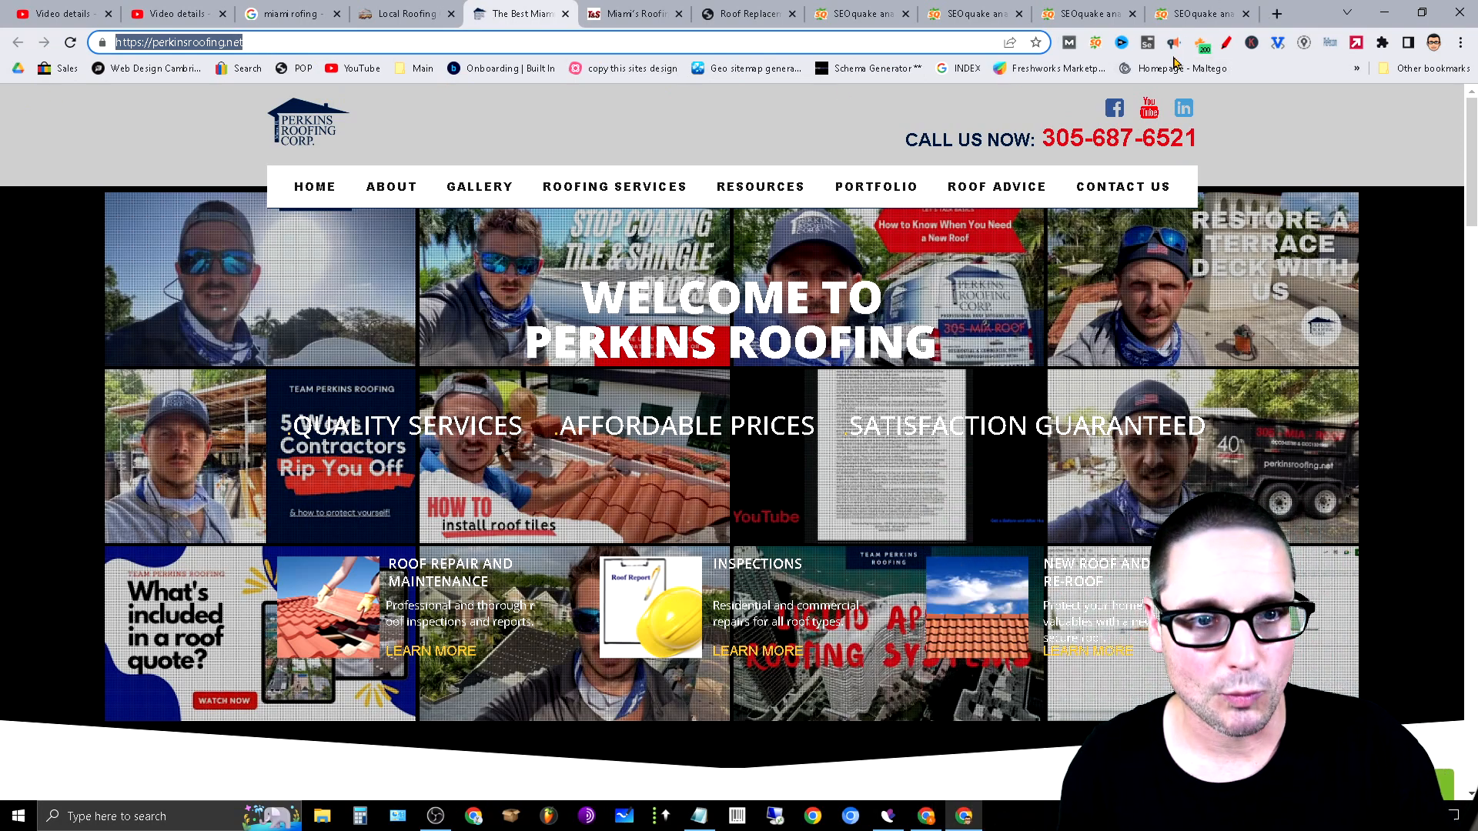
click(1201, 44)
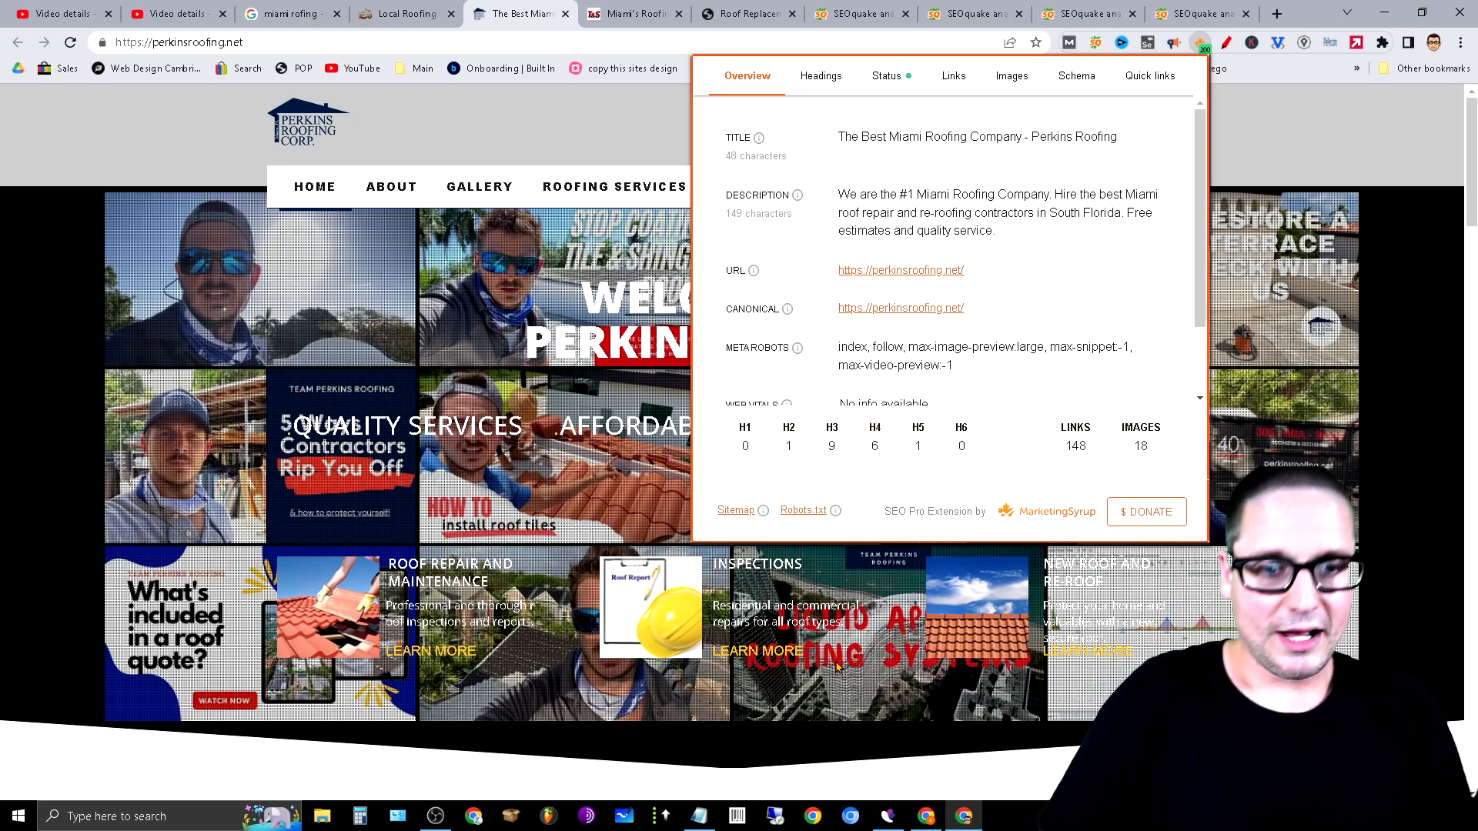
click(950, 84)
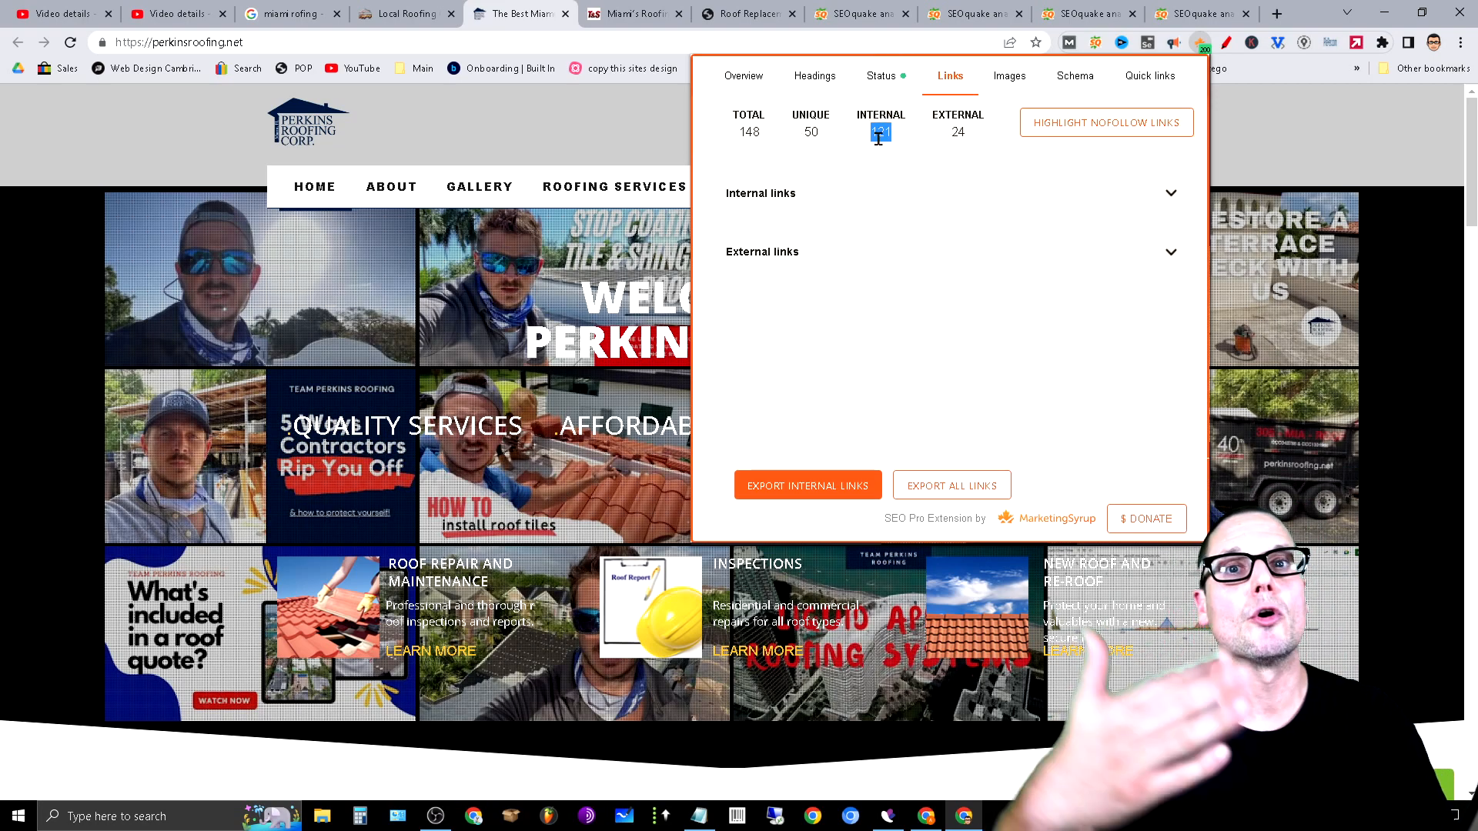
Check SEO Pro internal link counts: T&S Roofing has 105, A&E Brothers Roofing has 64
click(632, 14)
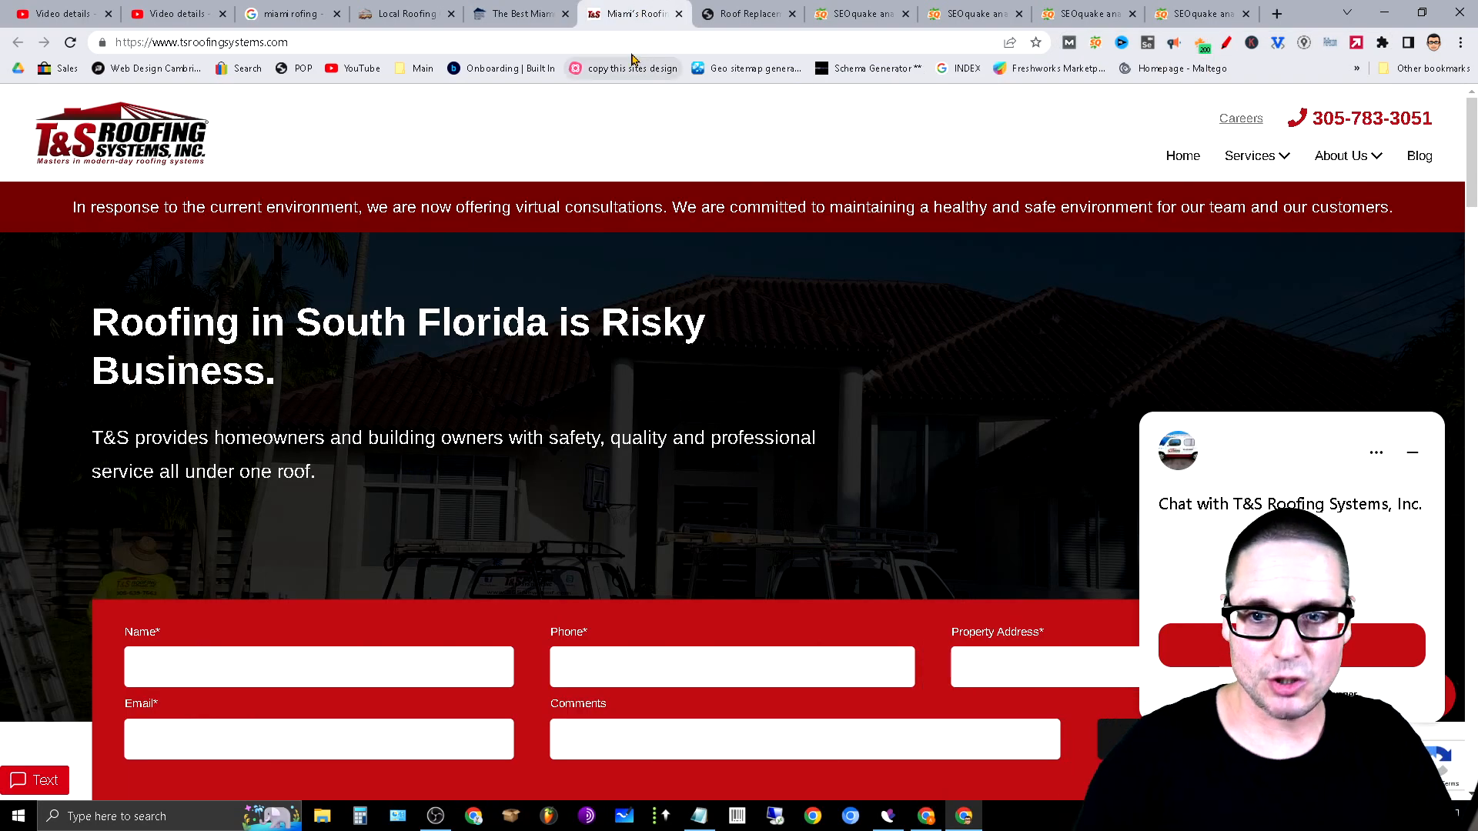
click(712, 11)
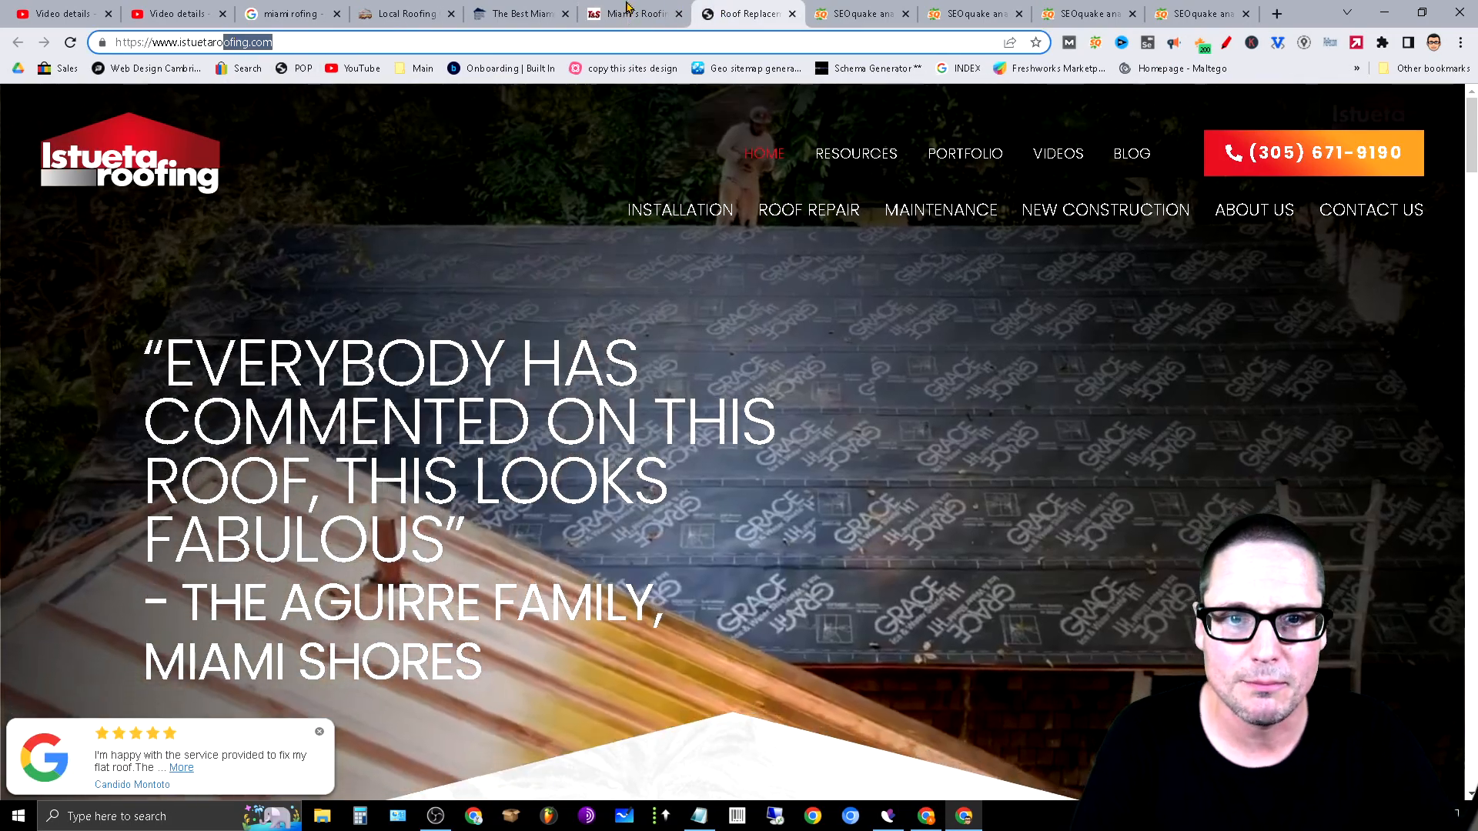
click(628, 9)
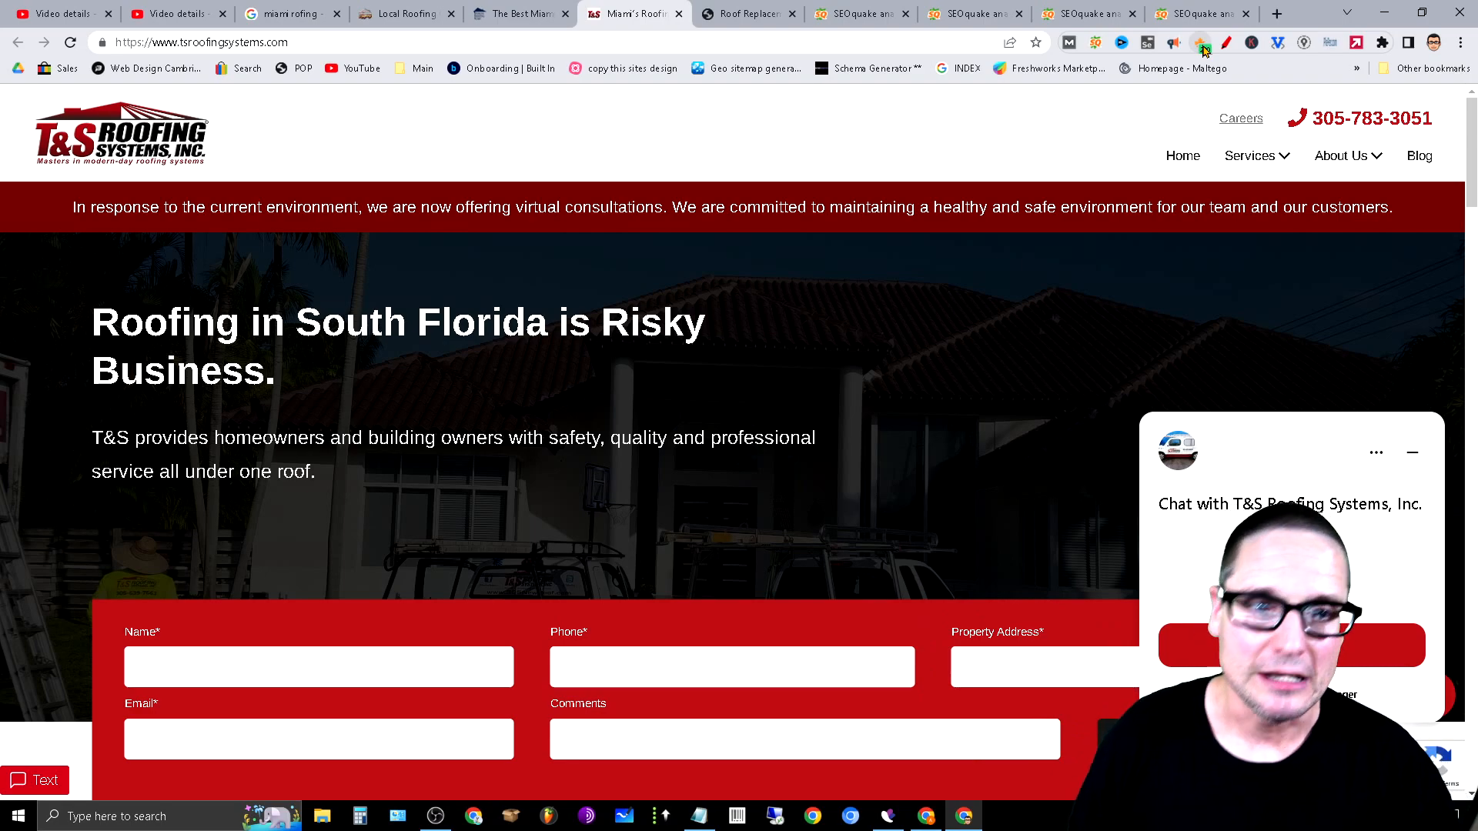
click(1202, 45)
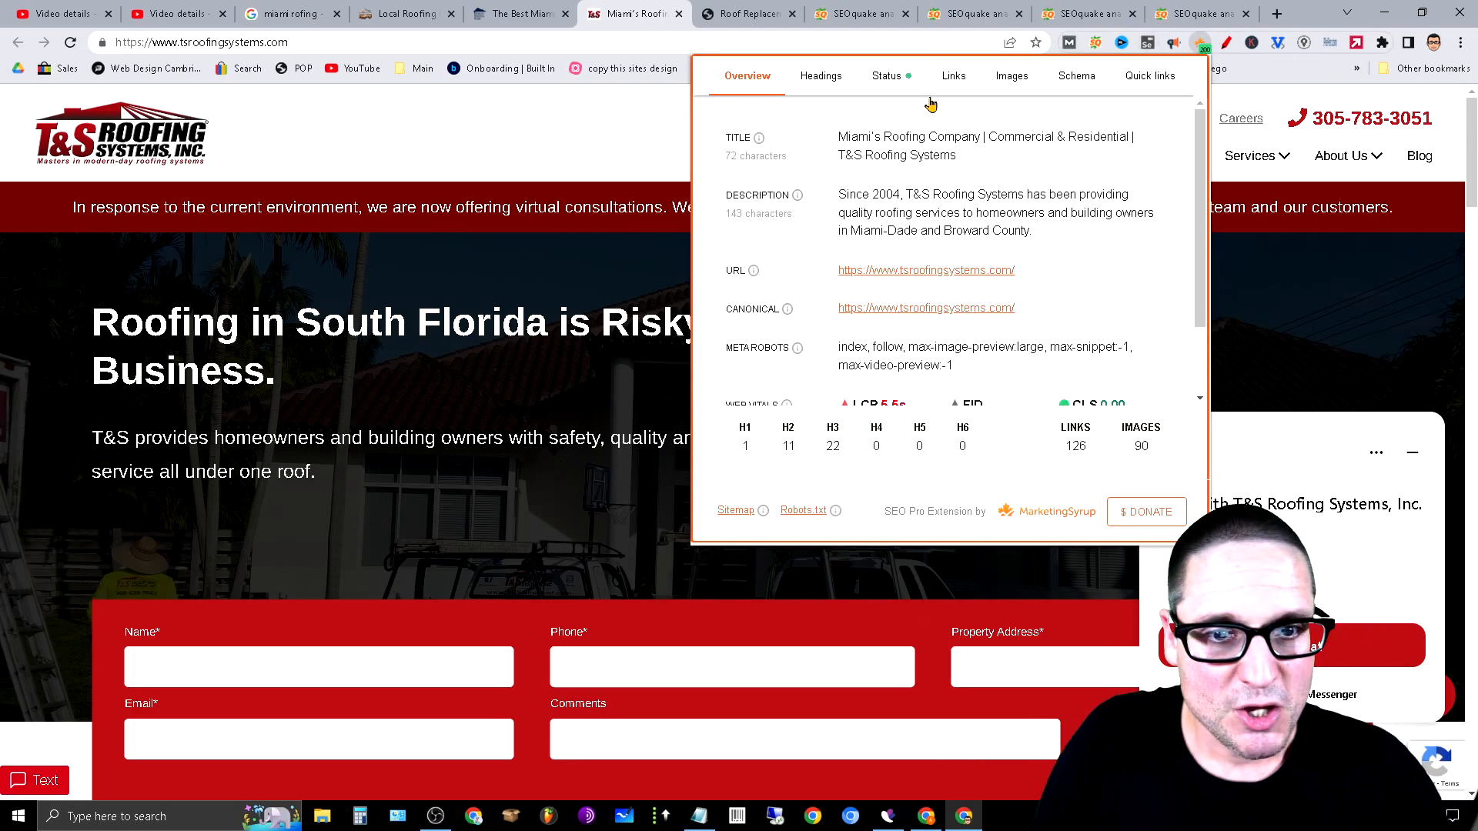
click(962, 82)
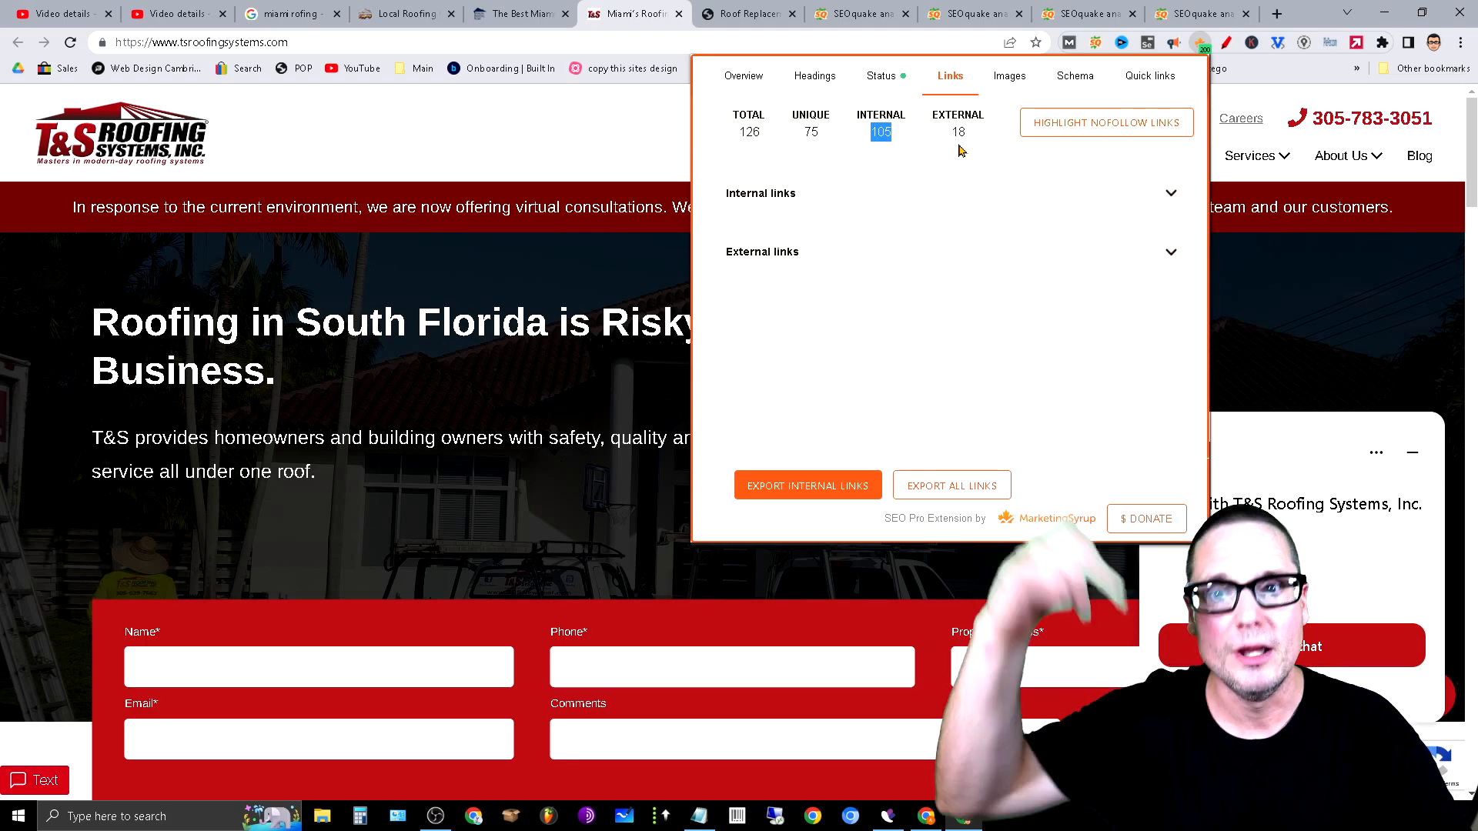
click(406, 13)
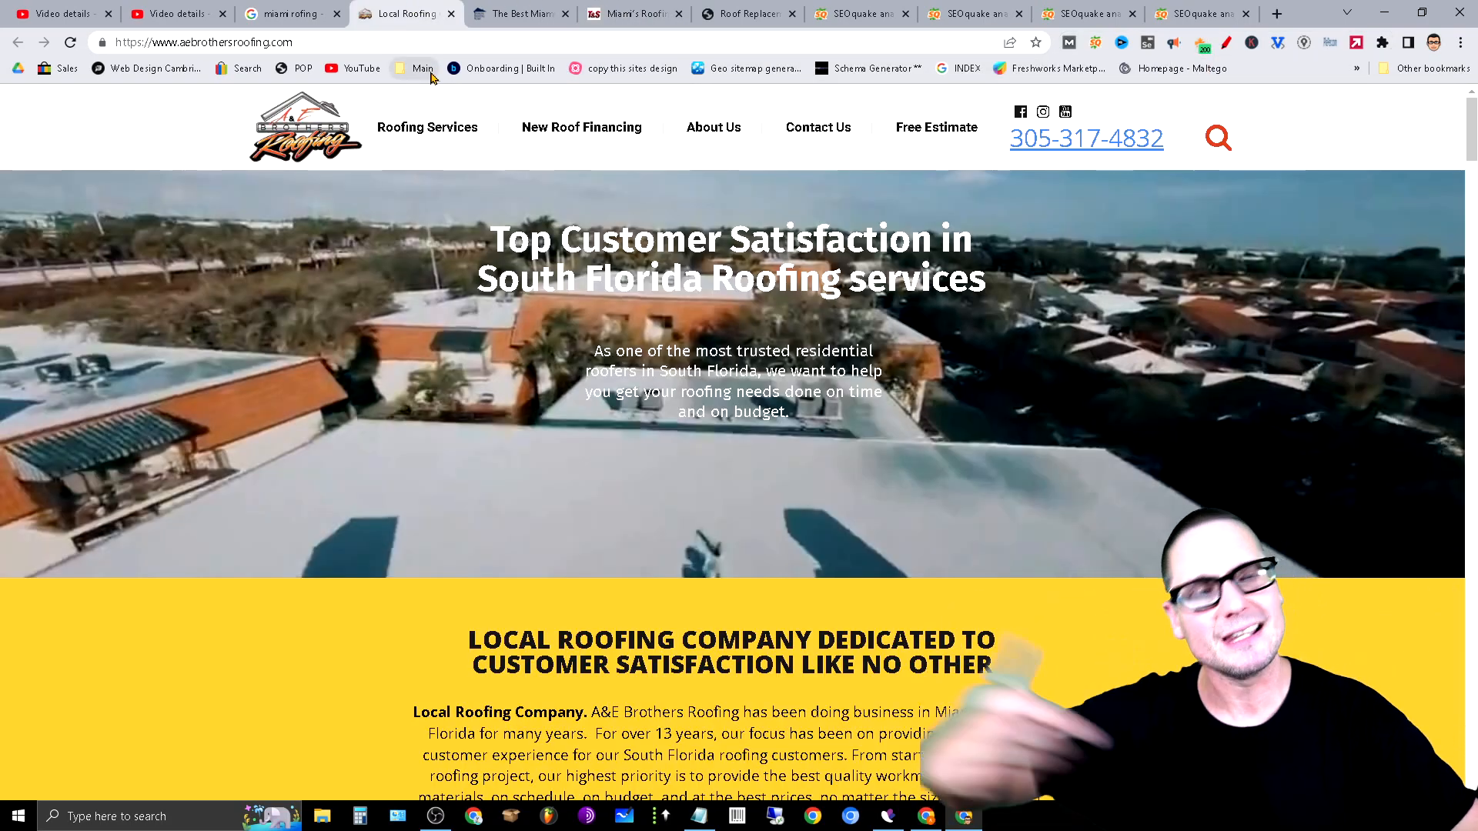
click(1202, 43)
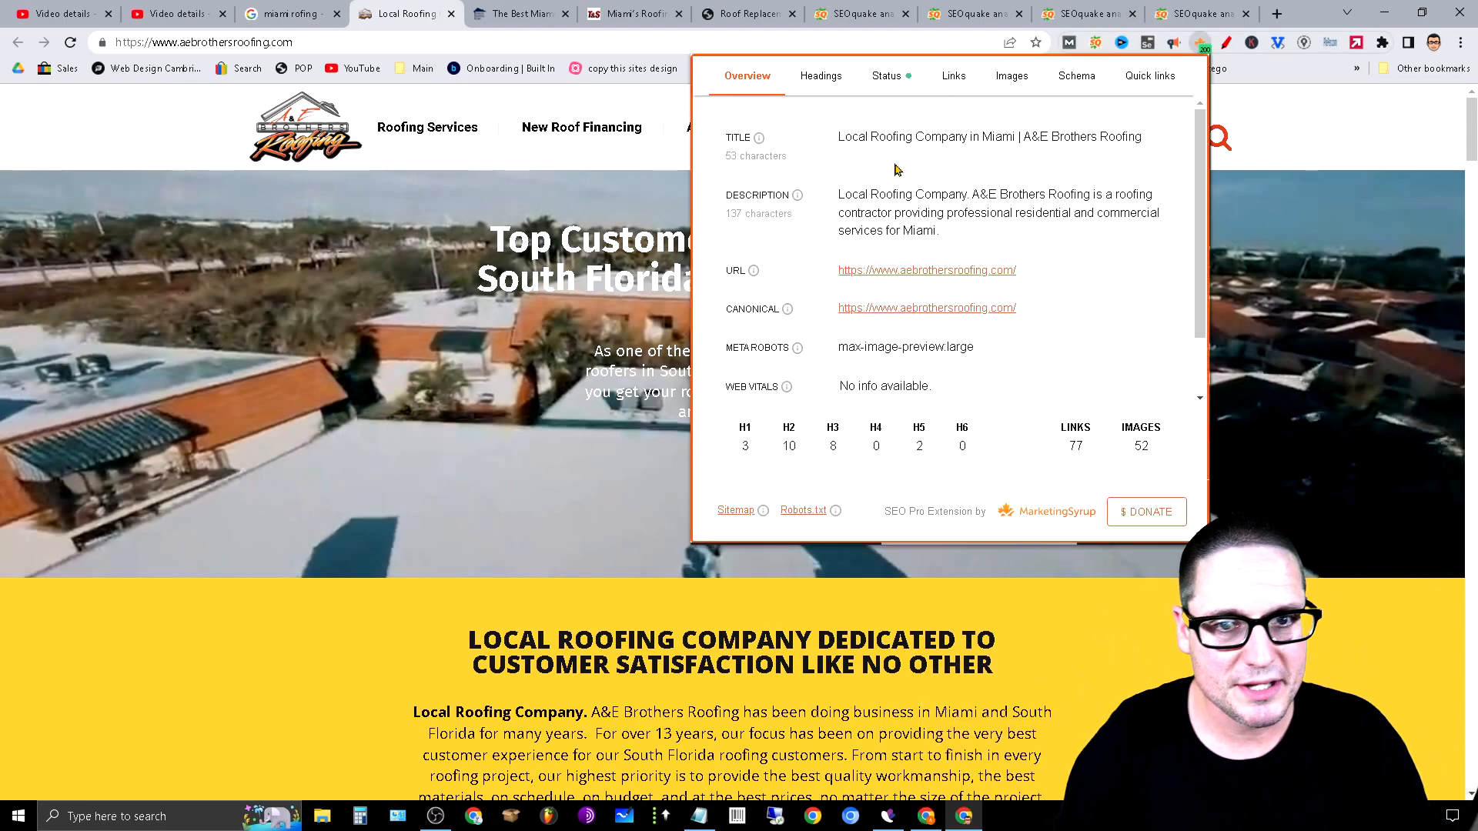
click(955, 77)
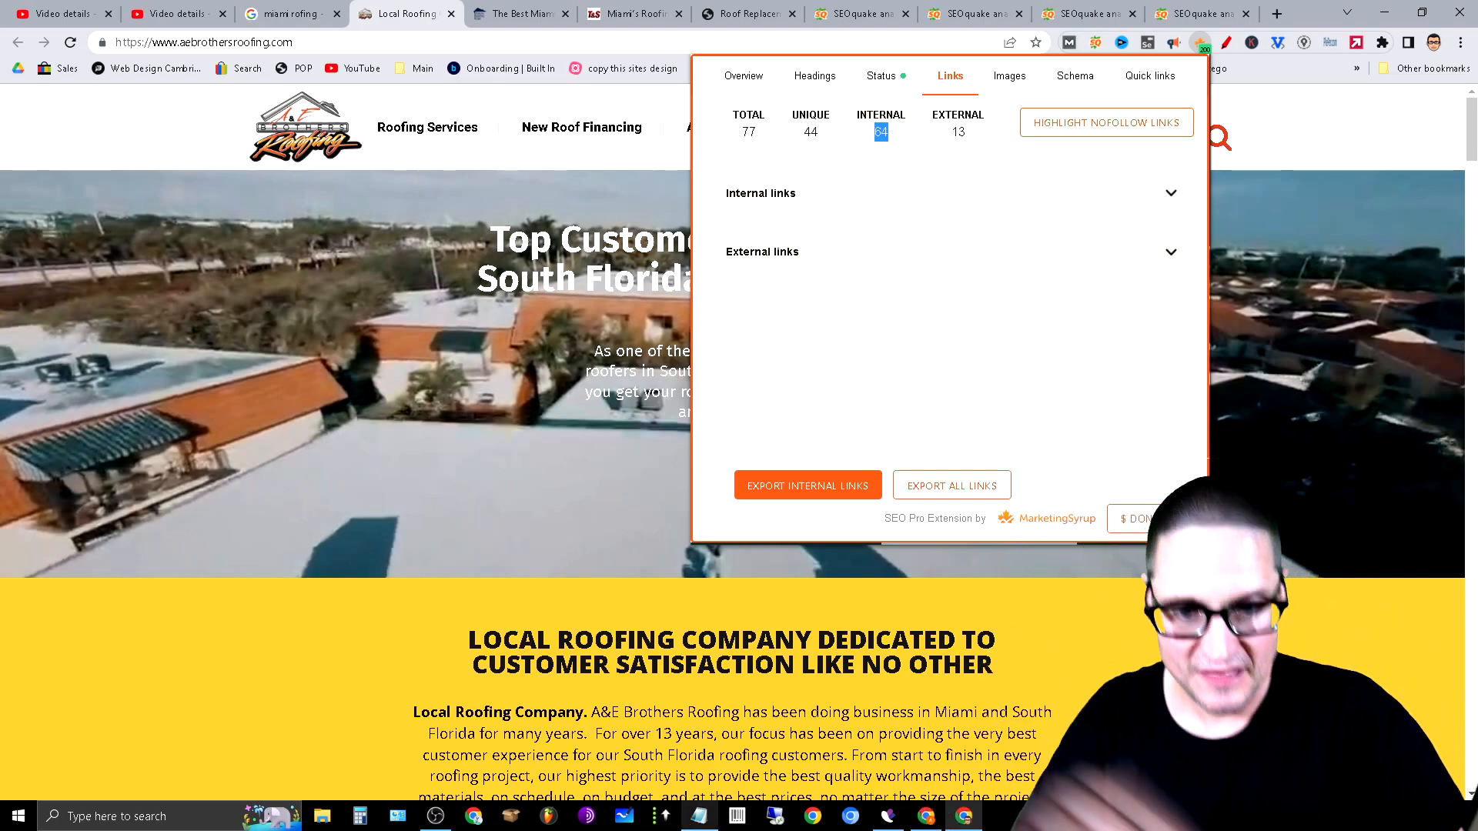
Review checklist item 7 about referring domains in Notepad, then minimize Notepad
click(692, 822)
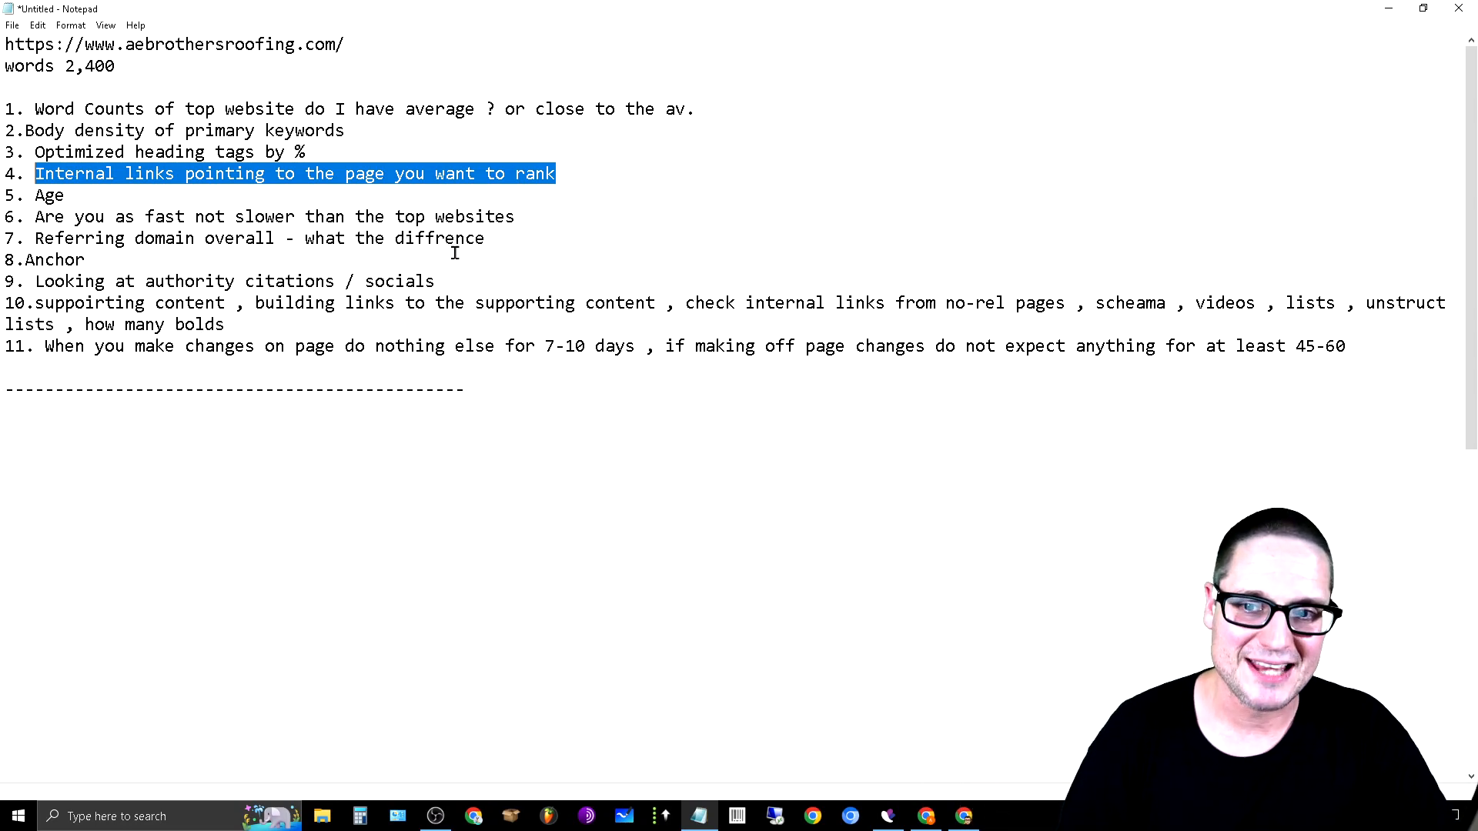
drag(513, 243, 33, 243)
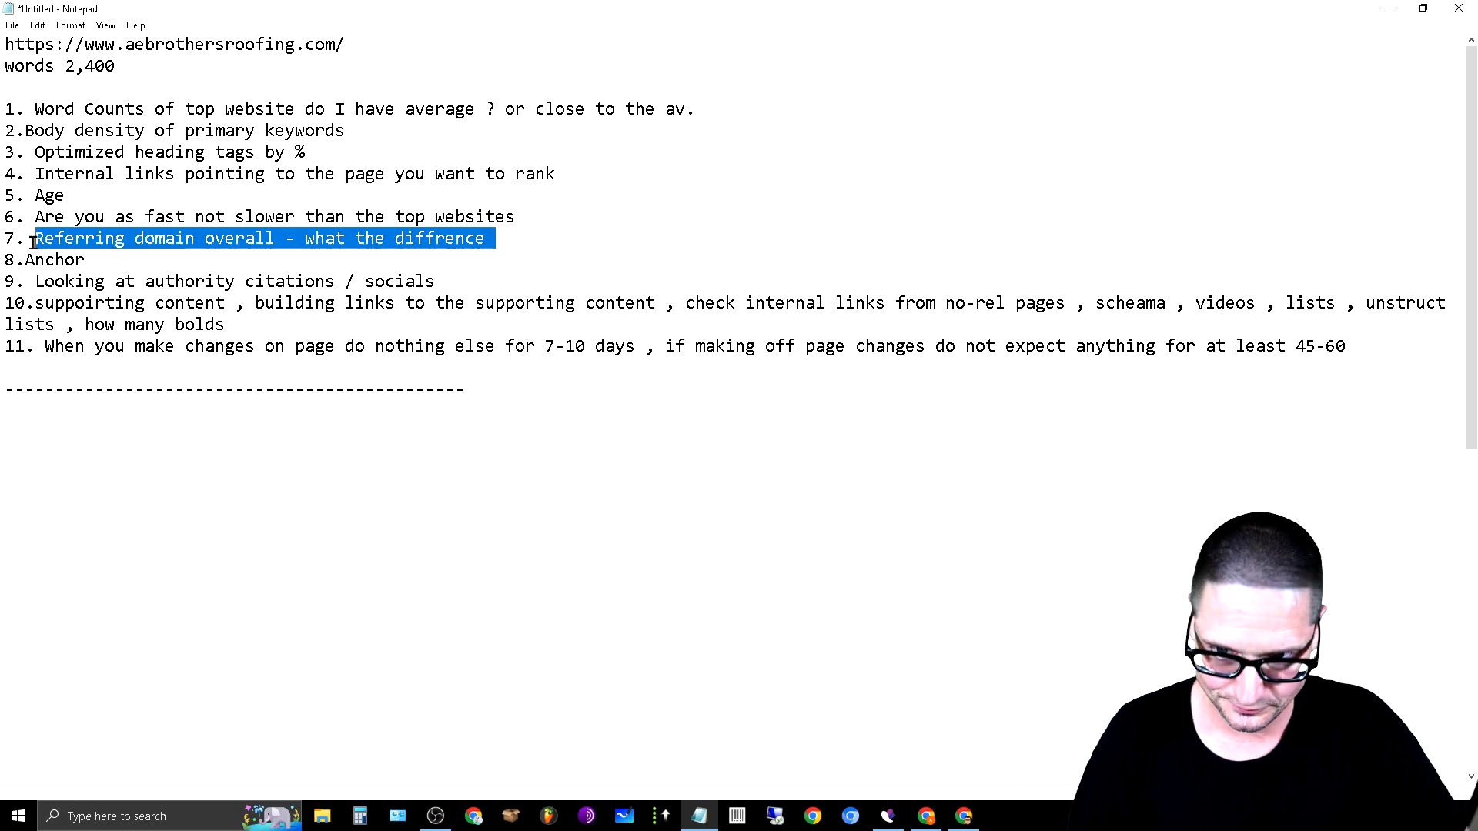
click(790, 204)
click(1391, 9)
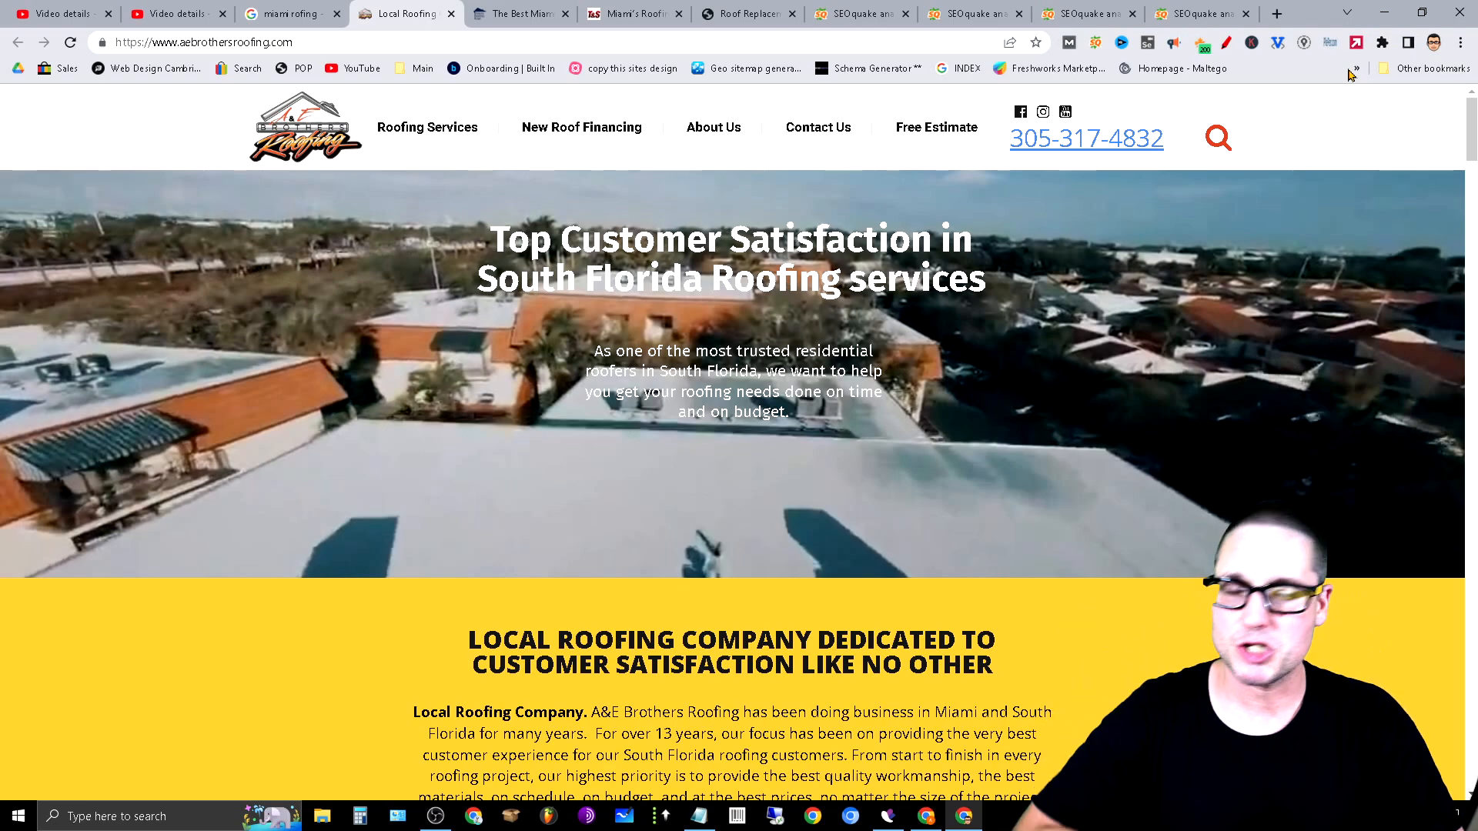
Close the running Incogniton and relaunch it from Windows search for 'Incogniton'
click(887, 816)
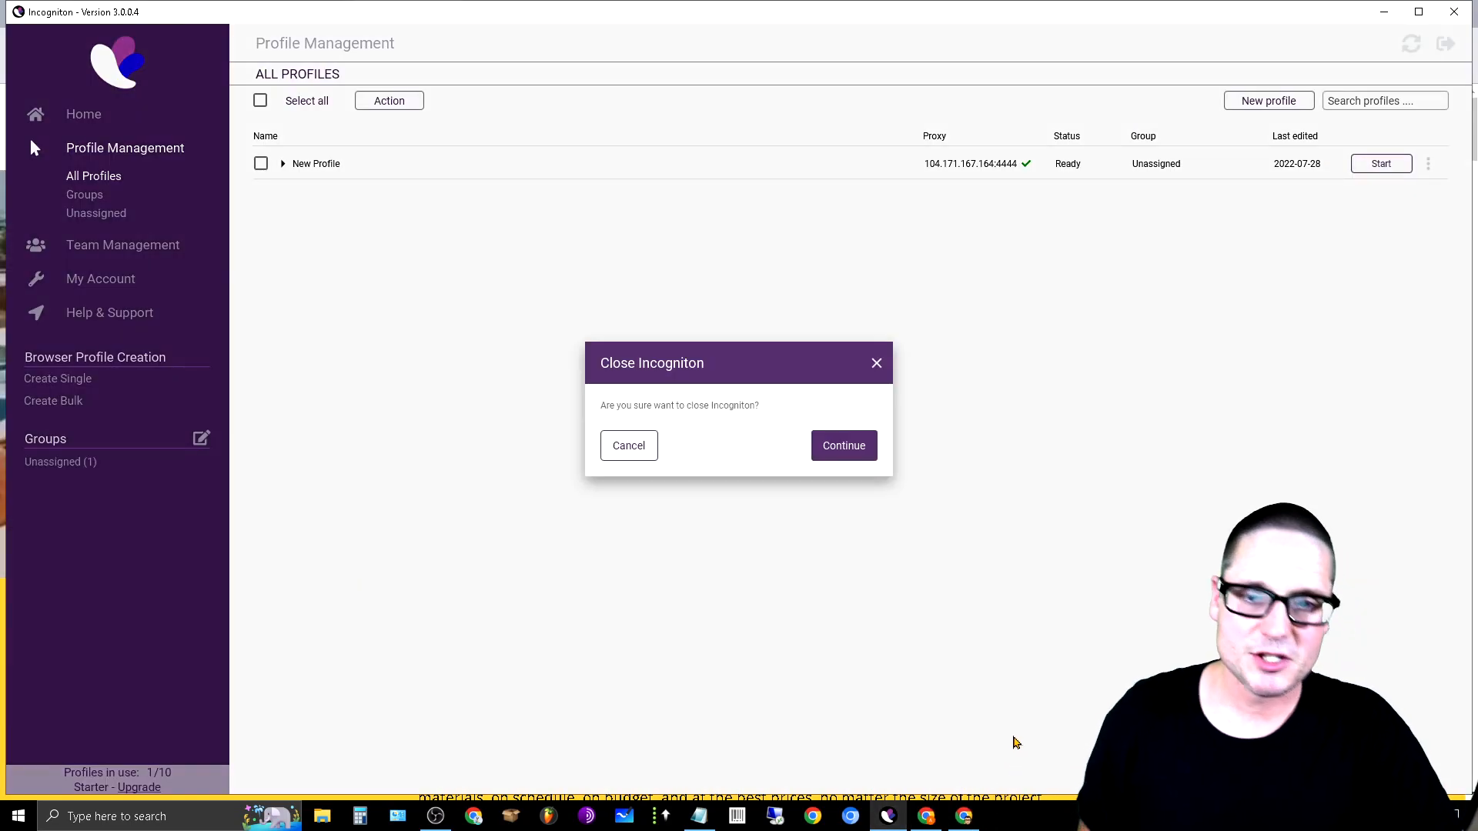
click(843, 446)
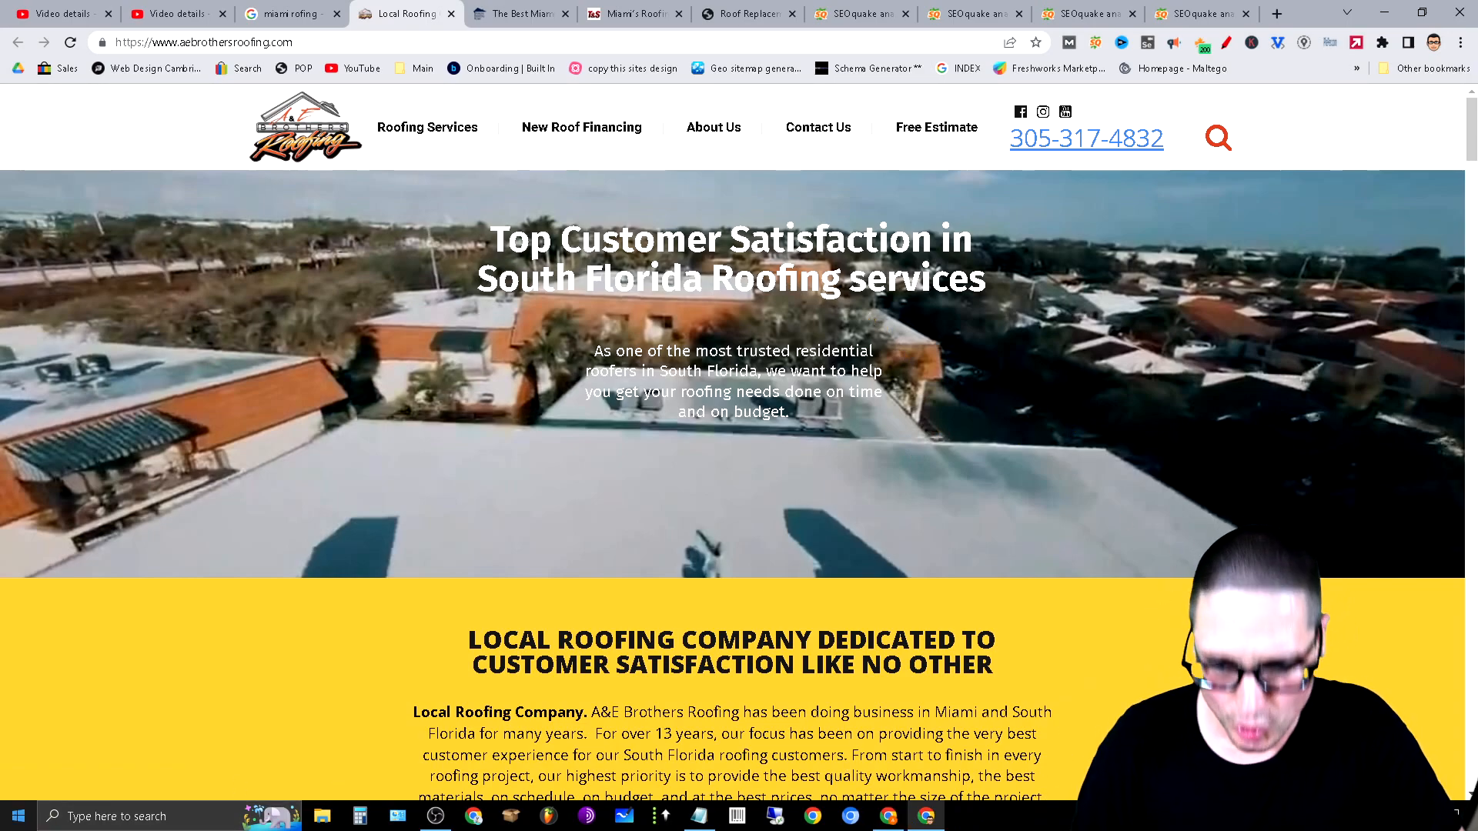
key(super)
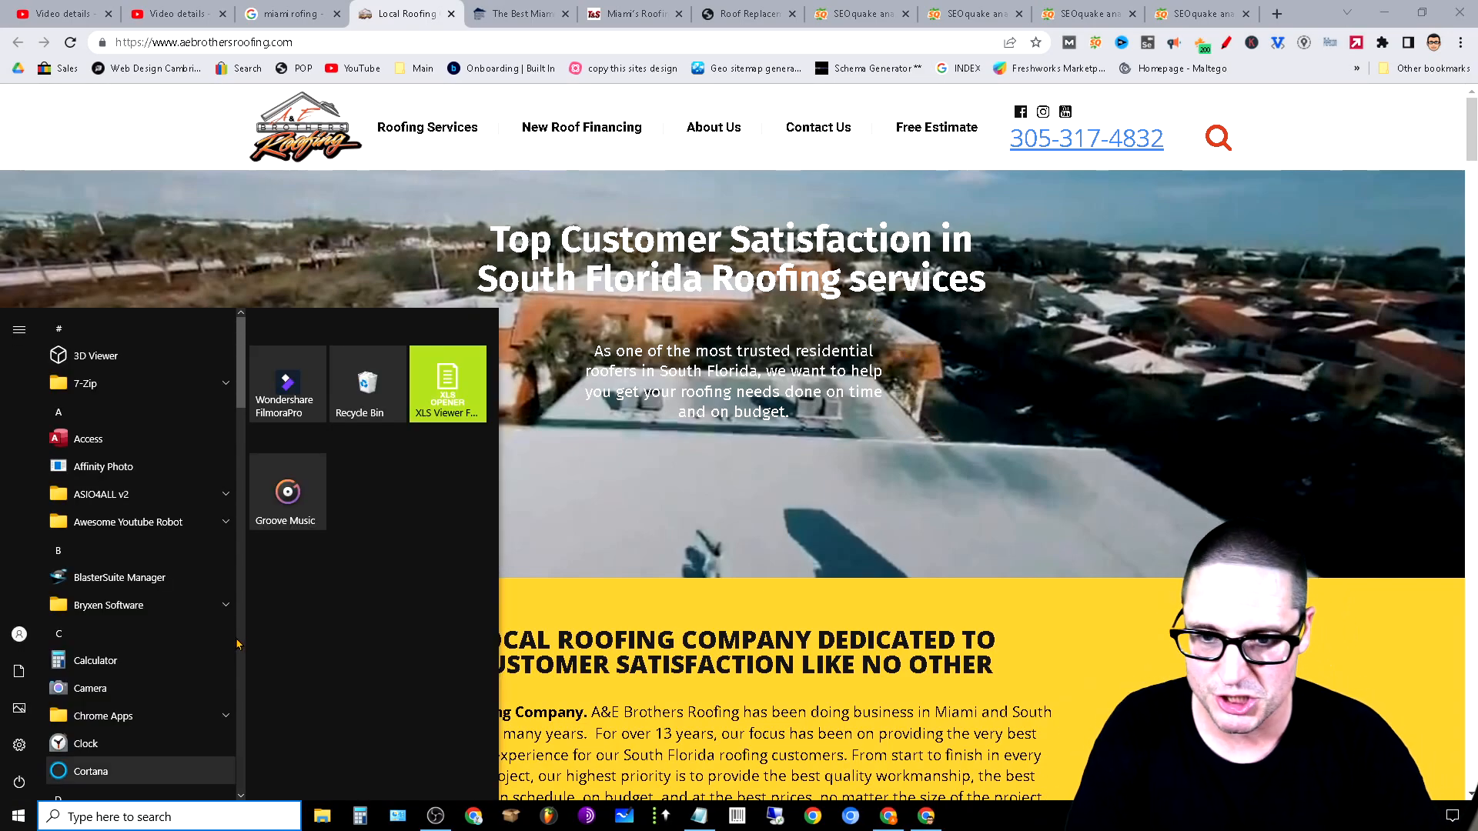
text(IN)
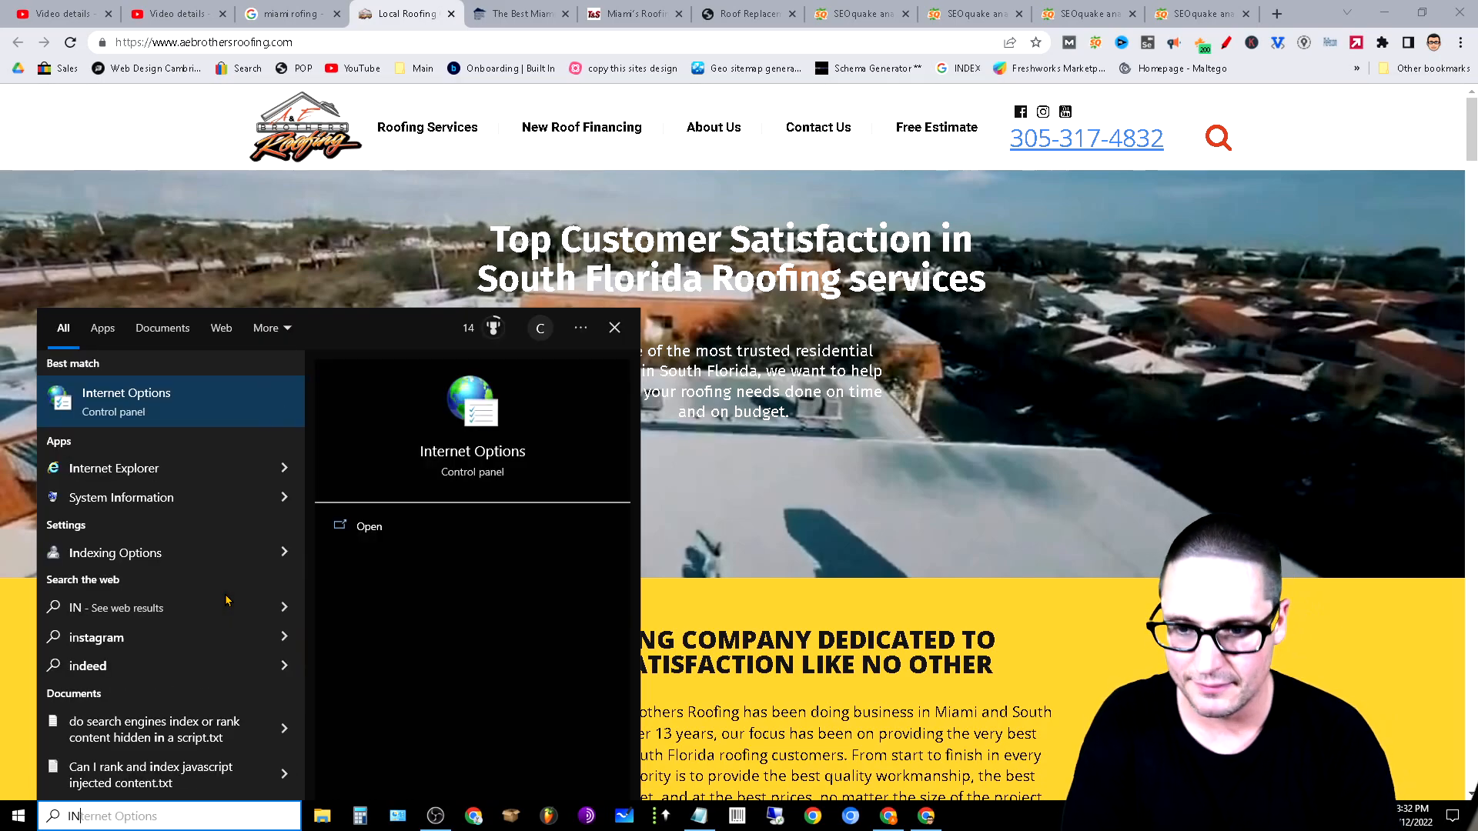
text(COGN)
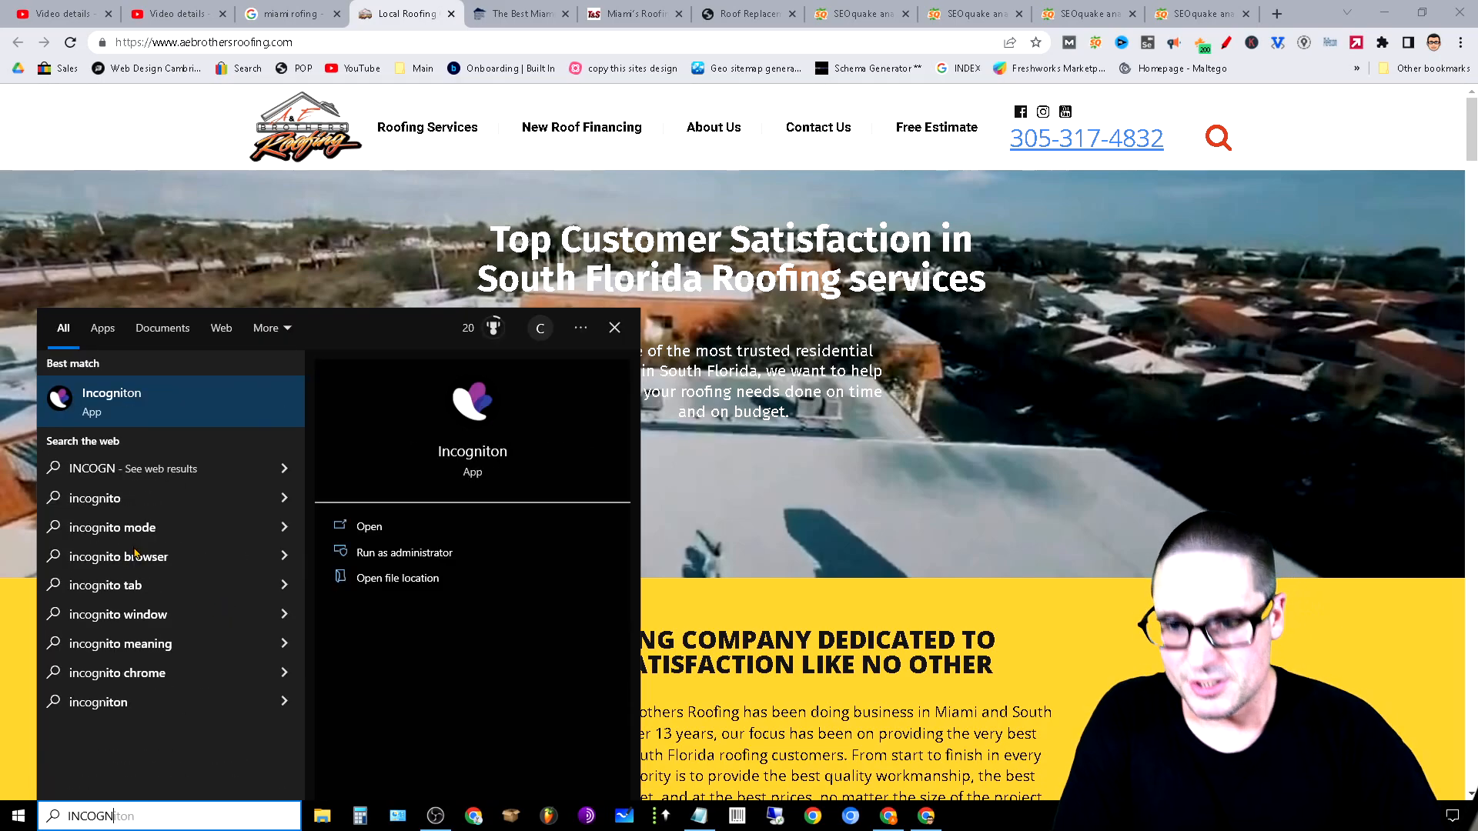
click(80, 409)
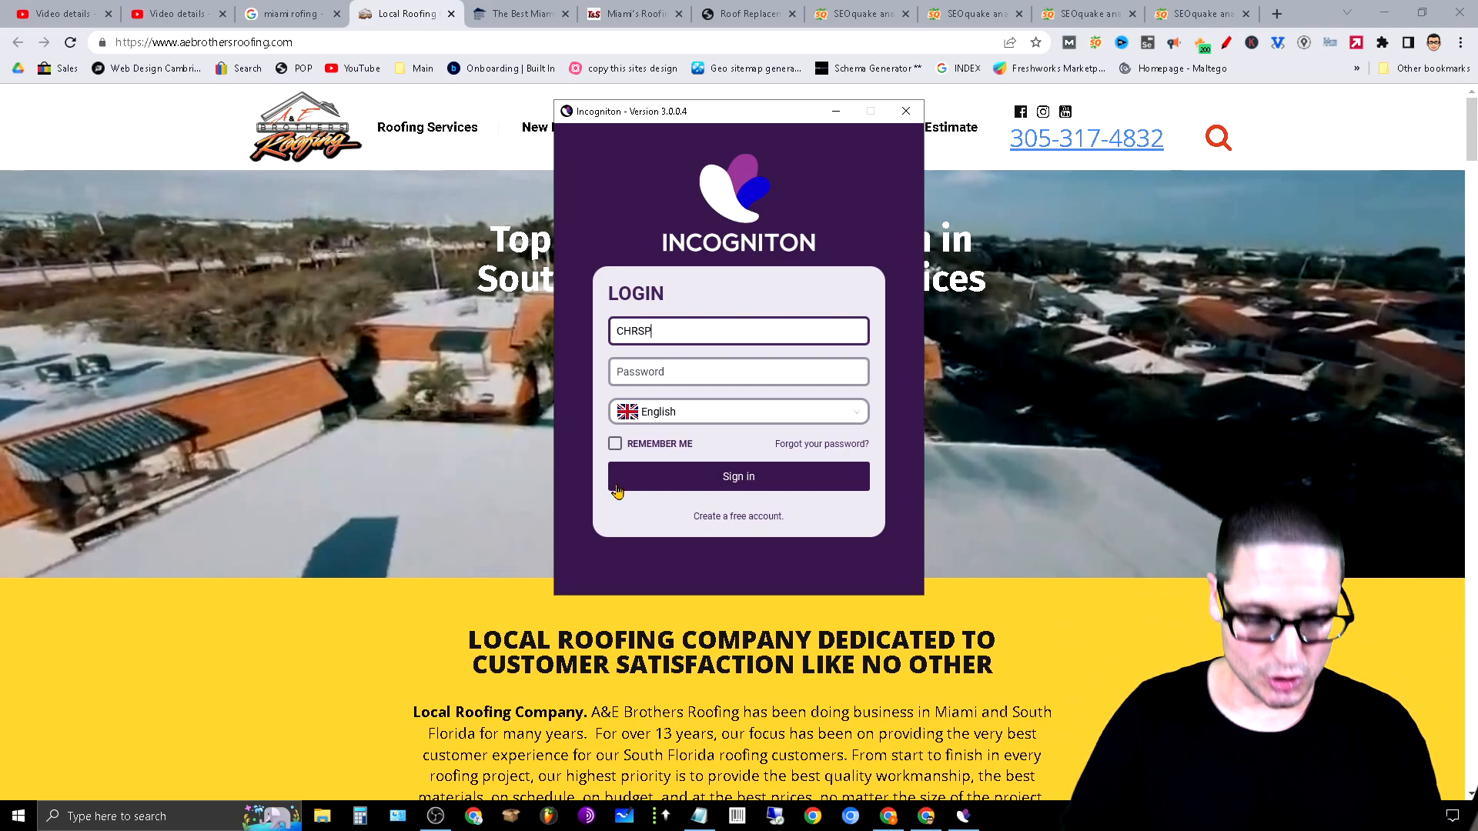
Enter the account username and password and sign in to Incogniton
text(chrsplmr)
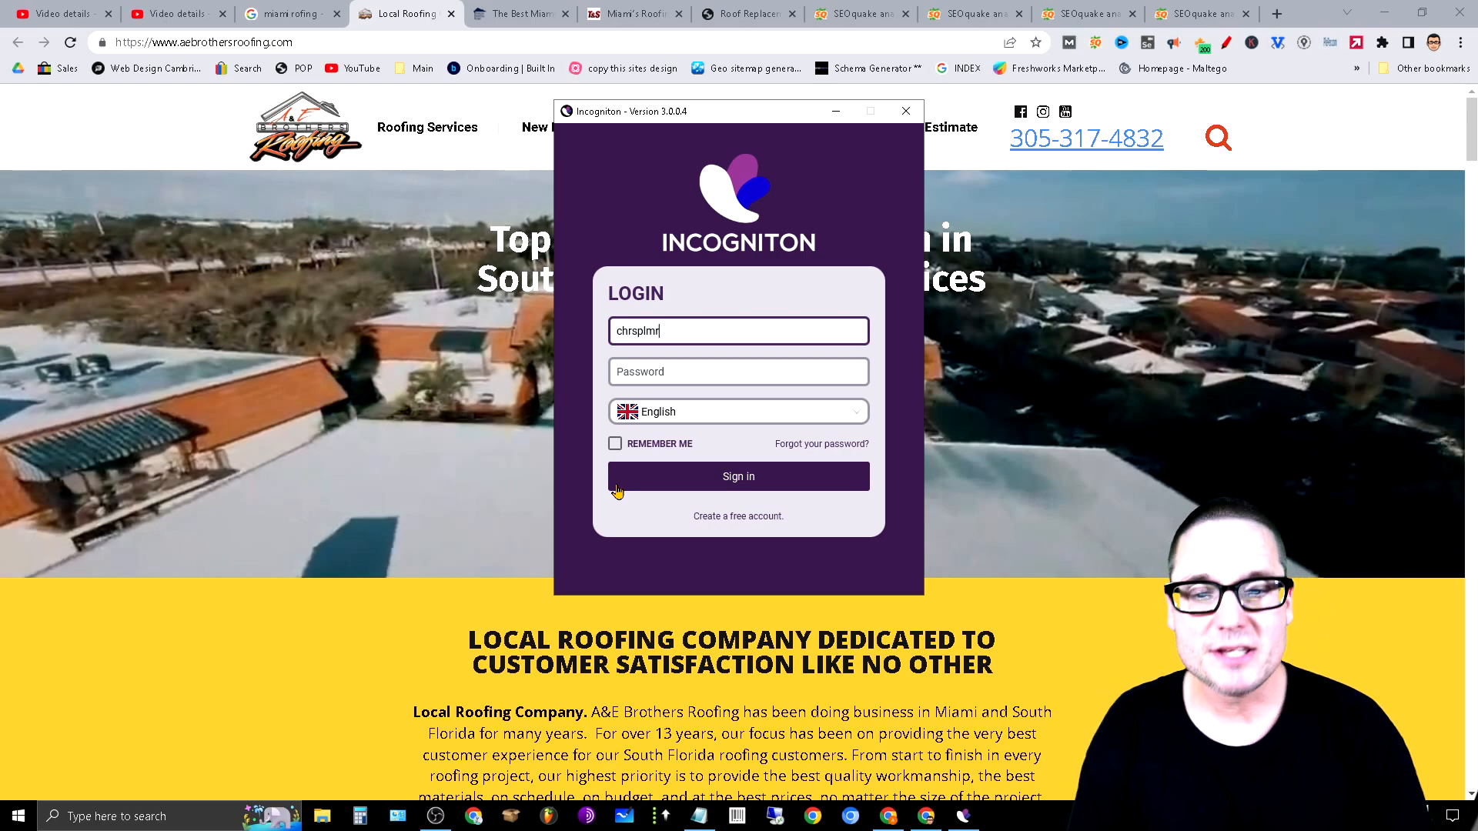
key(Tab)
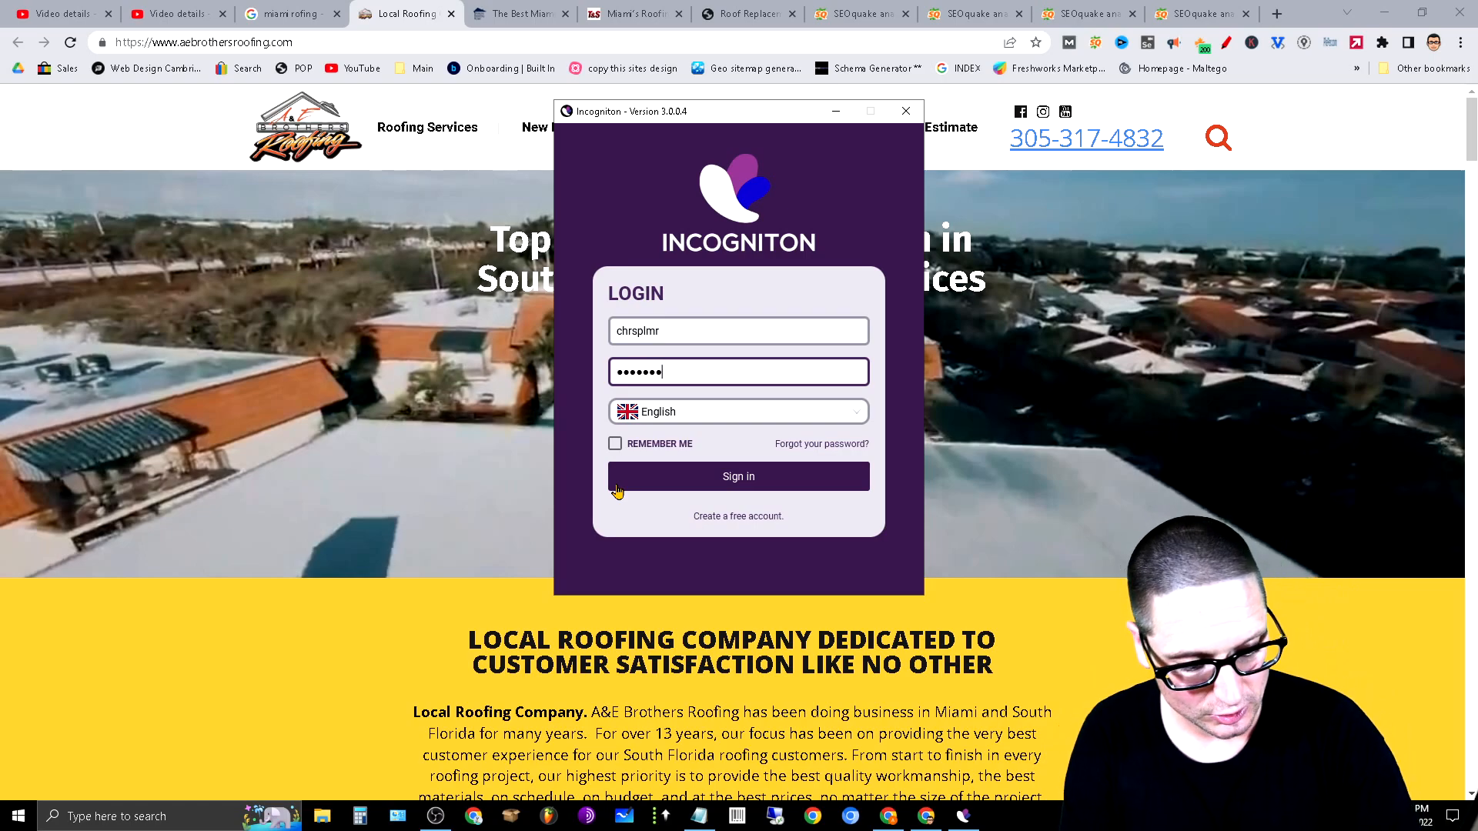
click(616, 487)
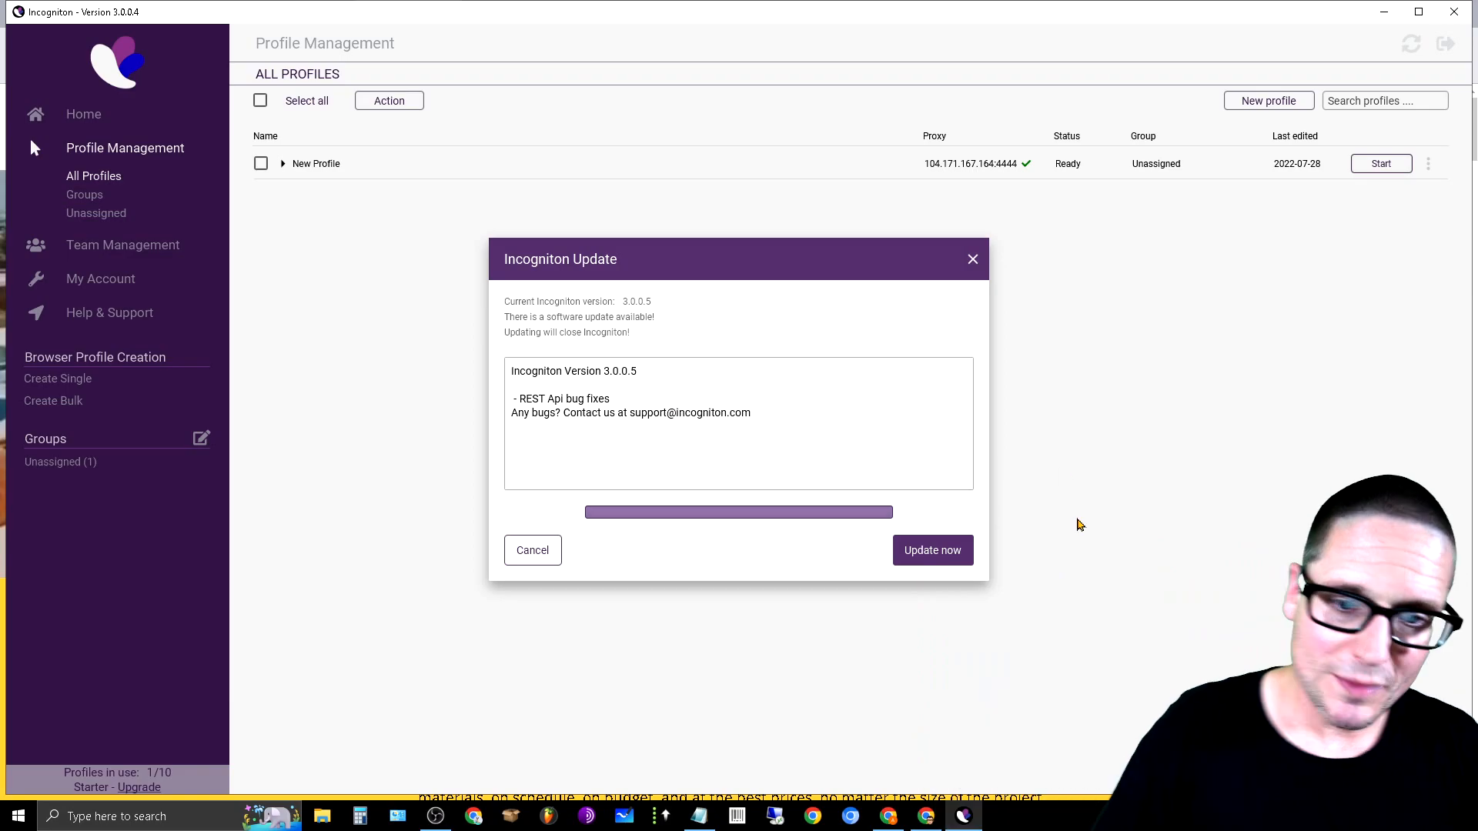
Cancel the update offer, start the New Profile browser, and minimize Incogniton
click(531, 559)
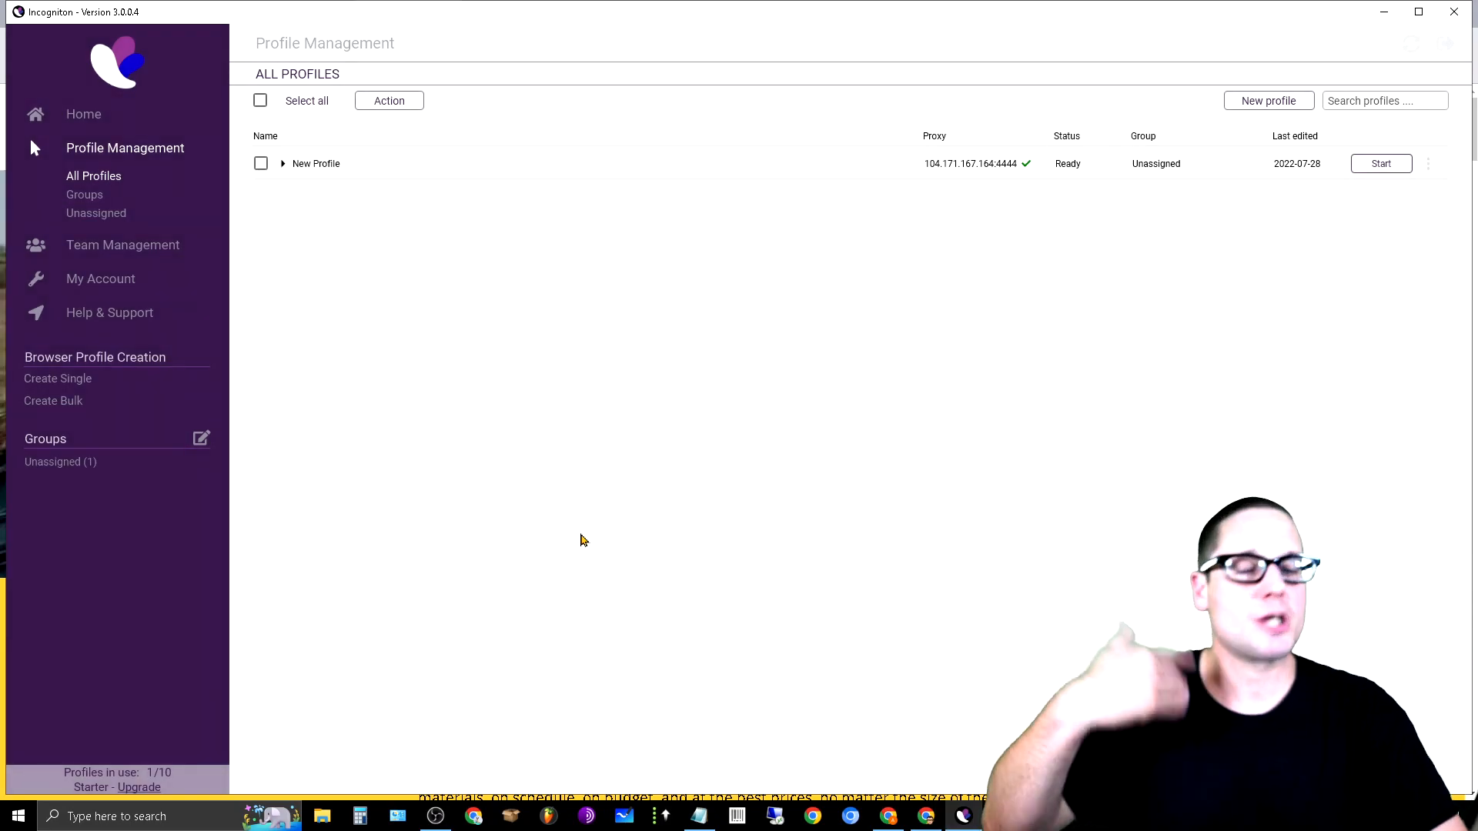
click(1382, 164)
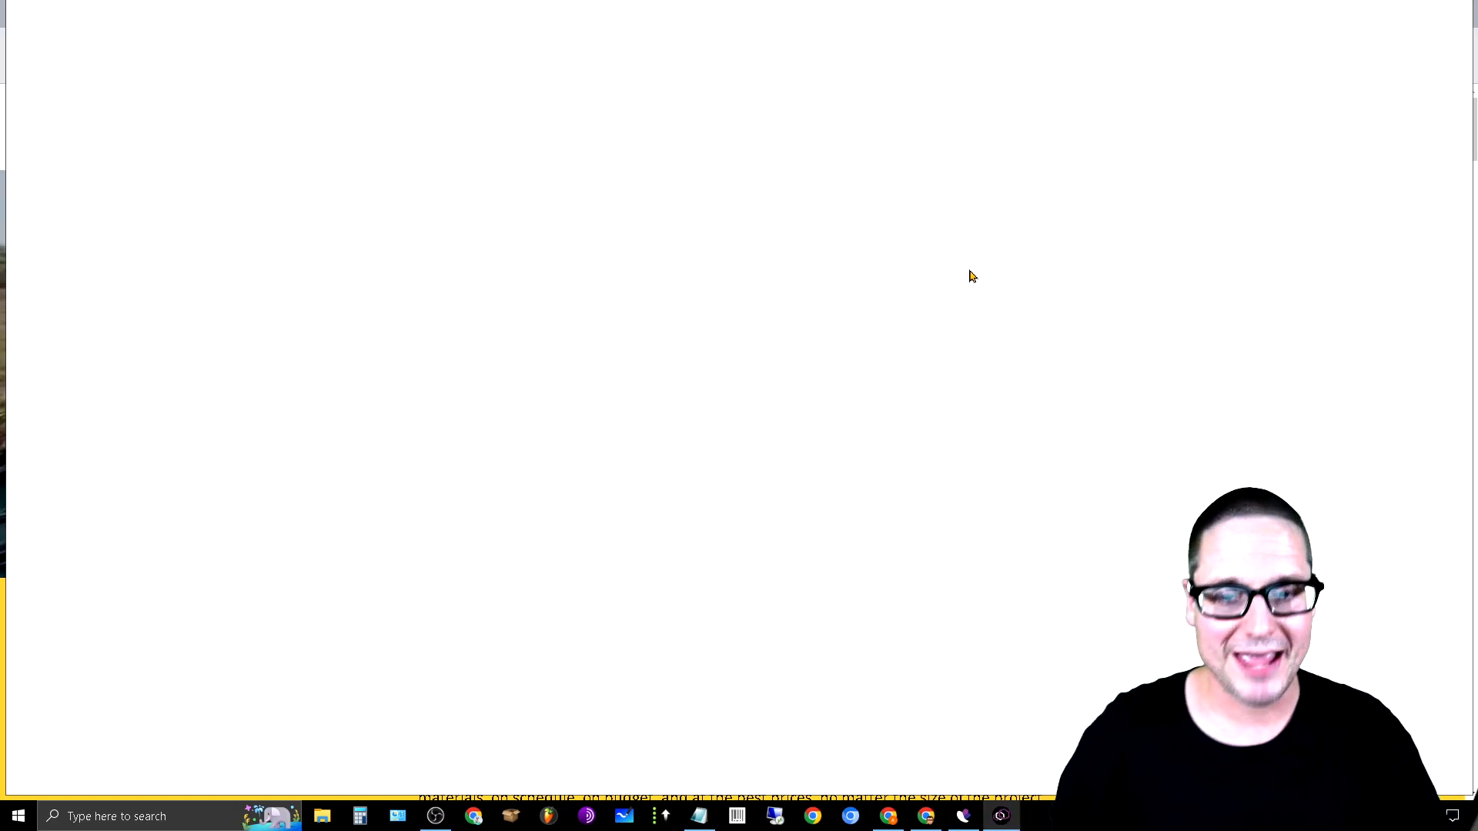
click(1001, 816)
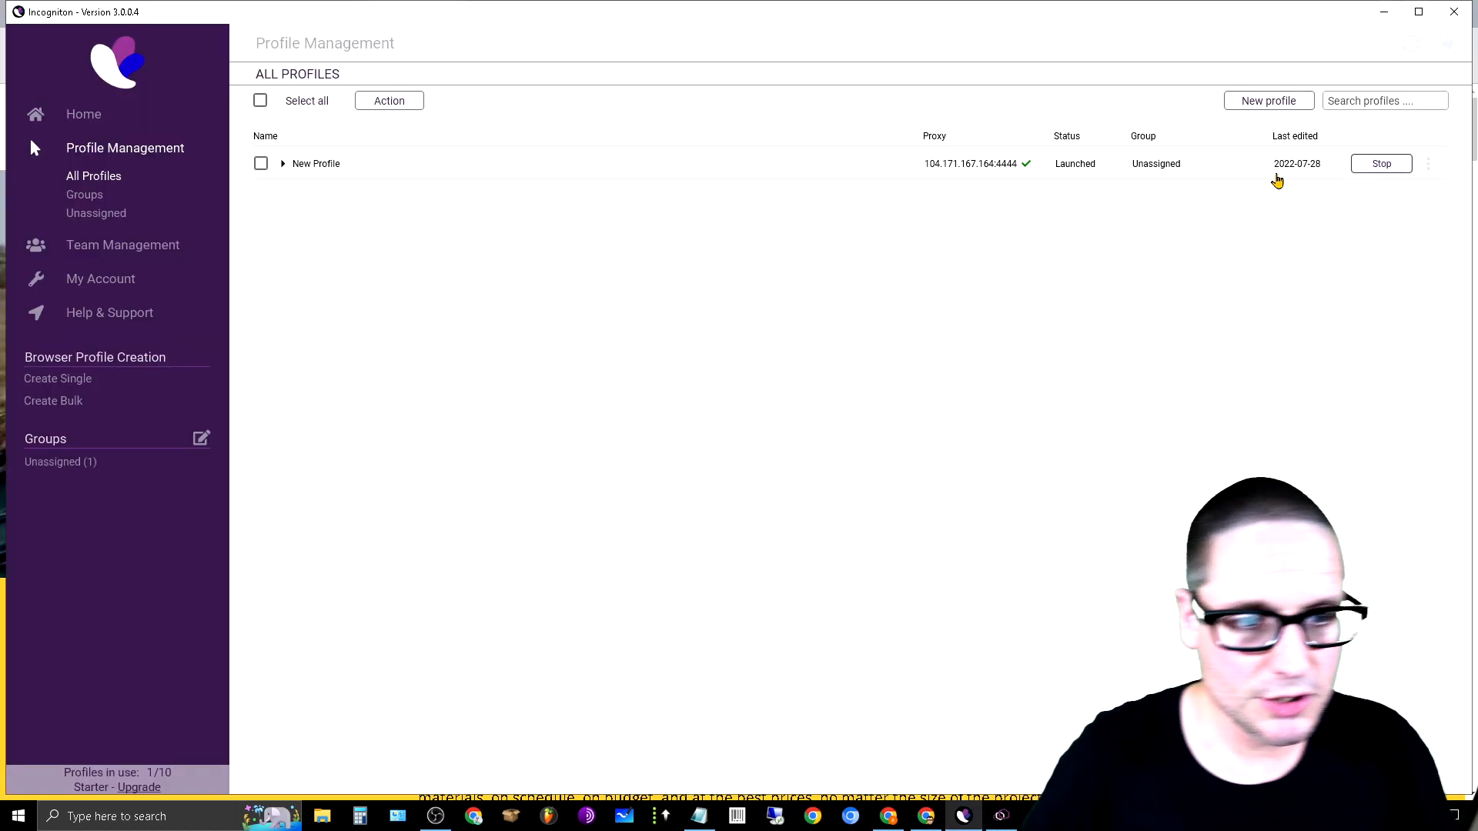
click(1384, 14)
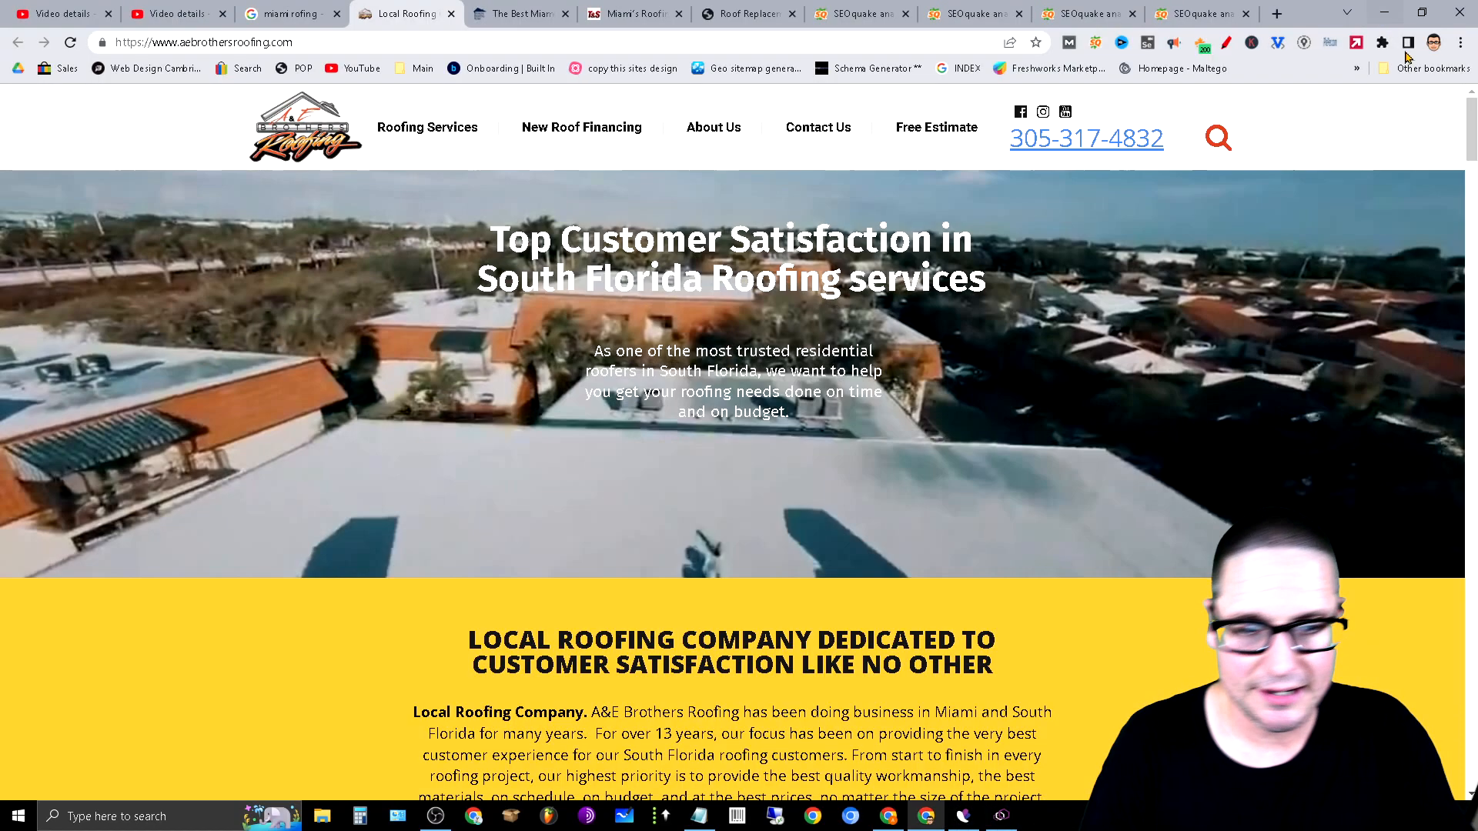
Close a SEOquake tab, look over the competitor roofing tabs, and return to SEMrush's tsroofingsystems.com report
click(1000, 816)
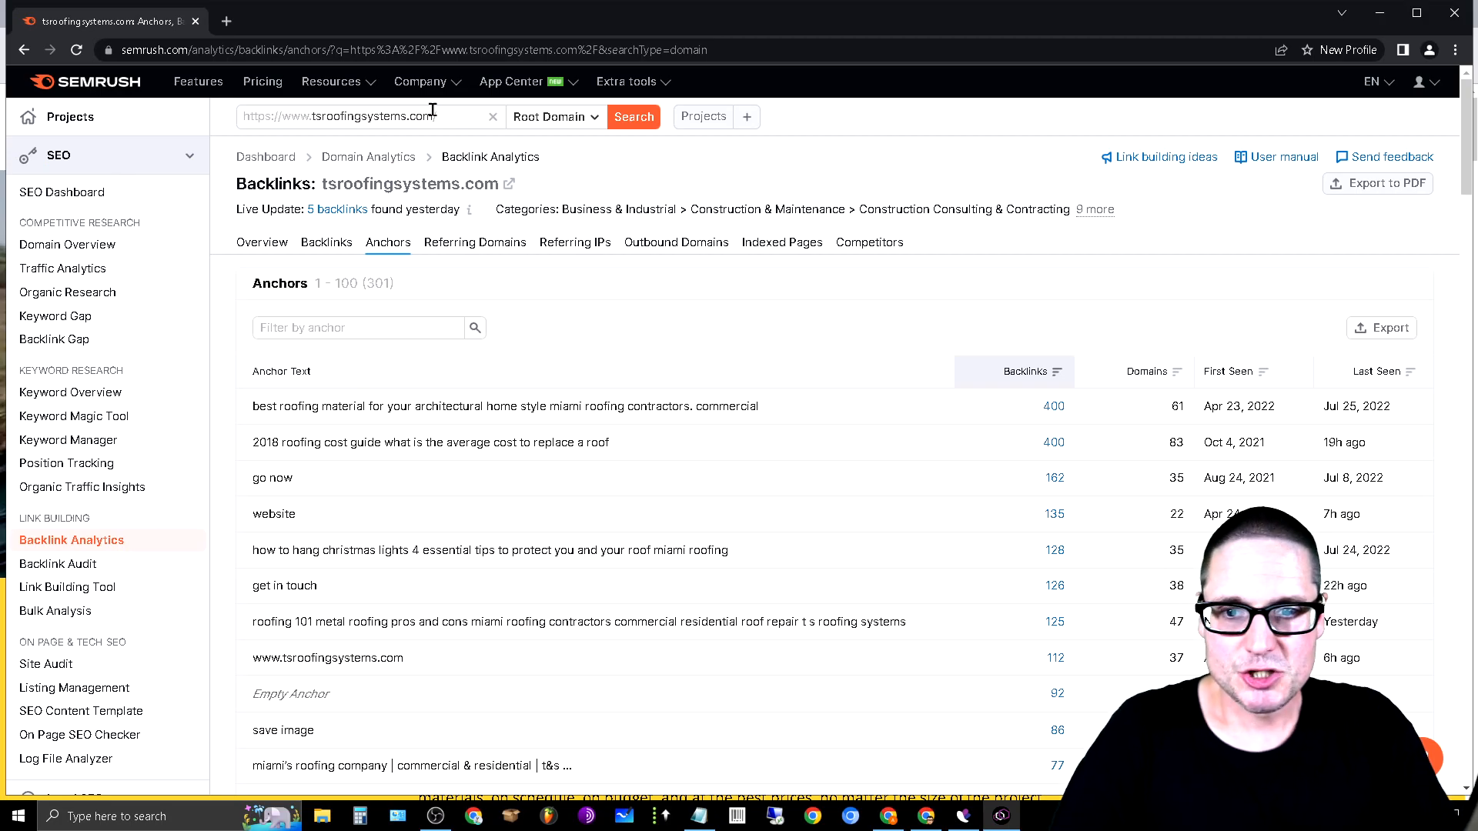
click(1379, 13)
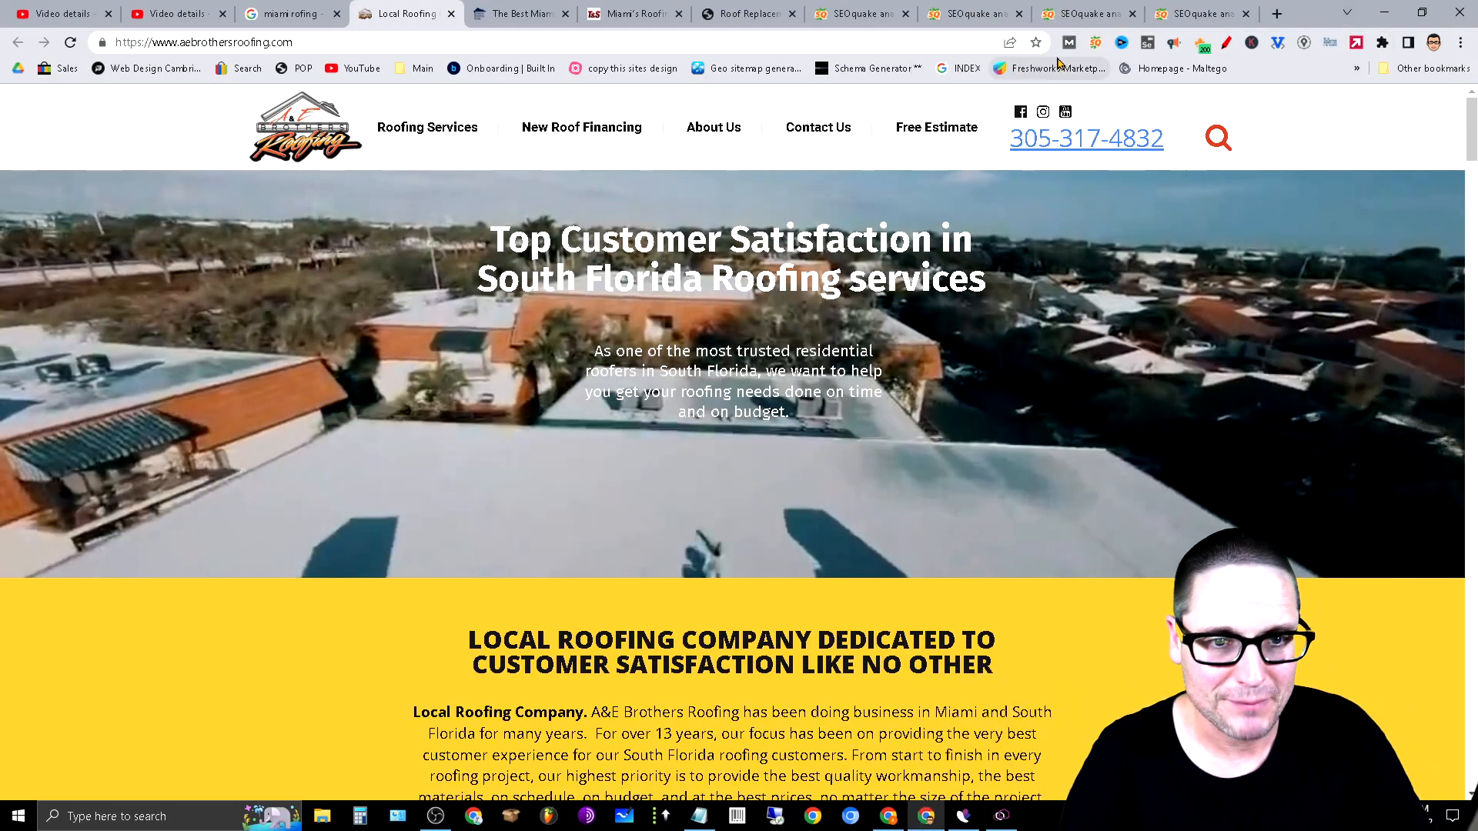
click(905, 14)
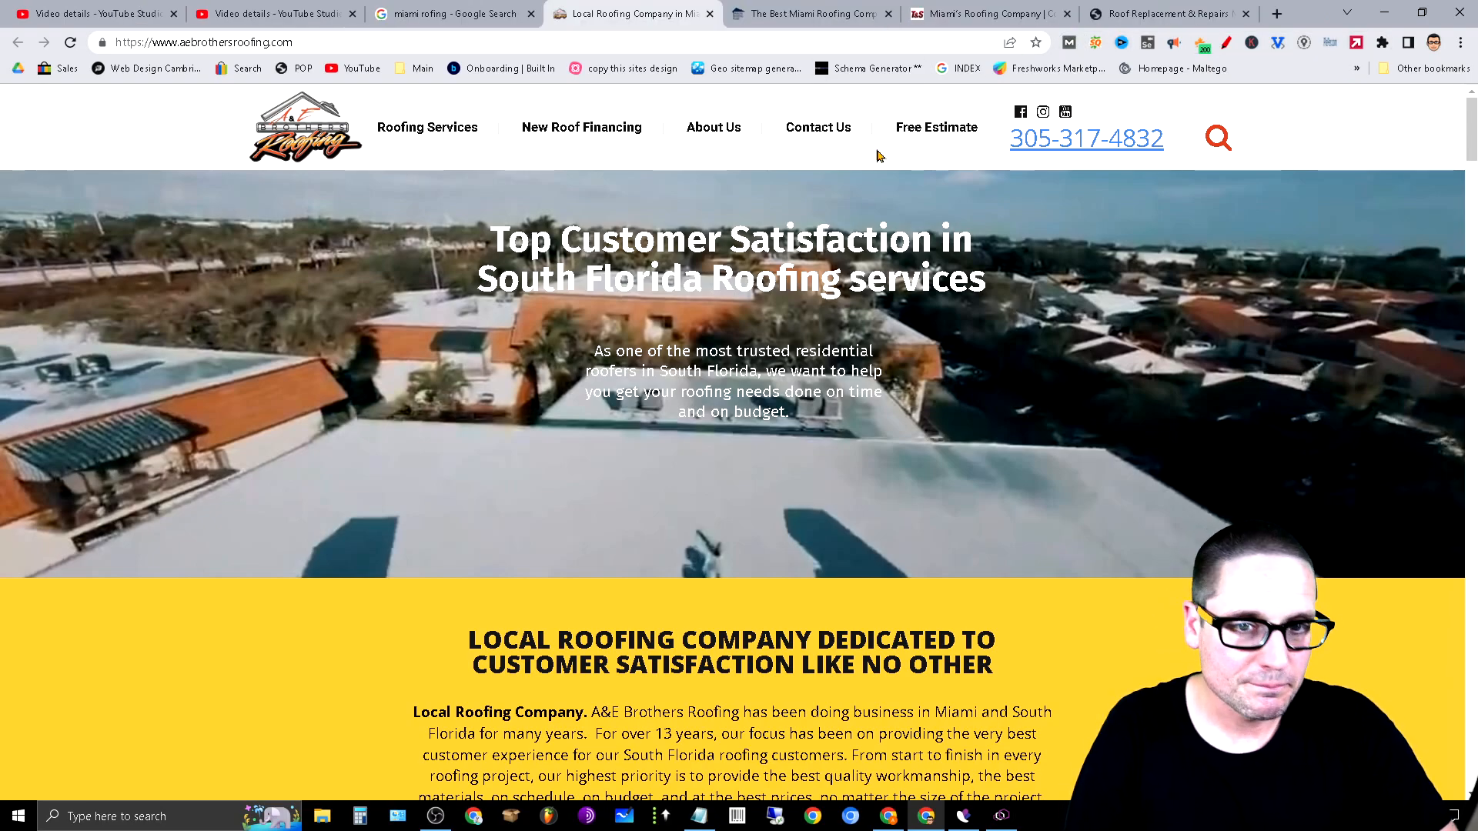
click(1005, 9)
click(1132, 8)
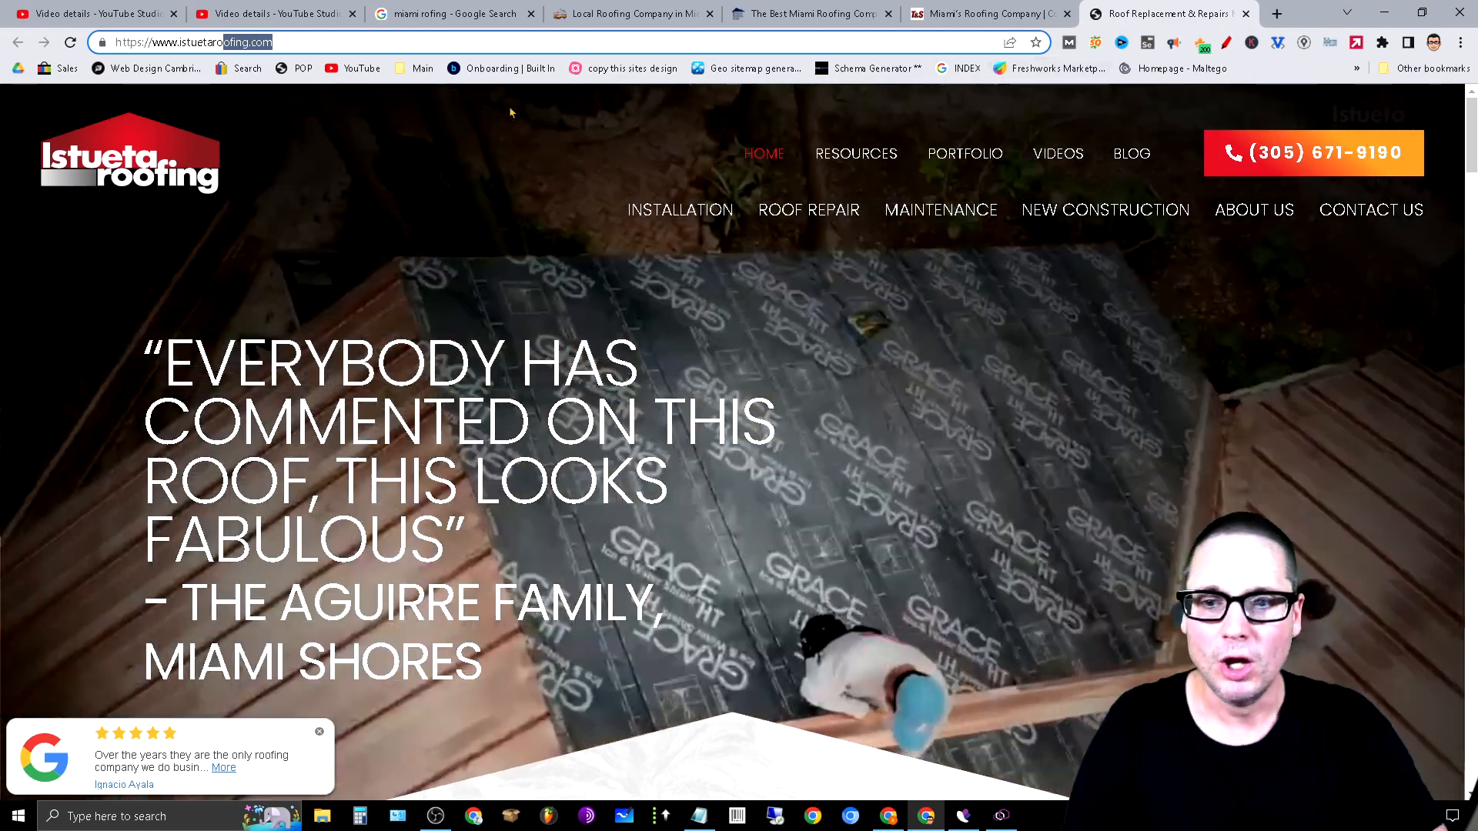
click(988, 8)
click(1185, 9)
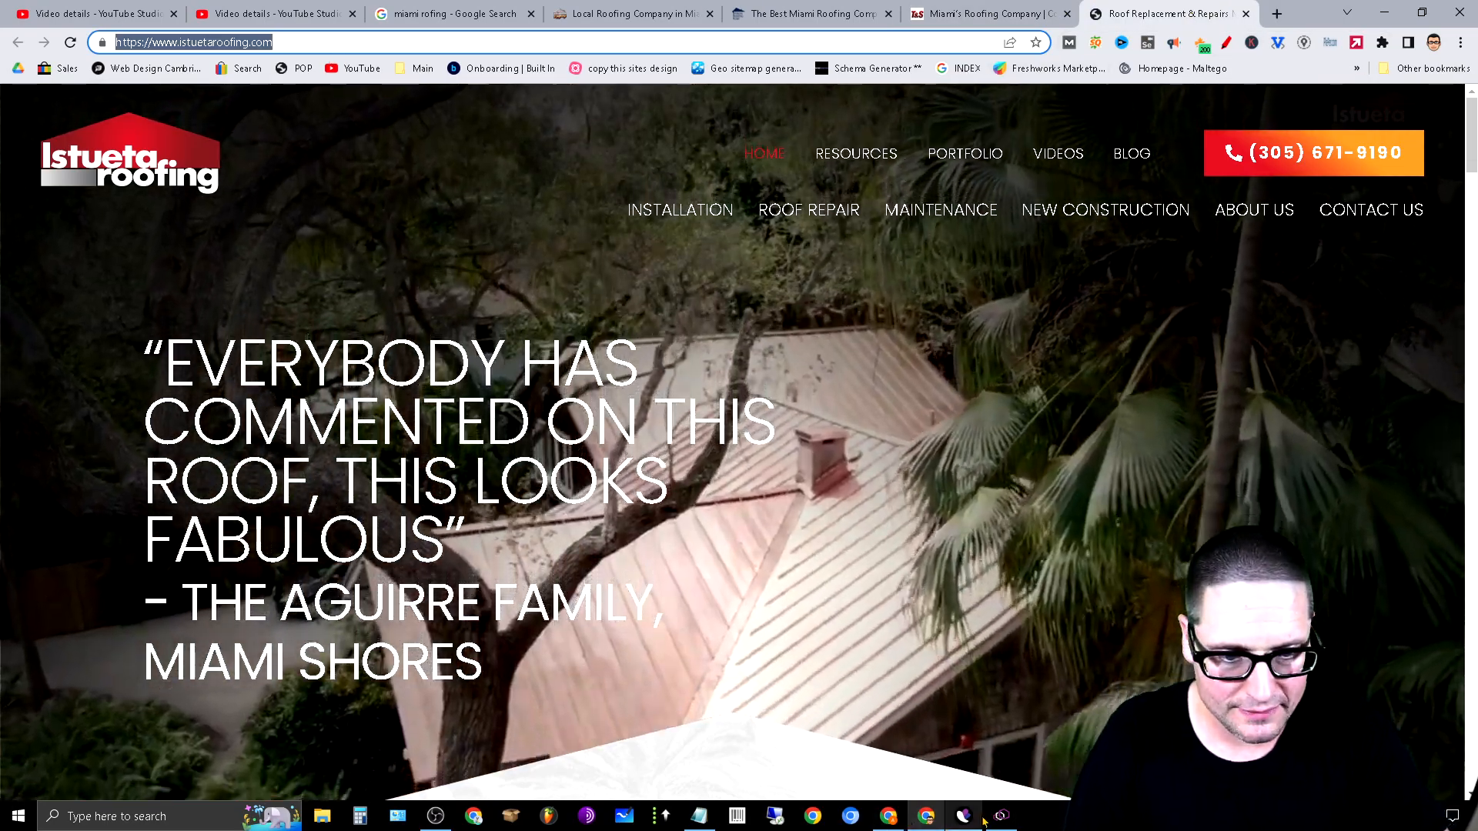
click(998, 816)
drag(445, 124, 234, 122)
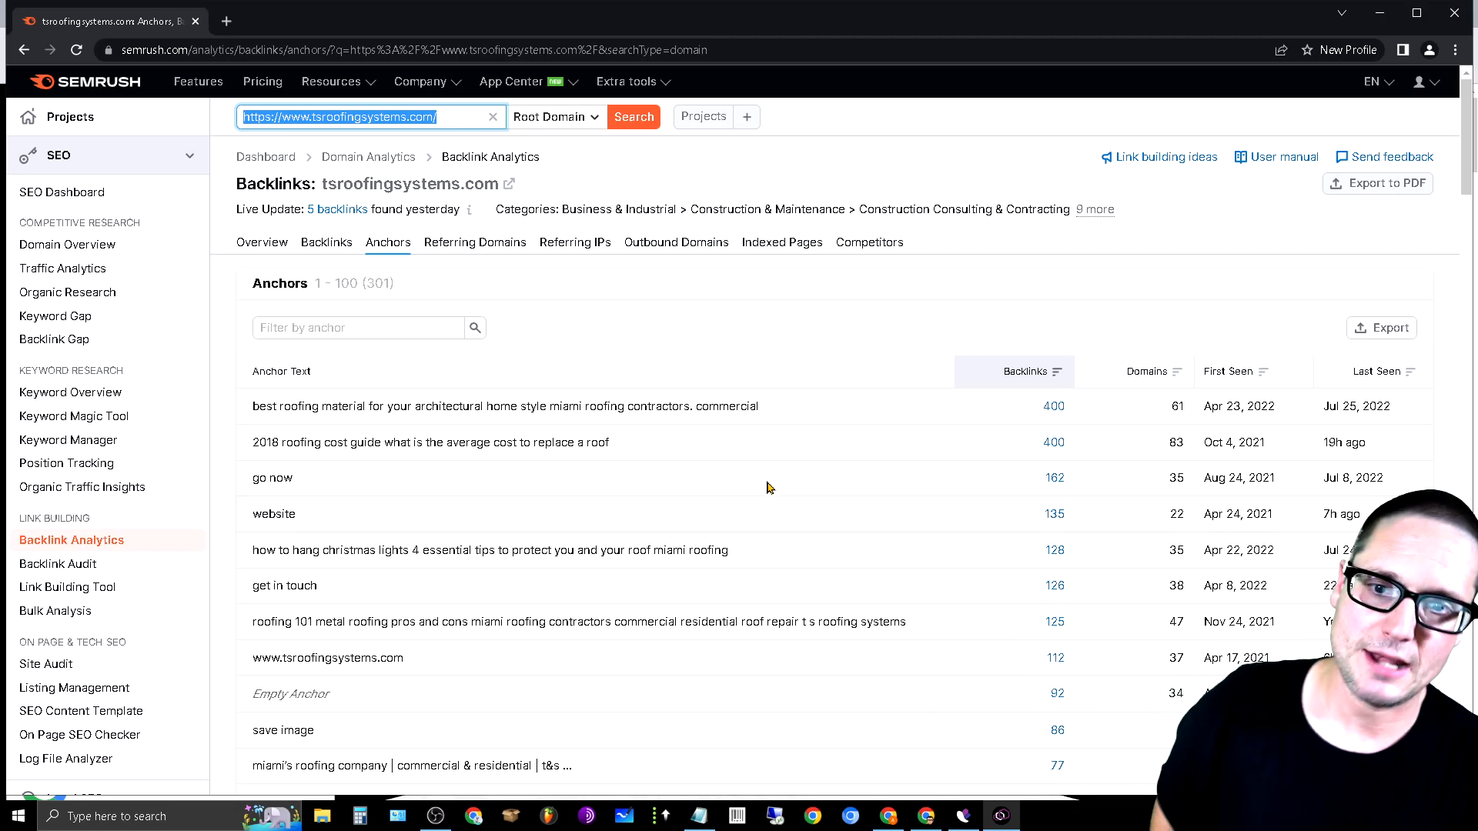
Open tsroofingsystems.com's Referring Domains table, listing 591 domains led by liyiz.biz
click(262, 245)
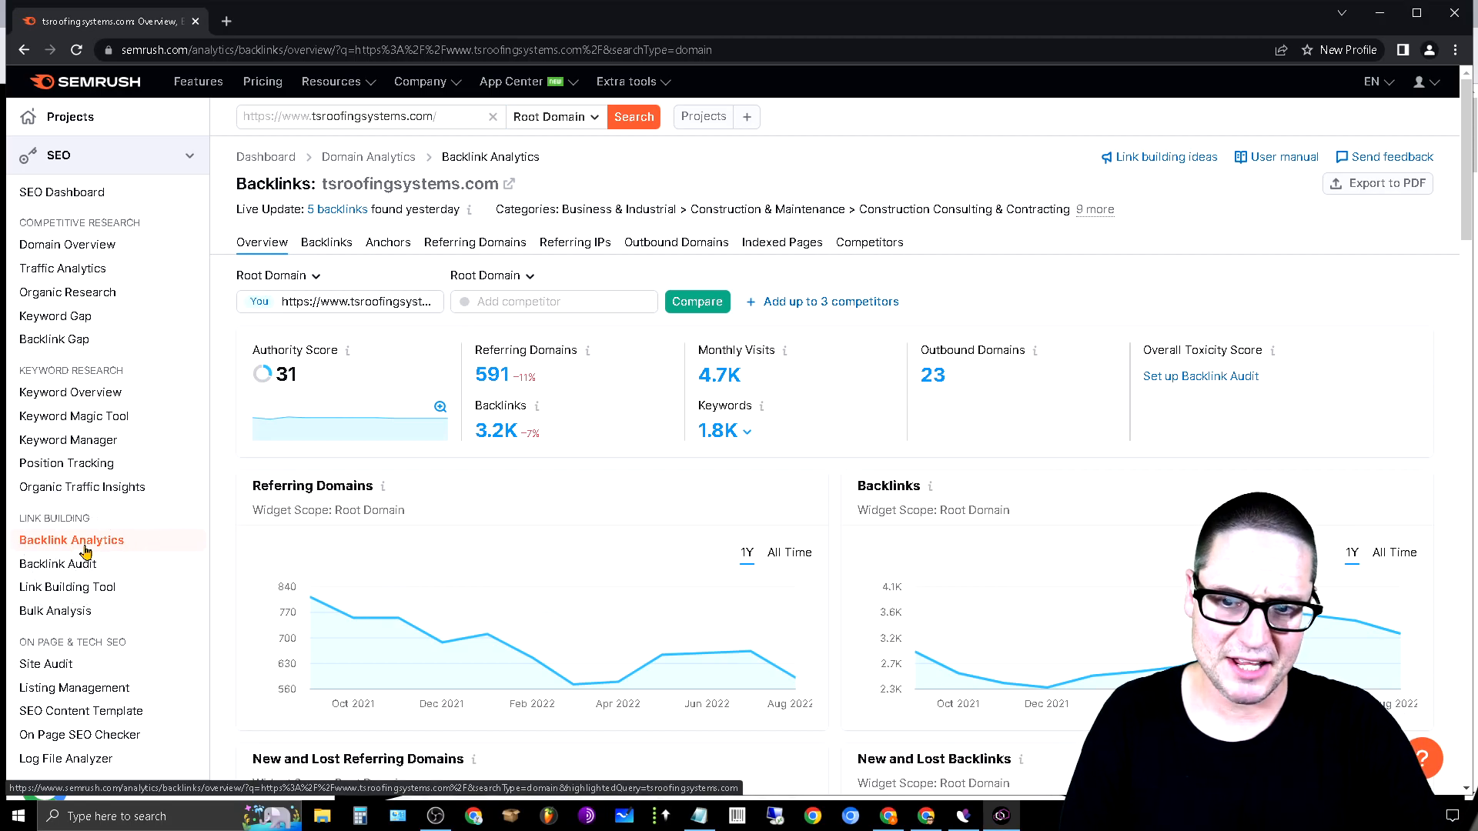
click(489, 251)
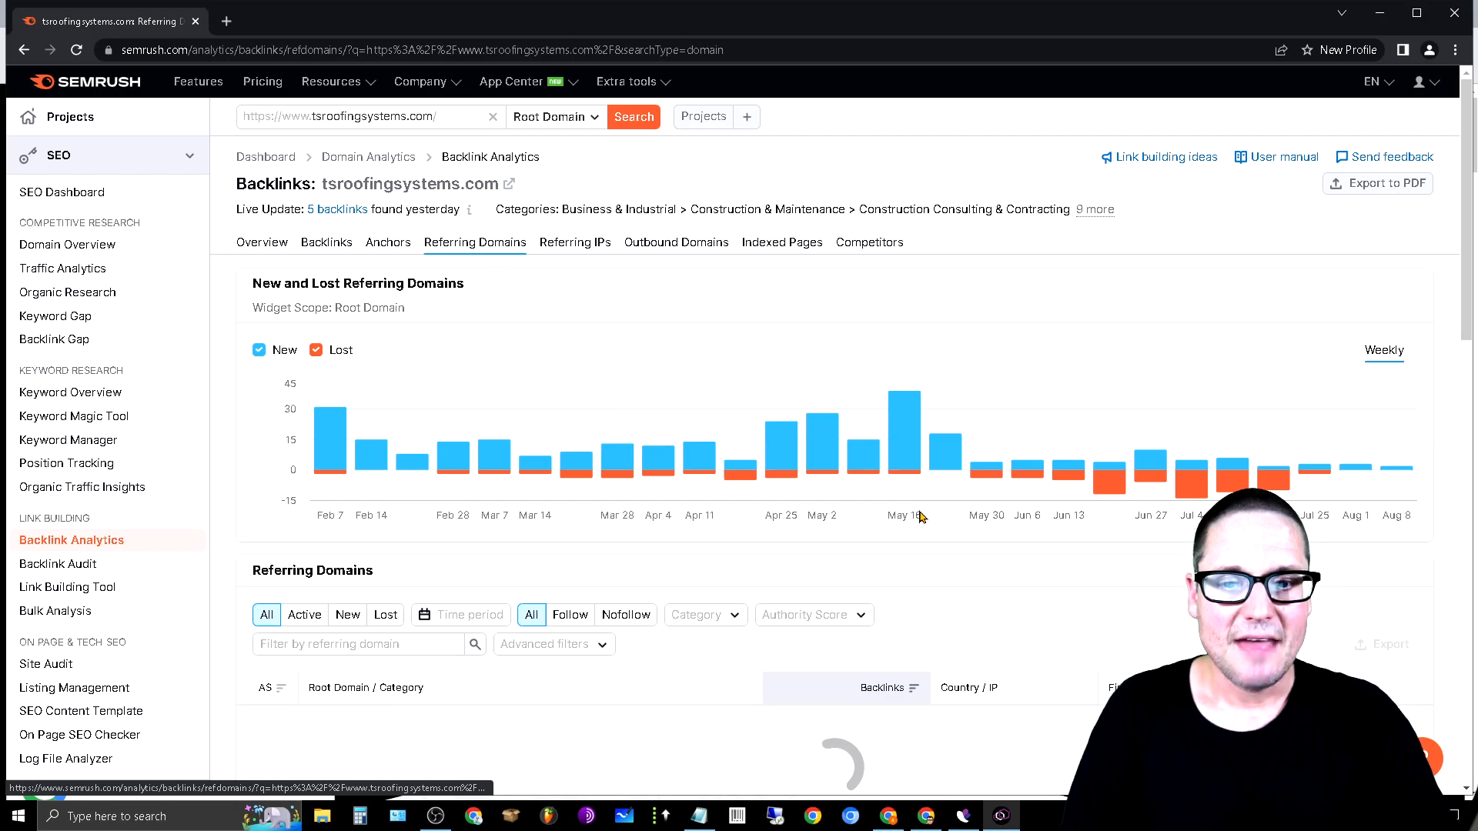
scroll(920, 518, down, 3)
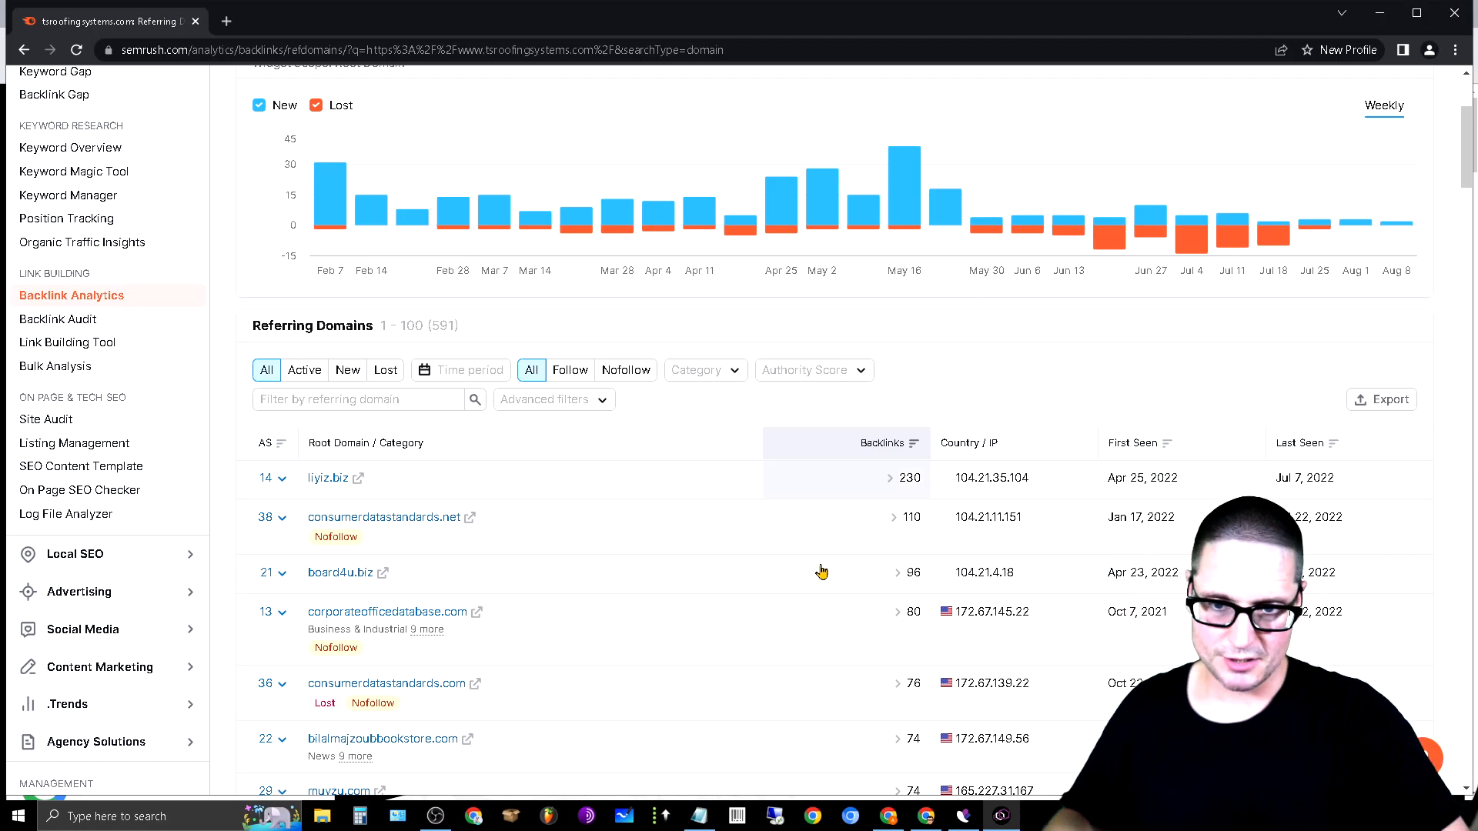
Filter T&S's referring domains to active ones with Authority Score 30–100, leaving 152
click(304, 370)
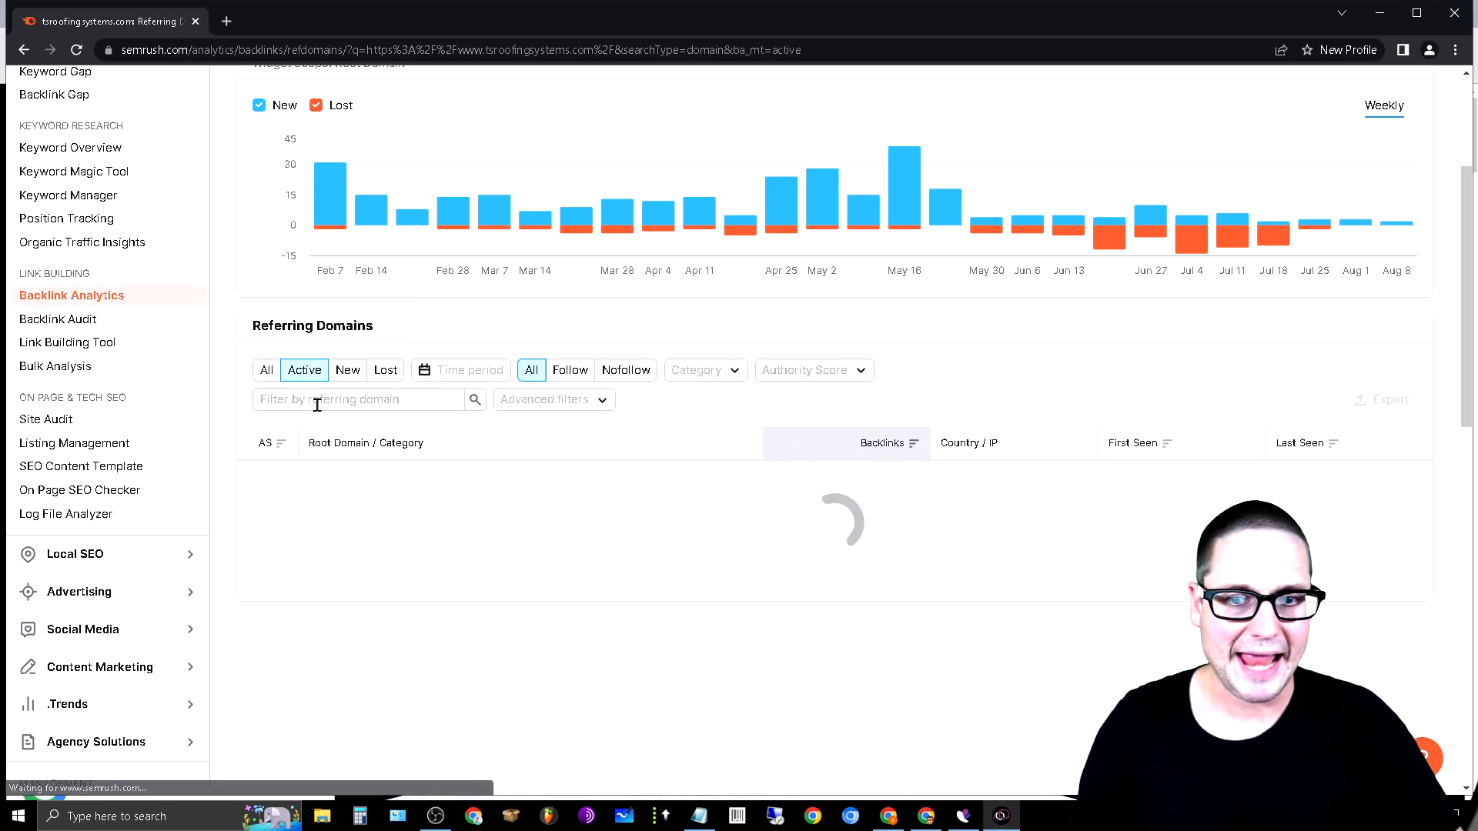
click(859, 371)
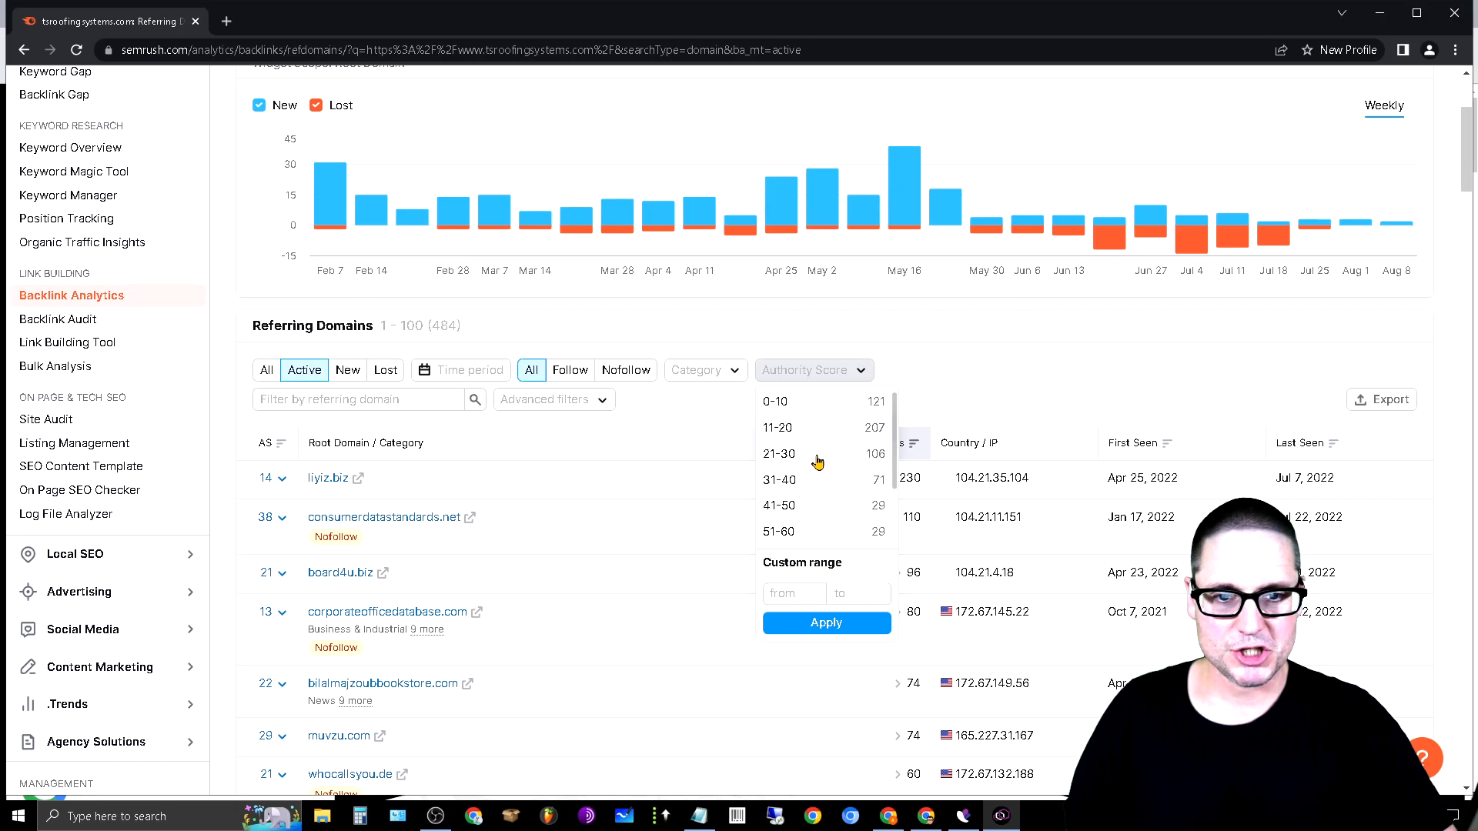
key(Tab)
text(1)
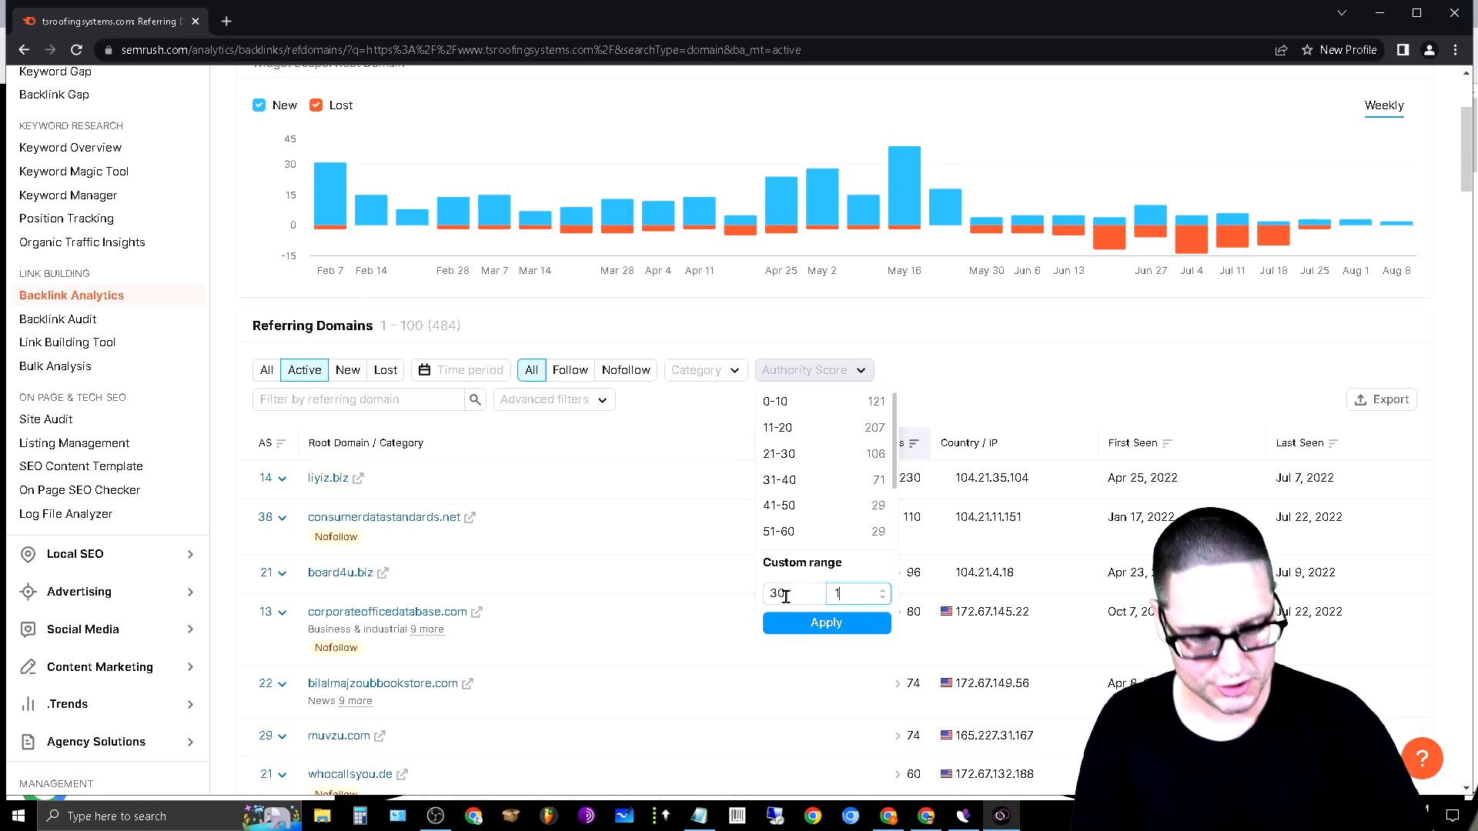
click(838, 627)
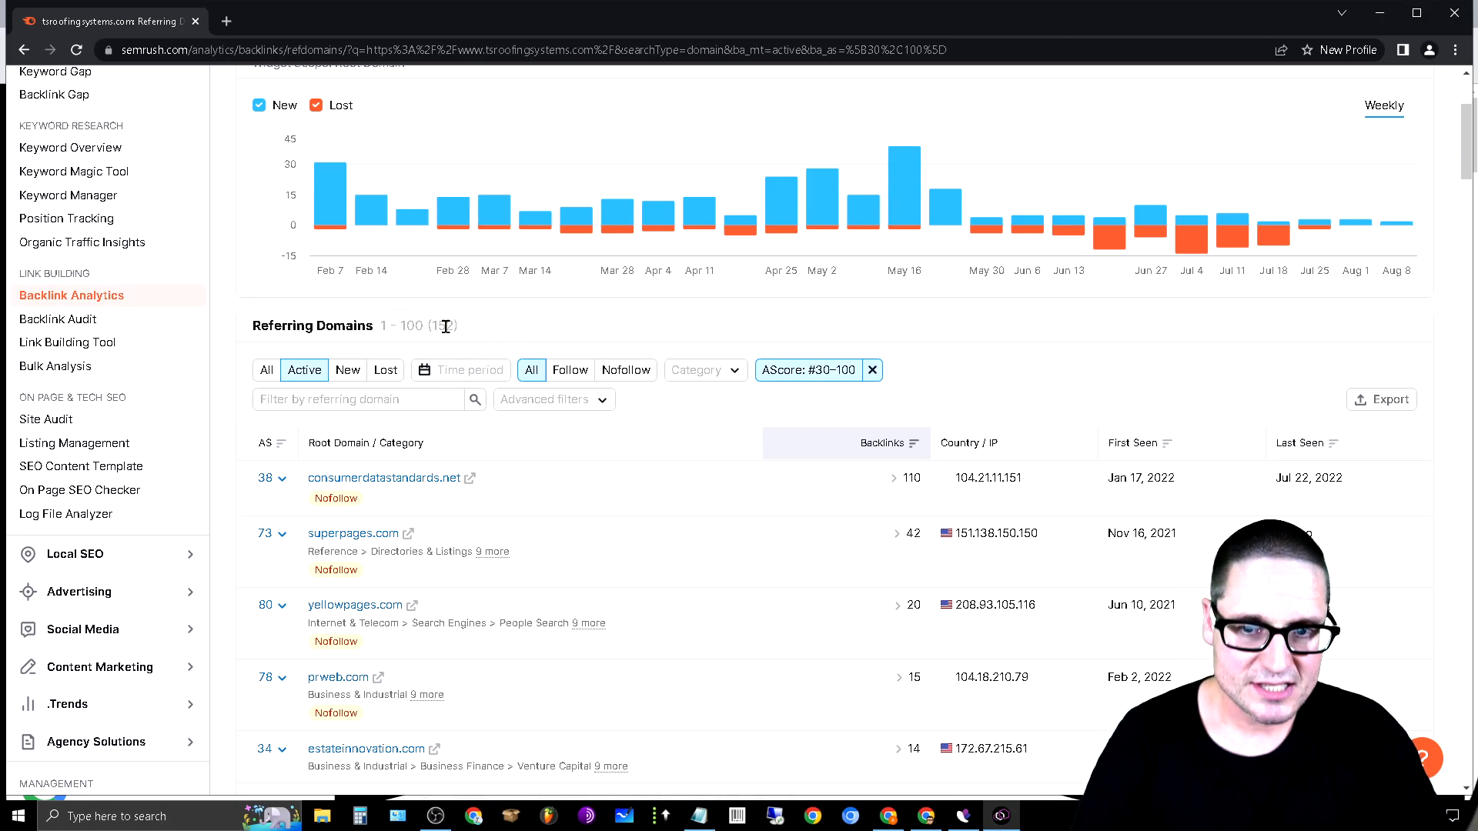
click(310, 379)
click(526, 371)
click(838, 369)
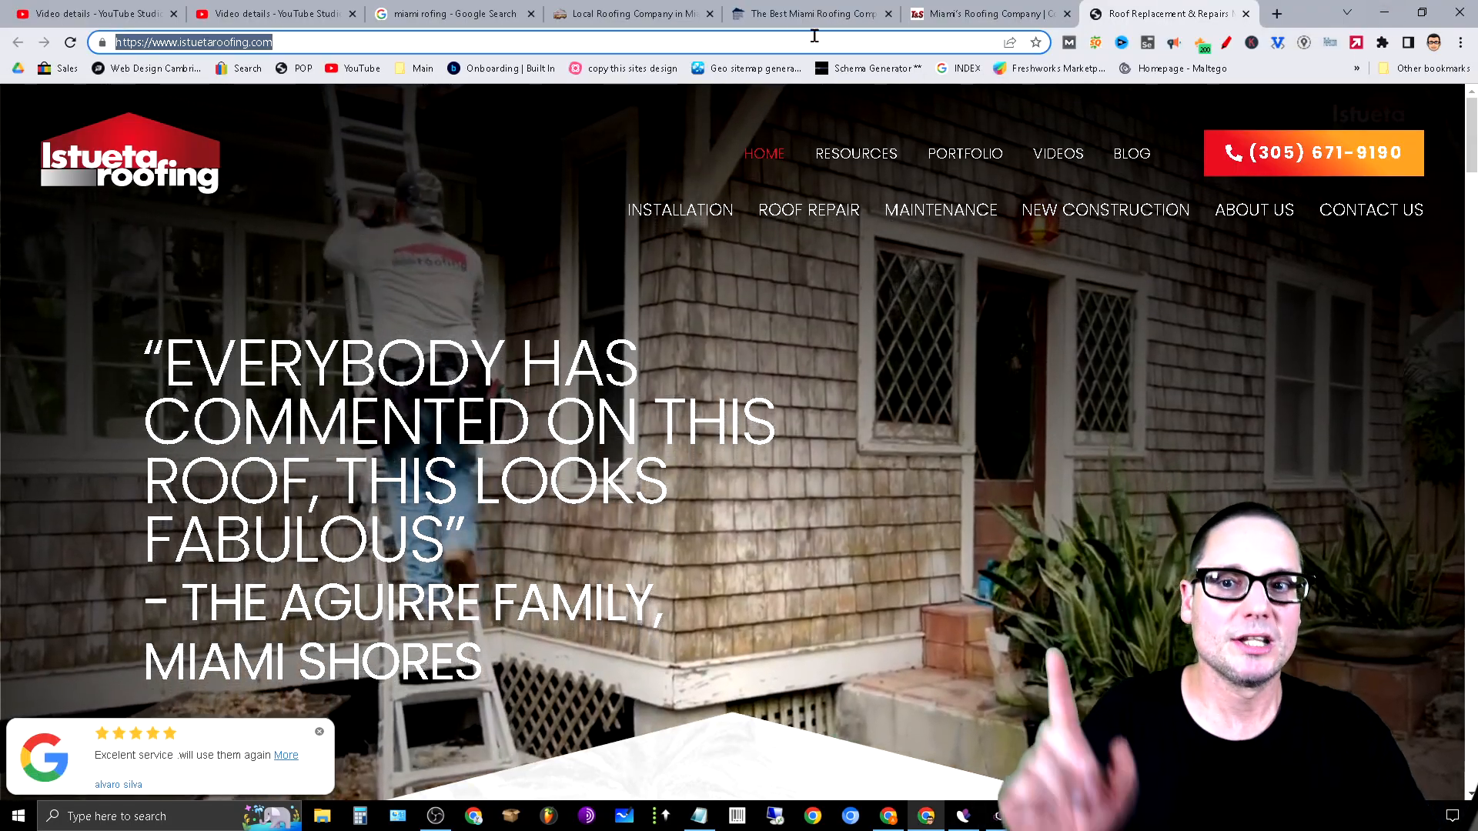
Copy the aebrothersroofing.com web address from its site tab and return to the SEMrush report
click(622, 14)
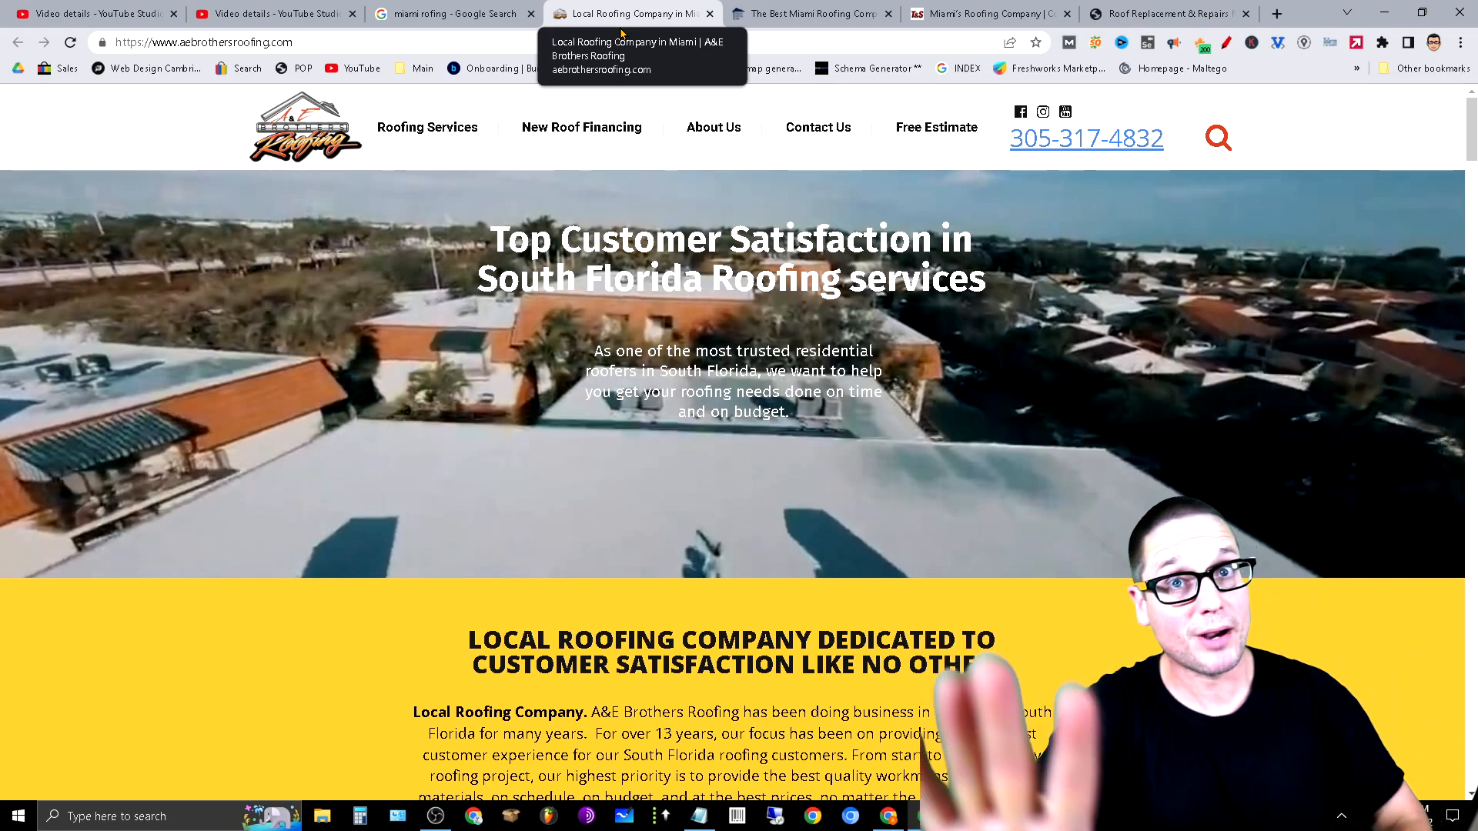
click(319, 46)
right_click(214, 45)
click(255, 127)
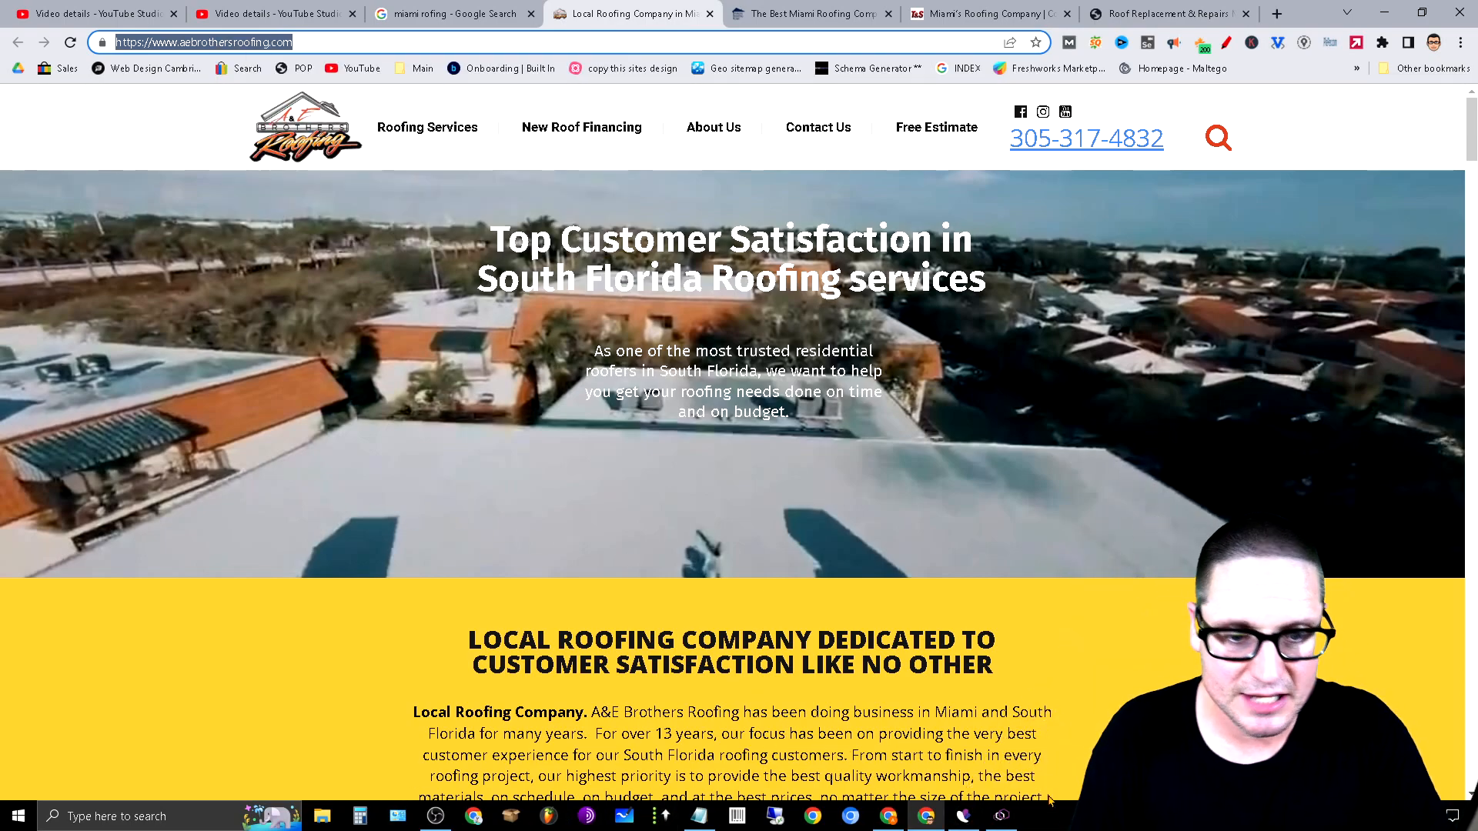
click(1001, 818)
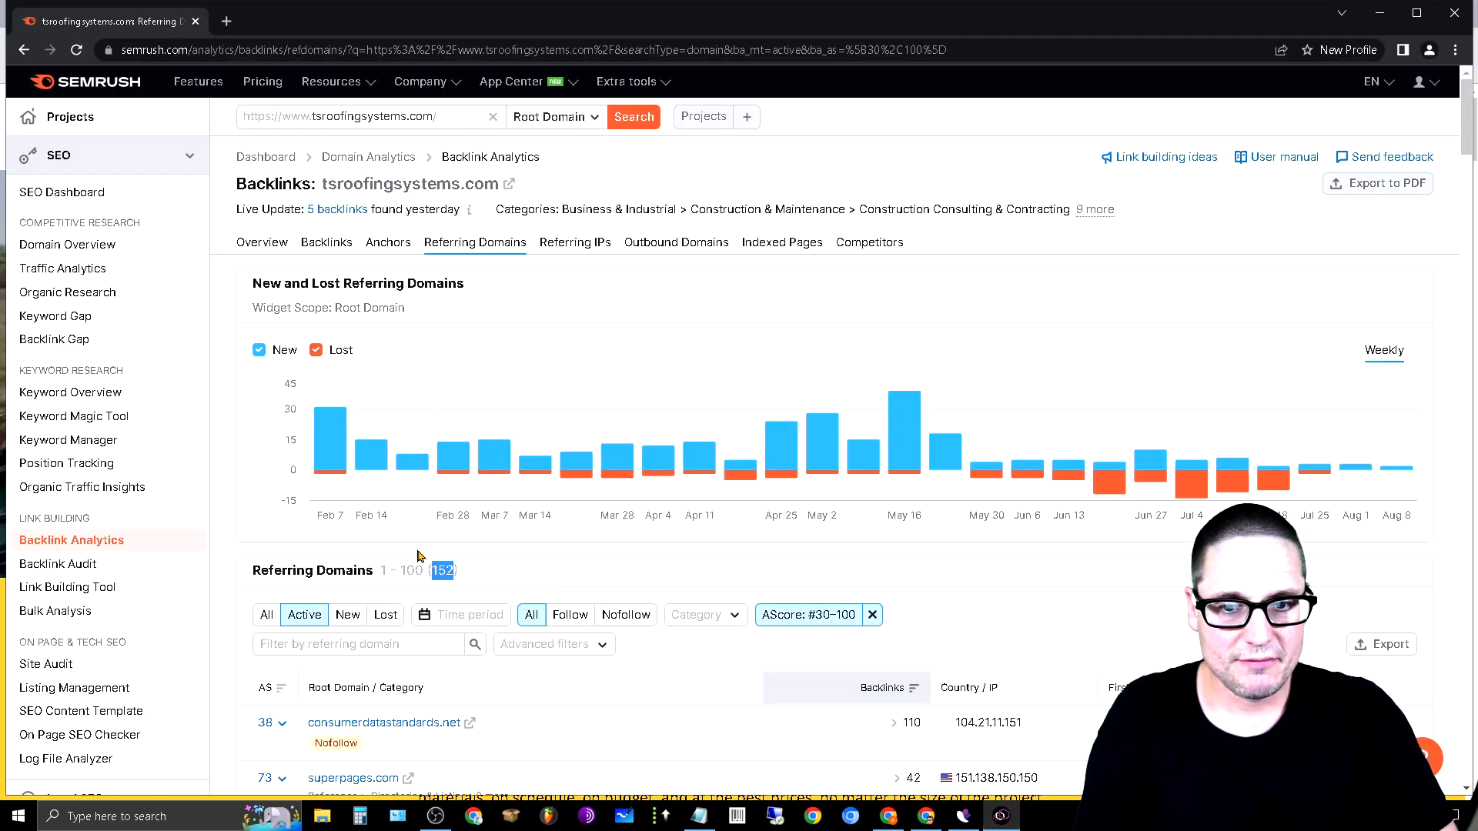
Paste aebrothersroofing.com into the SEMrush search box and run its backlink search
click(454, 116)
key(ctrl+v)
key(Return)
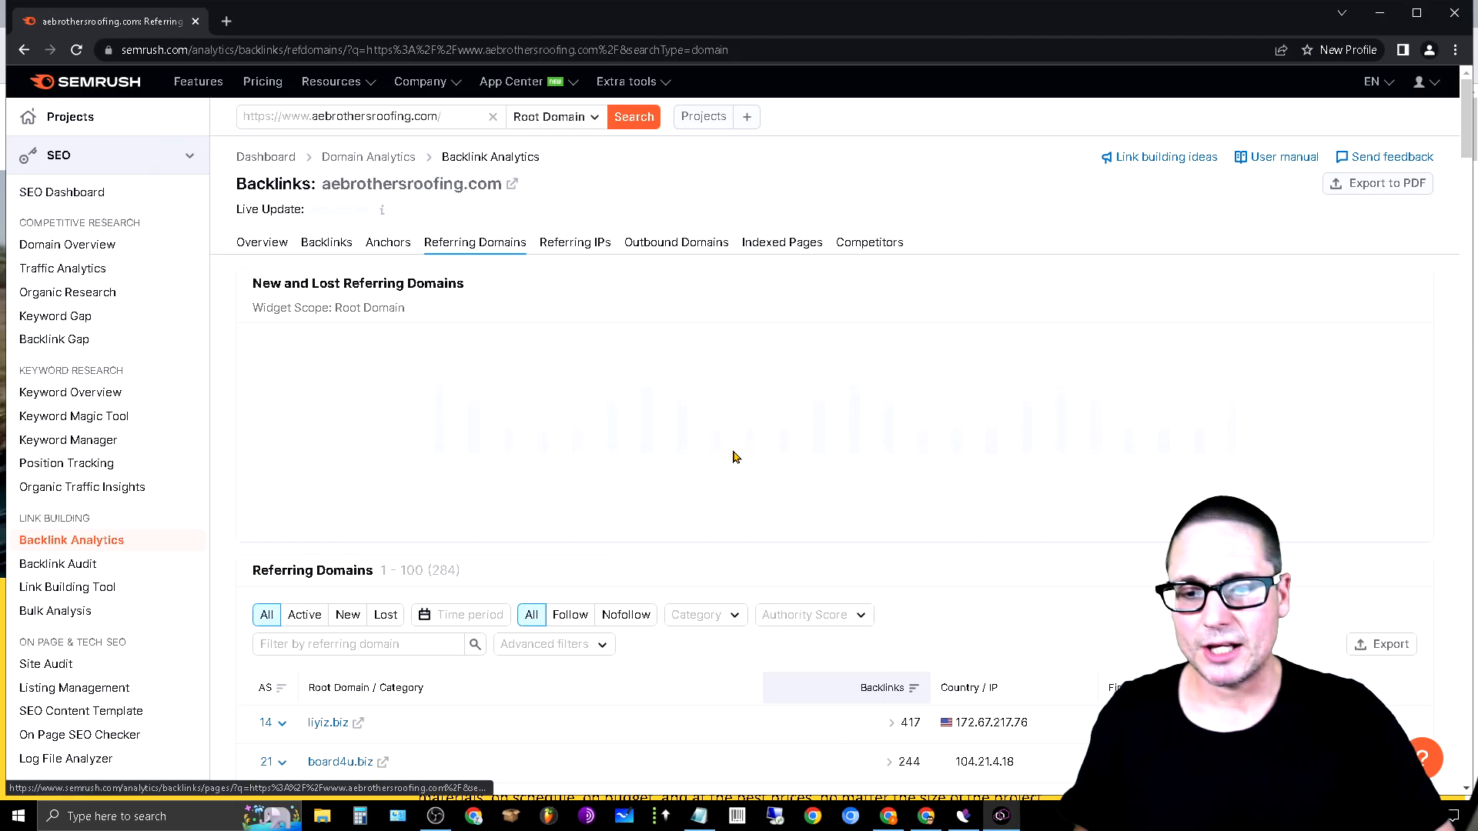
Filter its referring domains to active ones with Authority Score 30–100, leaving 65
click(305, 616)
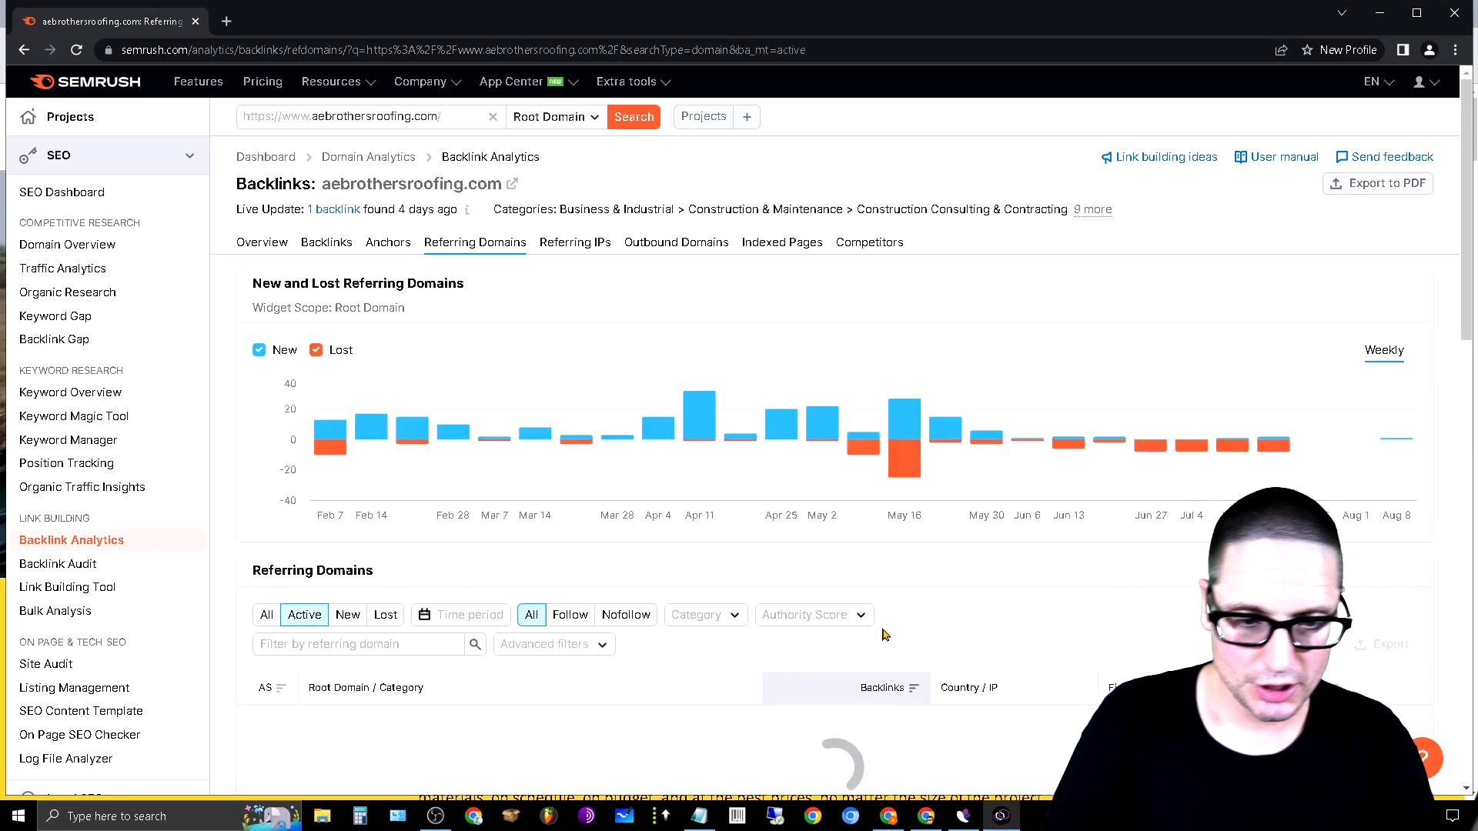
click(855, 616)
scroll(854, 639, down, 10)
scroll(935, 285, up, 7)
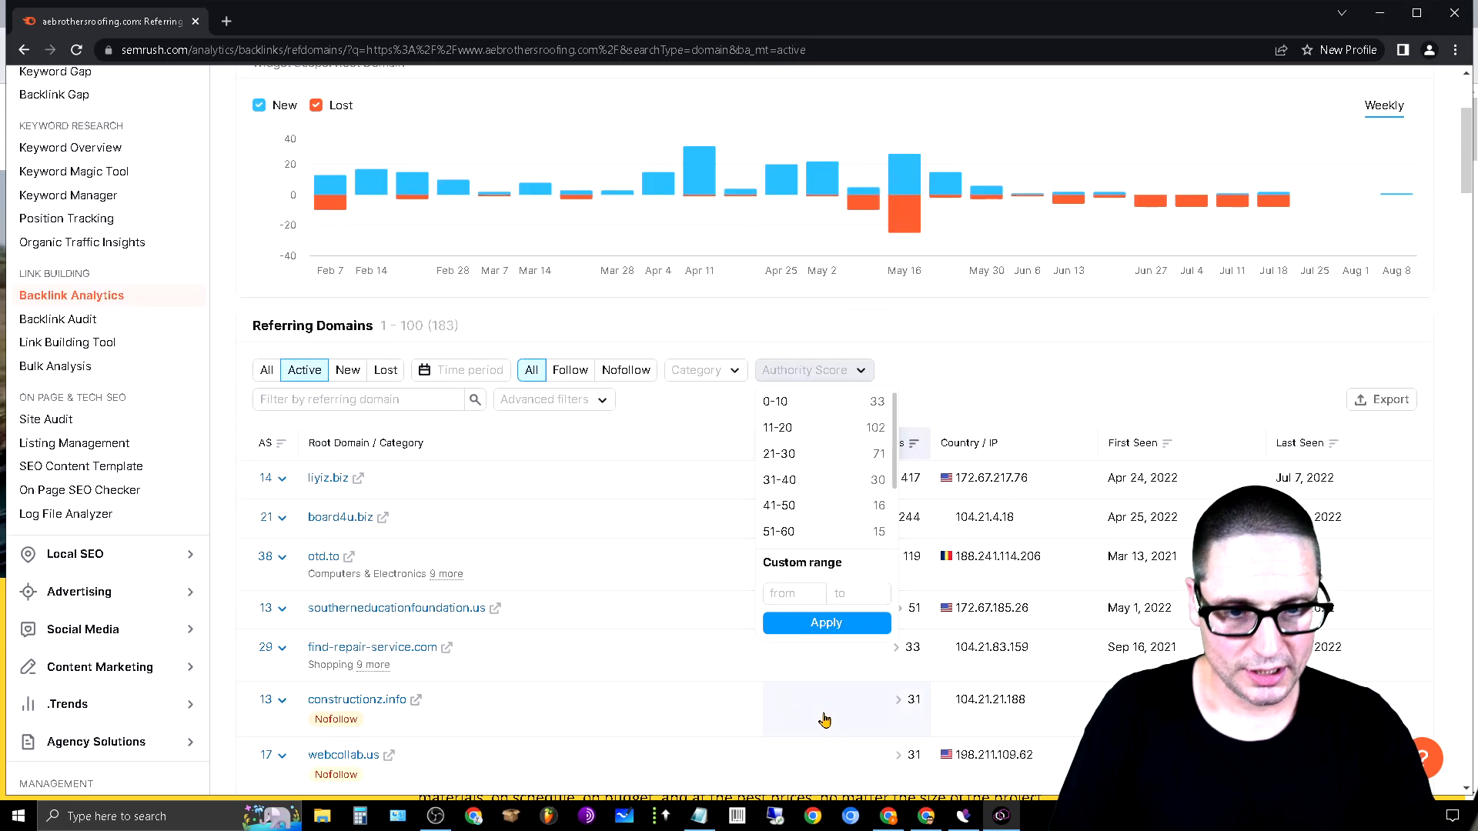
text(30)
key(Tab)
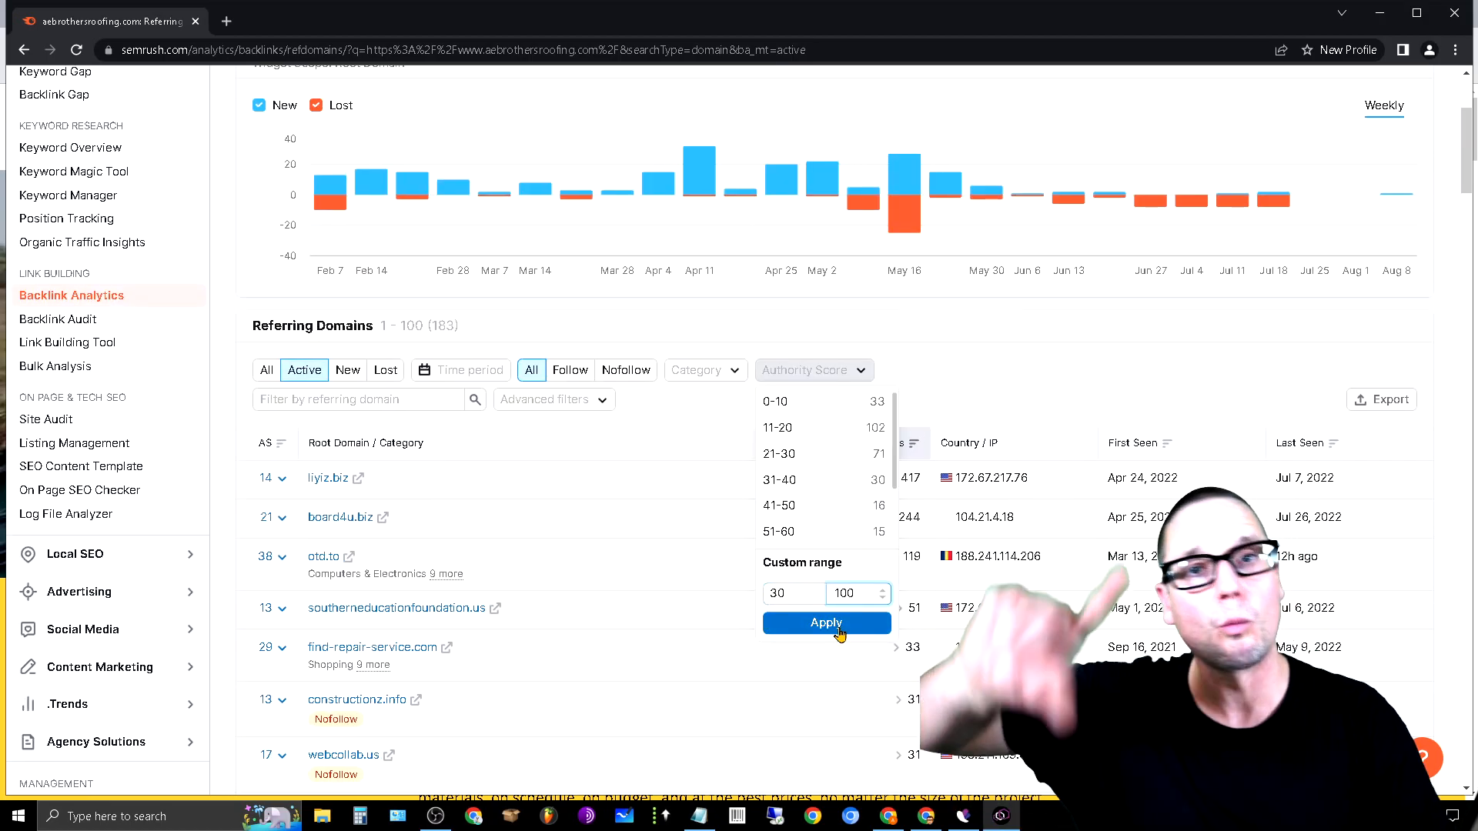
click(840, 633)
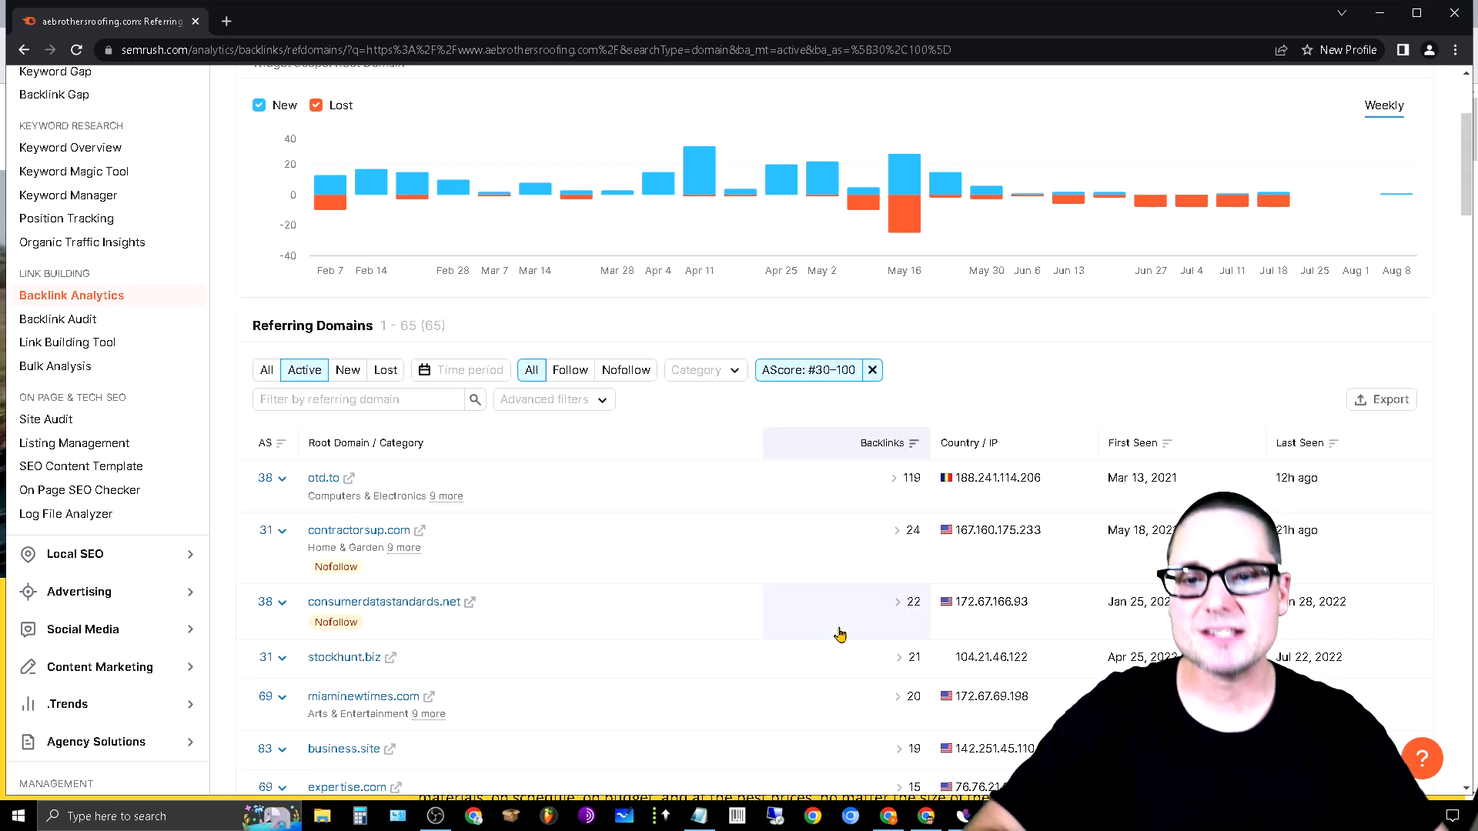
click(360, 817)
Calculate 152 − 65 in Calculator, giving 87
click(247, 397)
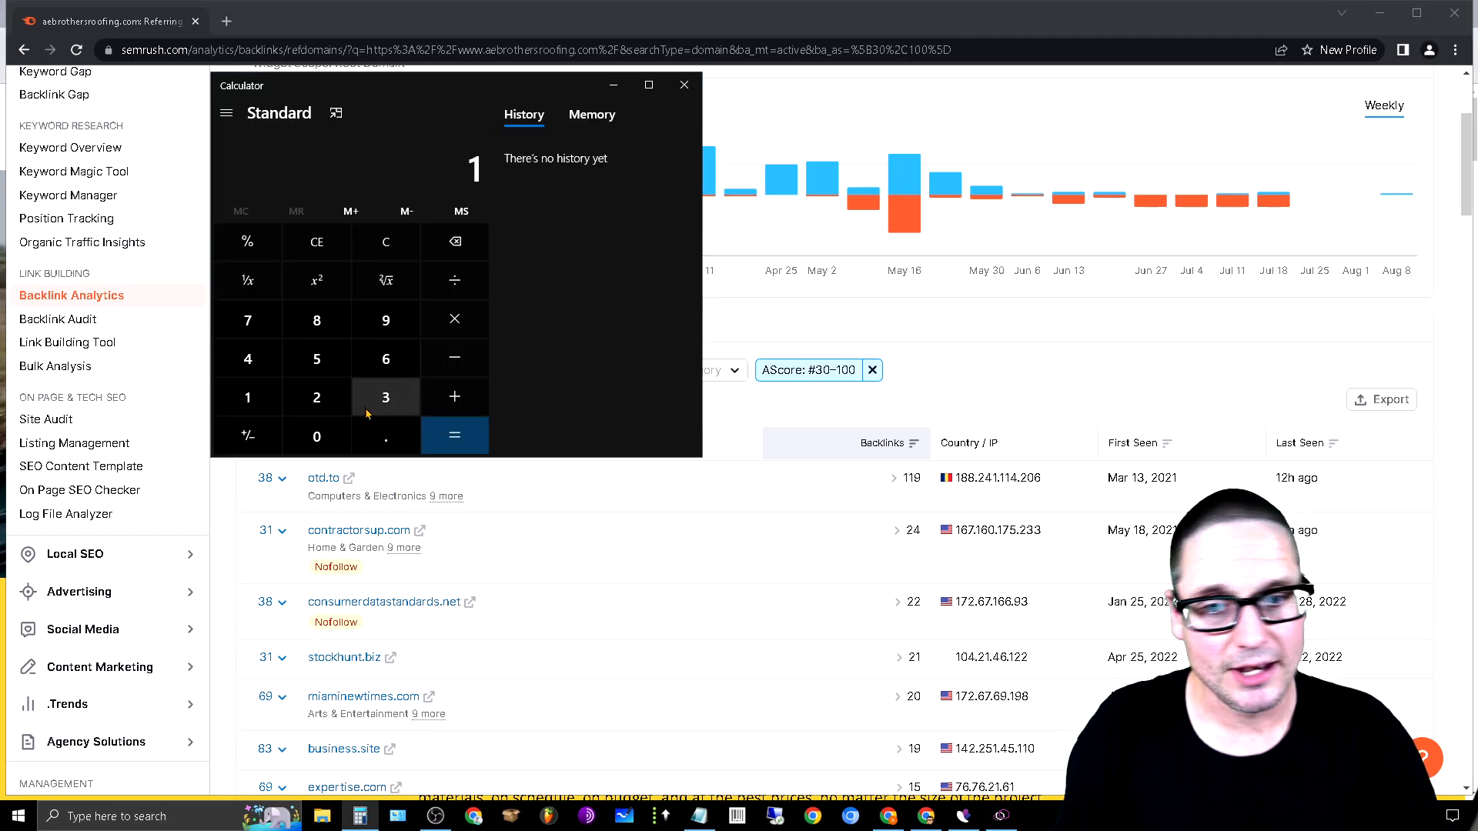
click(317, 359)
click(316, 397)
click(454, 357)
click(386, 358)
click(317, 358)
click(454, 436)
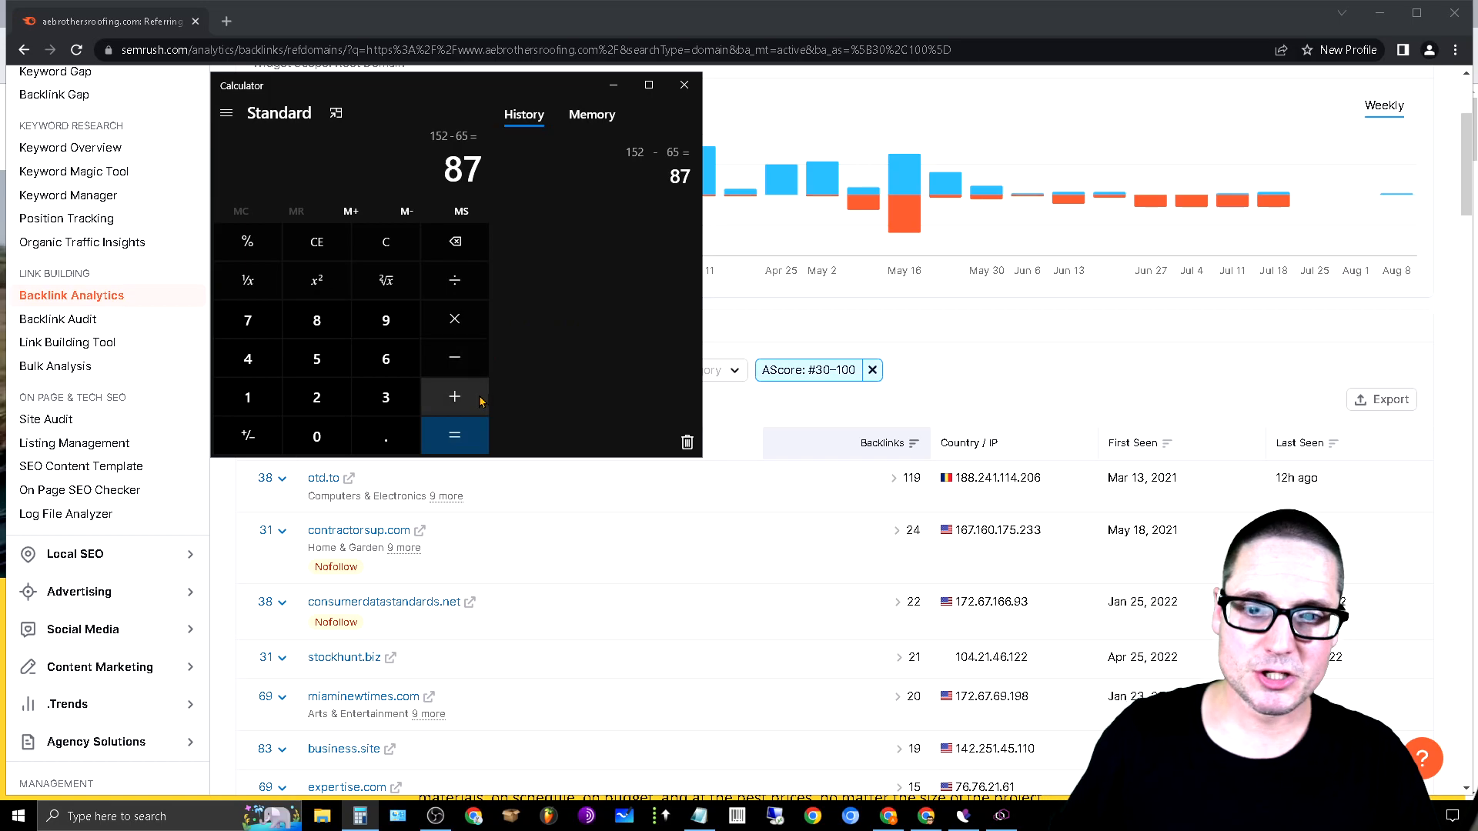
Divide 87 by 8 to get 10.875, then close the calculator
click(455, 280)
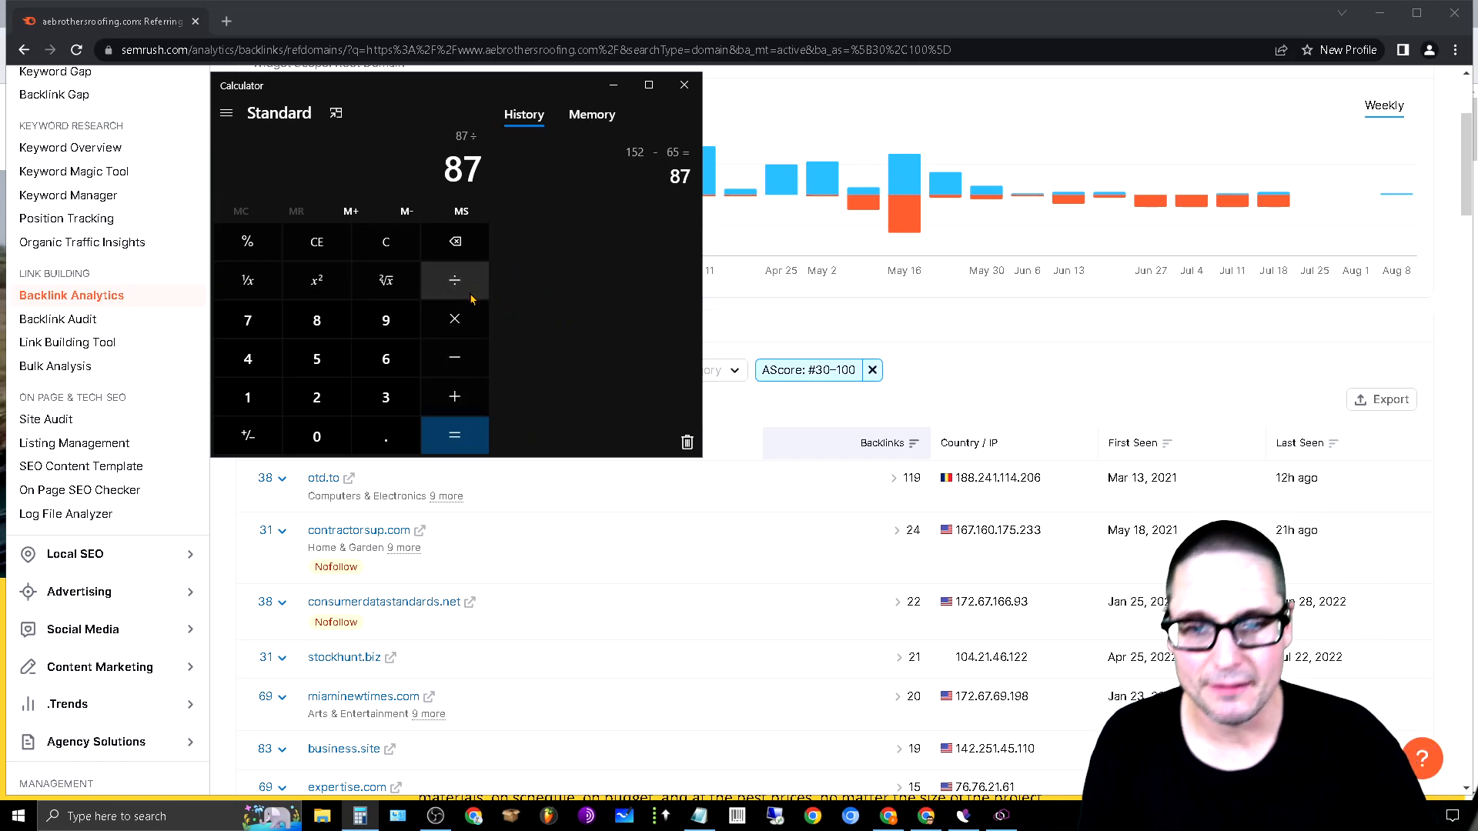
click(317, 320)
click(477, 435)
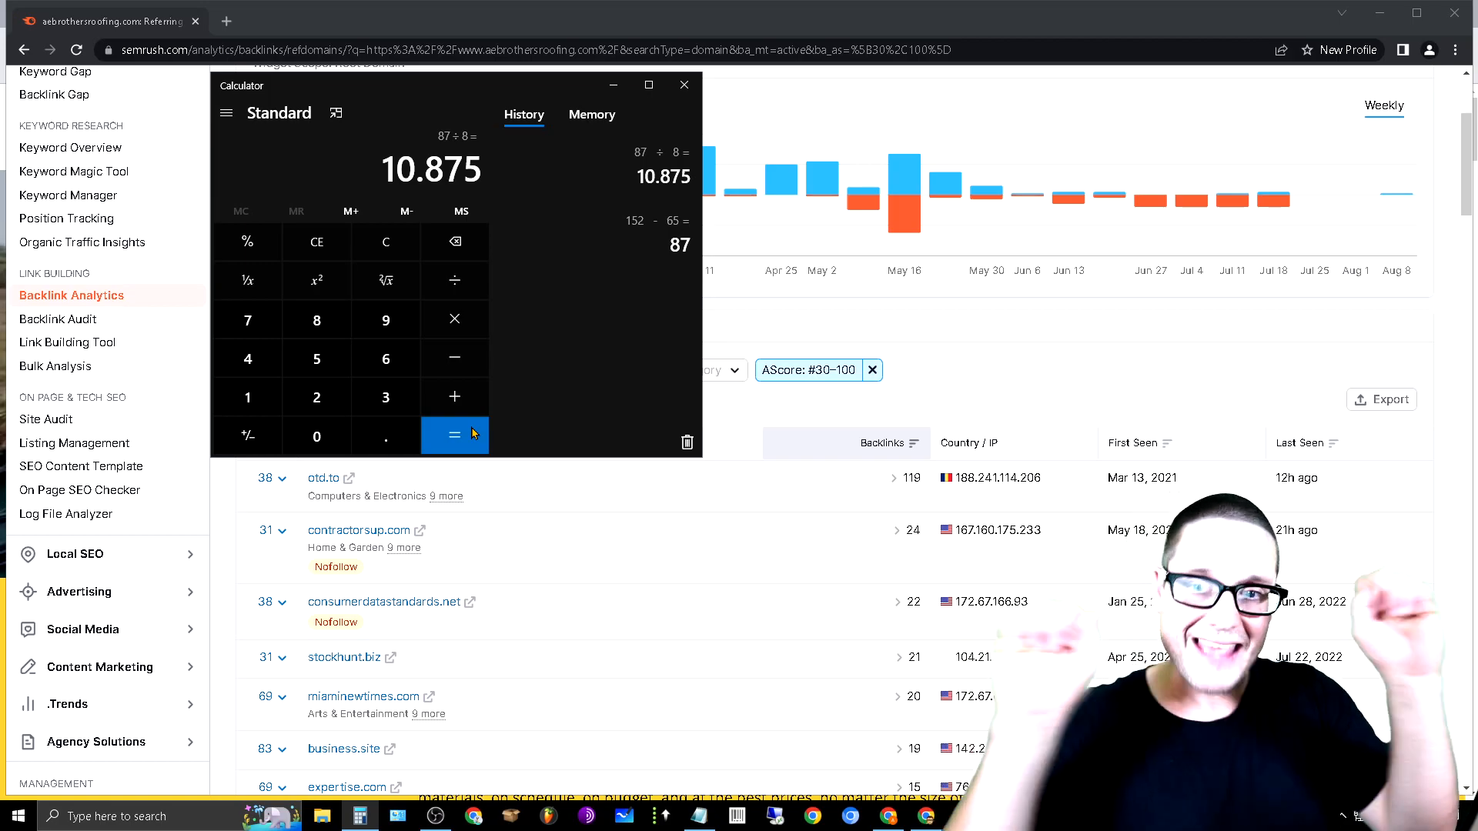
click(695, 90)
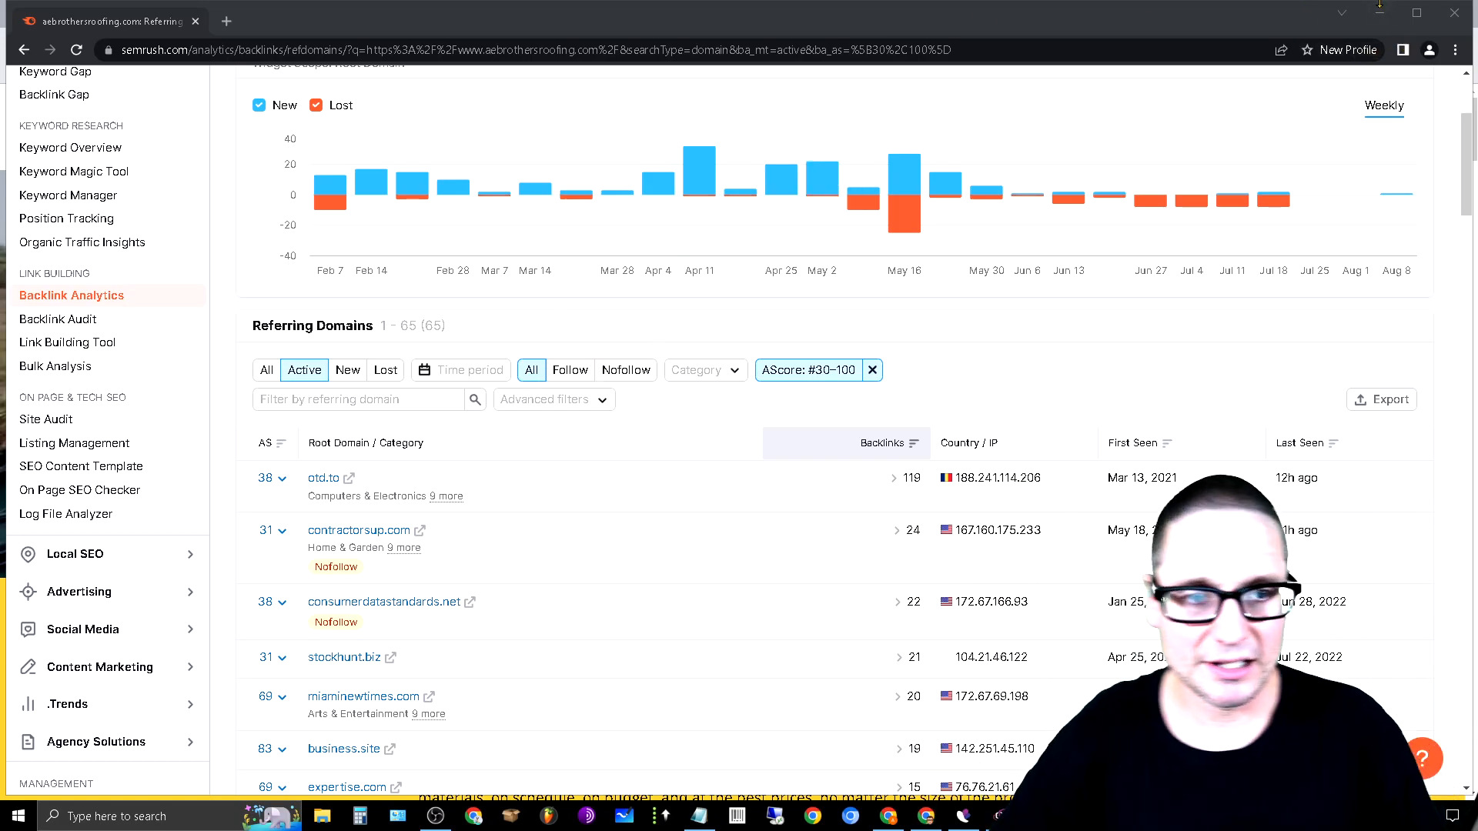
Narrow aebrothersroofing.com's referring domains to follow links only, showing 33
click(1385, 12)
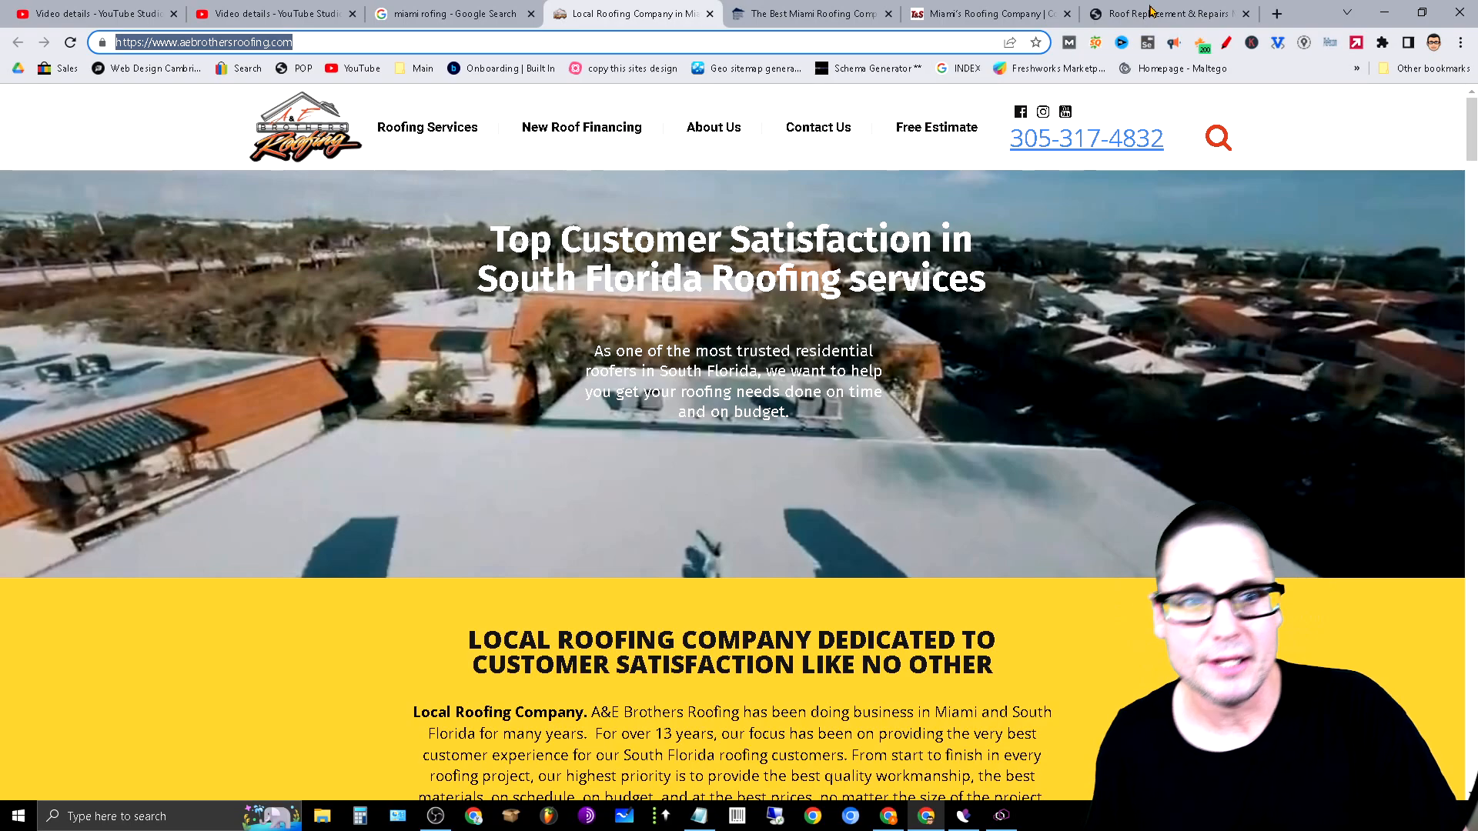
click(1007, 818)
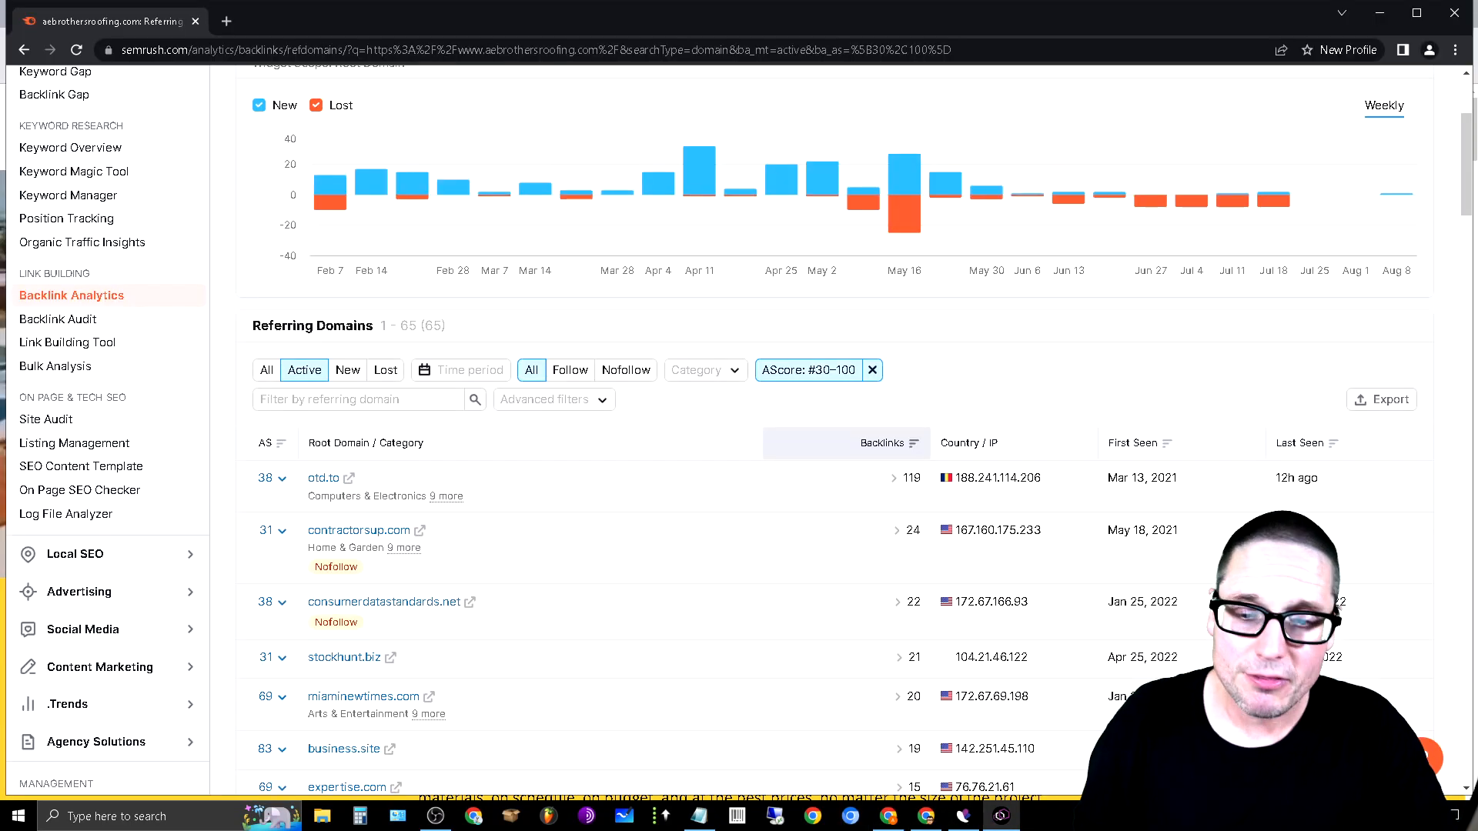
click(579, 378)
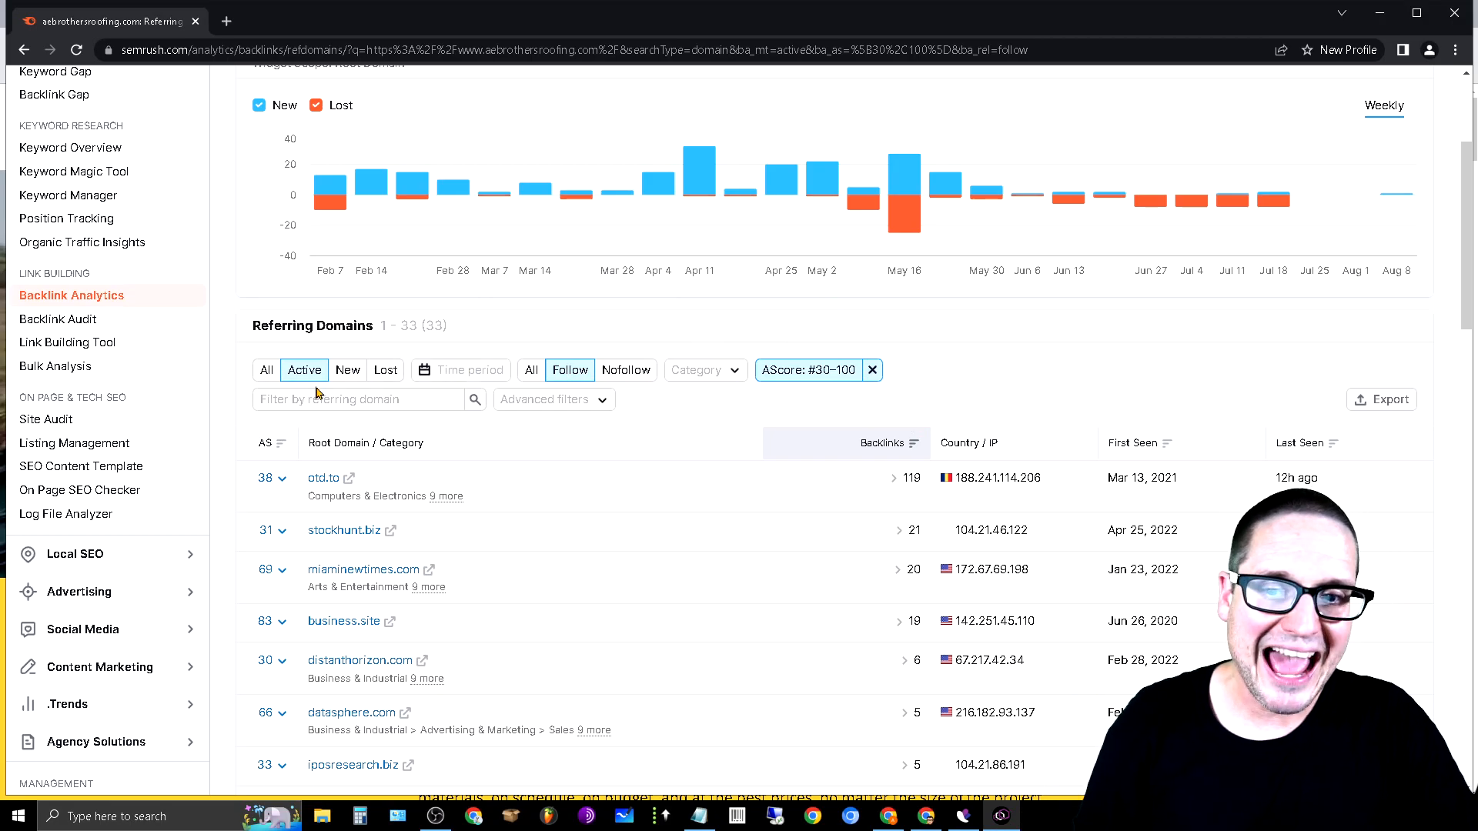
Go back through history to tsroofingsystems.com's active AScore 30–100 referring domains (152)
scroll(439, 562, up, 3)
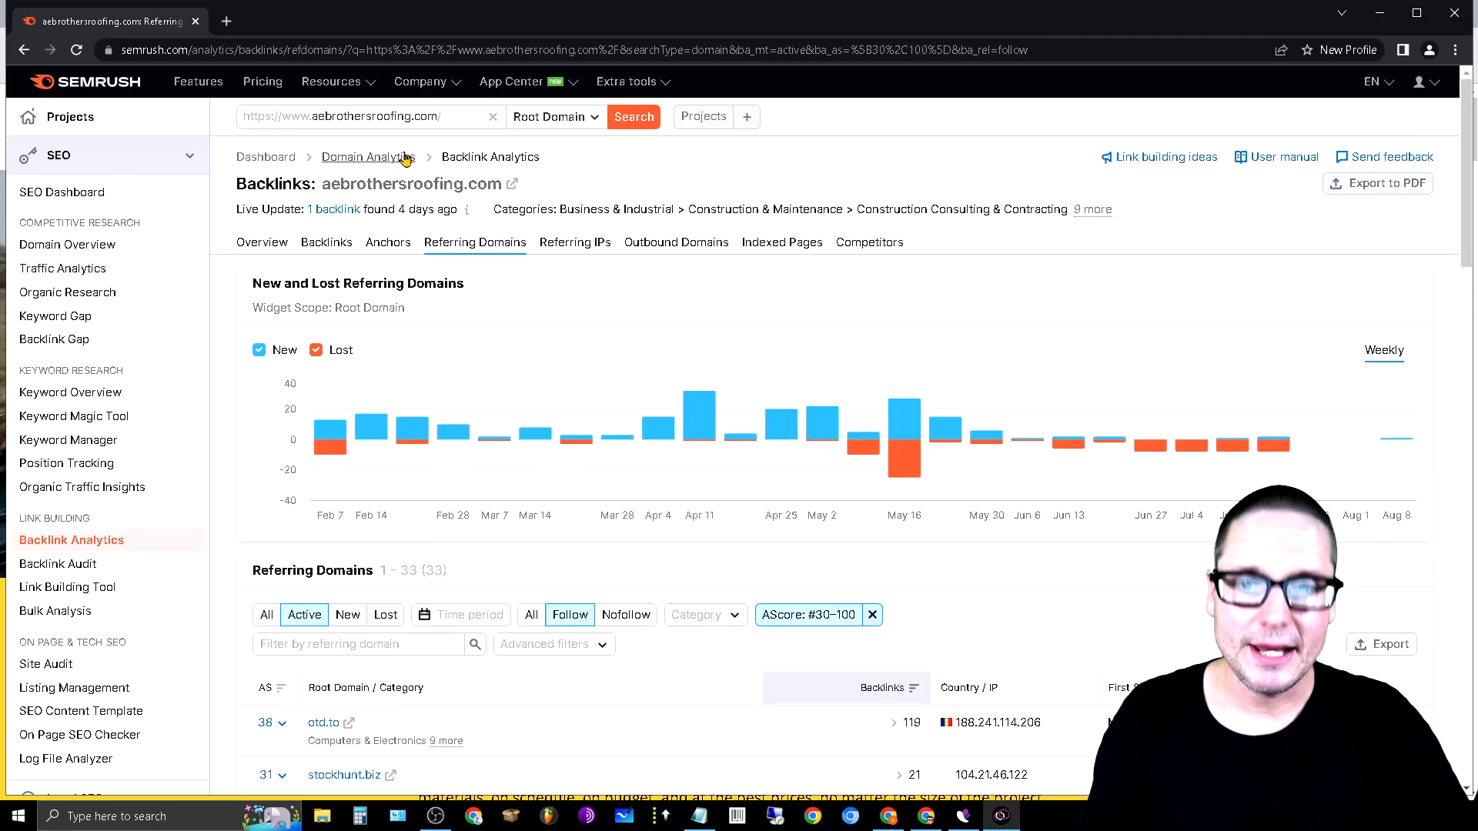
drag(473, 118, 240, 118)
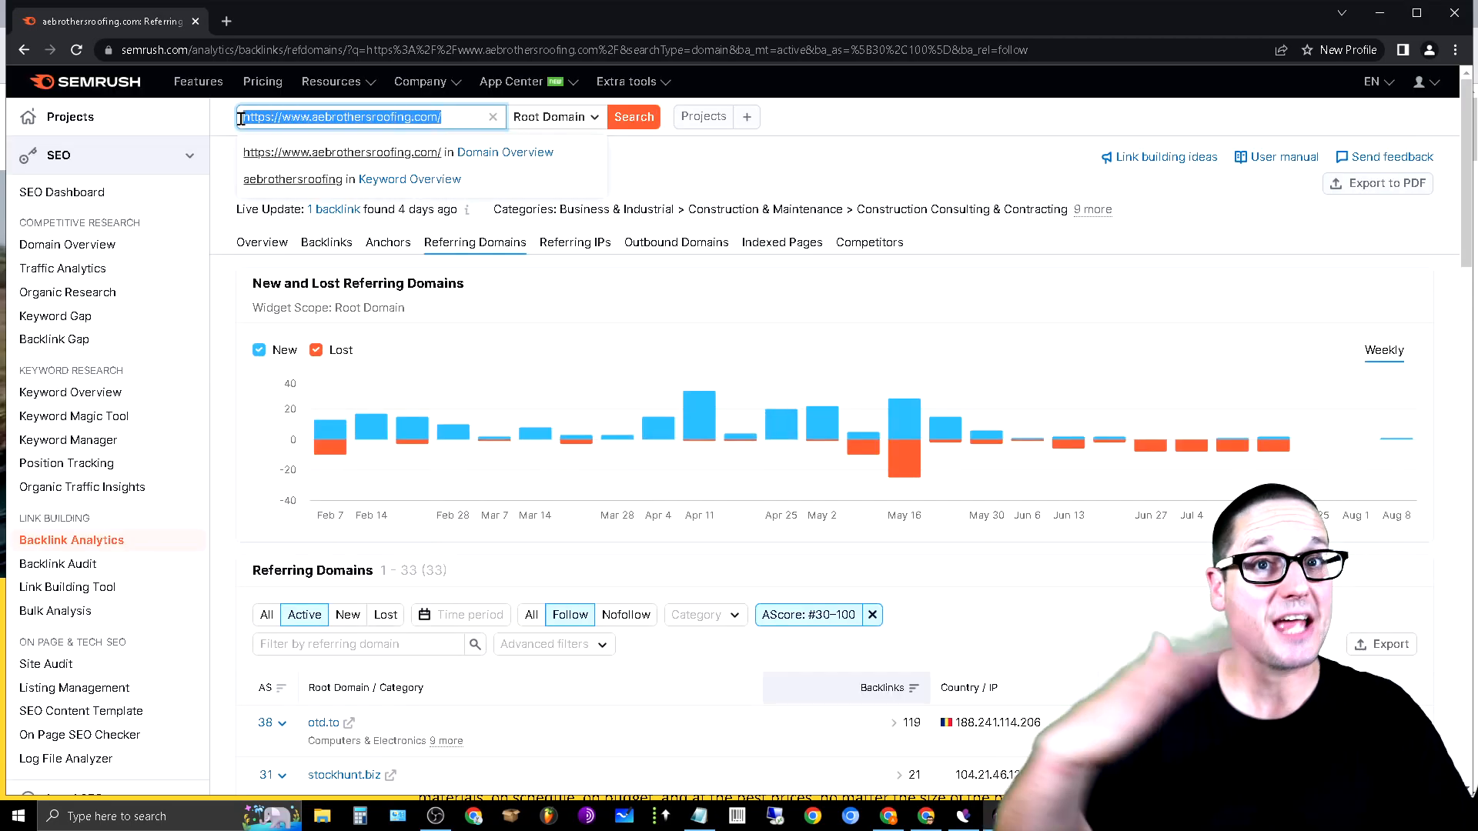
click(19, 52)
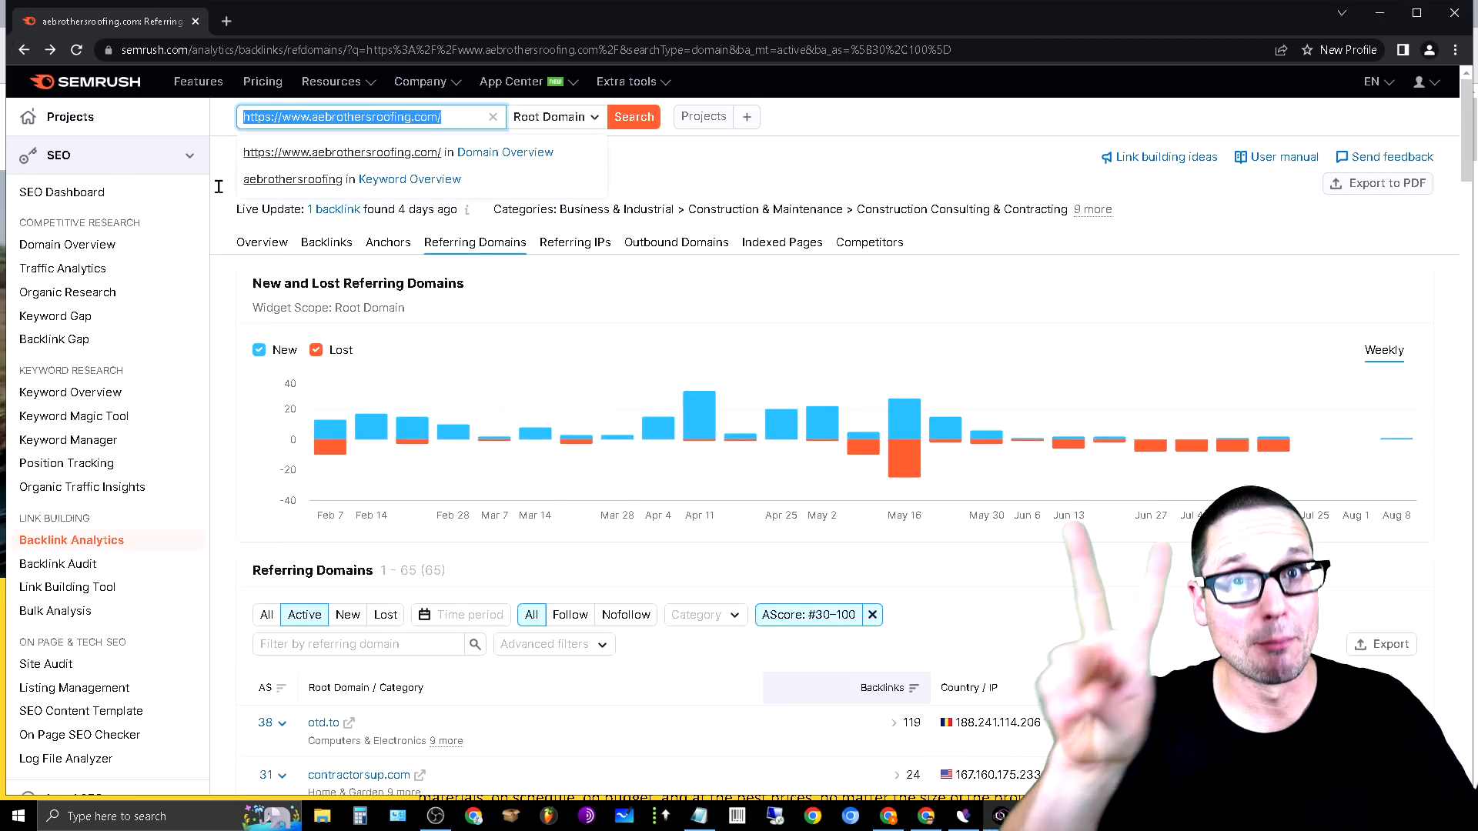
click(25, 53)
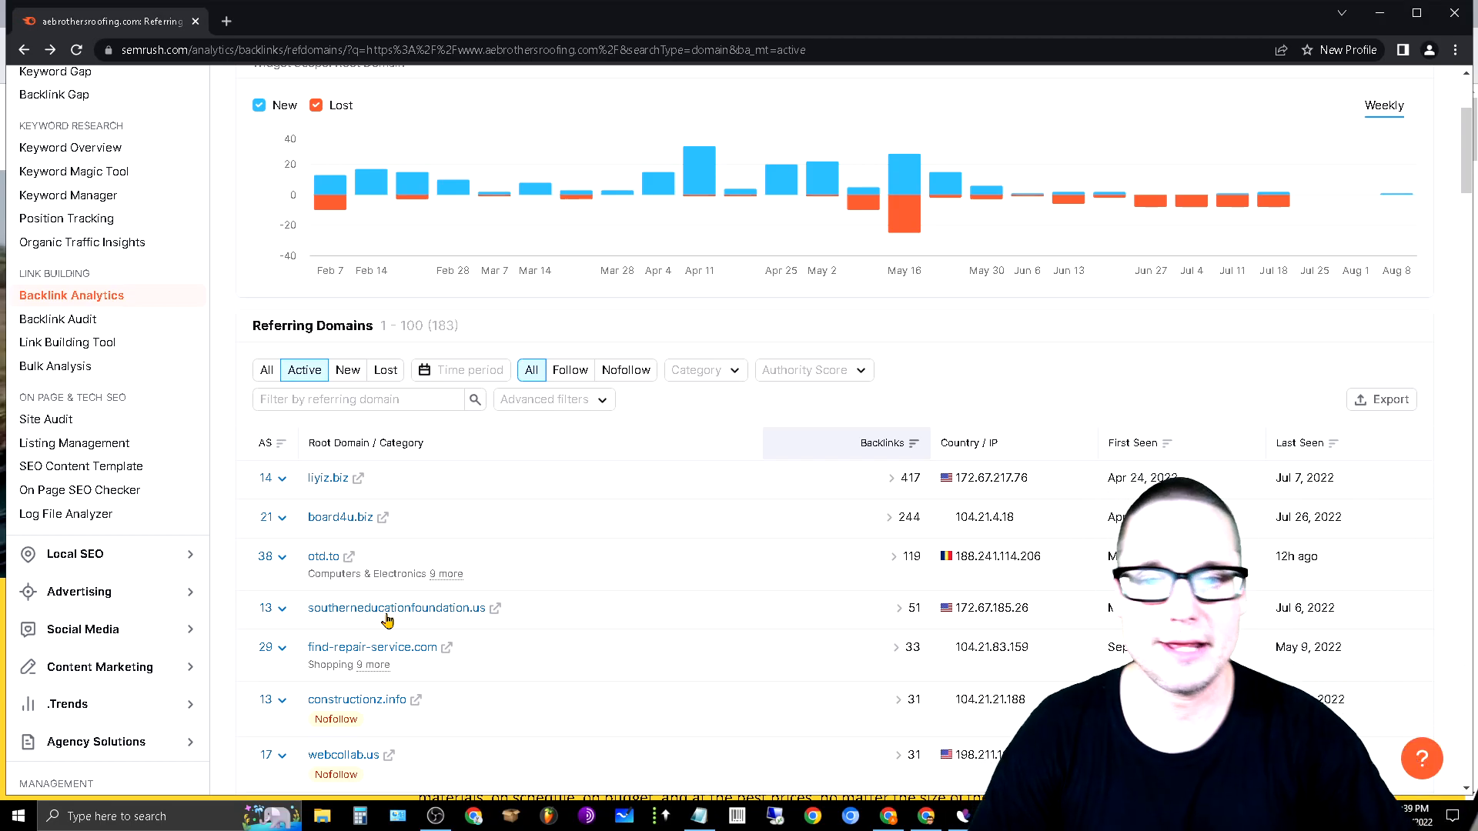
scroll(386, 614, up, 3)
click(343, 117)
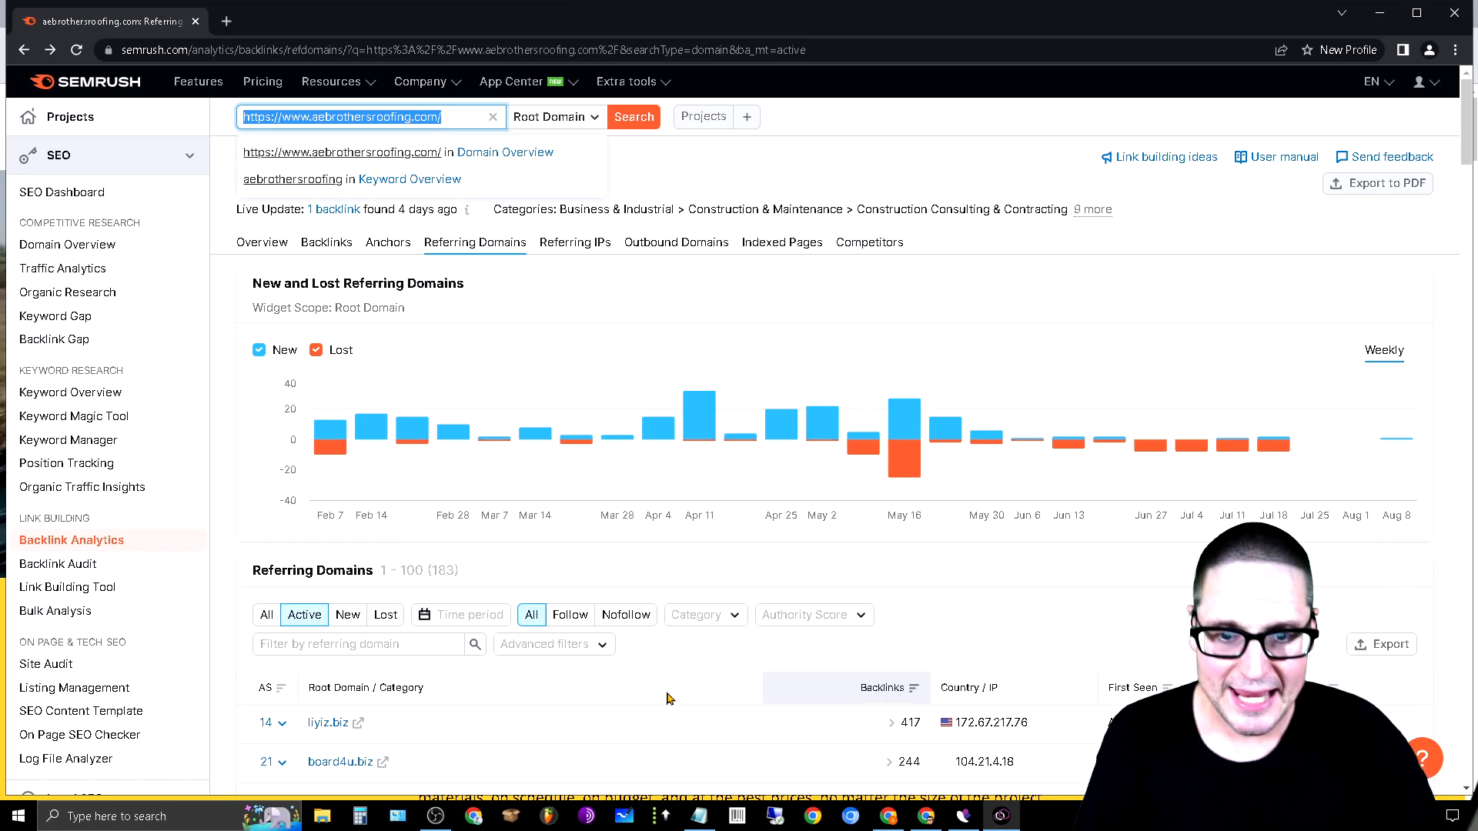
click(569, 616)
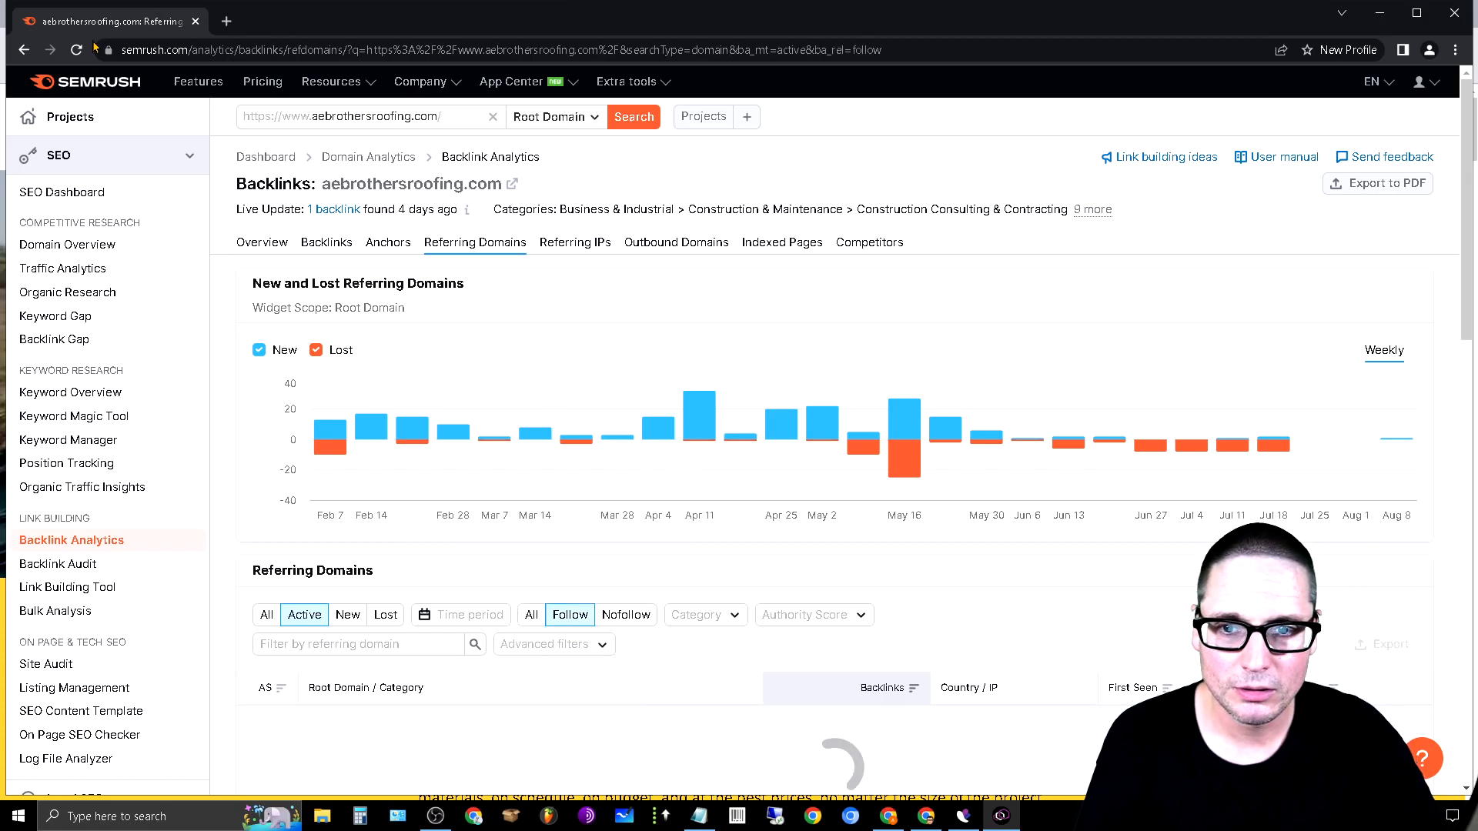
click(24, 49)
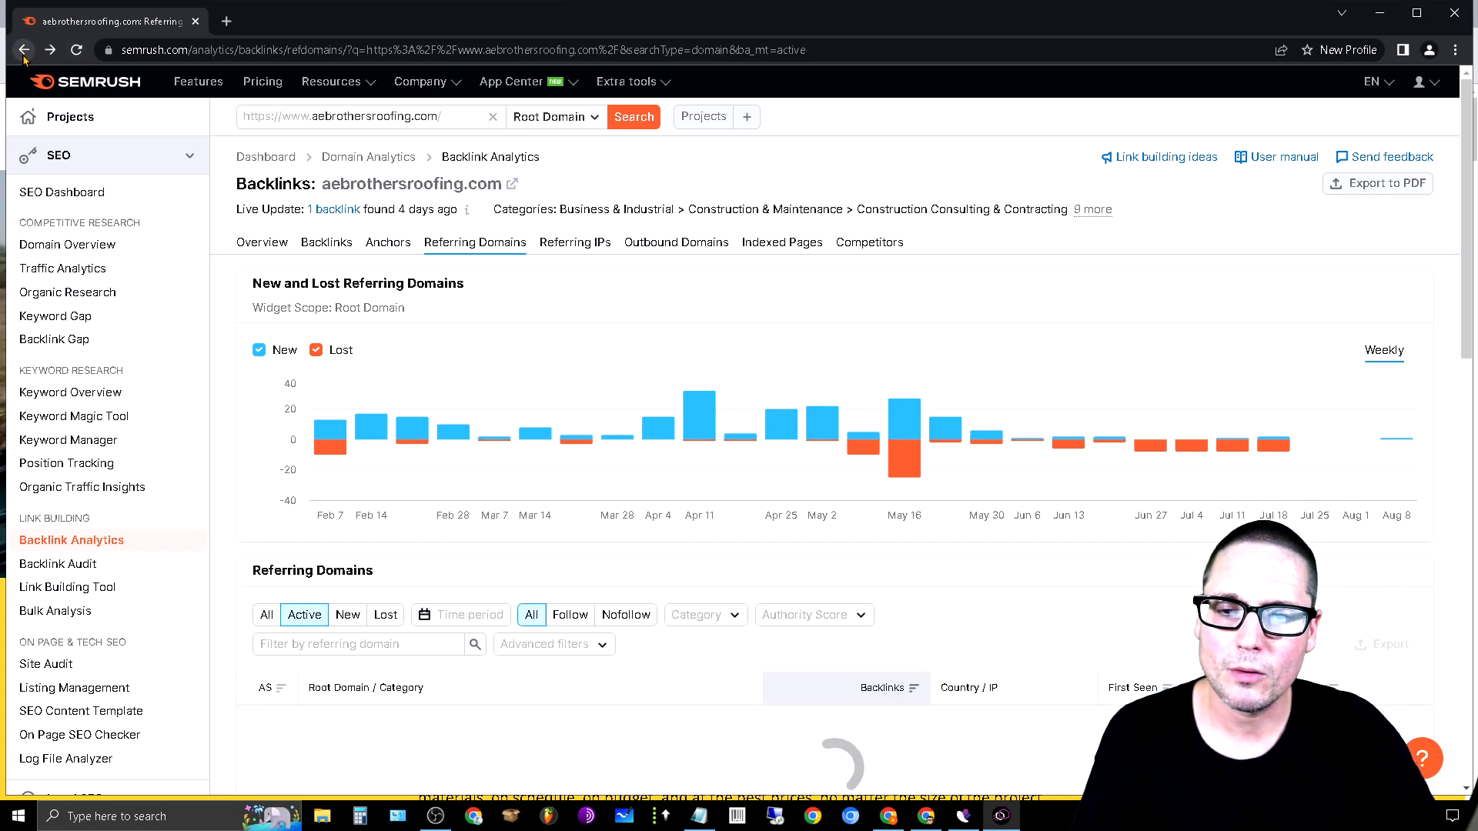
click(25, 50)
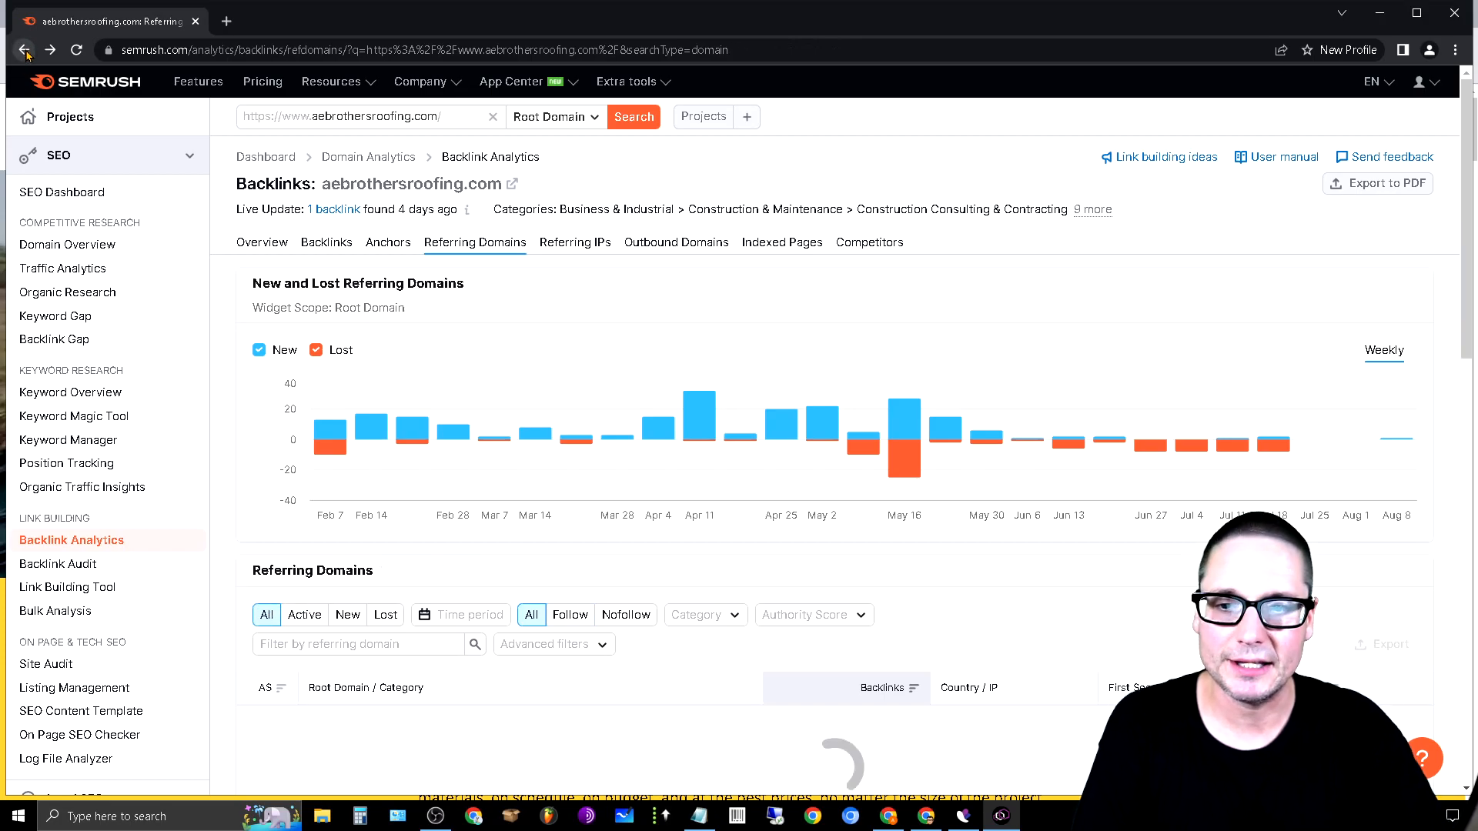
click(31, 55)
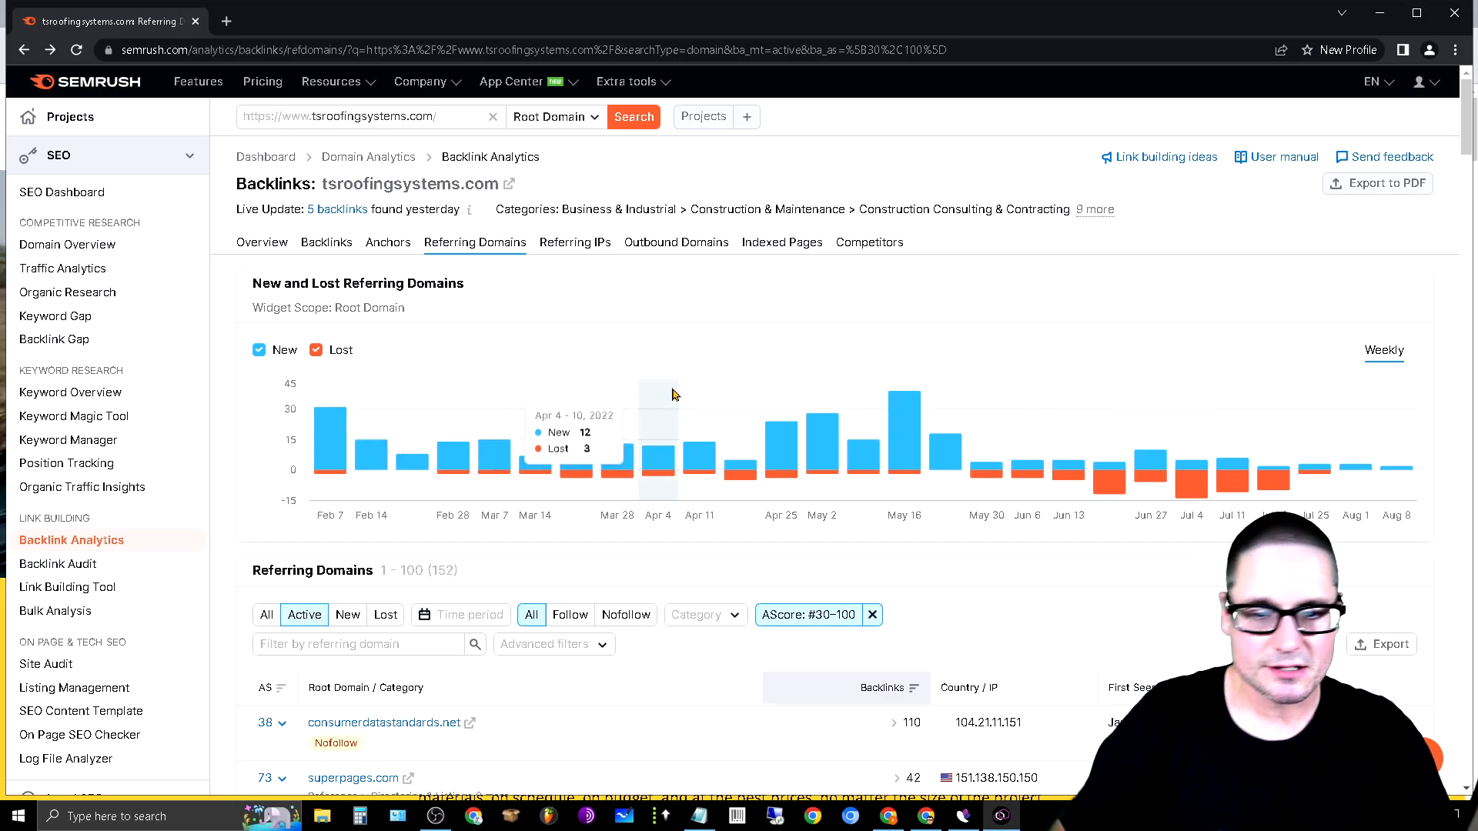
Limit tsroofingsystems.com's active referring domains to follow links, leaving 82
click(581, 625)
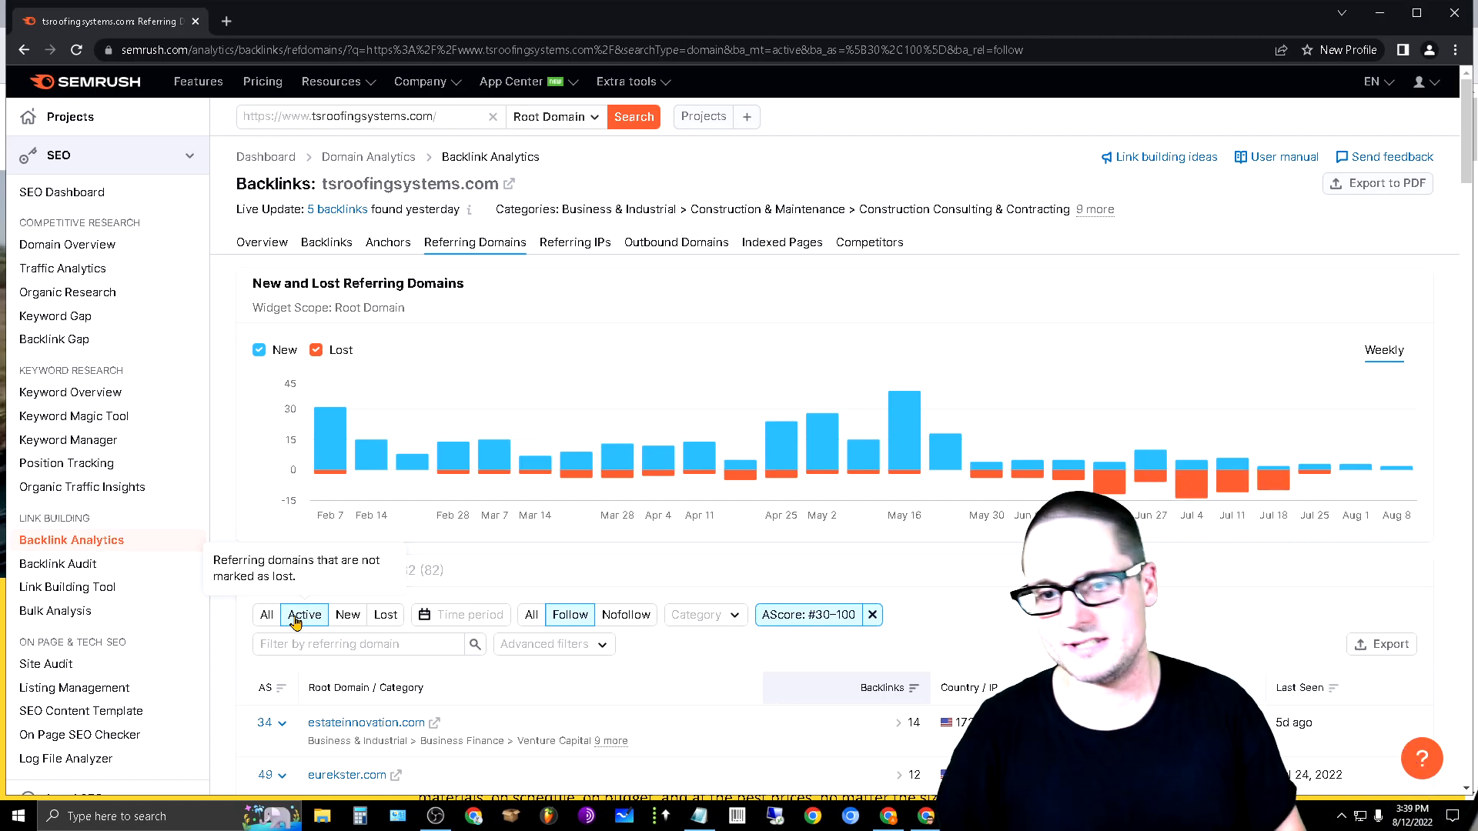
scroll(962, 631, down, 3)
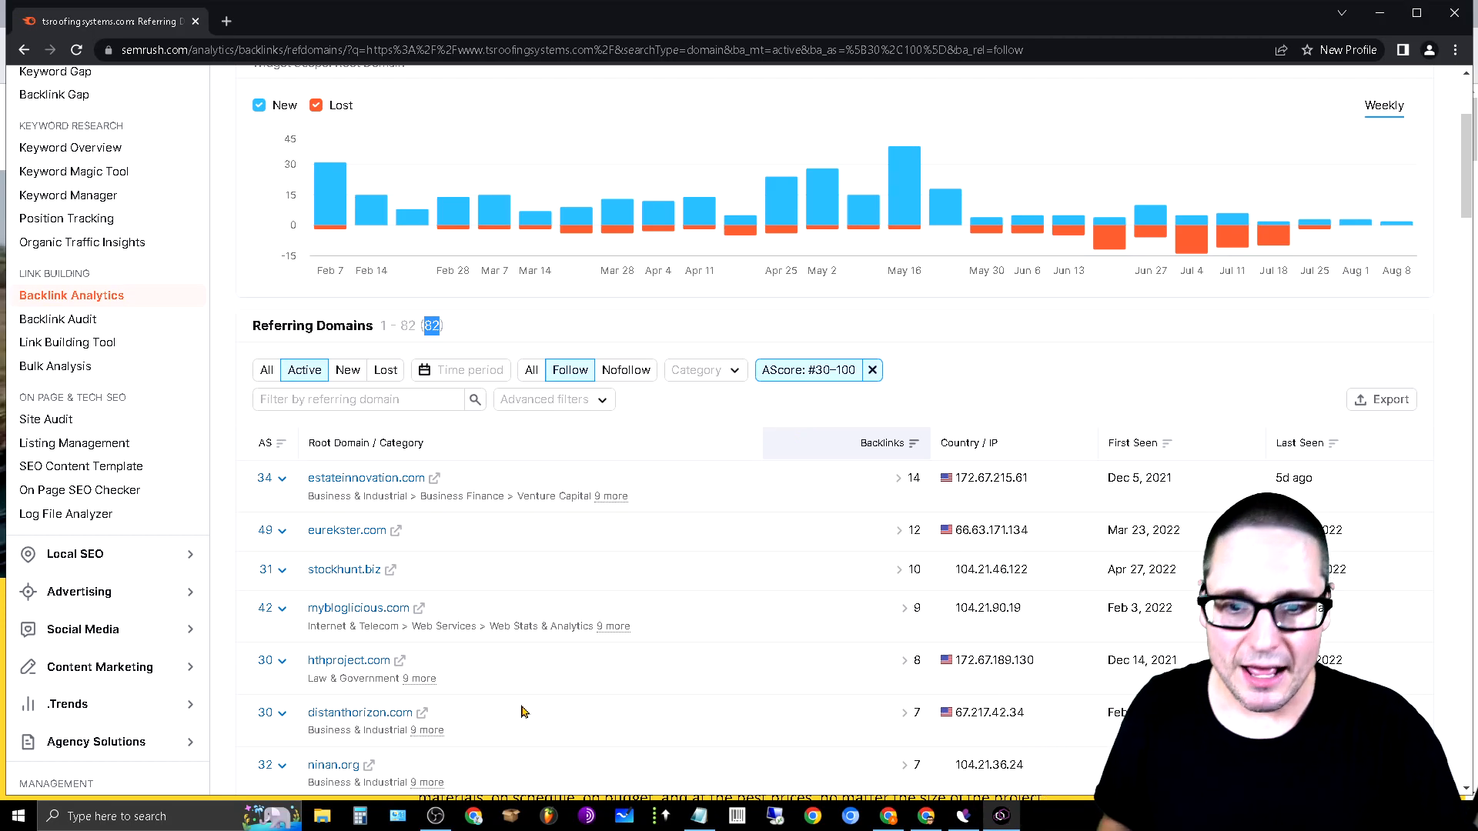
click(367, 822)
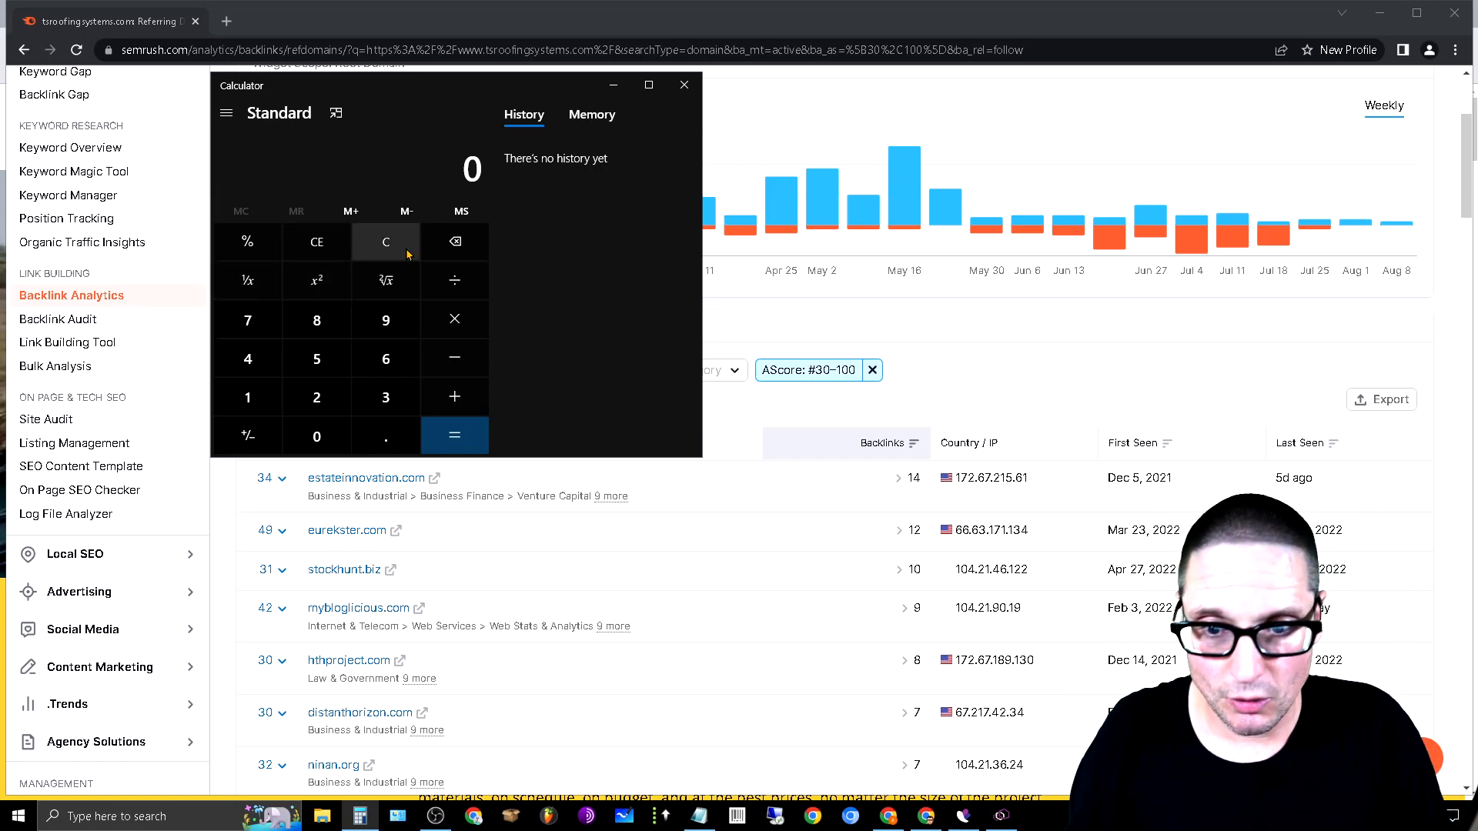
Move the calculator aside, compute 82 − 35 = 47, then minimise it
drag(429, 90, 218, 73)
drag(389, 89, 570, 105)
click(377, 299)
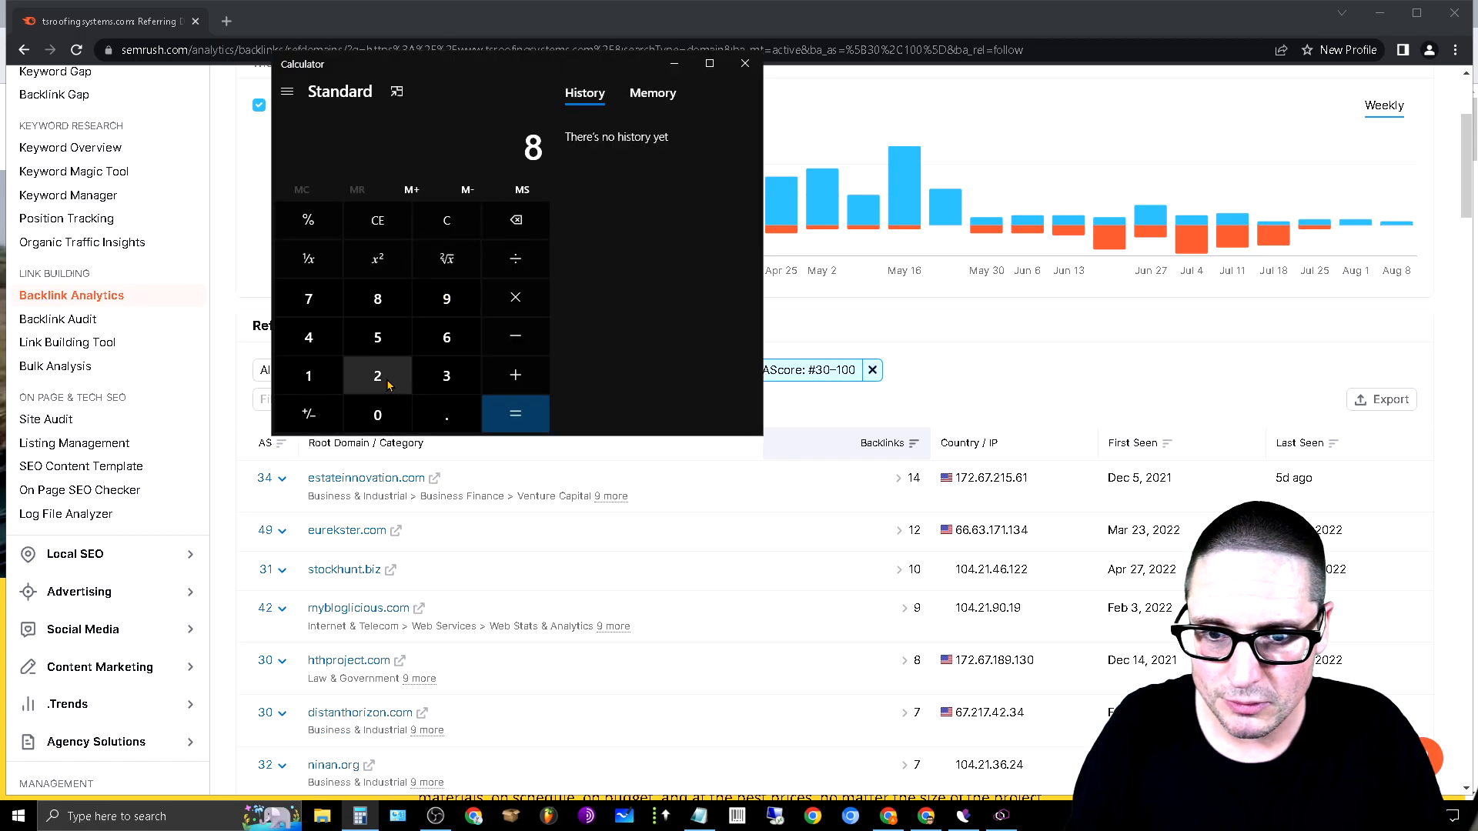
click(389, 385)
click(515, 337)
click(448, 377)
click(377, 337)
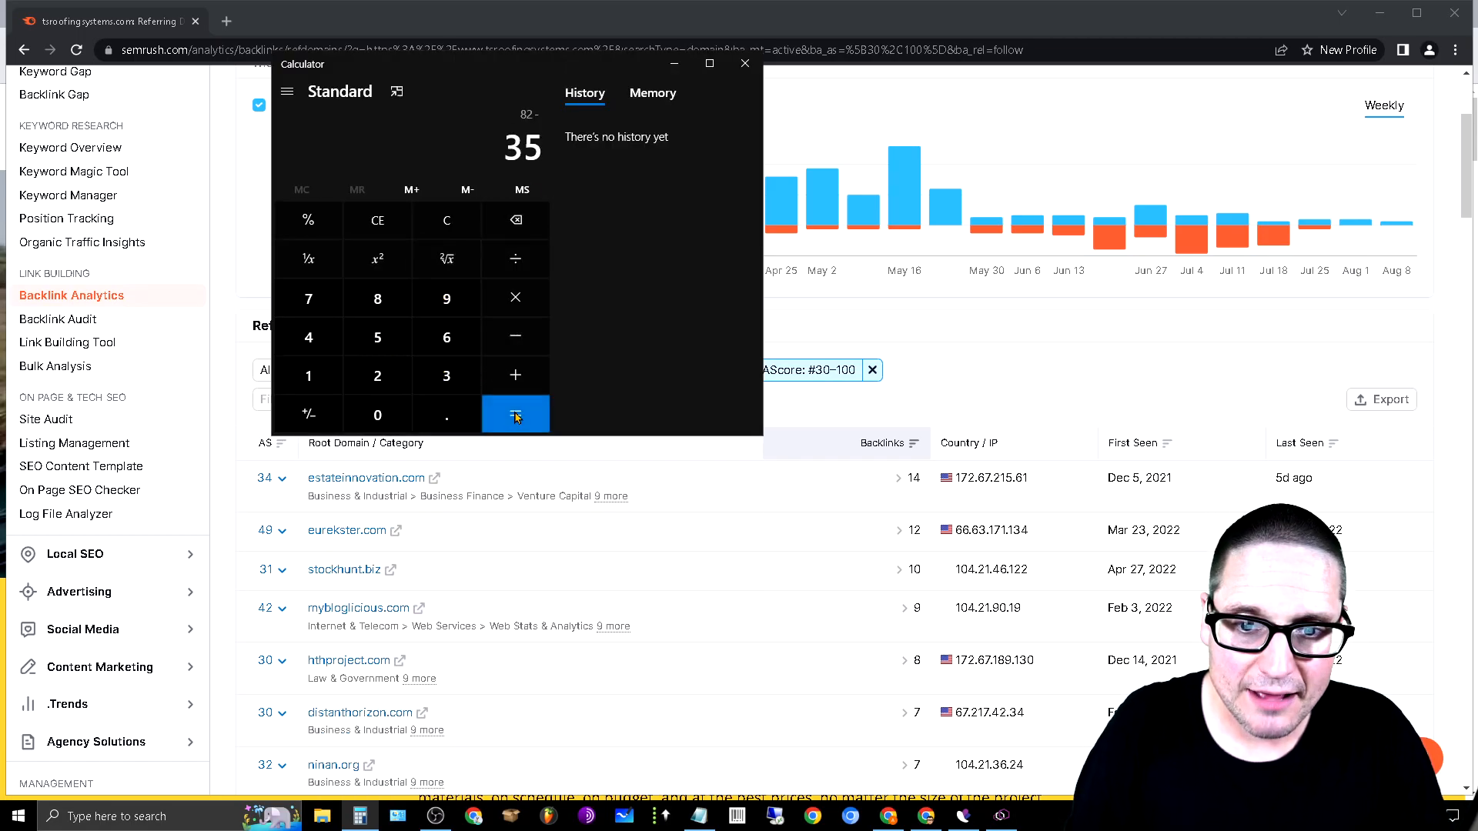
click(516, 418)
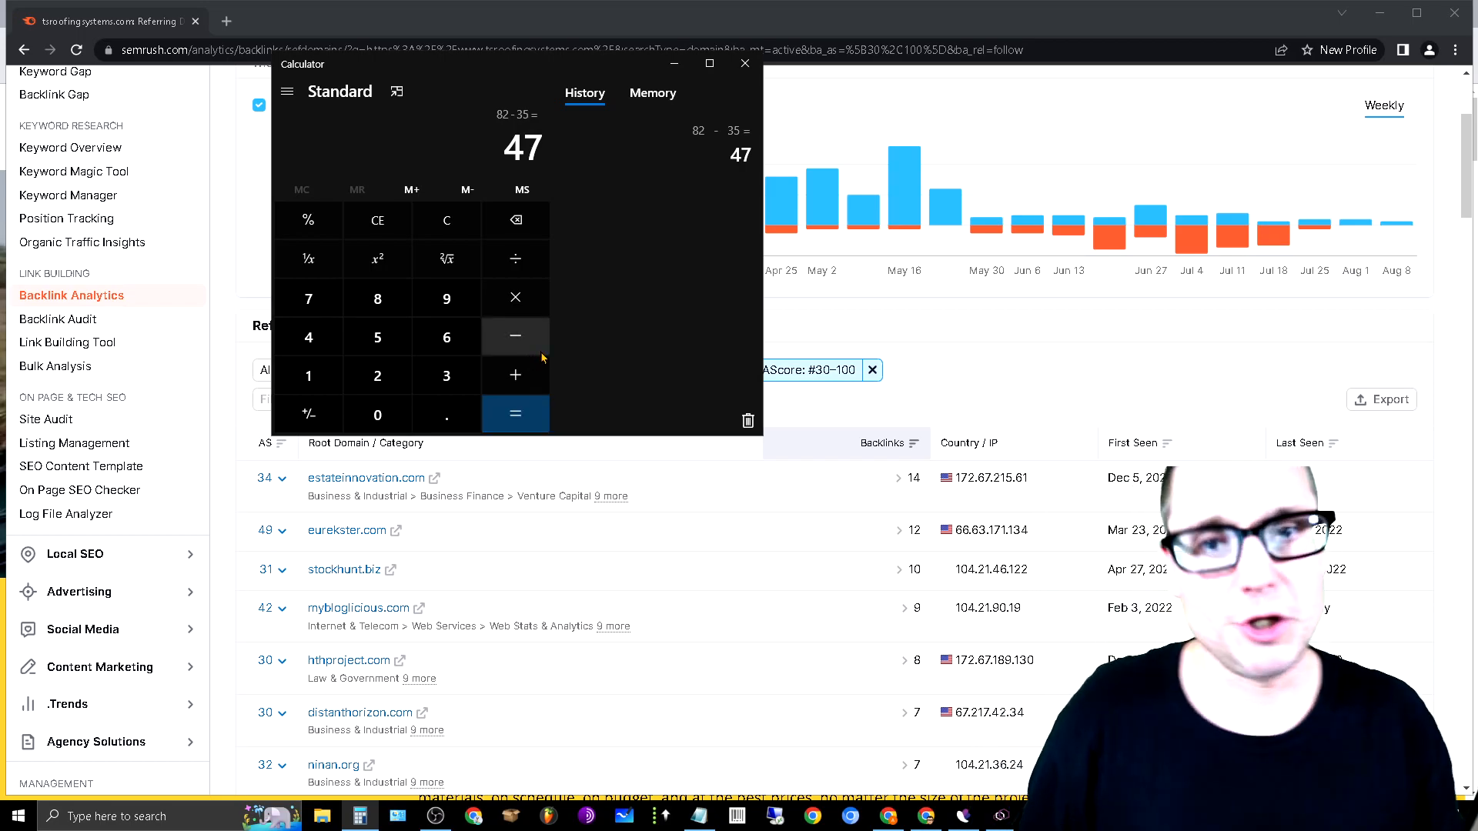
click(672, 66)
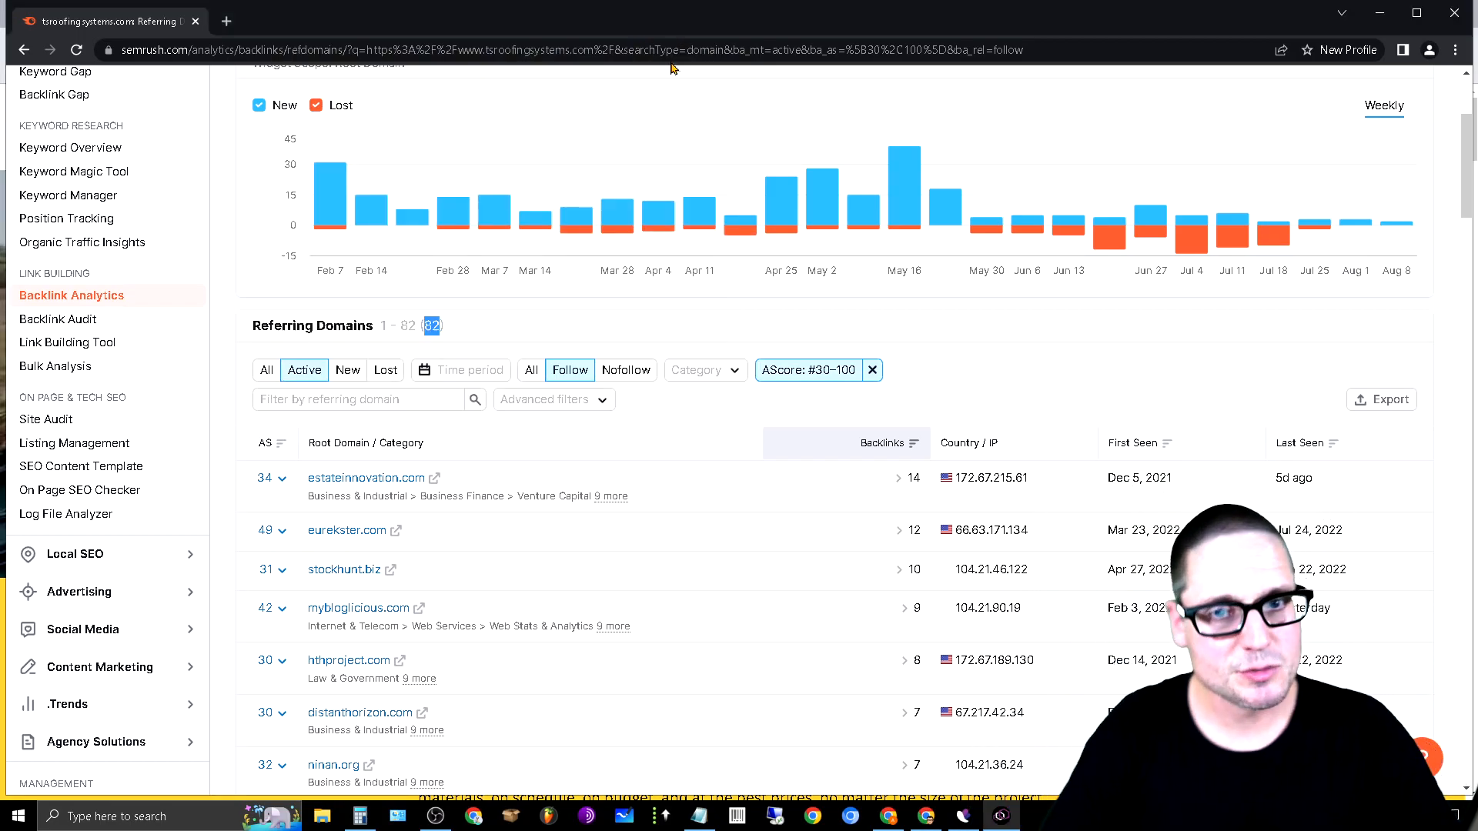
Highlight checklist item 7 on referring domains in the Notepad SEO notes, then hide them
click(1380, 13)
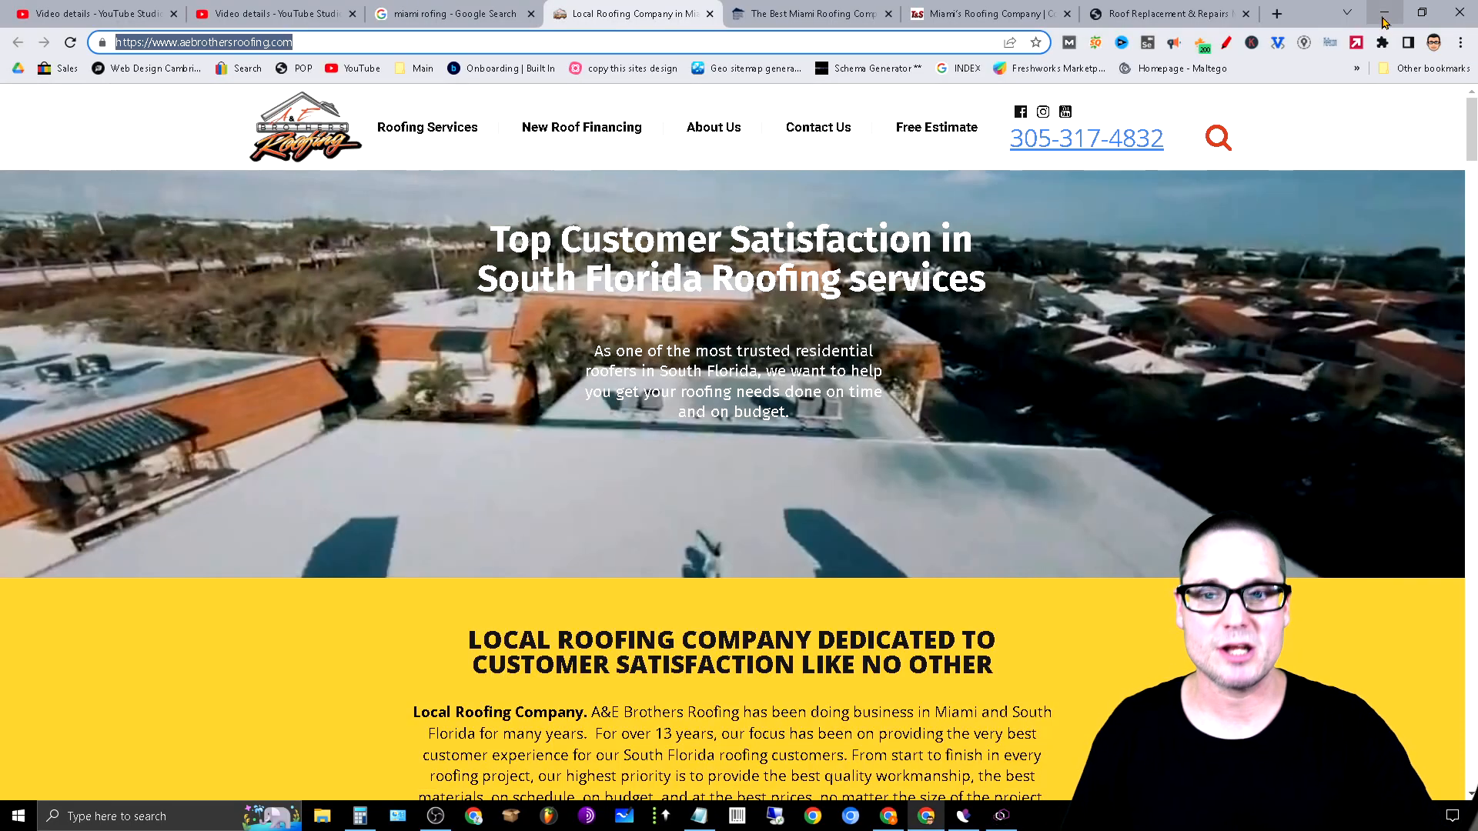
click(699, 816)
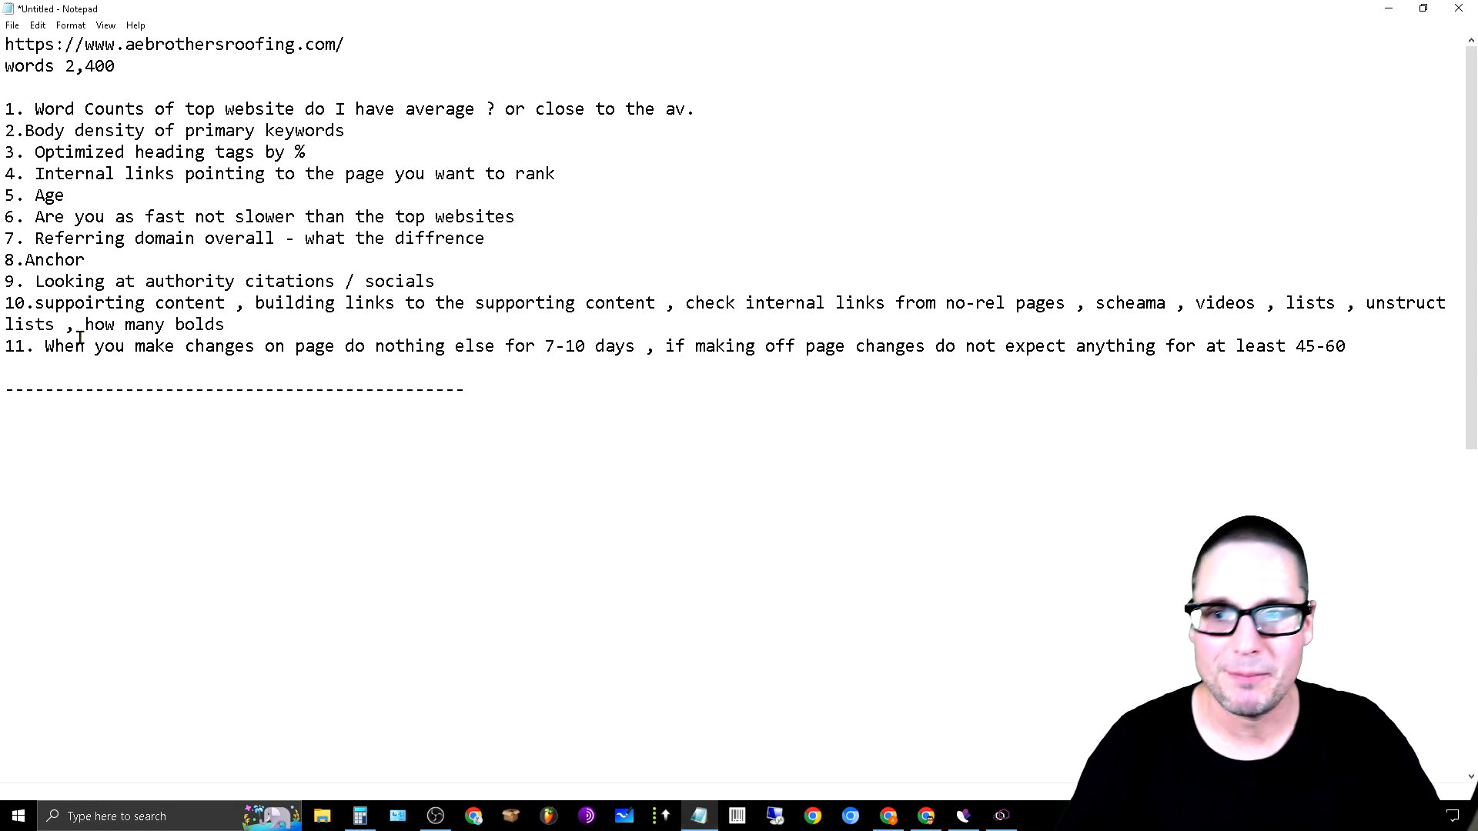
drag(522, 237, 9, 240)
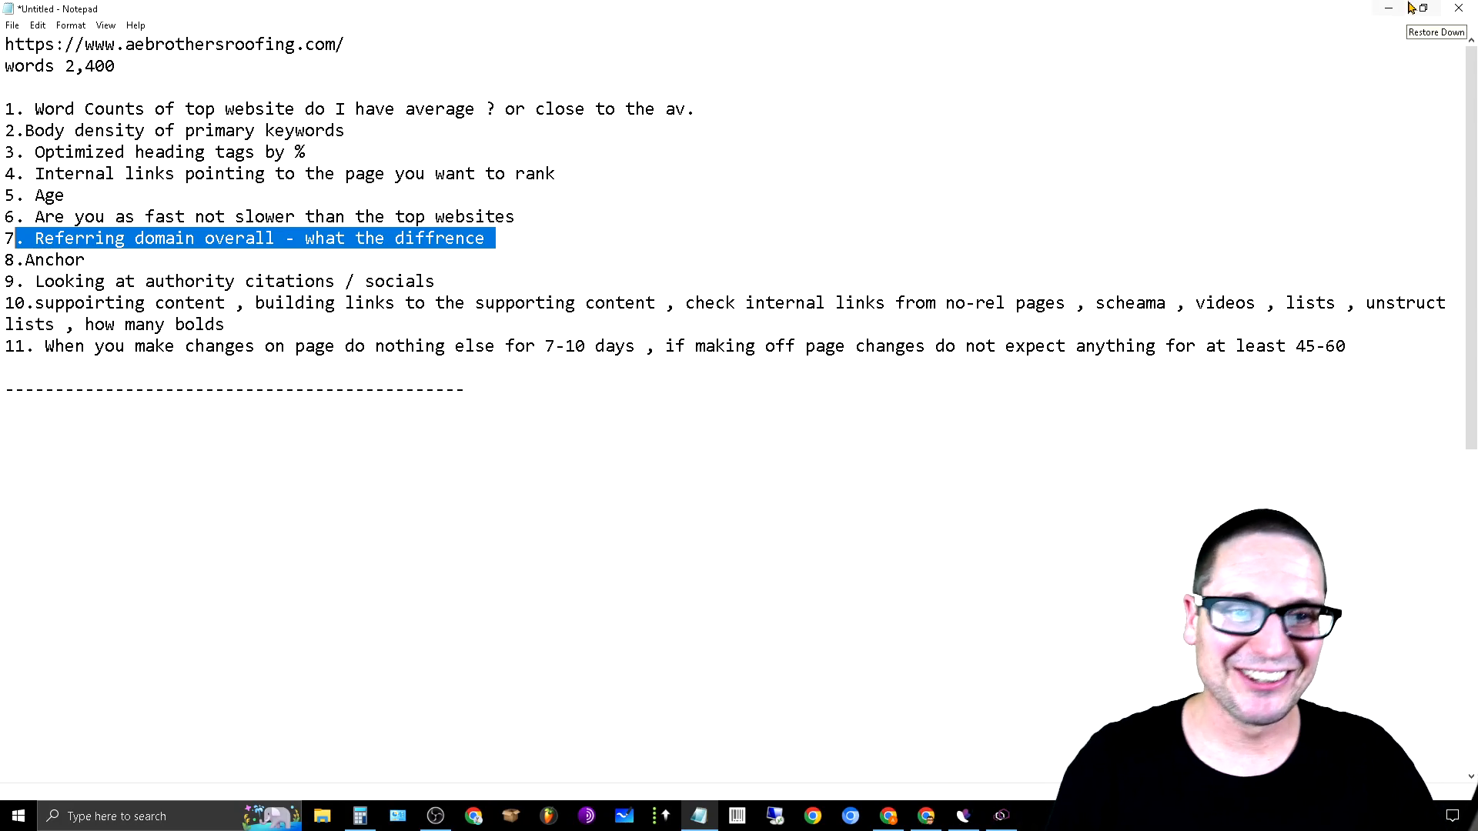
click(1389, 8)
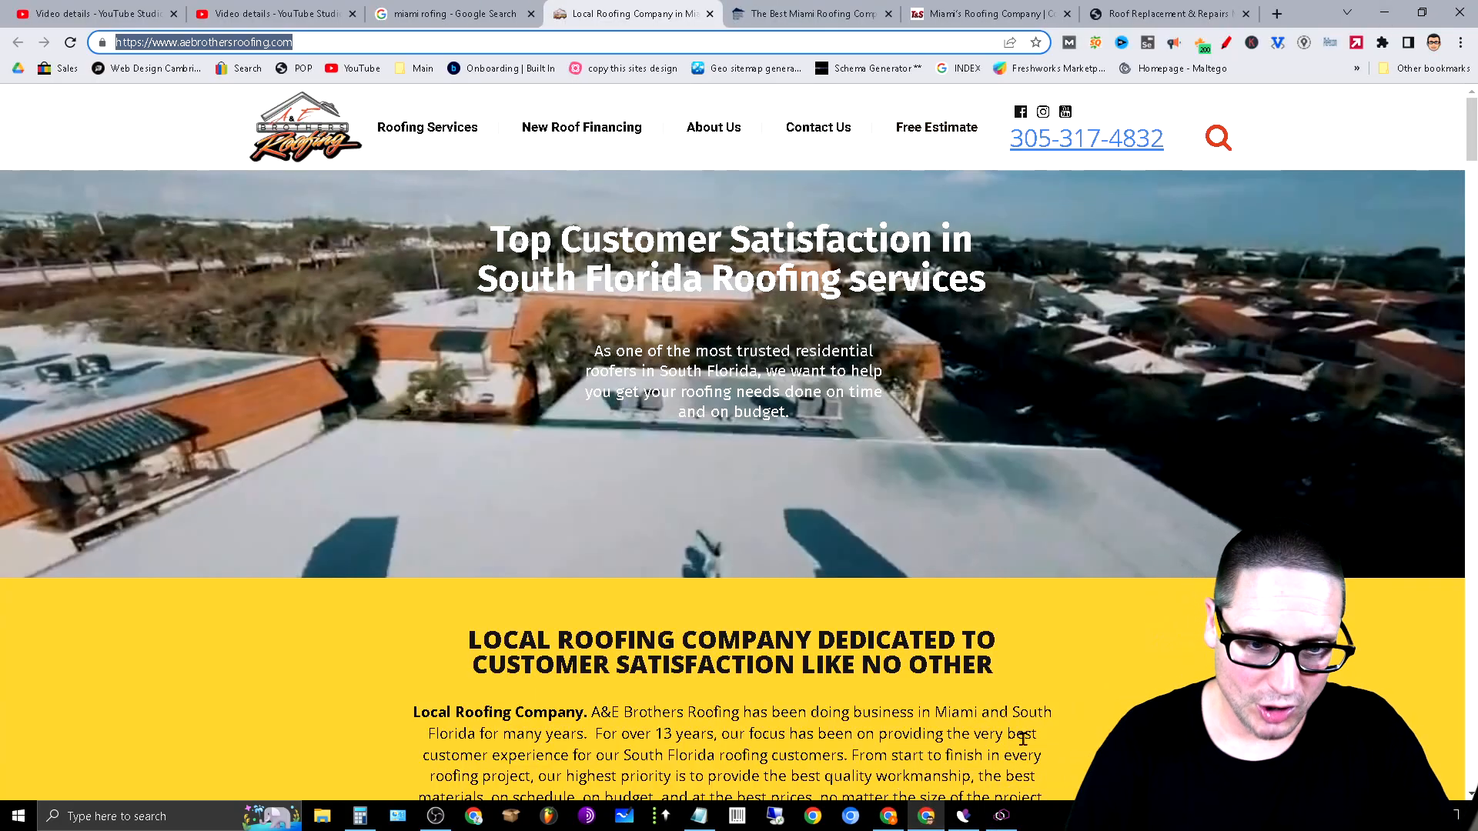
Bring SEMrush forward and switch to tsroofingsystems.com's Anchors report listing 301 anchors
click(1002, 817)
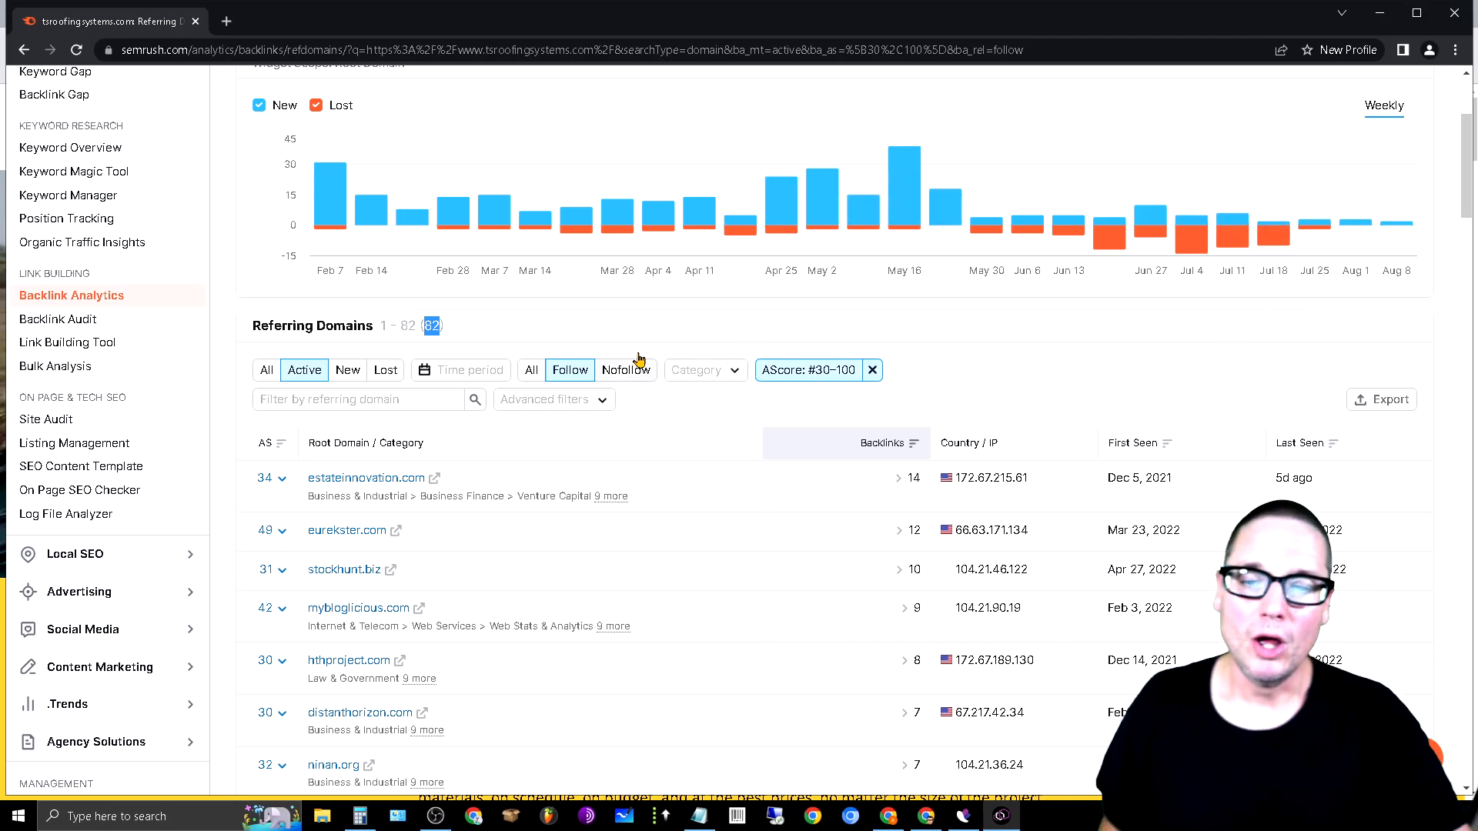
scroll(559, 485, up, 3)
click(466, 113)
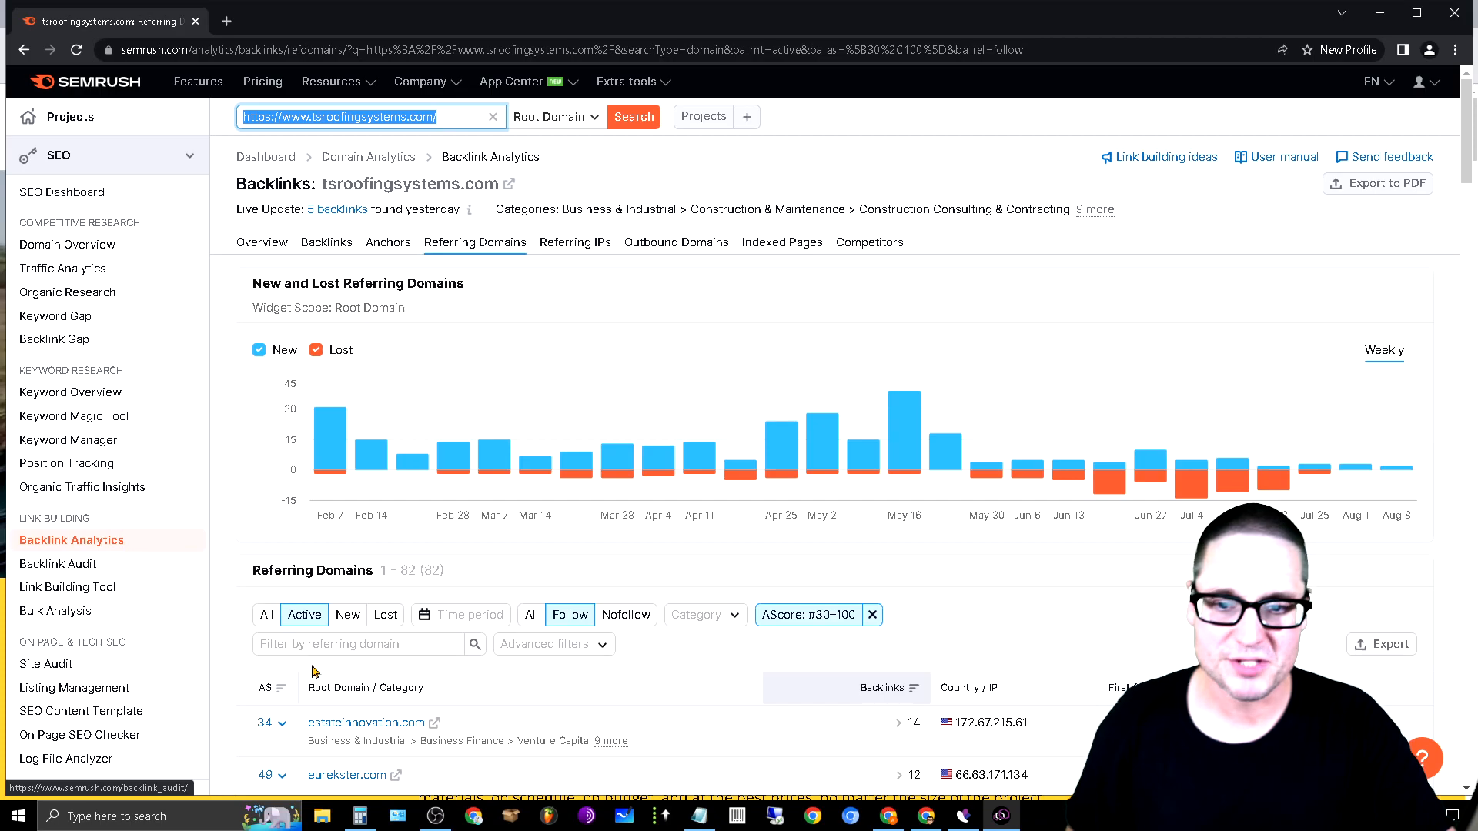
click(399, 245)
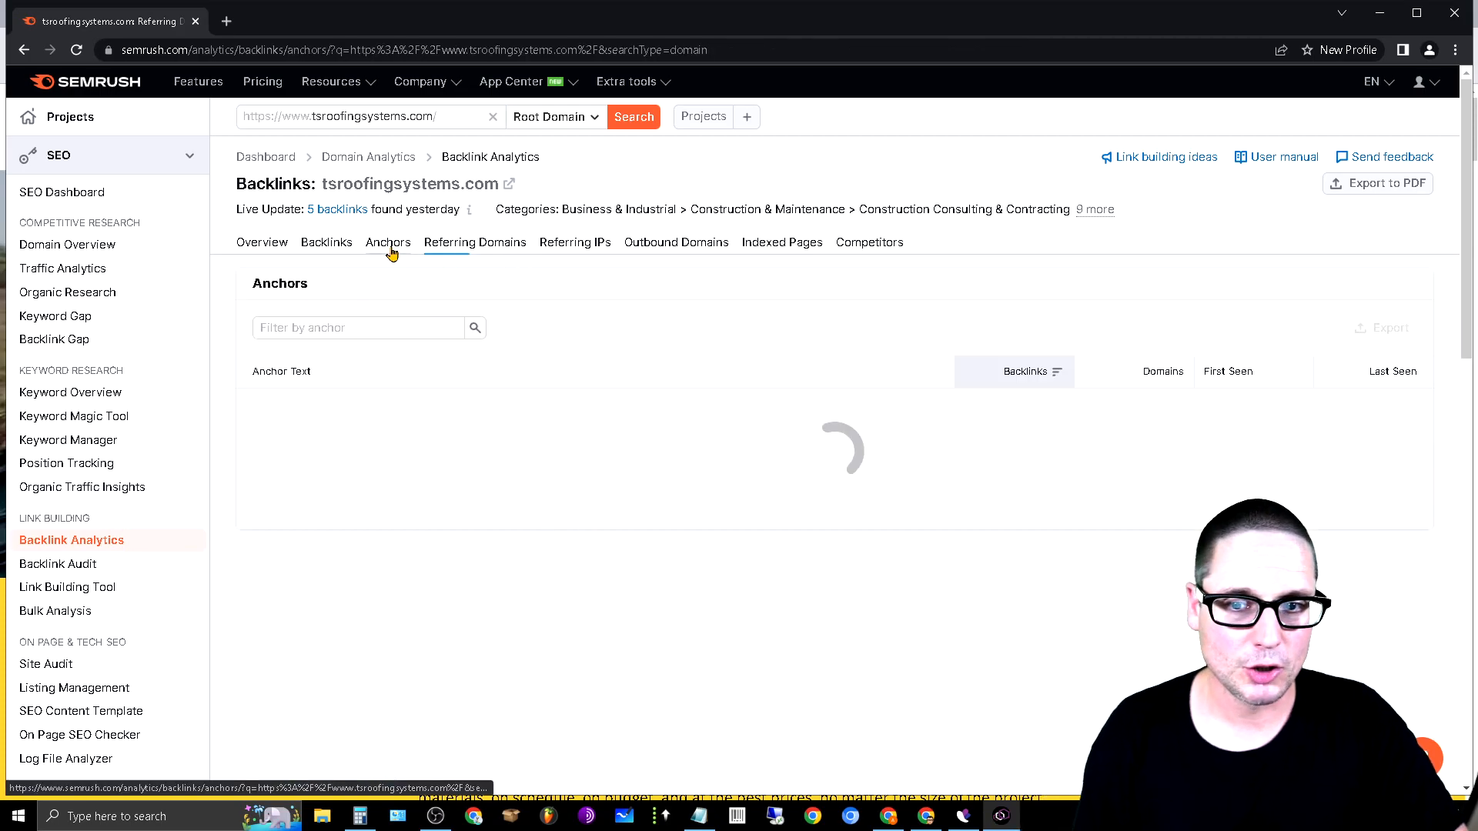
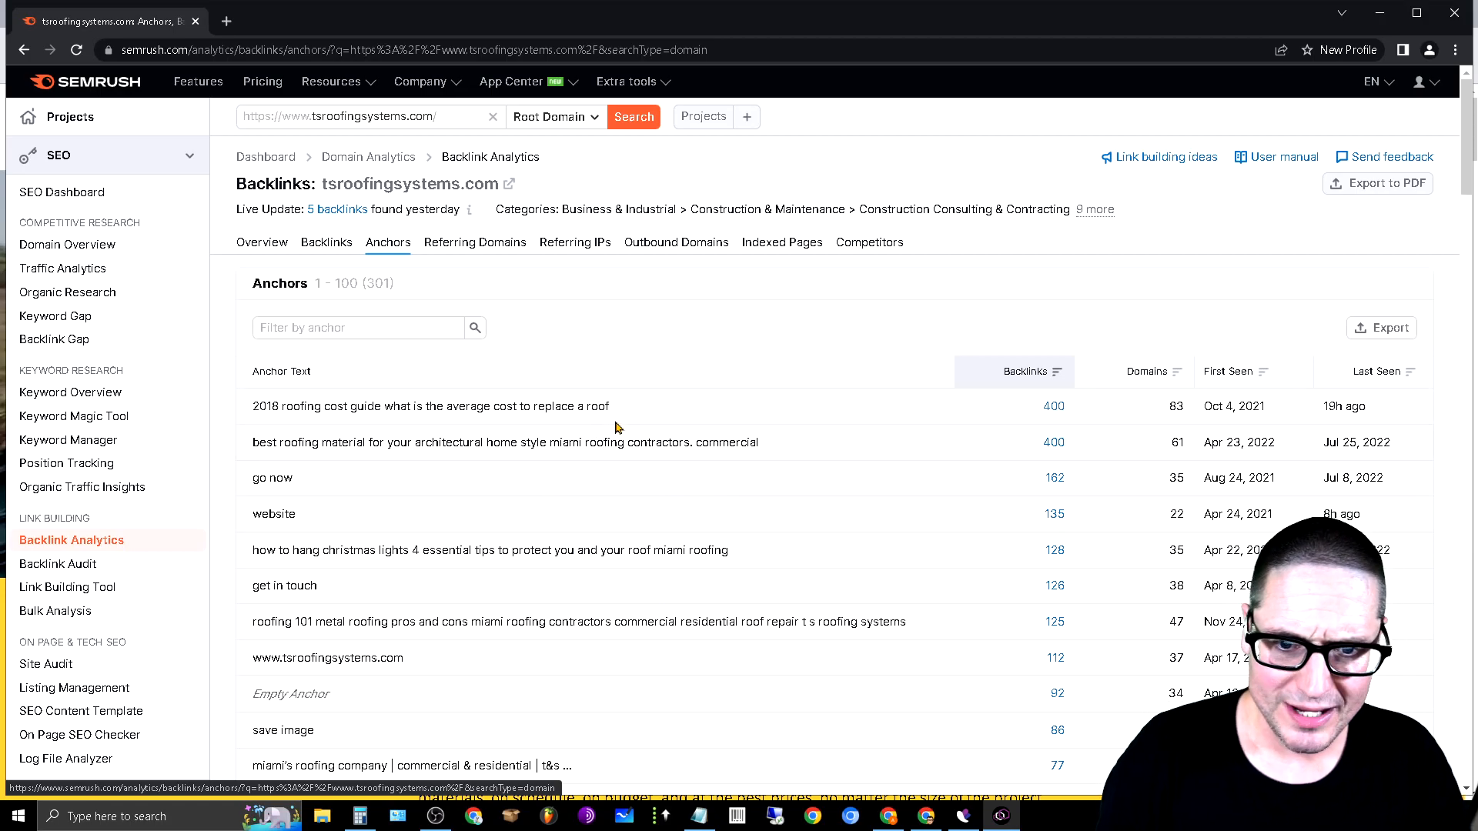
Highlight the top anchor in tsroofingsystems.com's Anchors report and its 83 referring domains
drag(252, 407, 383, 407)
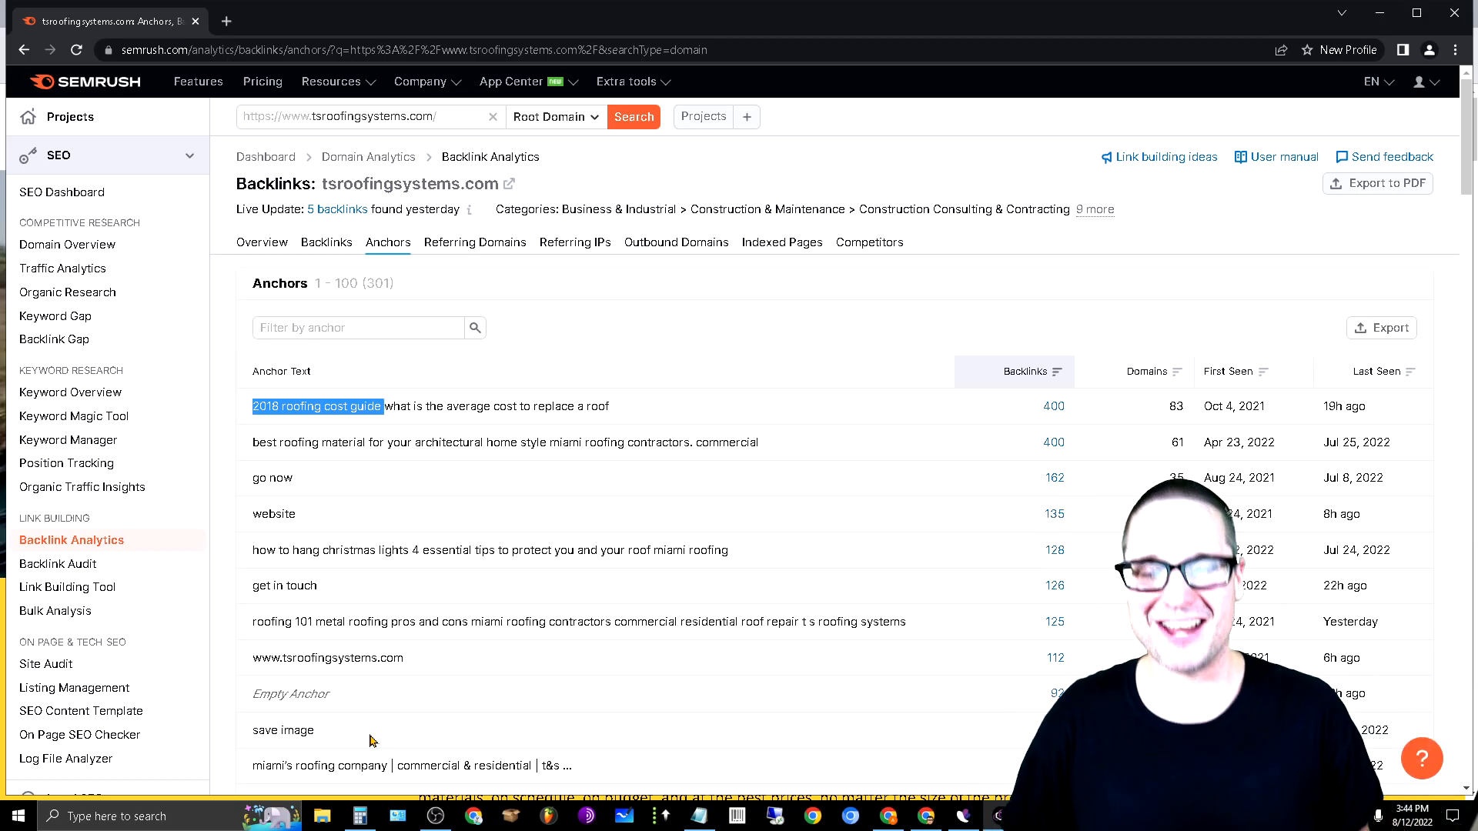
drag(685, 412, 381, 408)
click(629, 428)
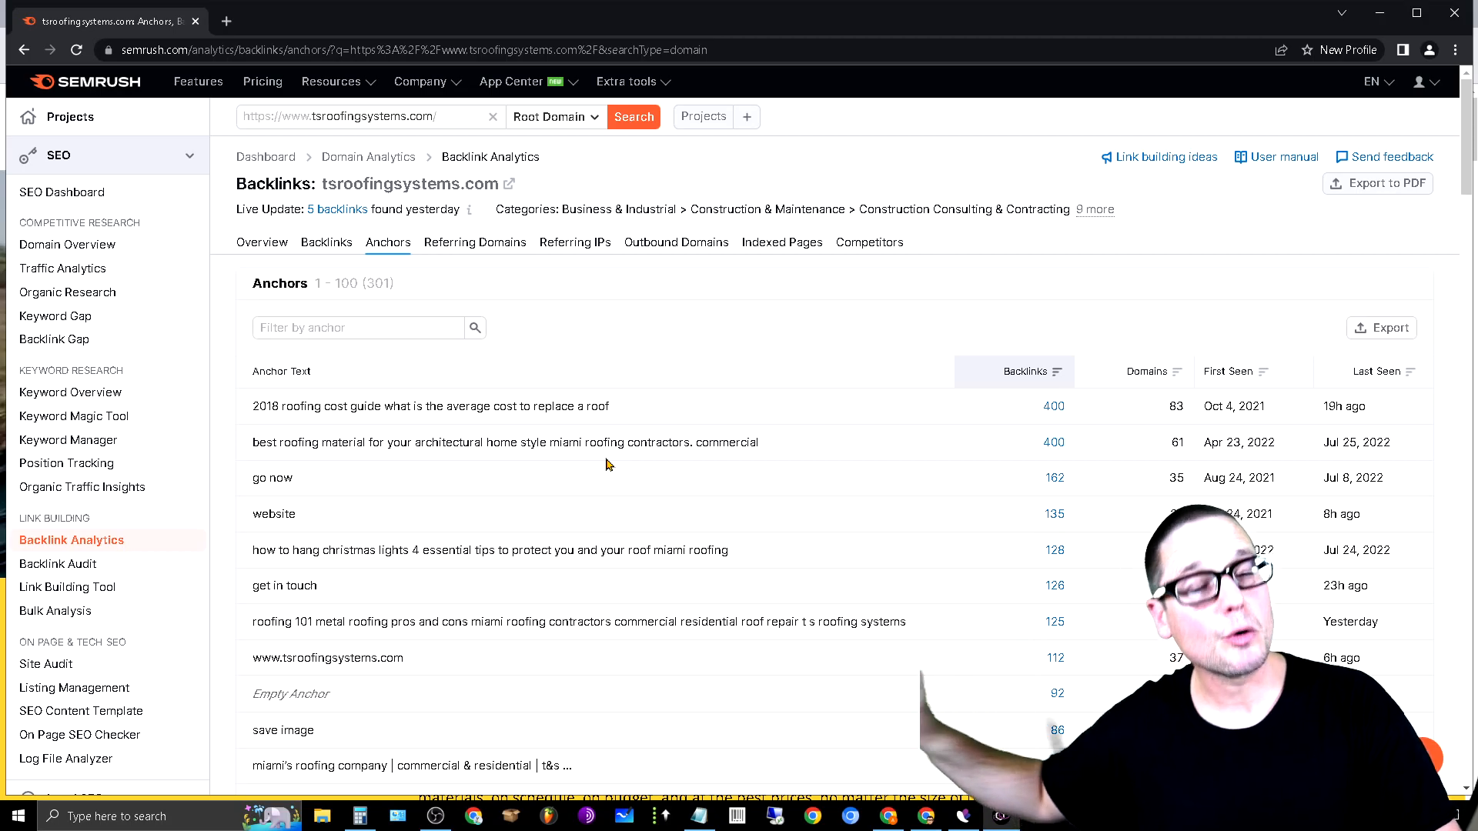
drag(651, 410, 251, 409)
drag(251, 410, 564, 416)
click(629, 410)
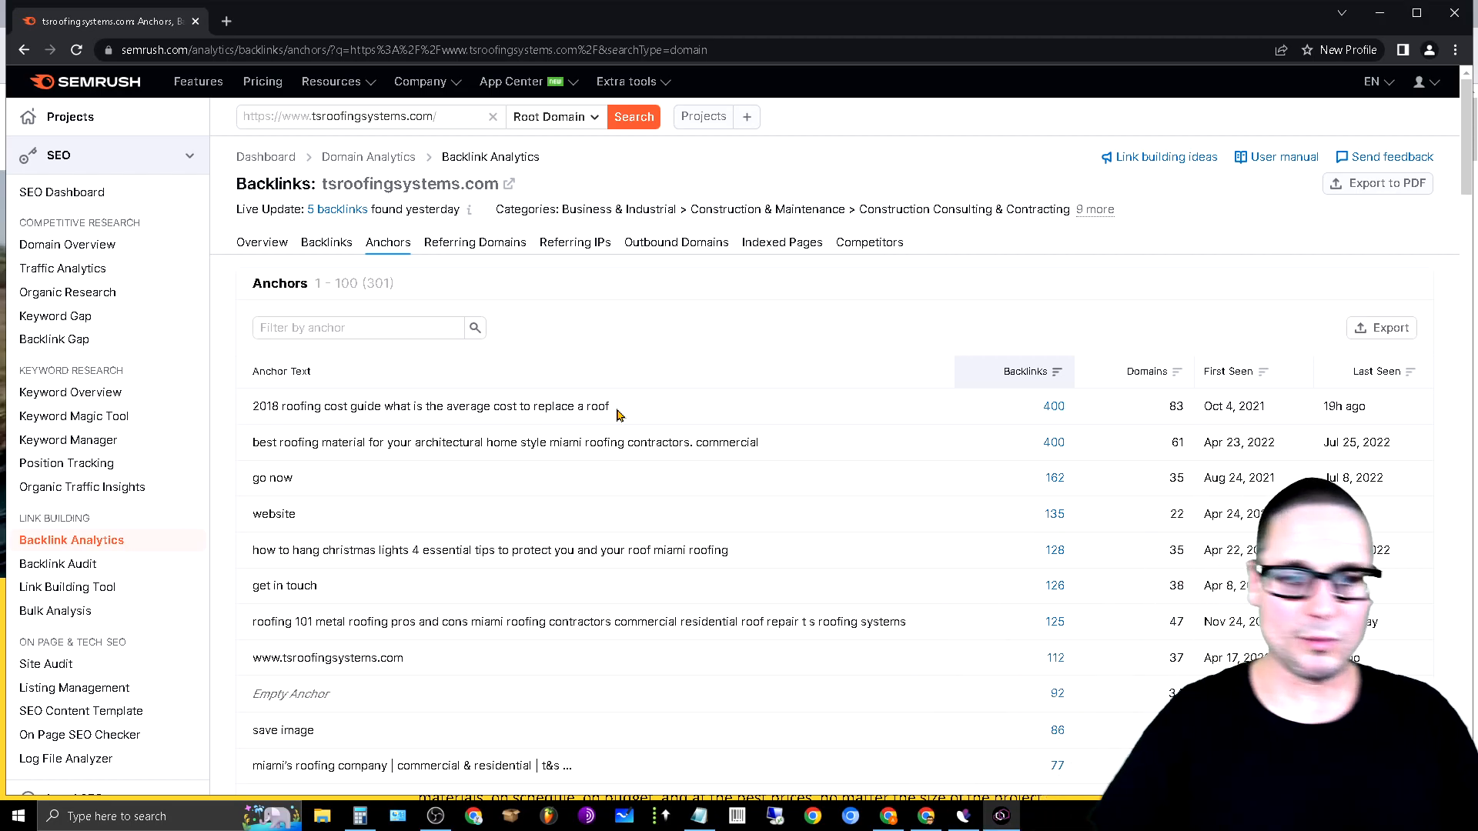
drag(1195, 414, 1156, 423)
drag(633, 419, 457, 434)
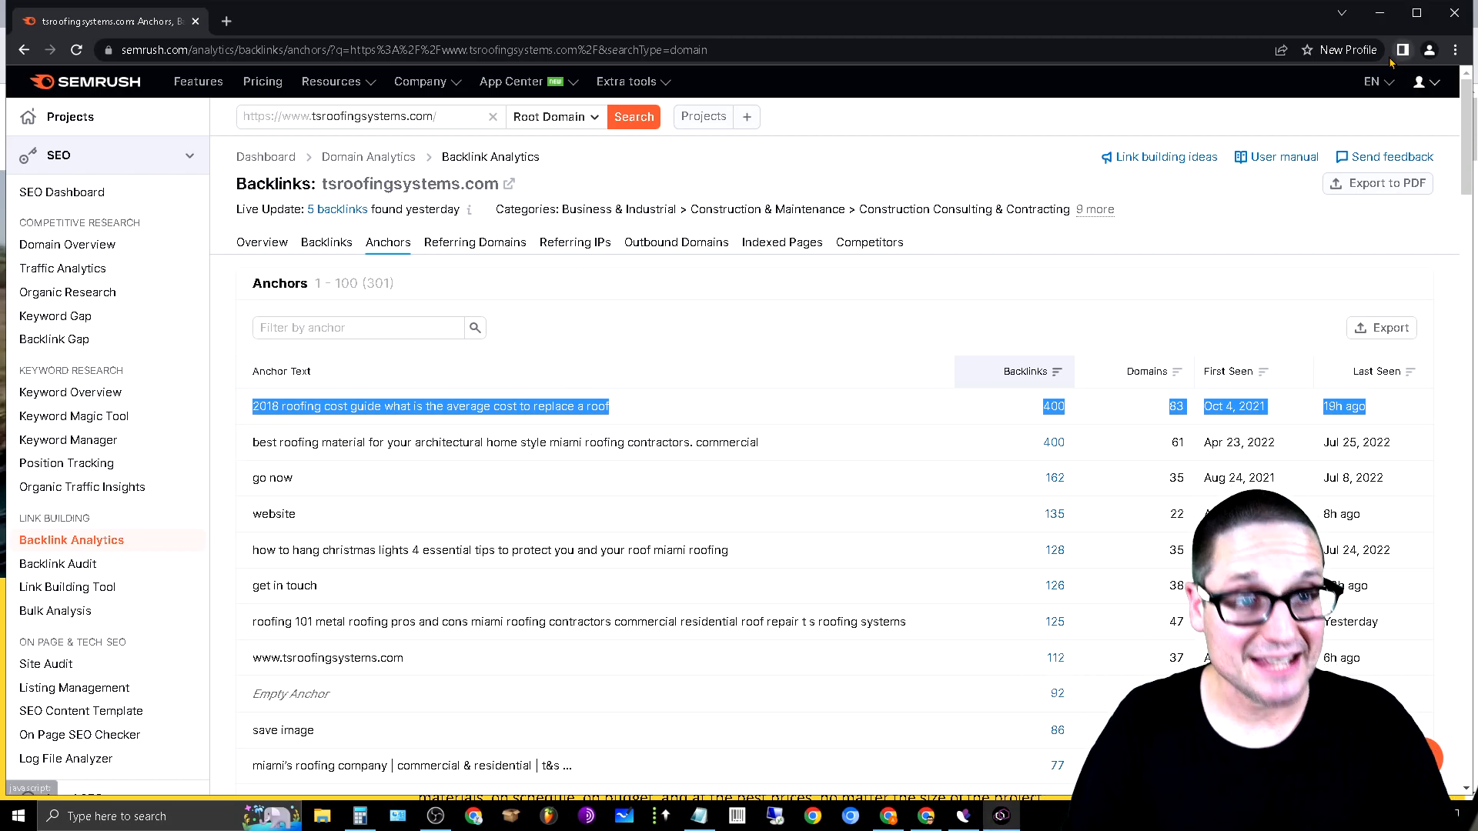
Copy the aebrothersroofing.com address from the client site and run SEMrush's backlink analysis on it
click(1380, 13)
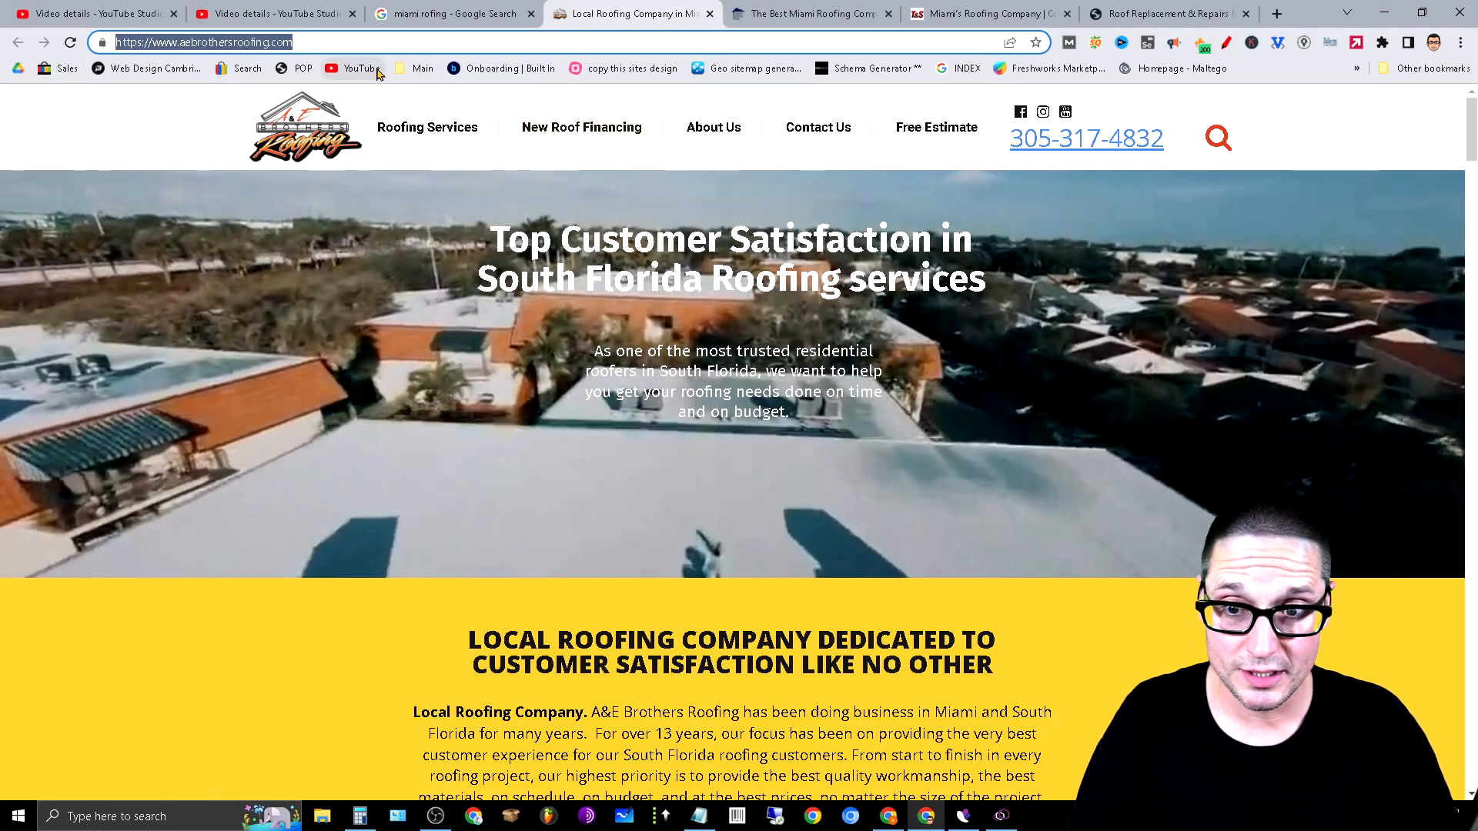
right_click(233, 42)
click(349, 123)
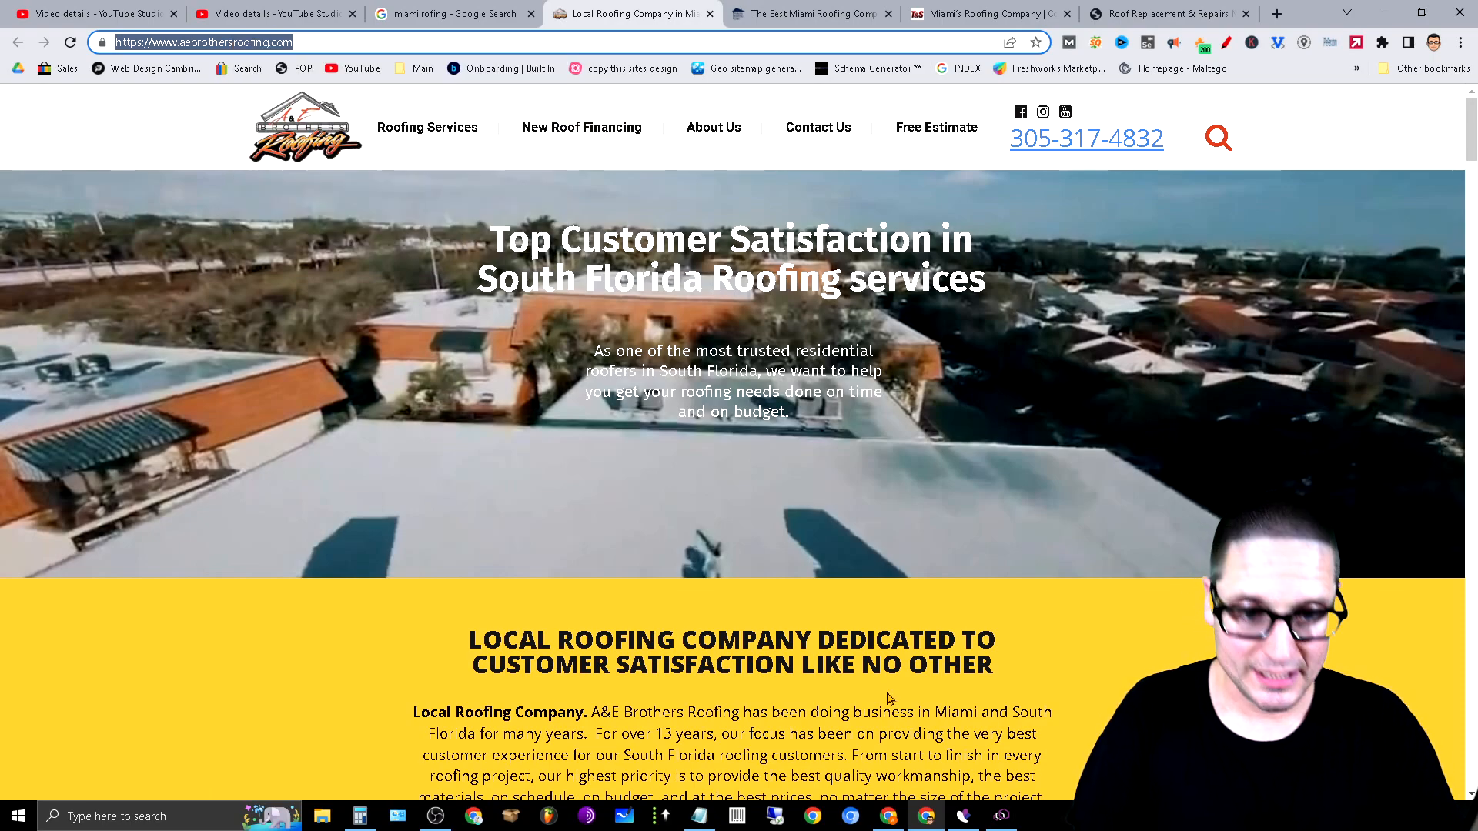
click(1001, 815)
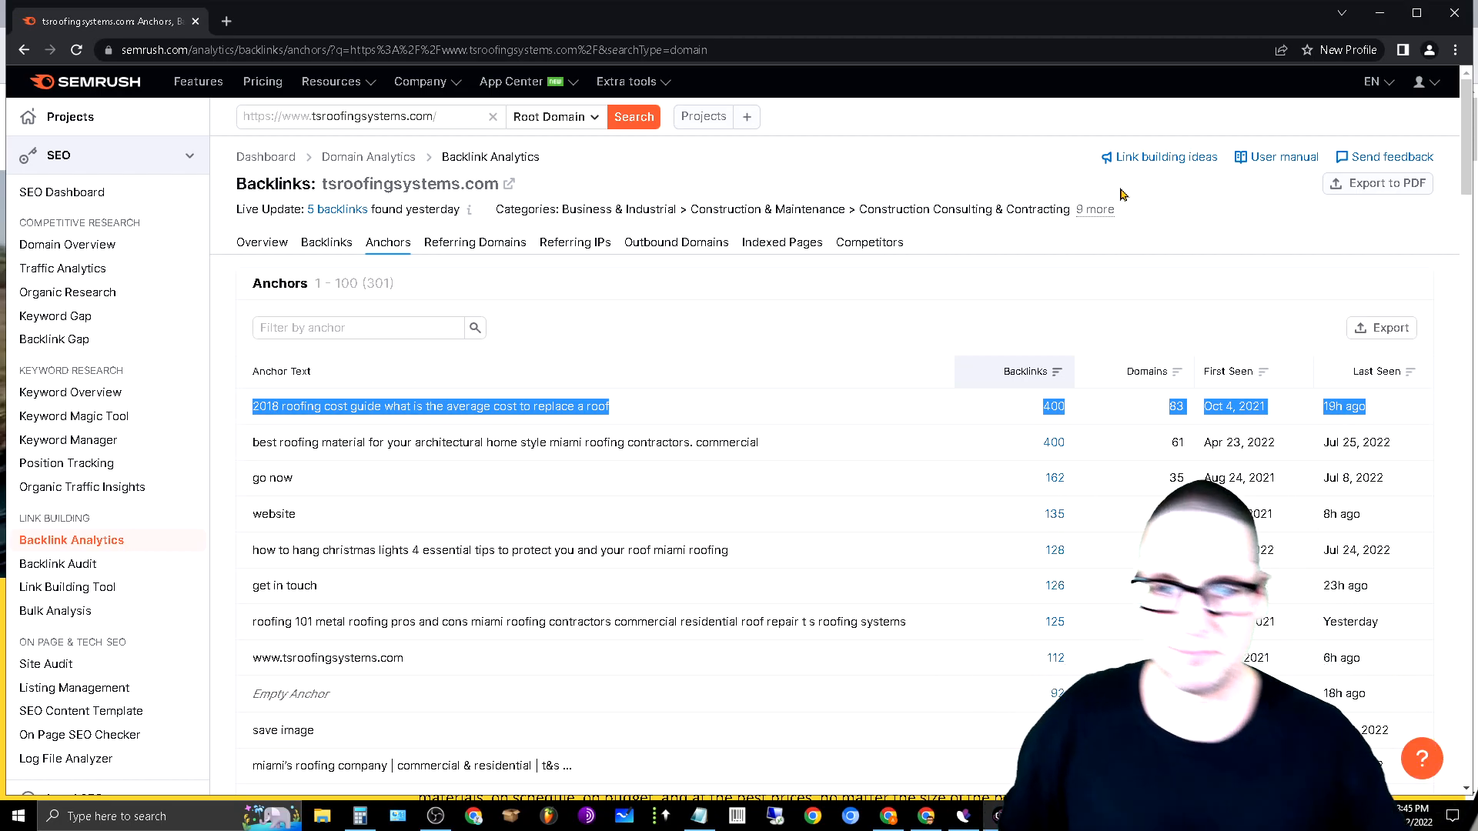
click(466, 120)
key(ctrl+v)
key(Return)
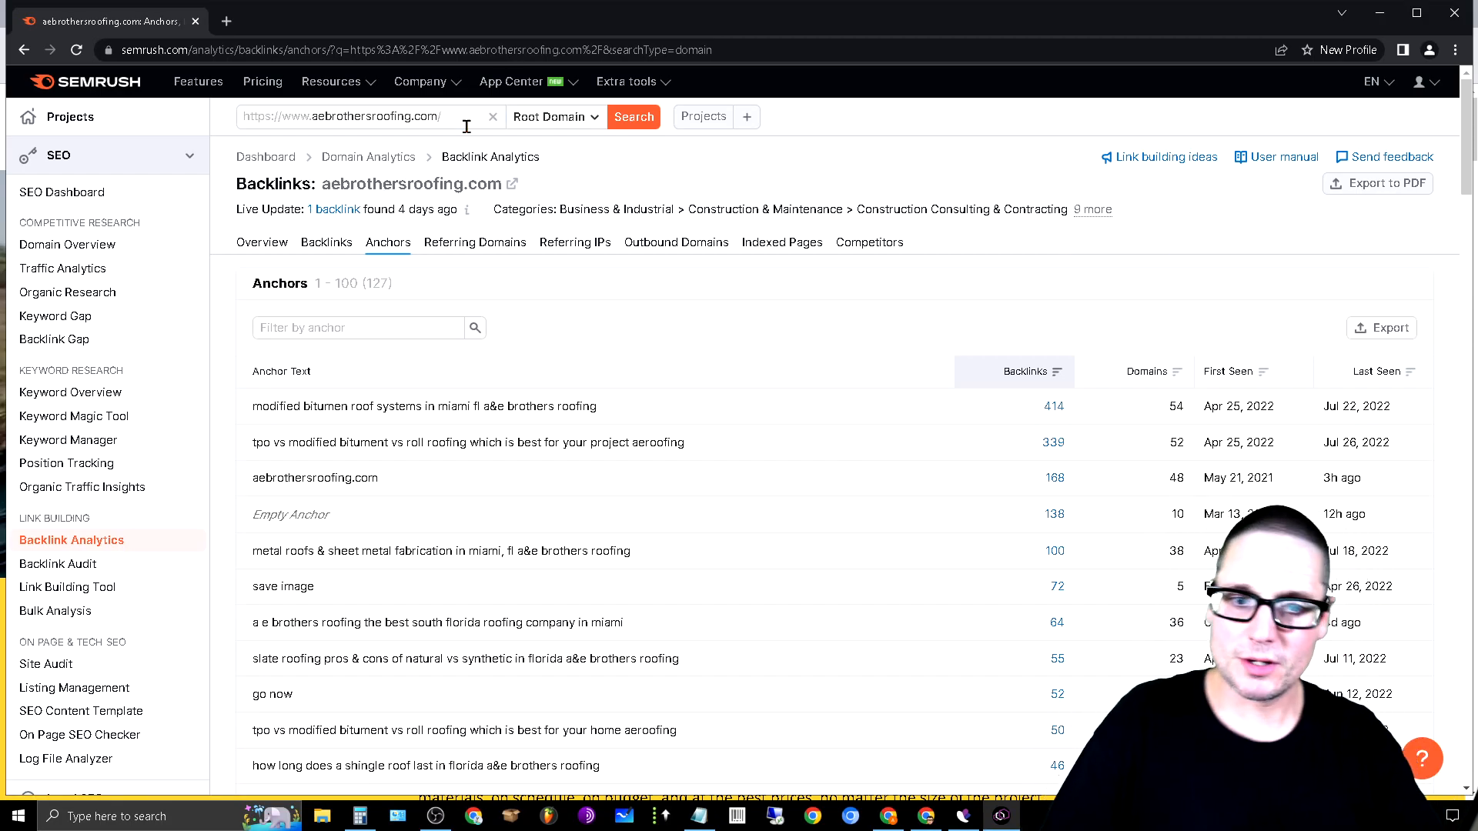
Review the top 'miami roofing' anchor among 127 anchors, then minimise SEMrush to show the client homepage
double_click(458, 401)
double_click(580, 408)
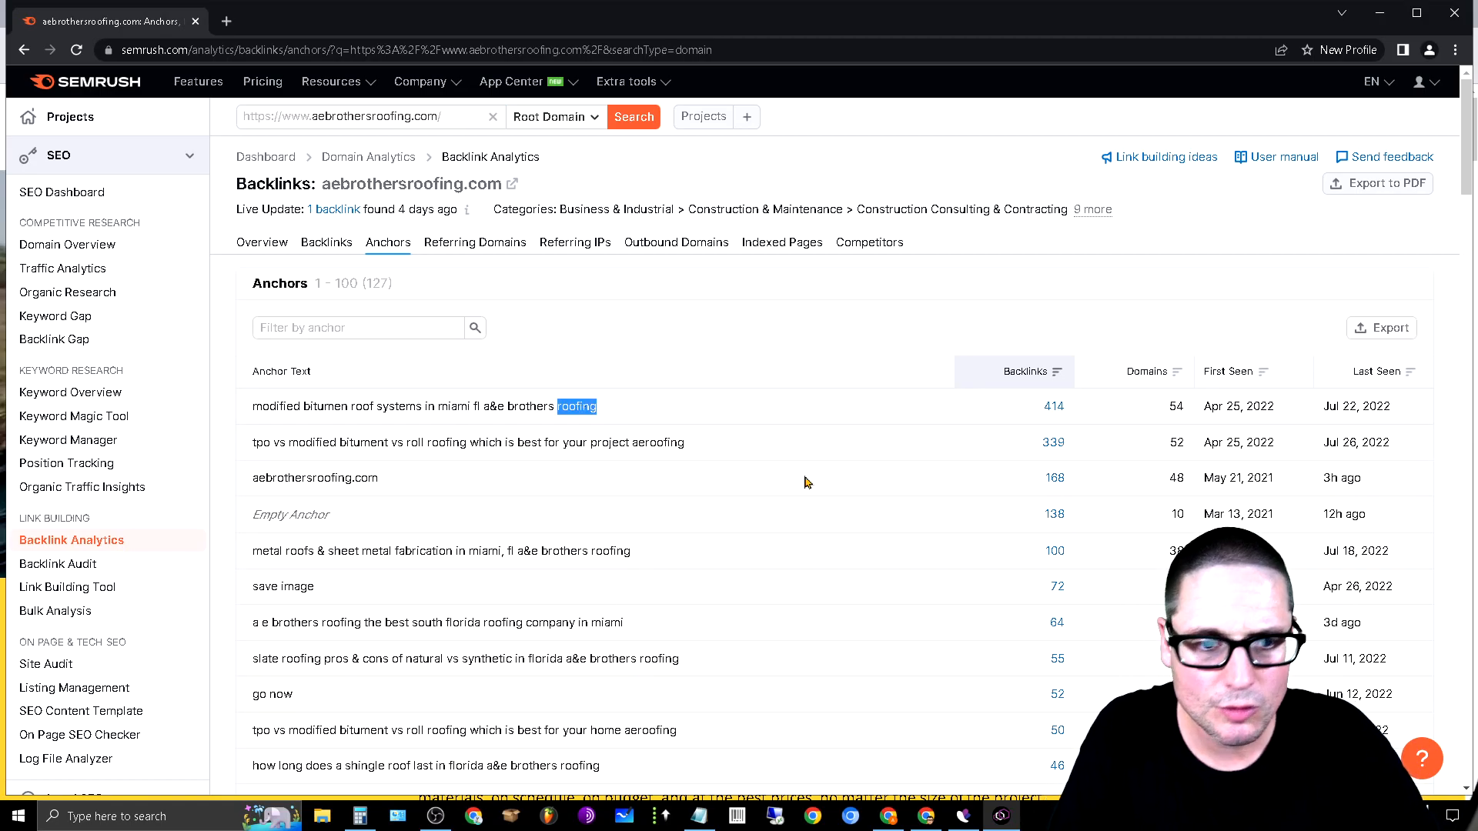
drag(1186, 408, 1174, 411)
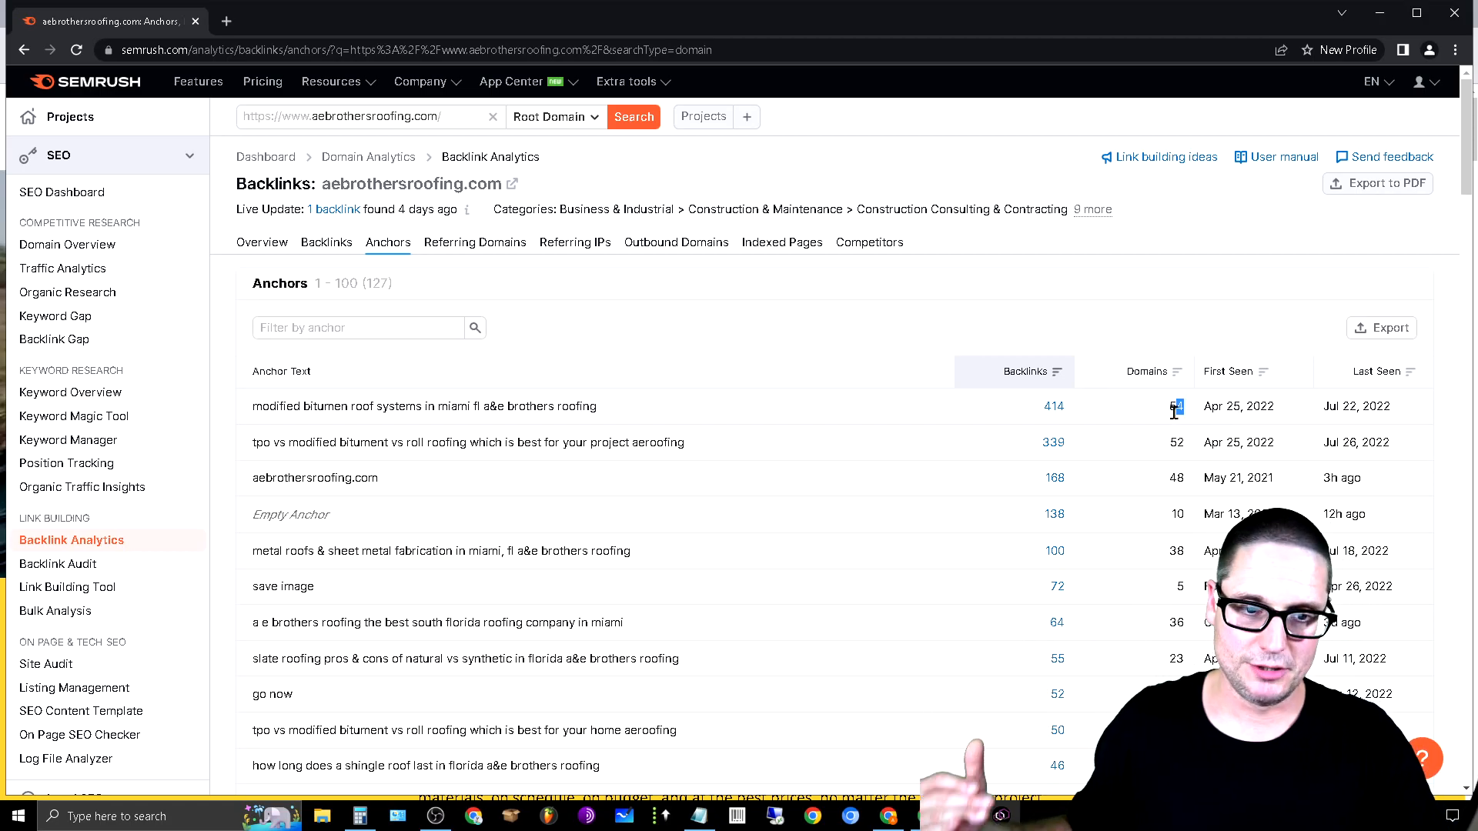
drag(252, 406, 499, 409)
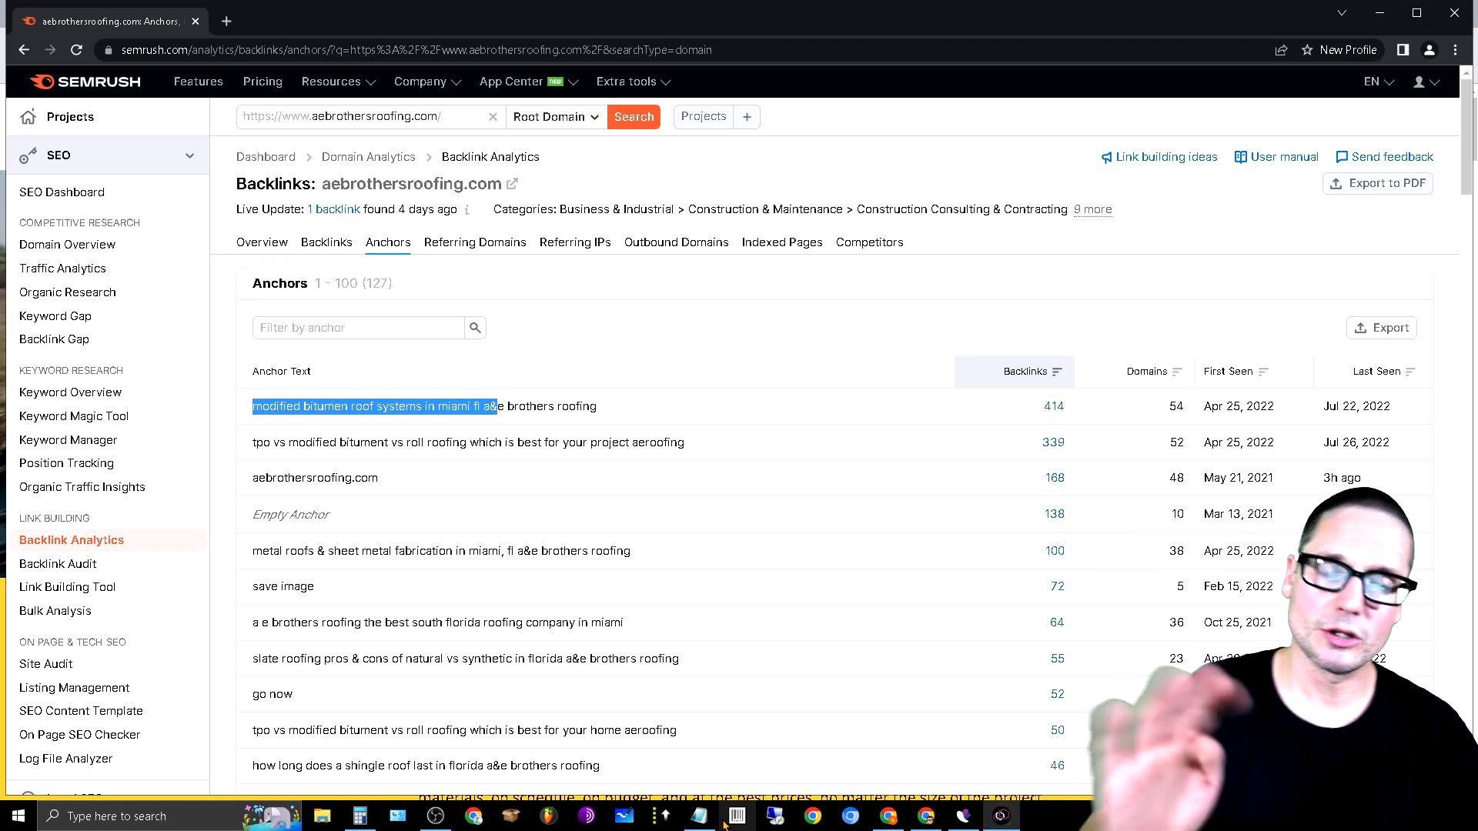
click(1389, 16)
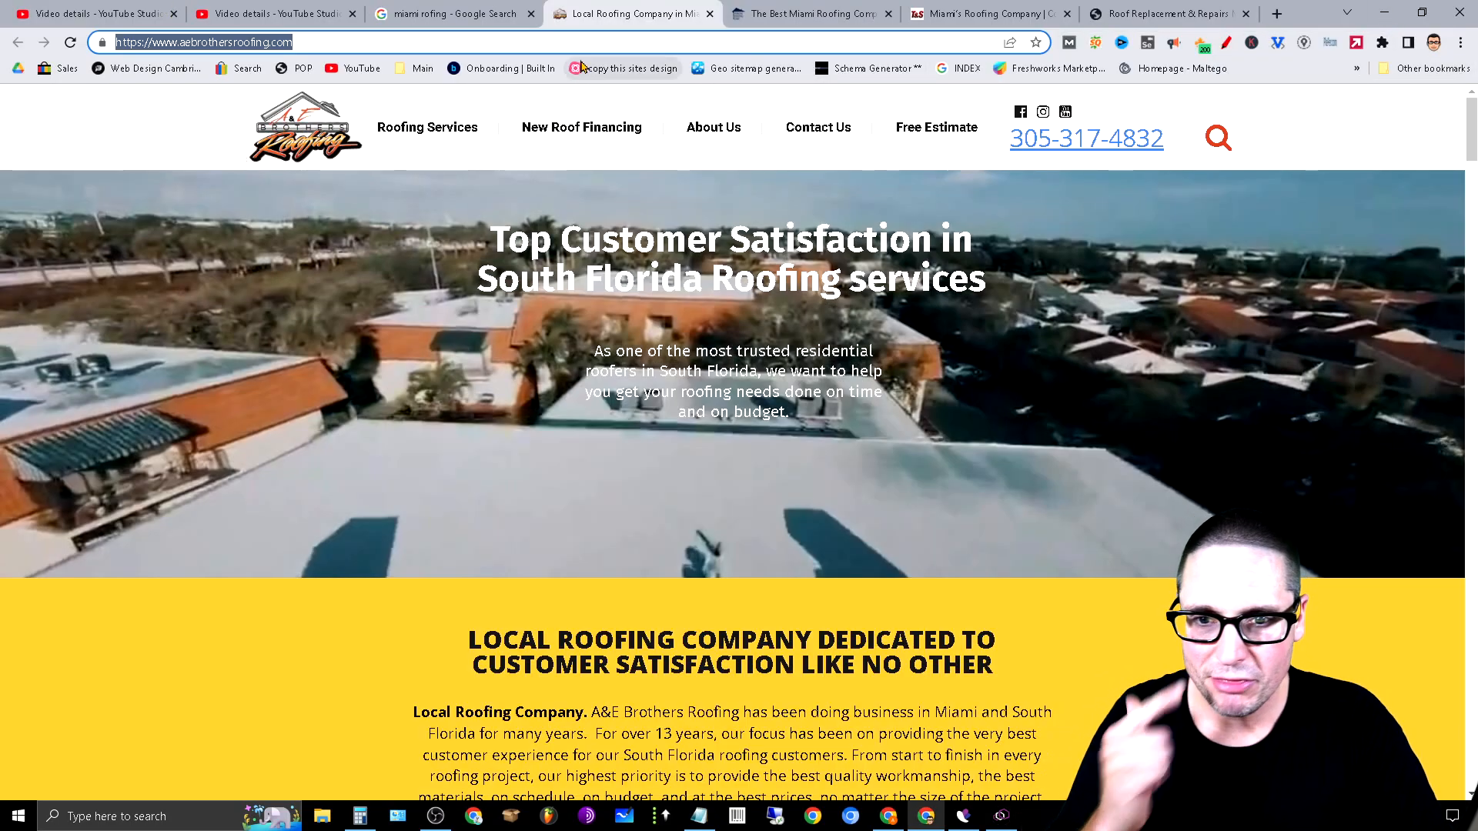
click(699, 816)
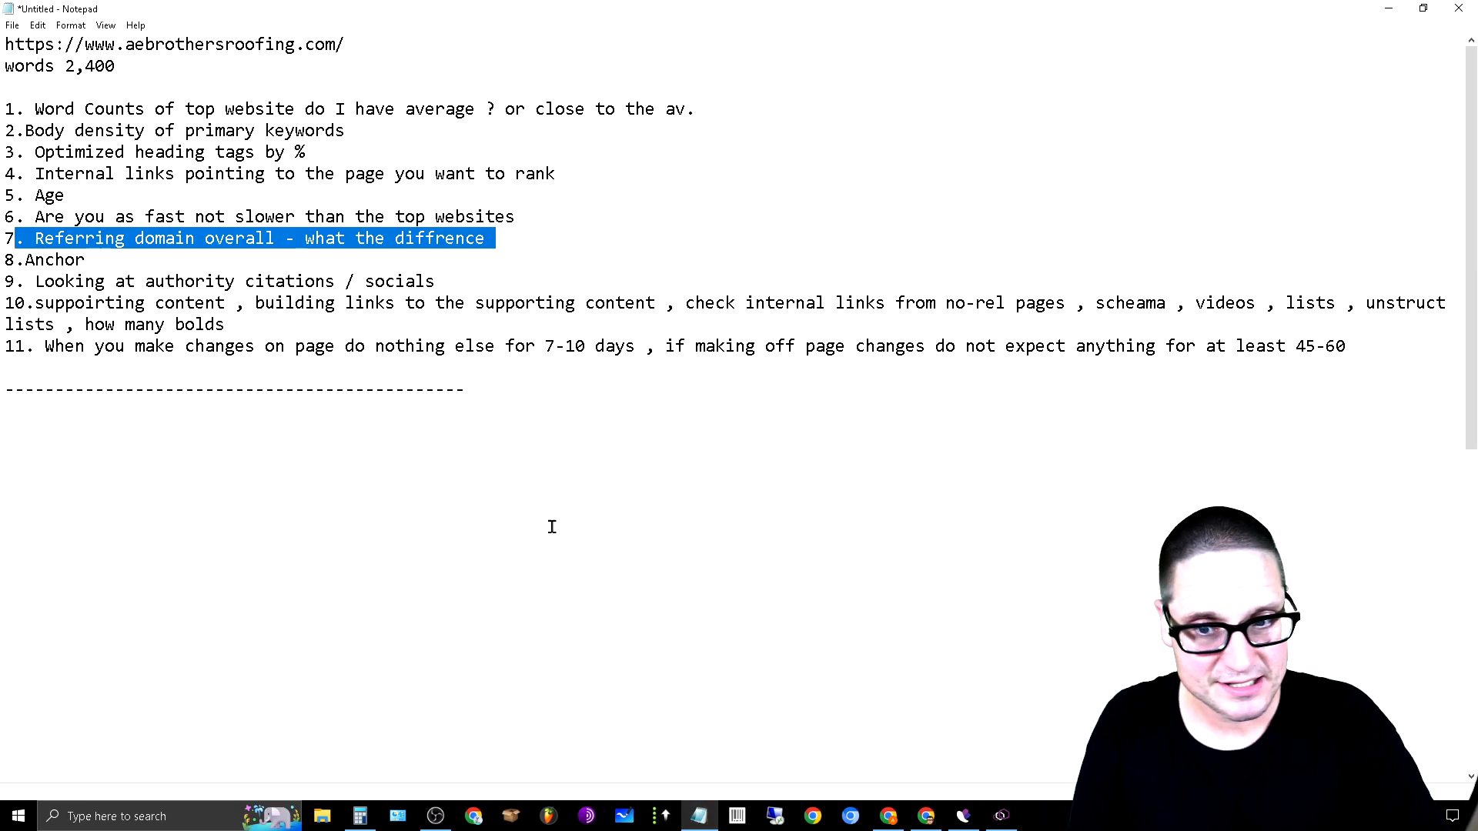
click(141, 261)
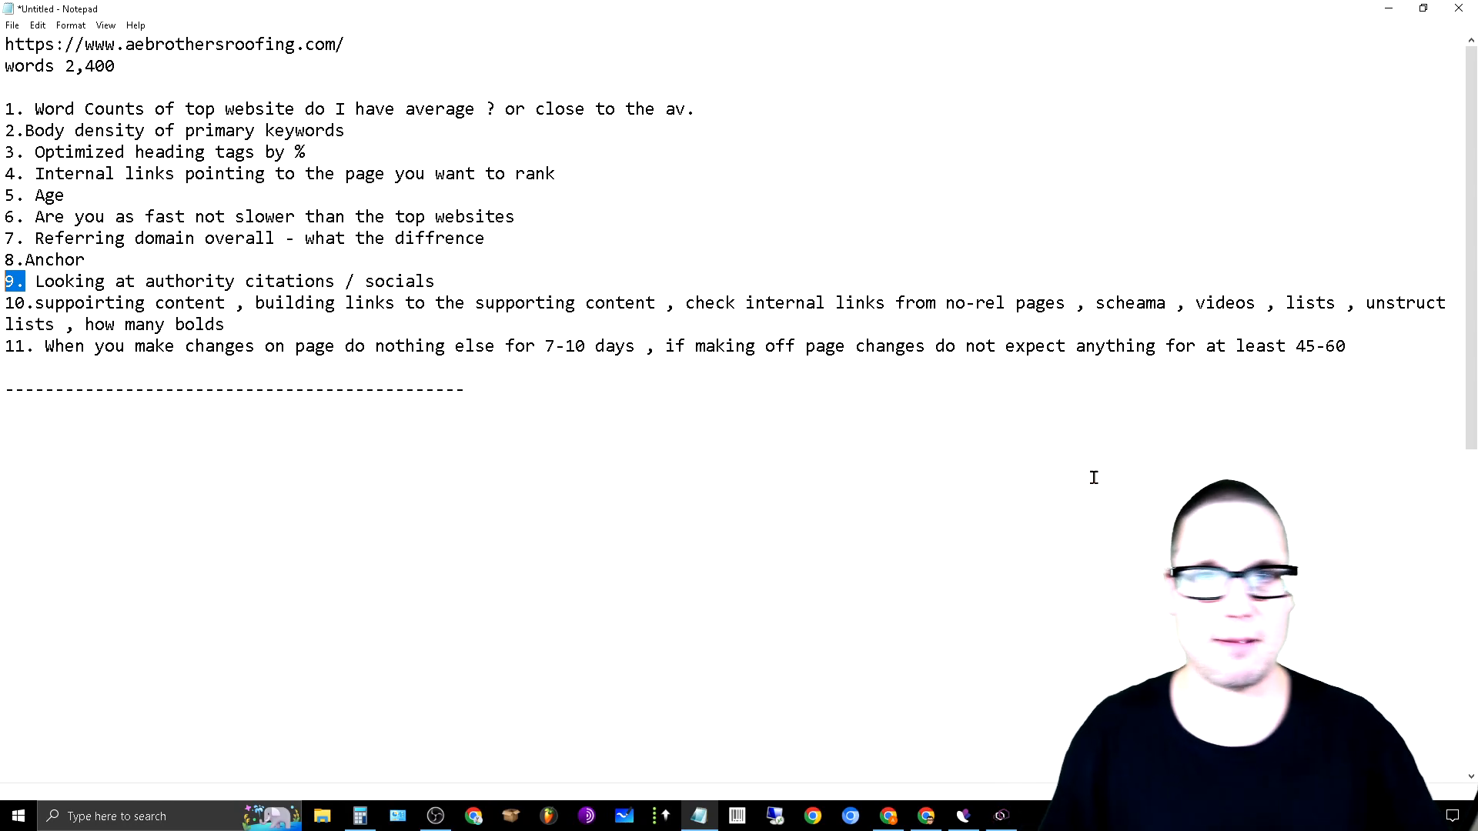
click(1388, 7)
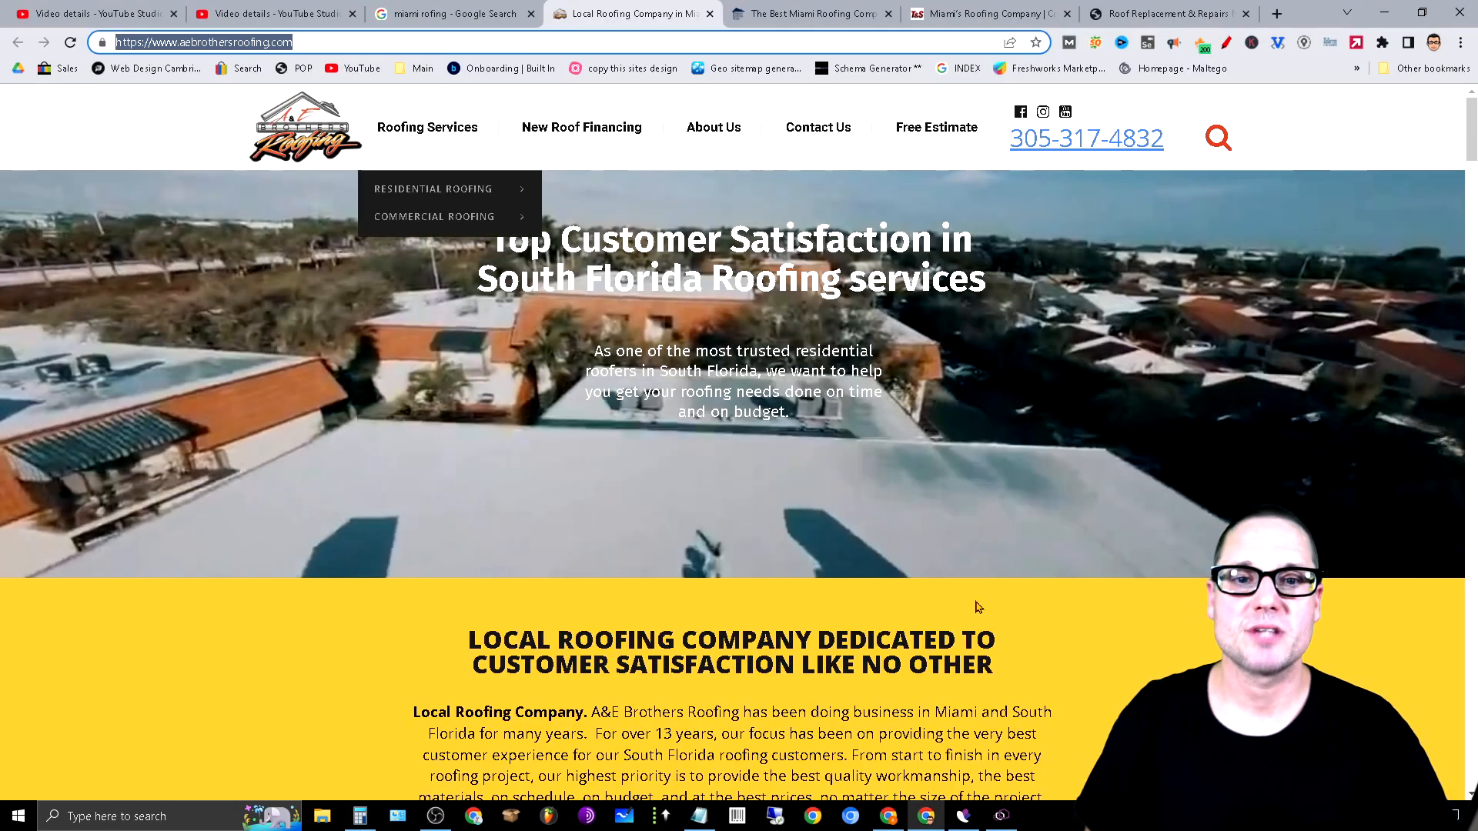
Open the Perkins Roofing result, copy its perkinsroofing.net address, and select the 'miami rofing' query
click(449, 13)
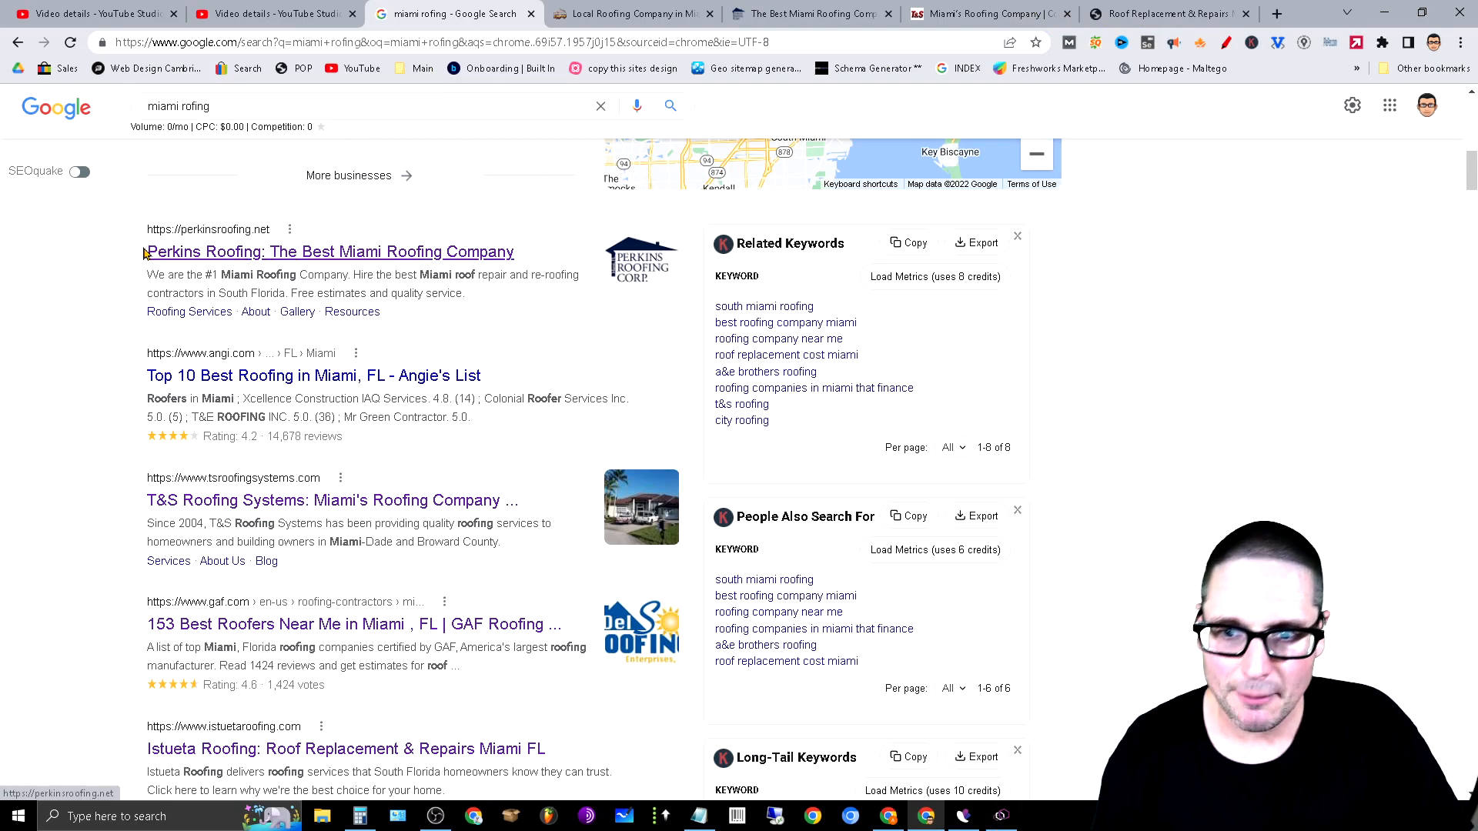
drag(164, 263, 537, 258)
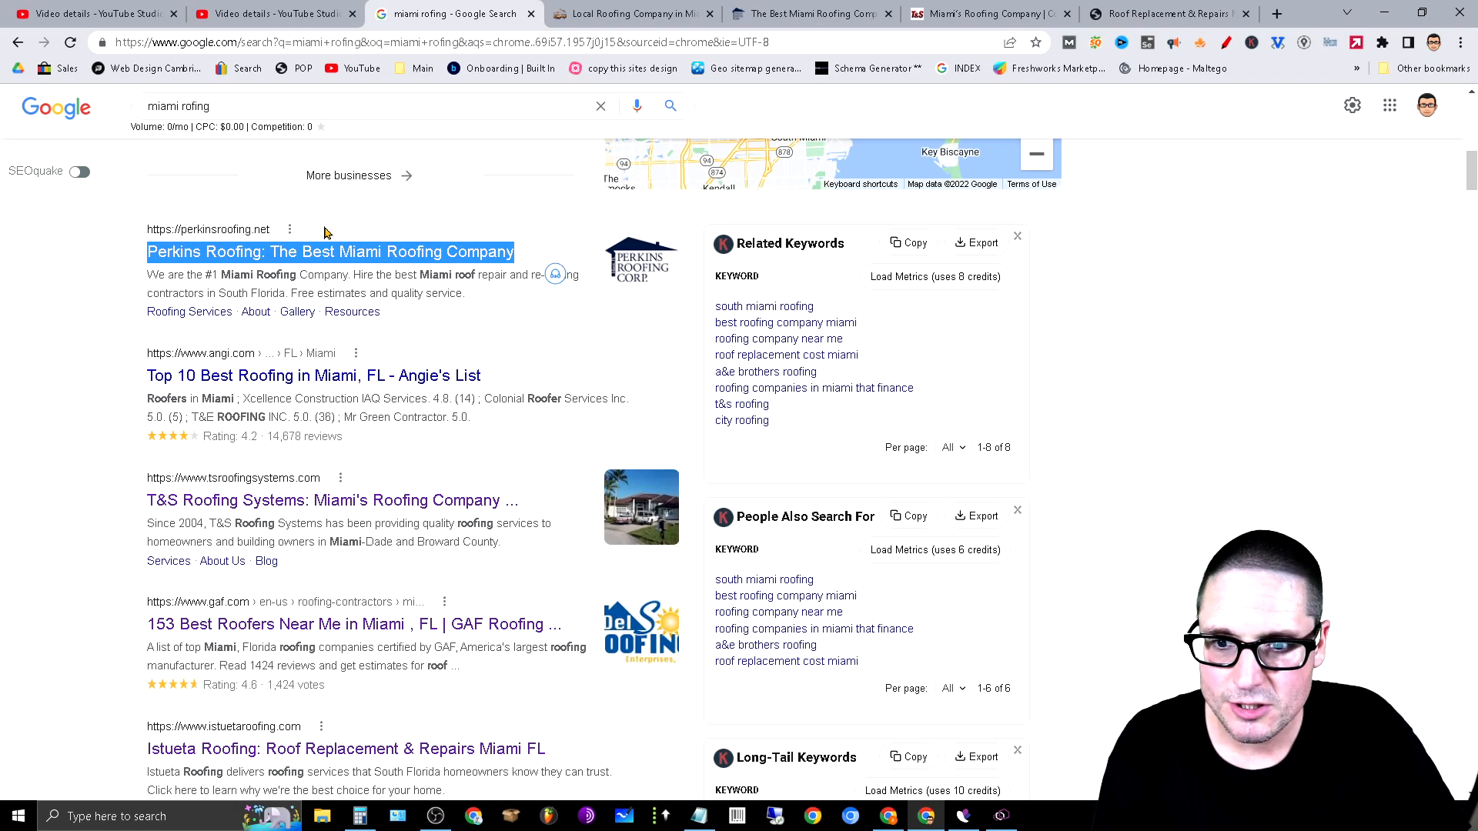
click(164, 232)
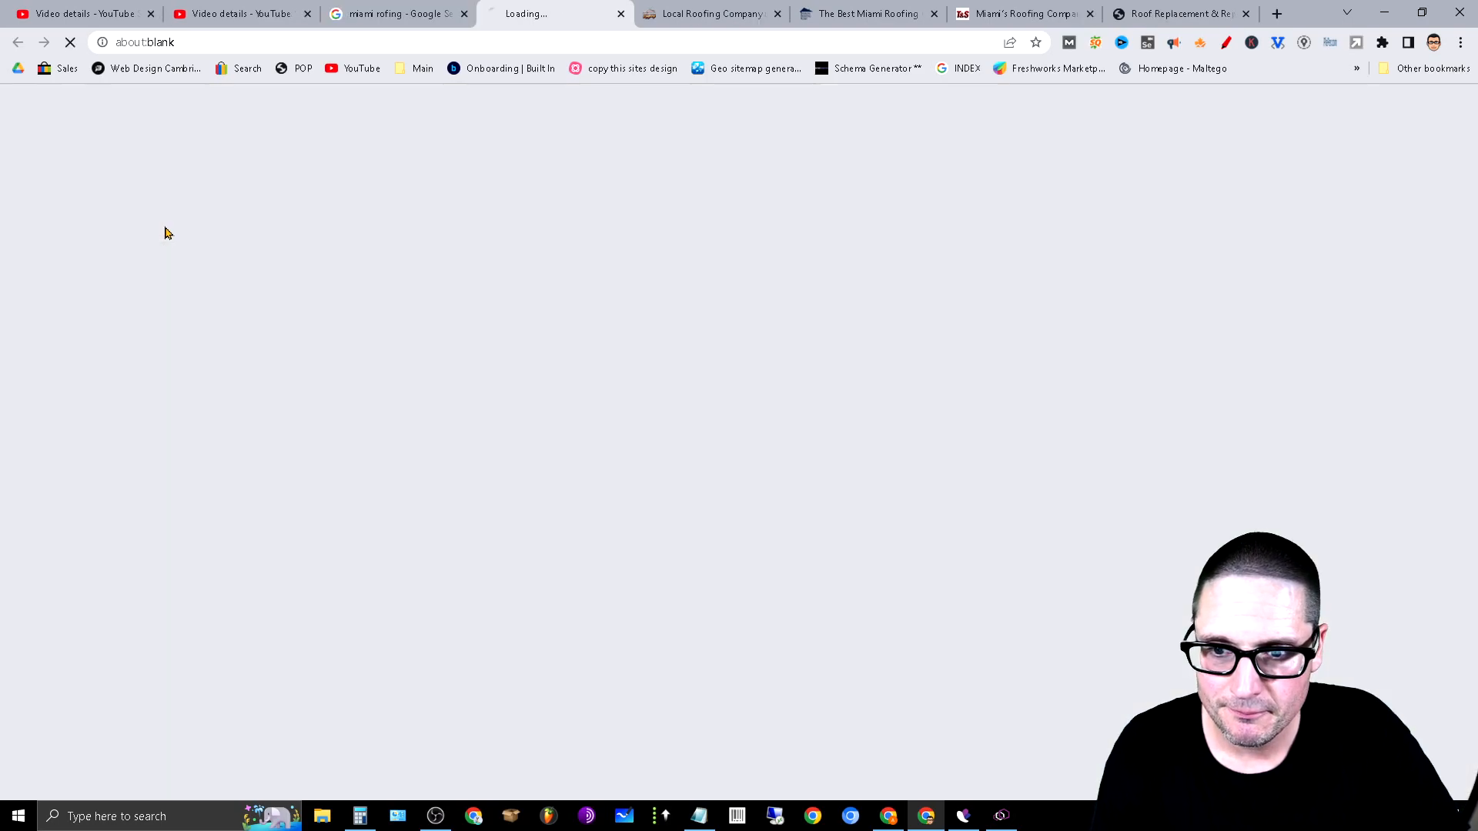
click(621, 14)
click(670, 14)
right_click(200, 53)
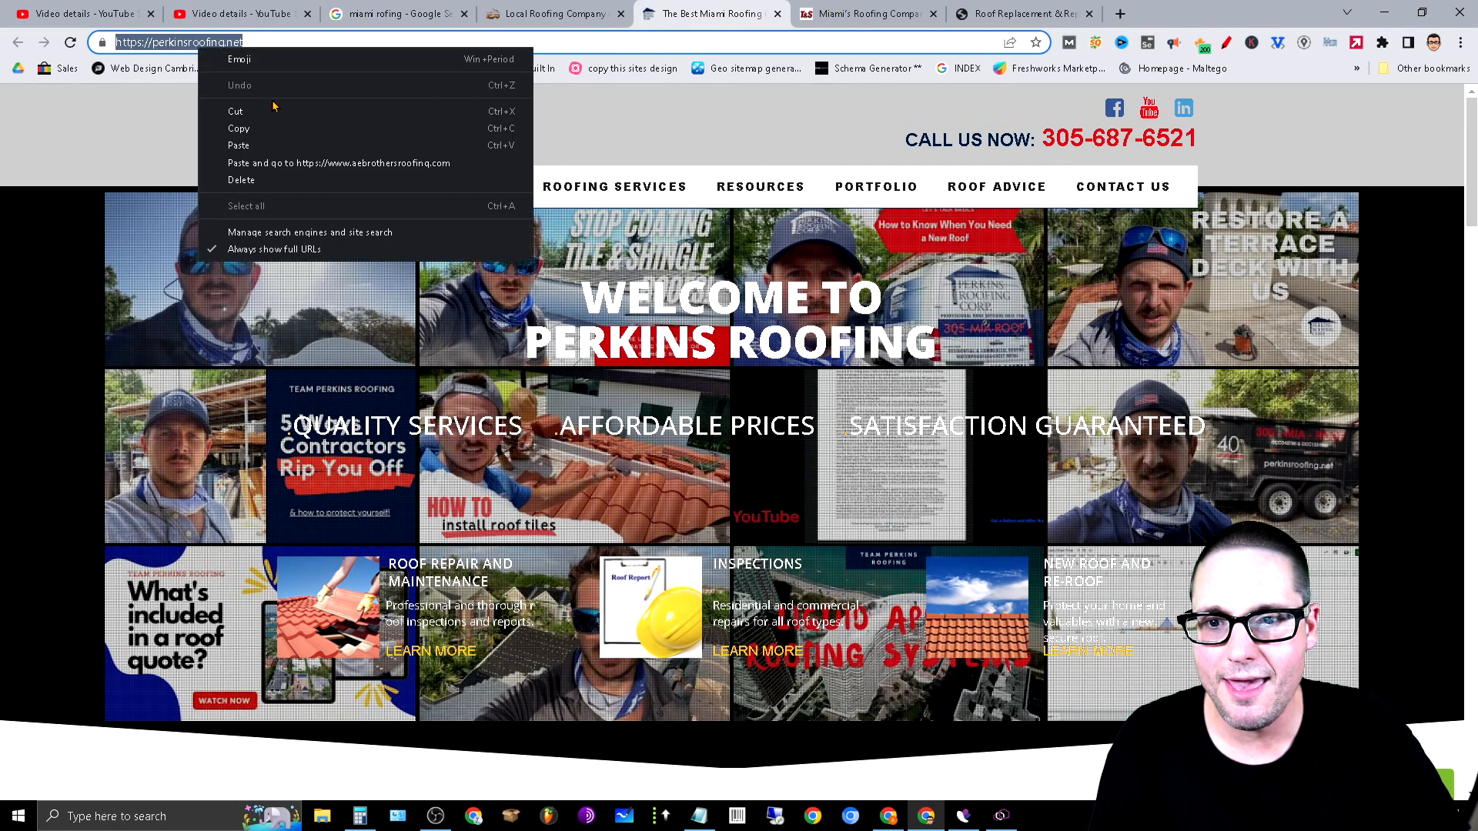
click(273, 129)
click(467, 10)
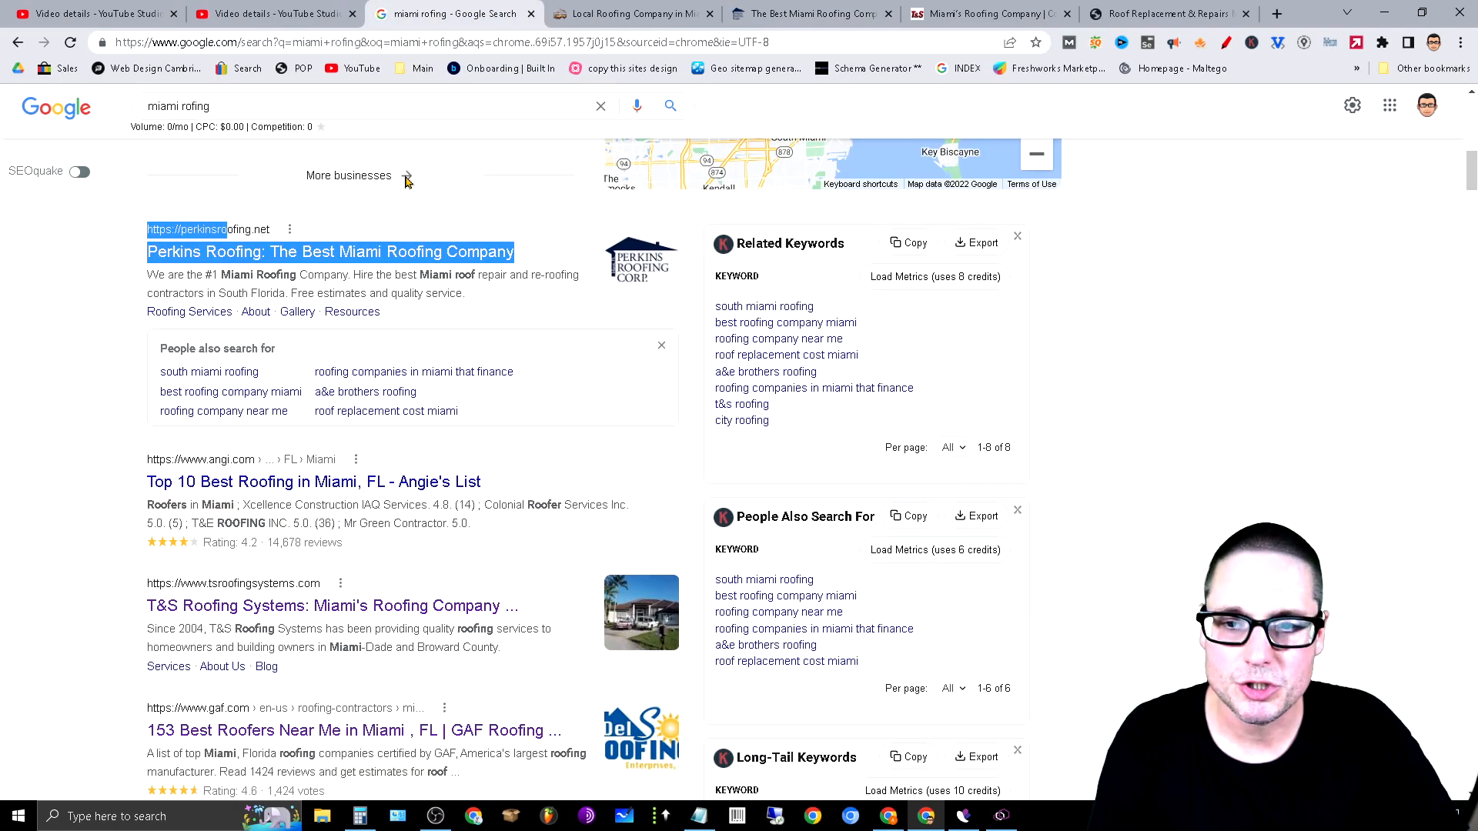
triple_click(307, 108)
Search Google for the perkinsroofing.net address in quotation marks
text(site)
key(BackSpace)
key(BackSpace)
key(BackSpace)
key(BackSpace)
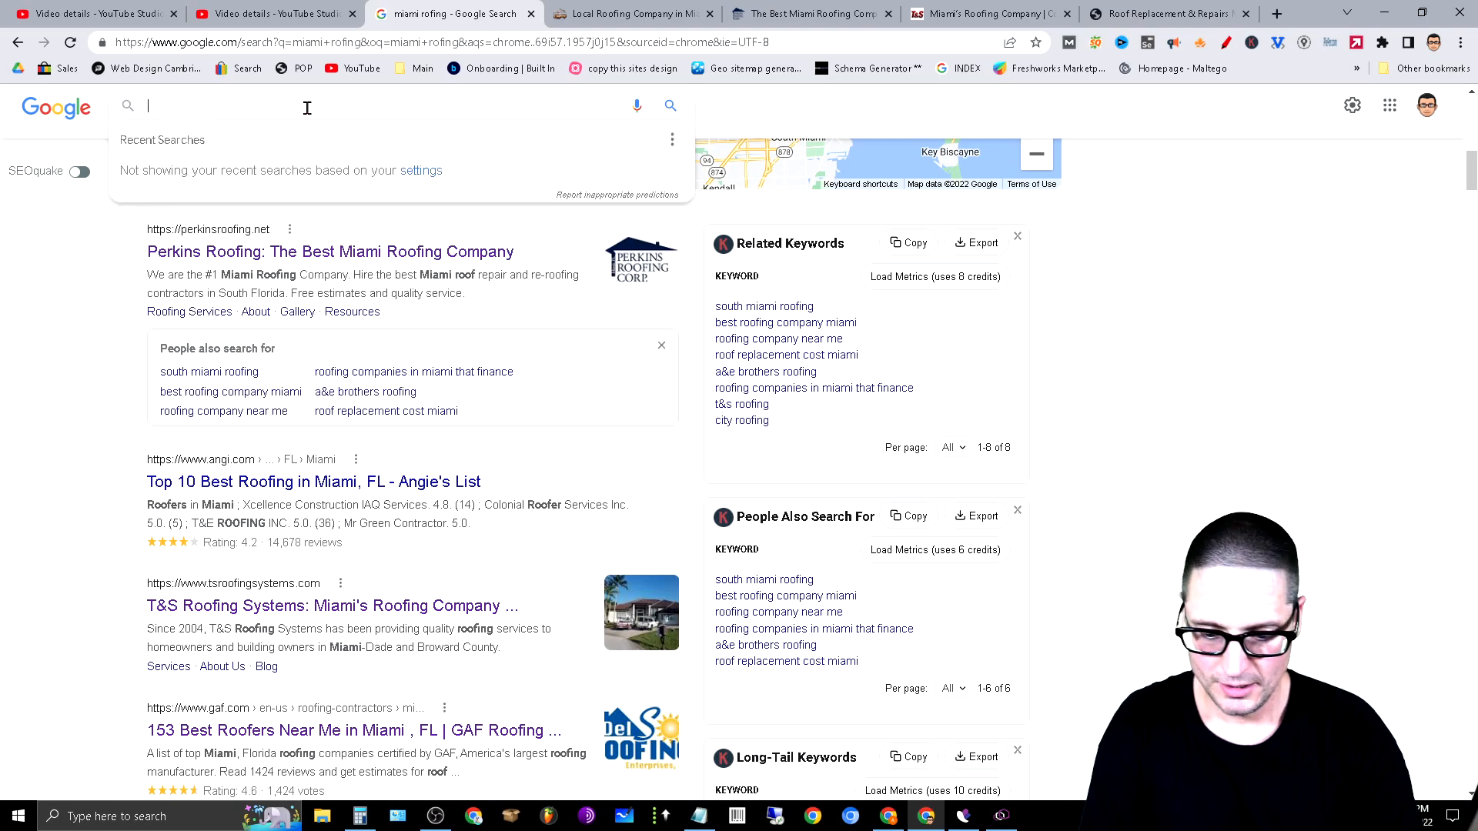
key(ctrl+v)
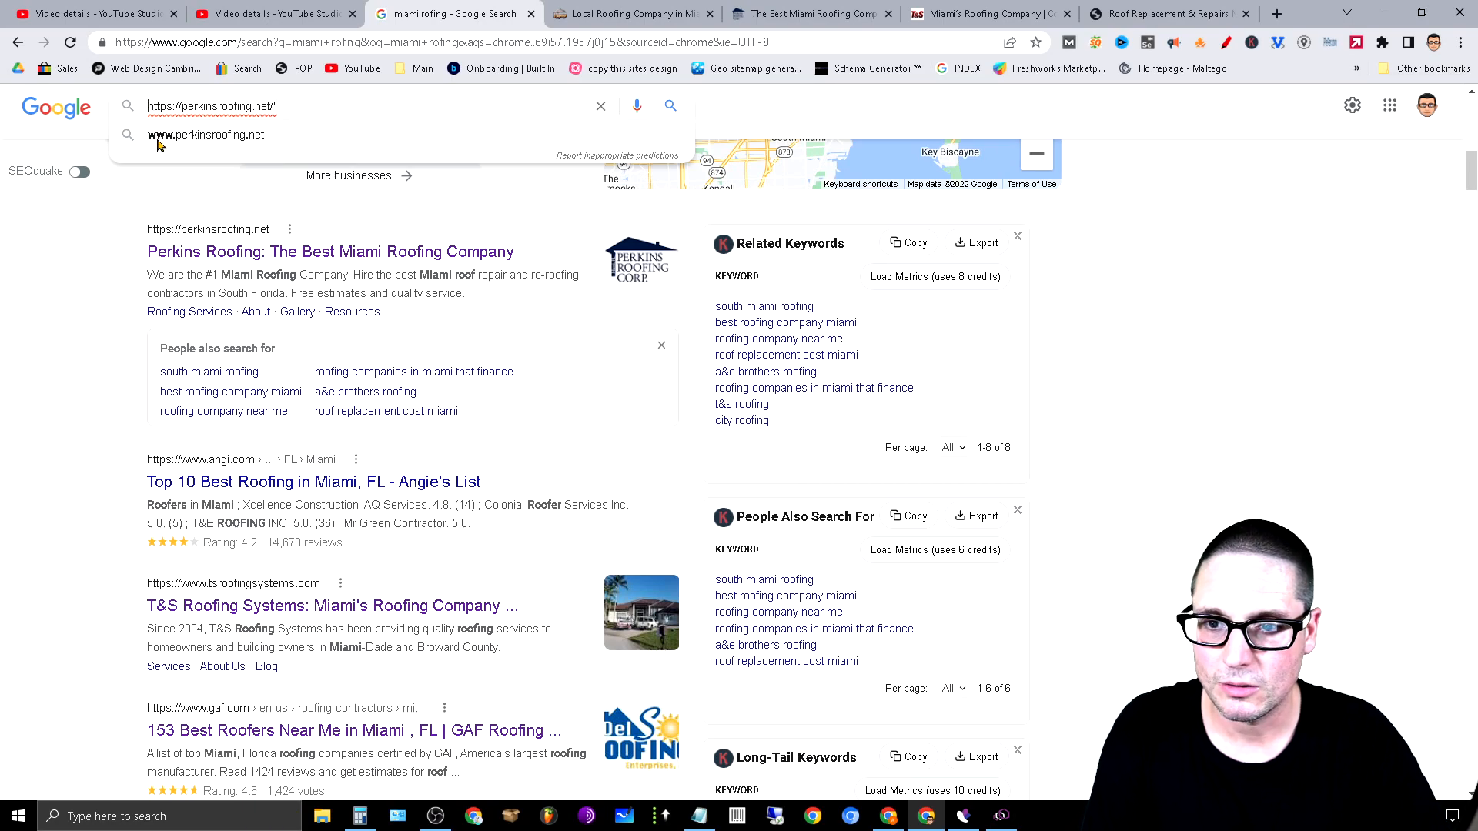
text(")
key(Return)
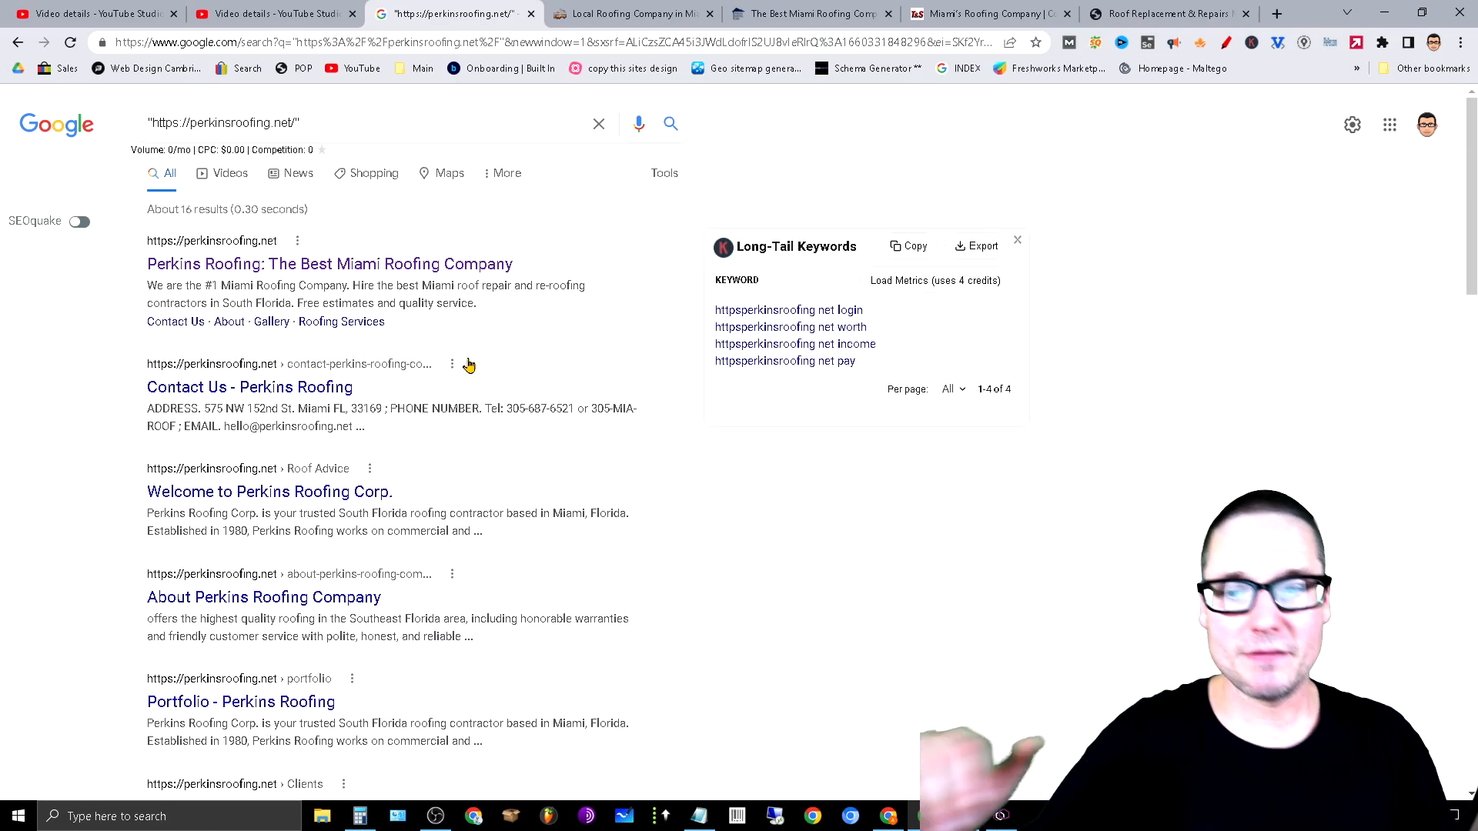
Scroll the roughly 16 site results, highlighting the Portfolio and Property Management pages
scroll(443, 400, down, 3)
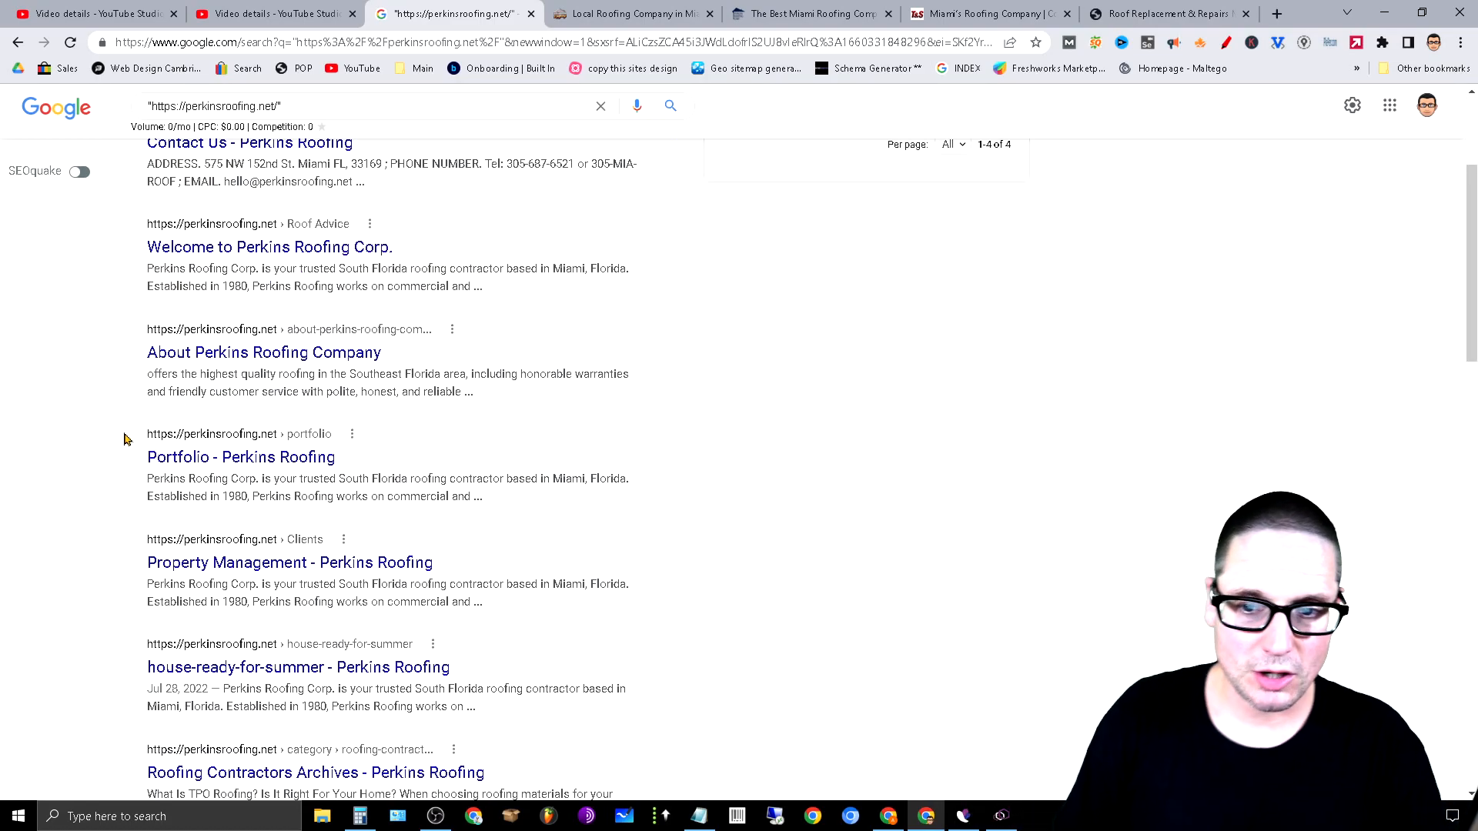
drag(126, 437, 338, 462)
drag(66, 528, 329, 602)
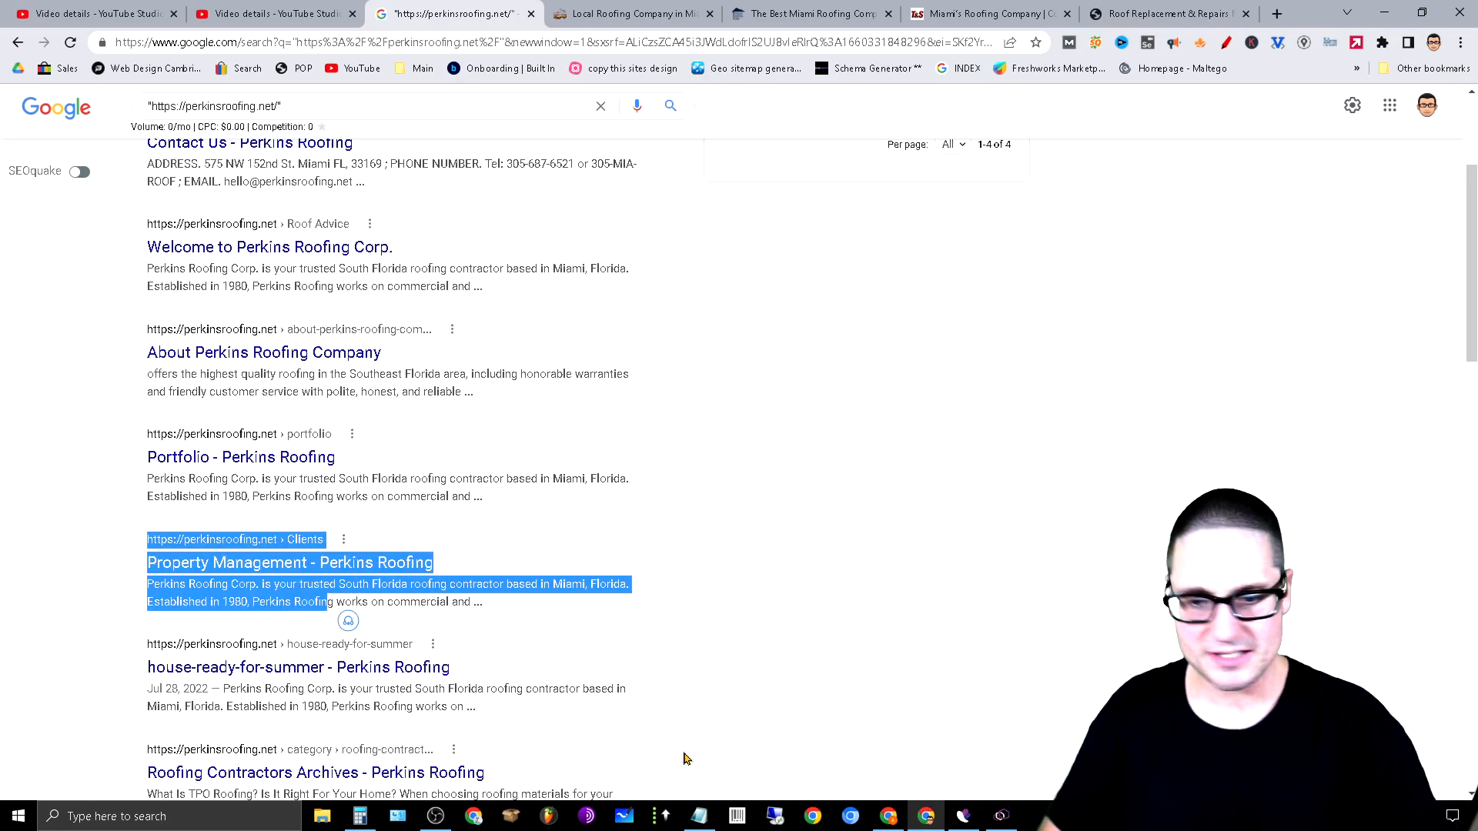
scroll(692, 732, down, 3)
scroll(639, 408, down, 3)
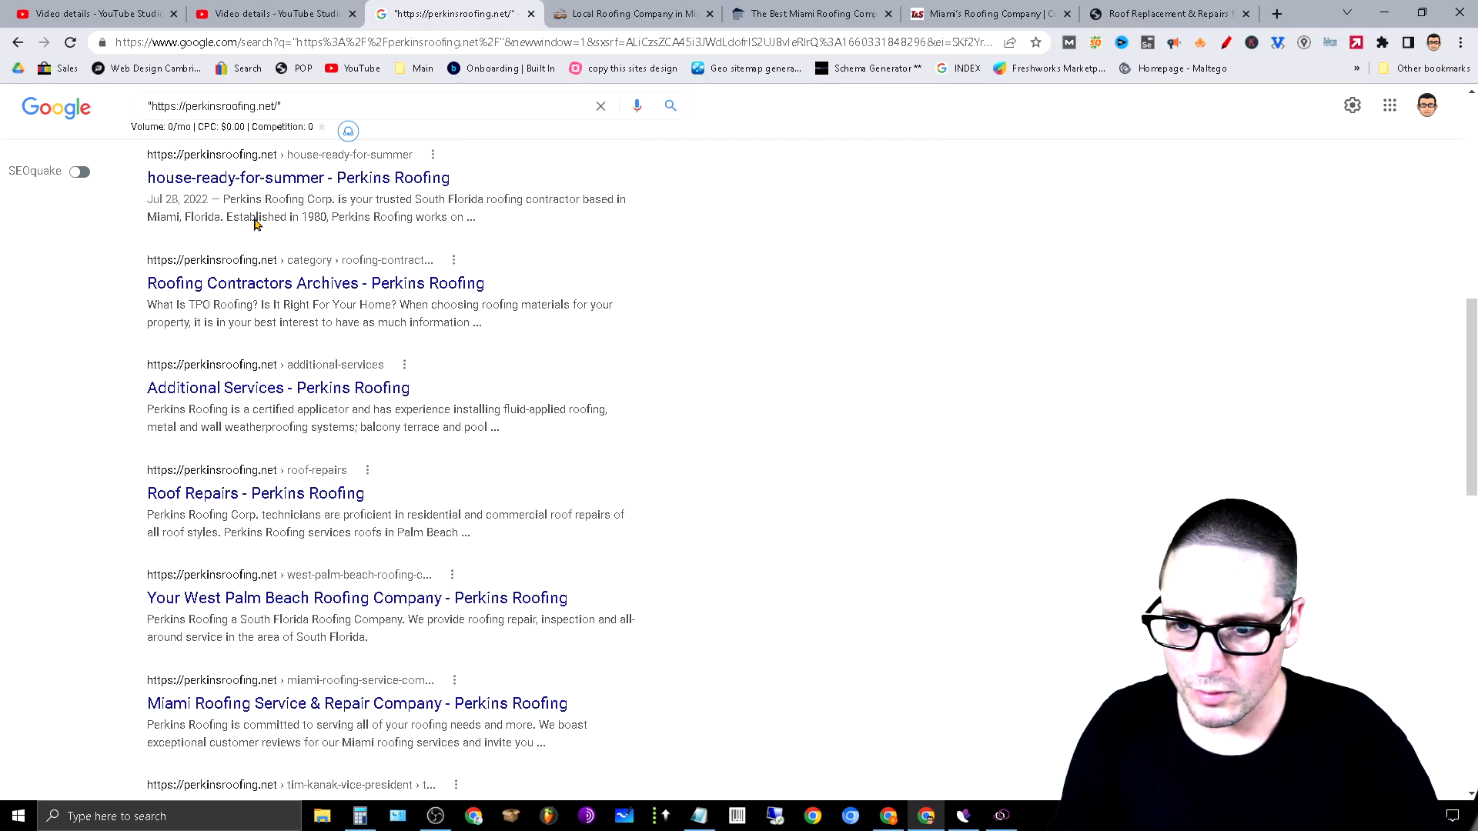
scroll(539, 500, down, 9)
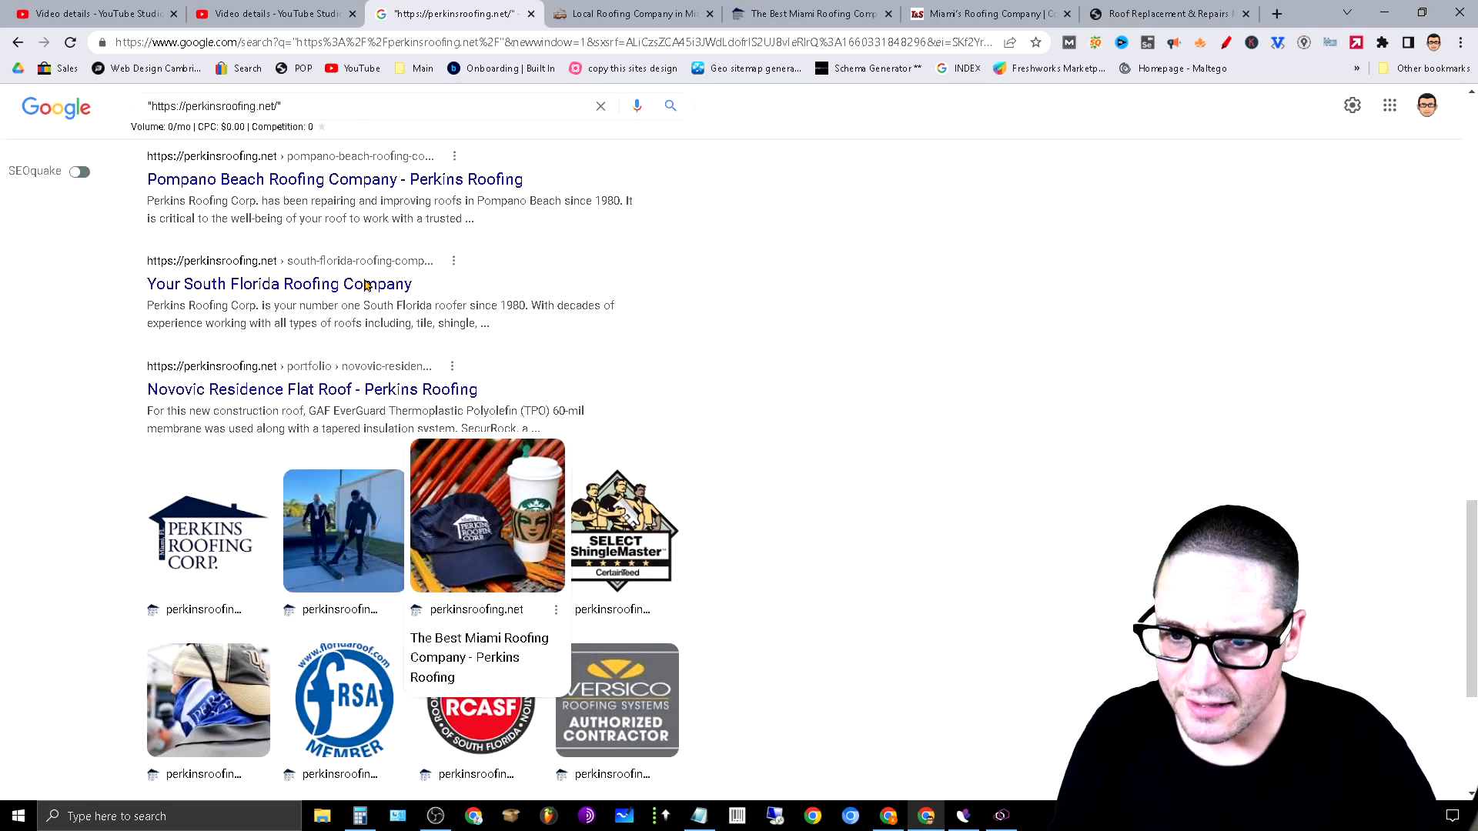
scroll(385, 384, down, 3)
scroll(362, 500, down, 3)
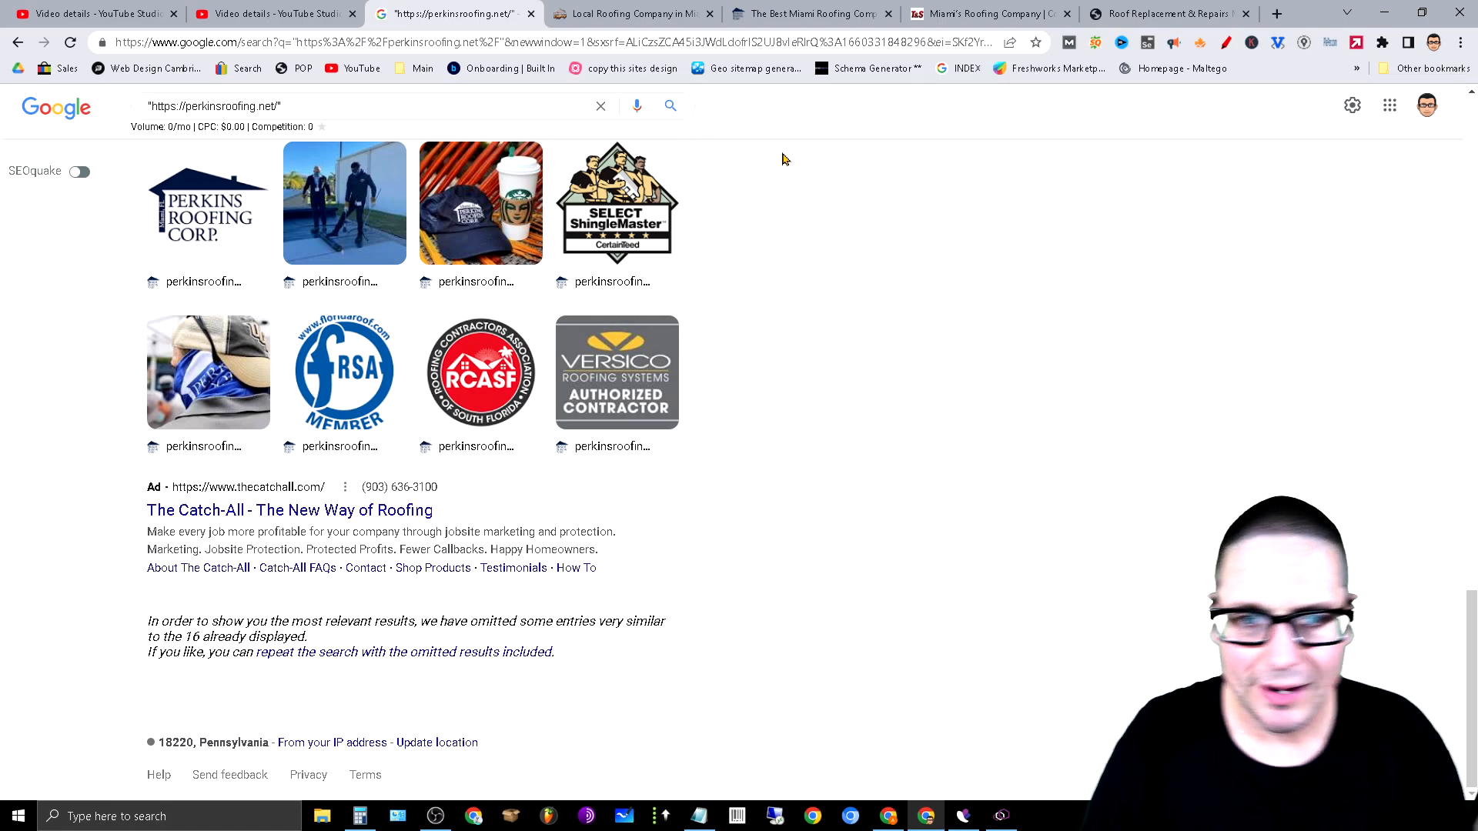
scroll(339, 477, up, 15)
Rerun the perkinsroofing.net search with both quotation marks removed
click(333, 119)
key(BackSpace)
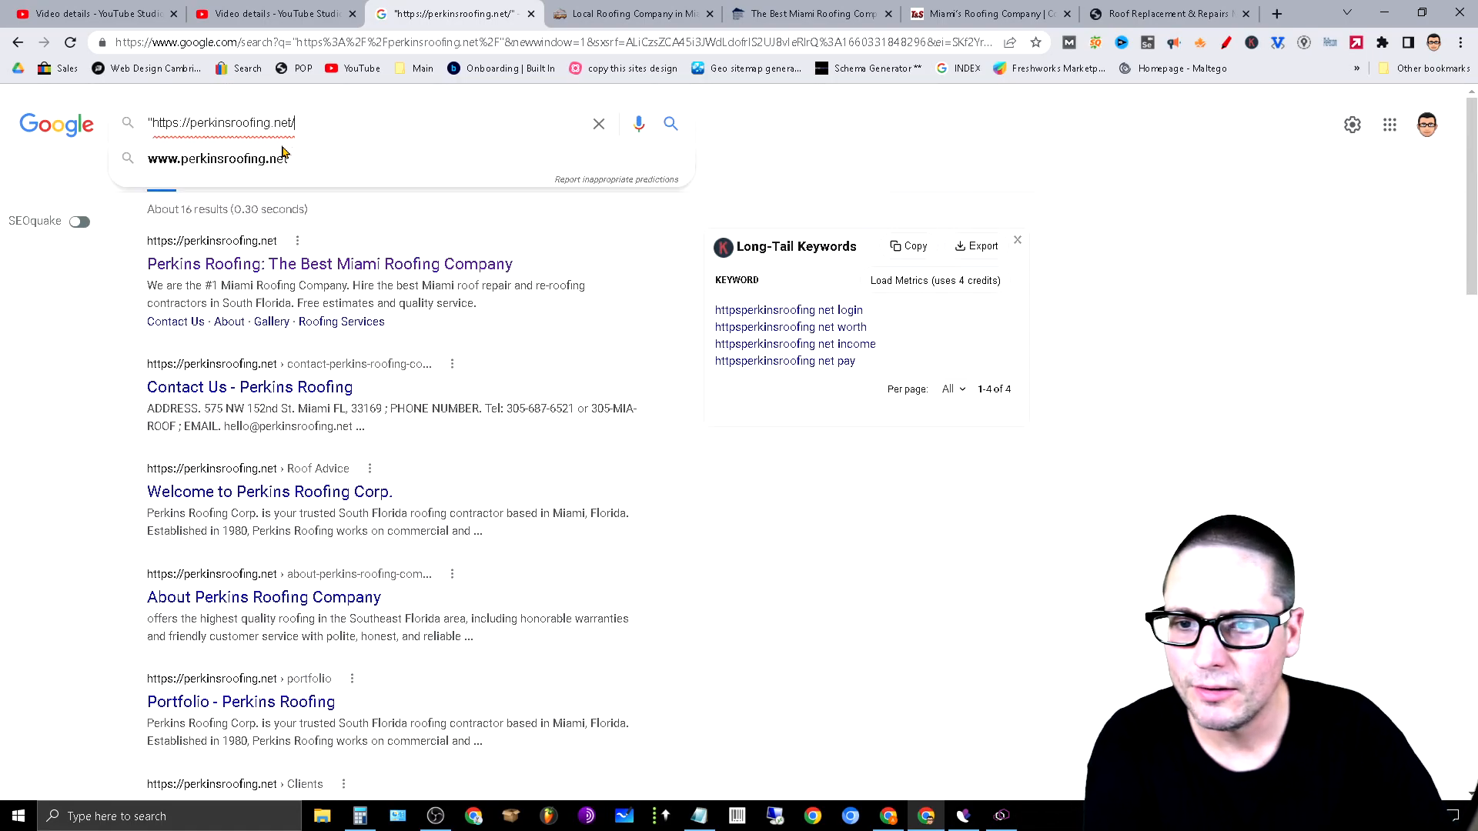
click(154, 125)
key(BackSpace)
key(Return)
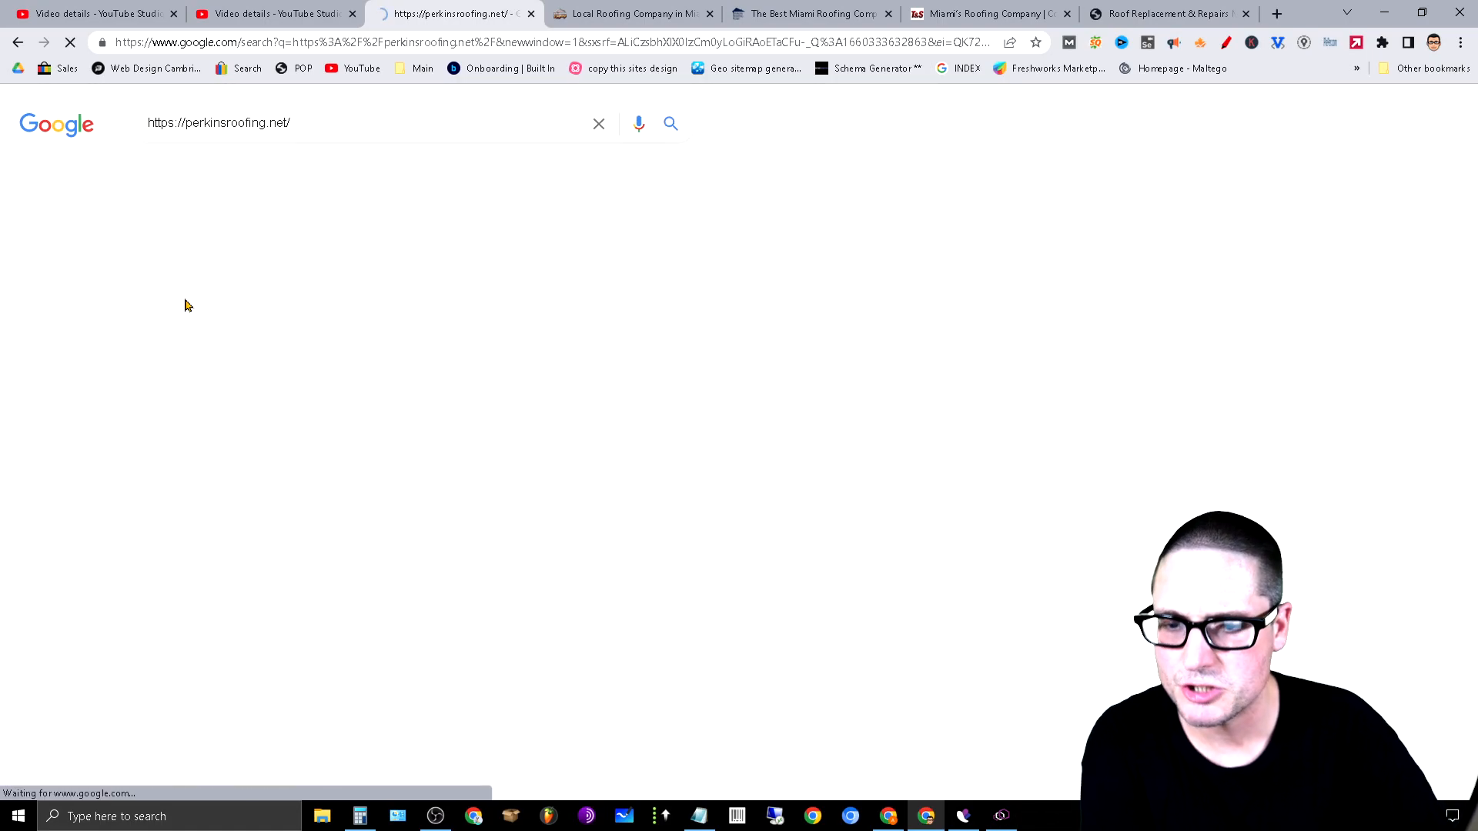
Highlight the Facebook, LinkedIn, BBB and ZoomInfo citation listings for Perkins Roofing
scroll(647, 492, down, 6)
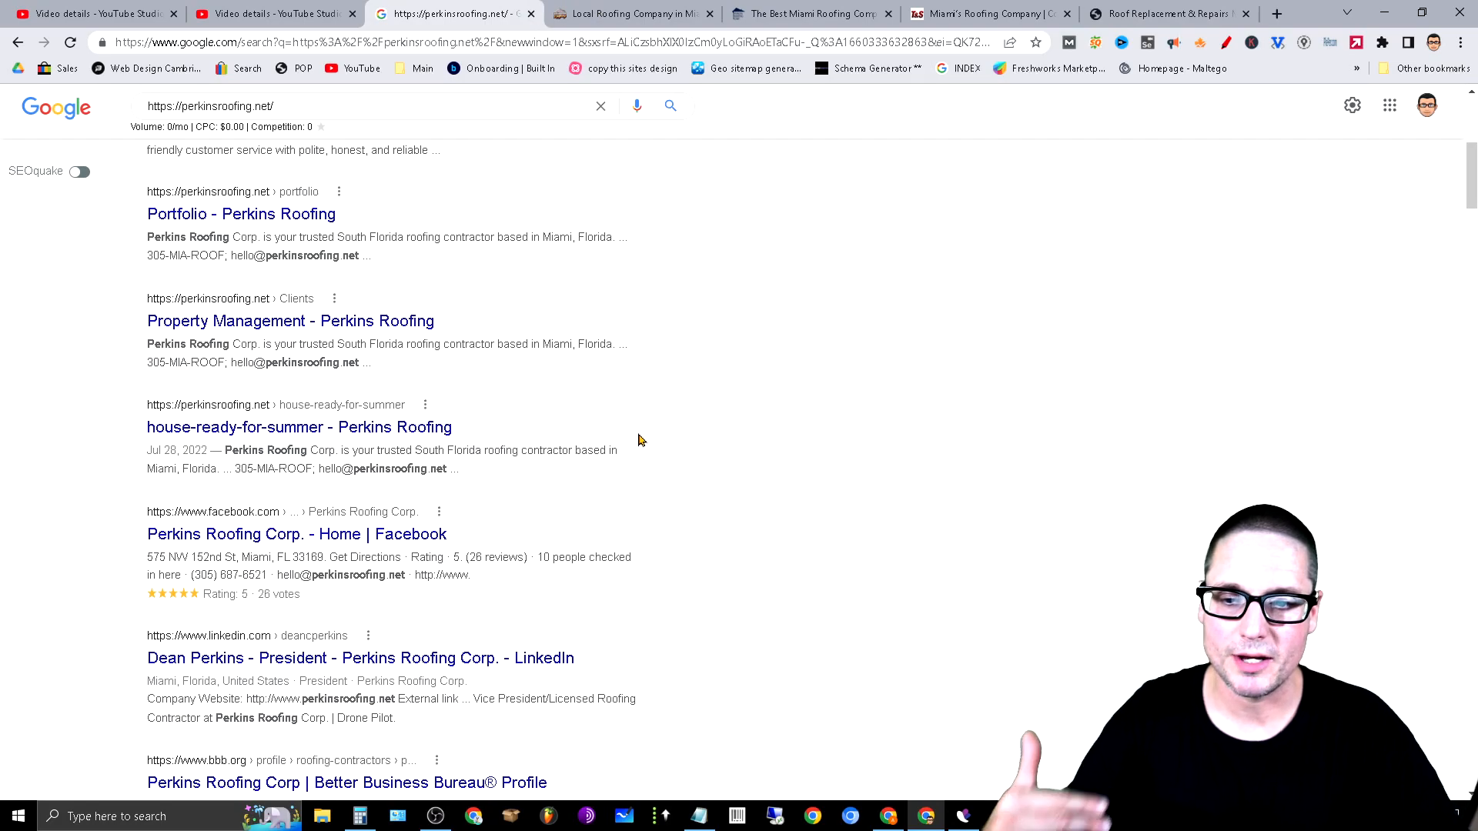
drag(99, 510, 459, 621)
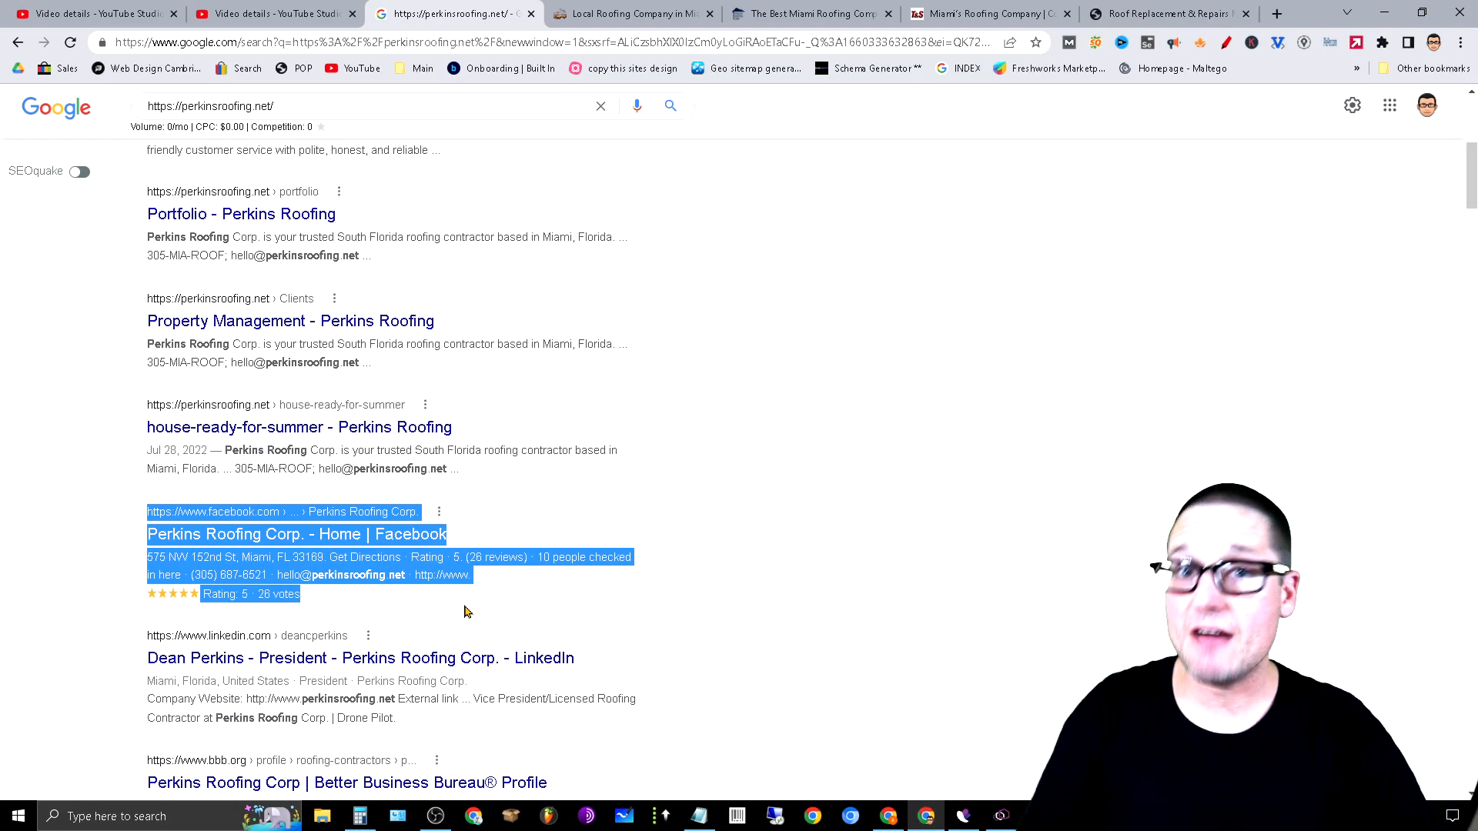
click(828, 624)
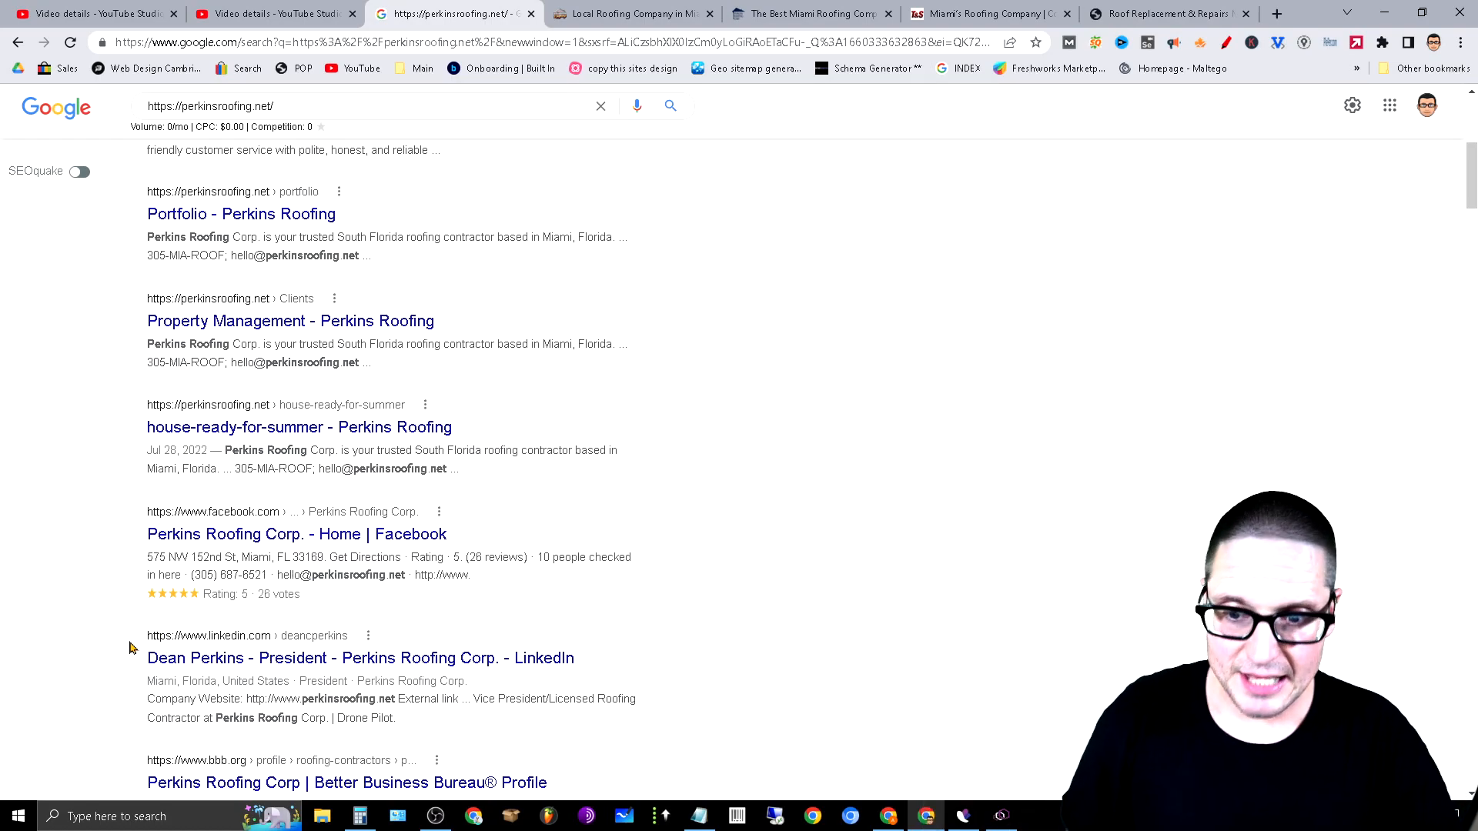
drag(138, 632, 466, 718)
scroll(754, 639, down, 3)
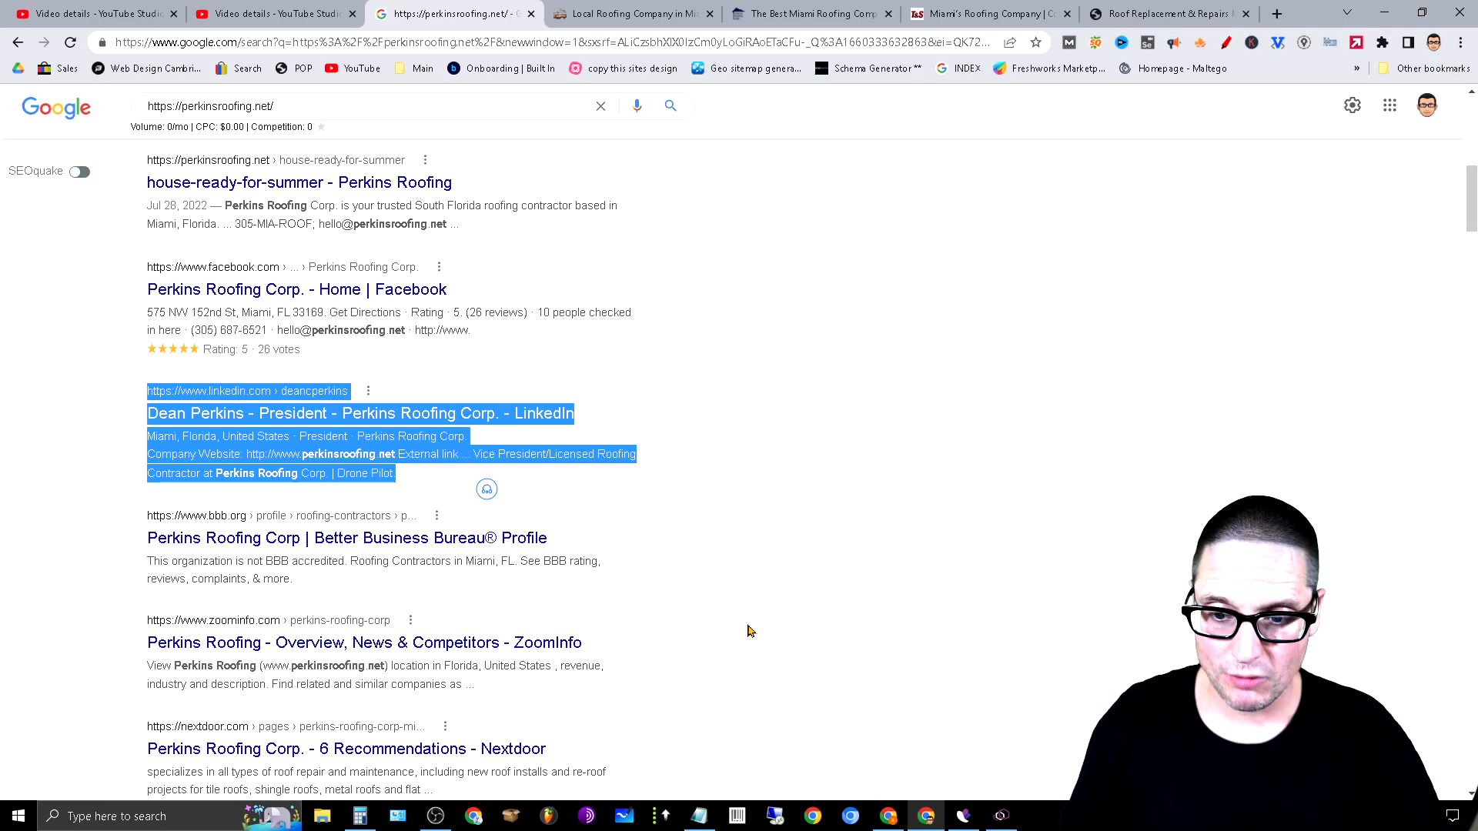
drag(122, 510, 449, 624)
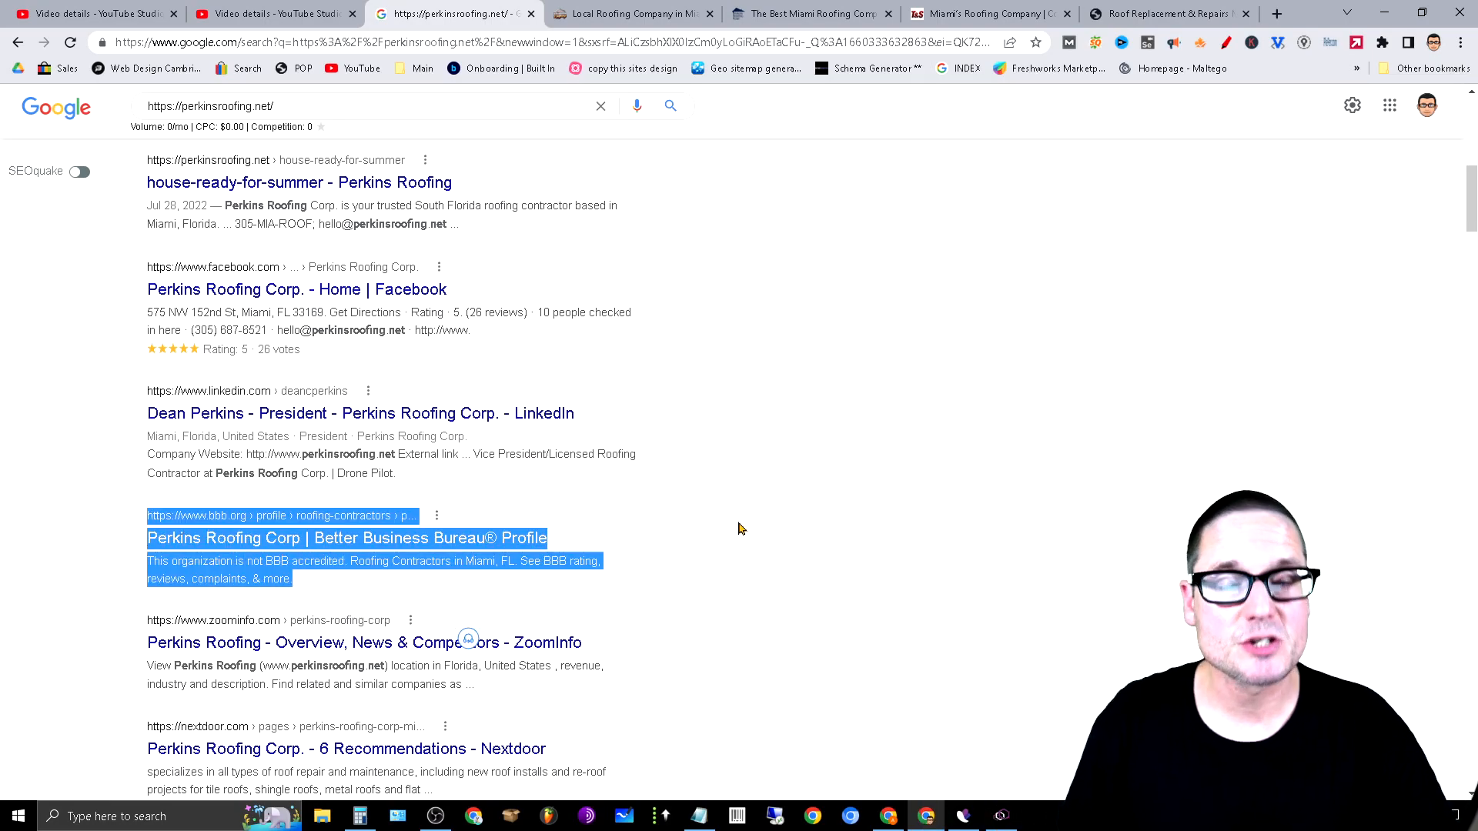
click(930, 306)
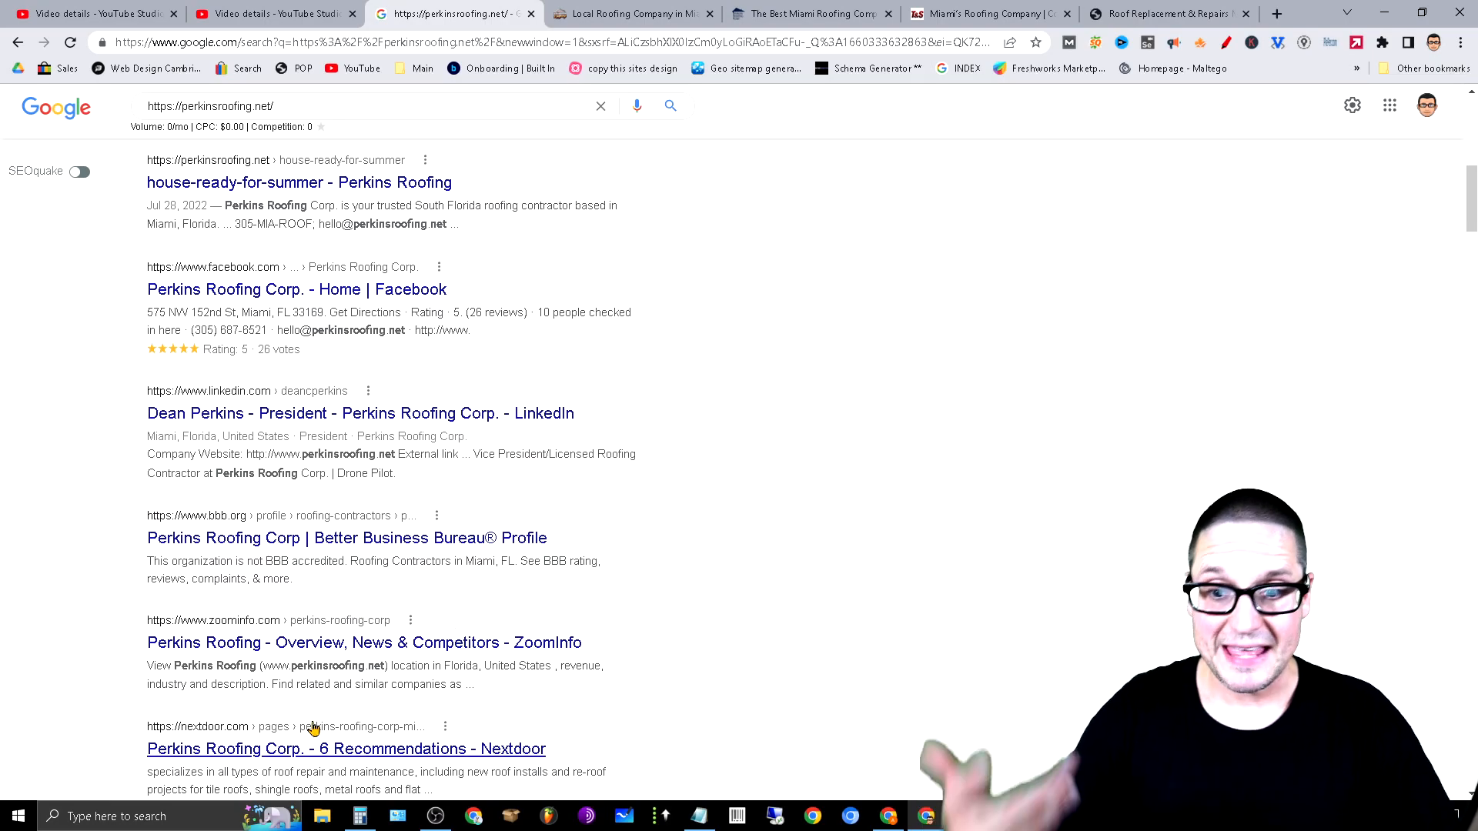
drag(143, 616, 676, 711)
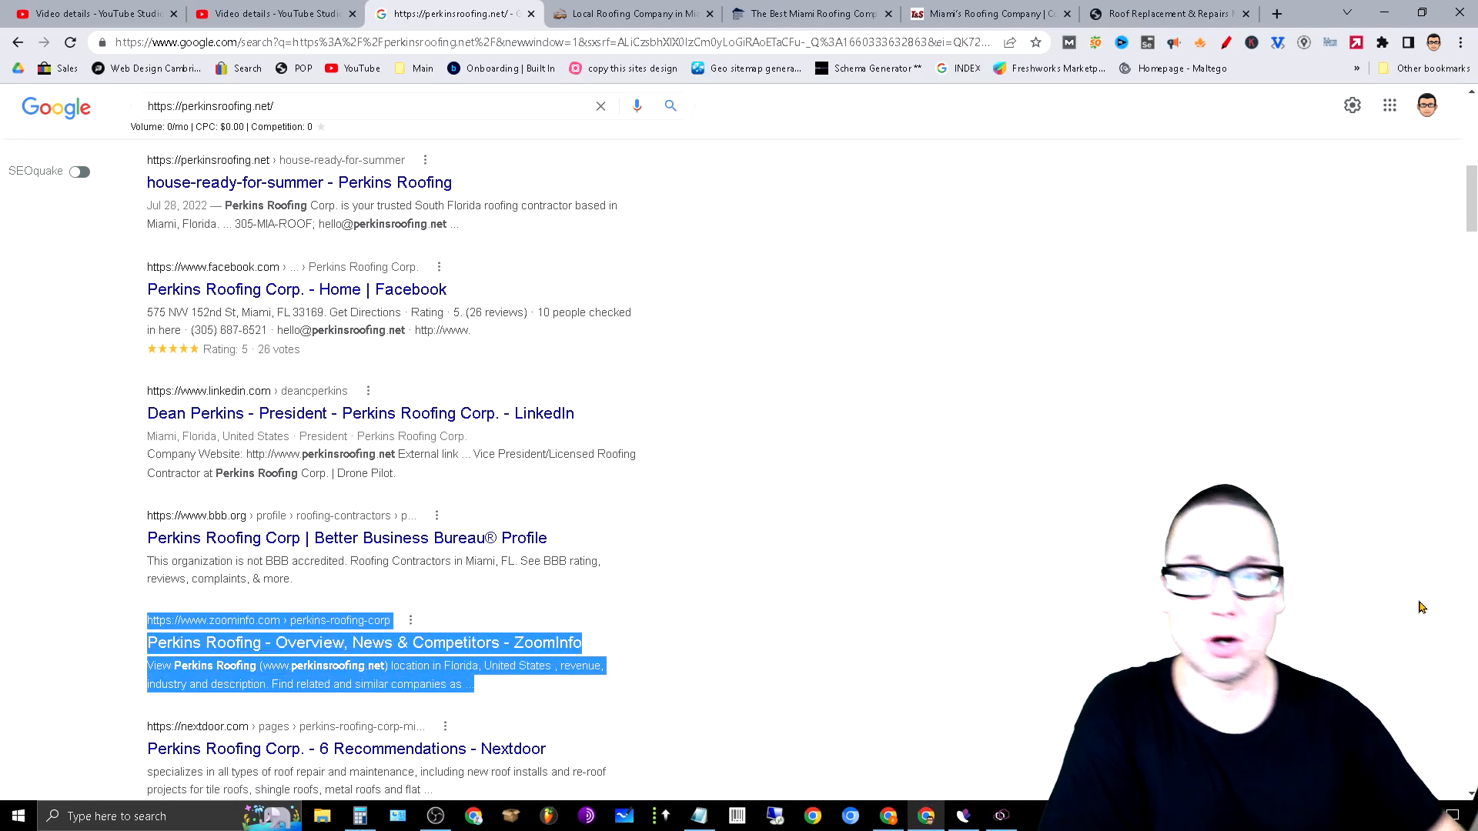
scroll(1420, 608, down, 3)
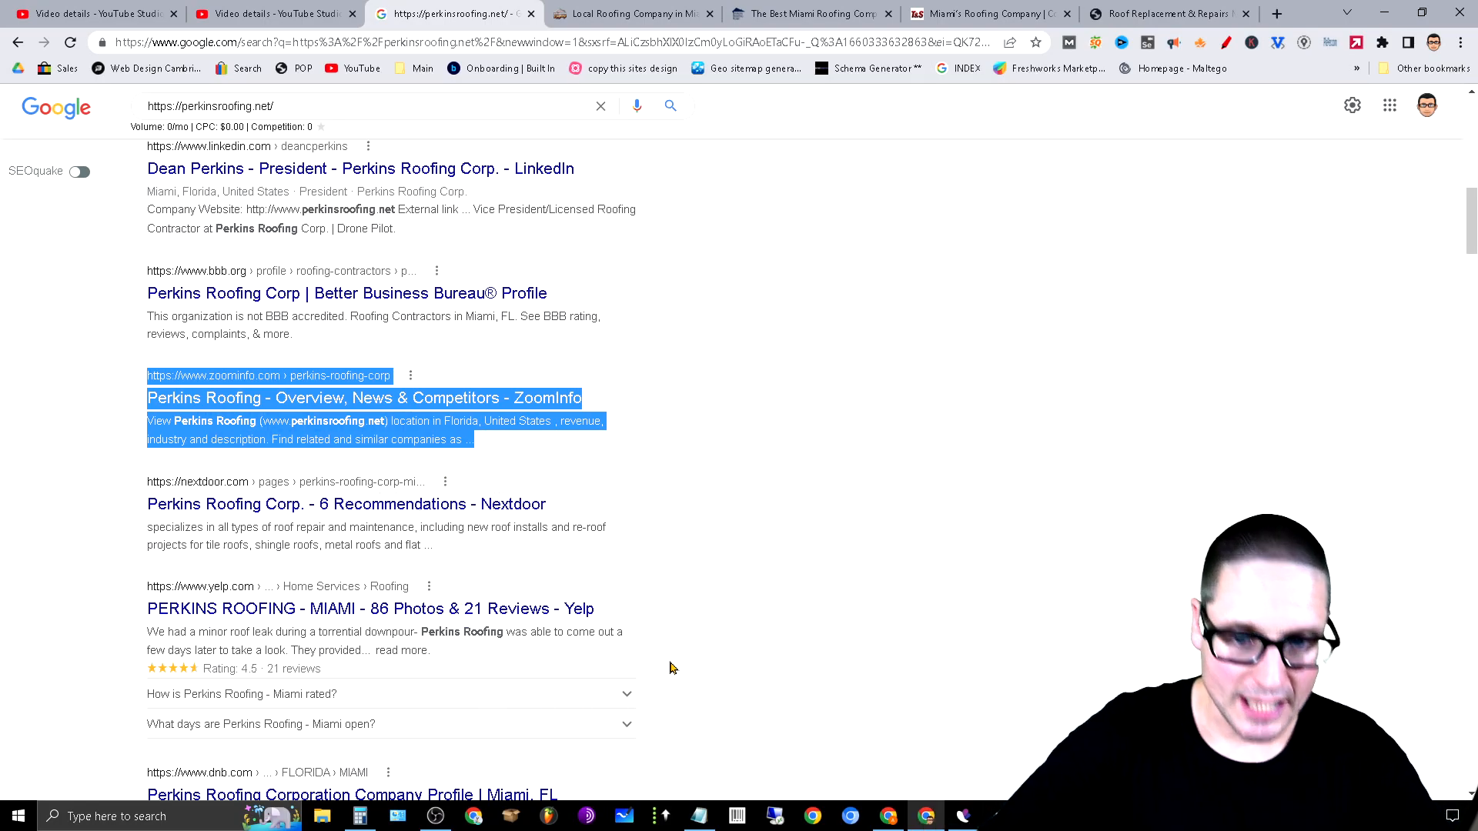
scroll(657, 673, down, 6)
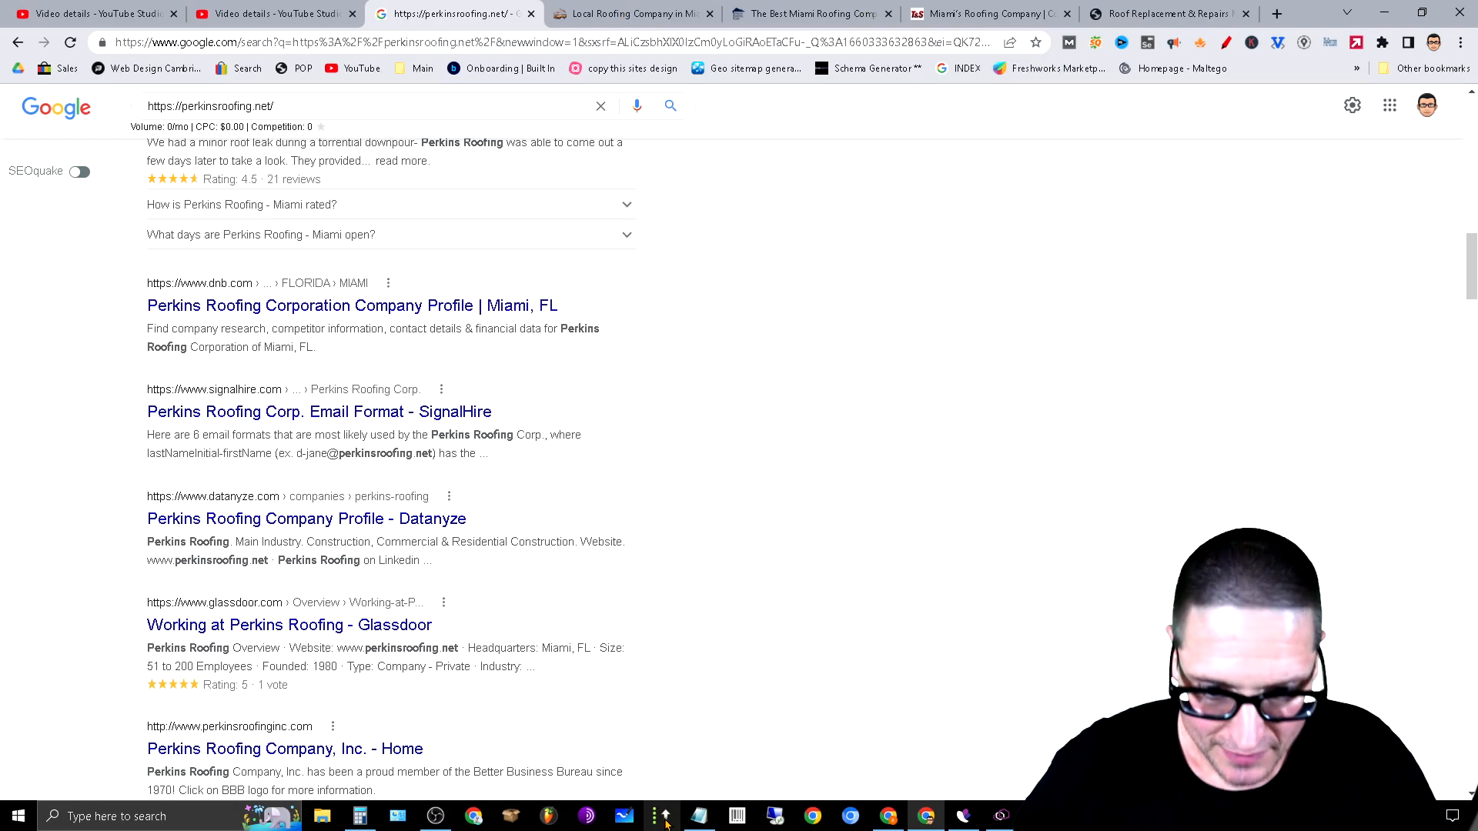
Bring up the SEO checklist notes and point out item 10 and its no-rel pages phrase
click(698, 817)
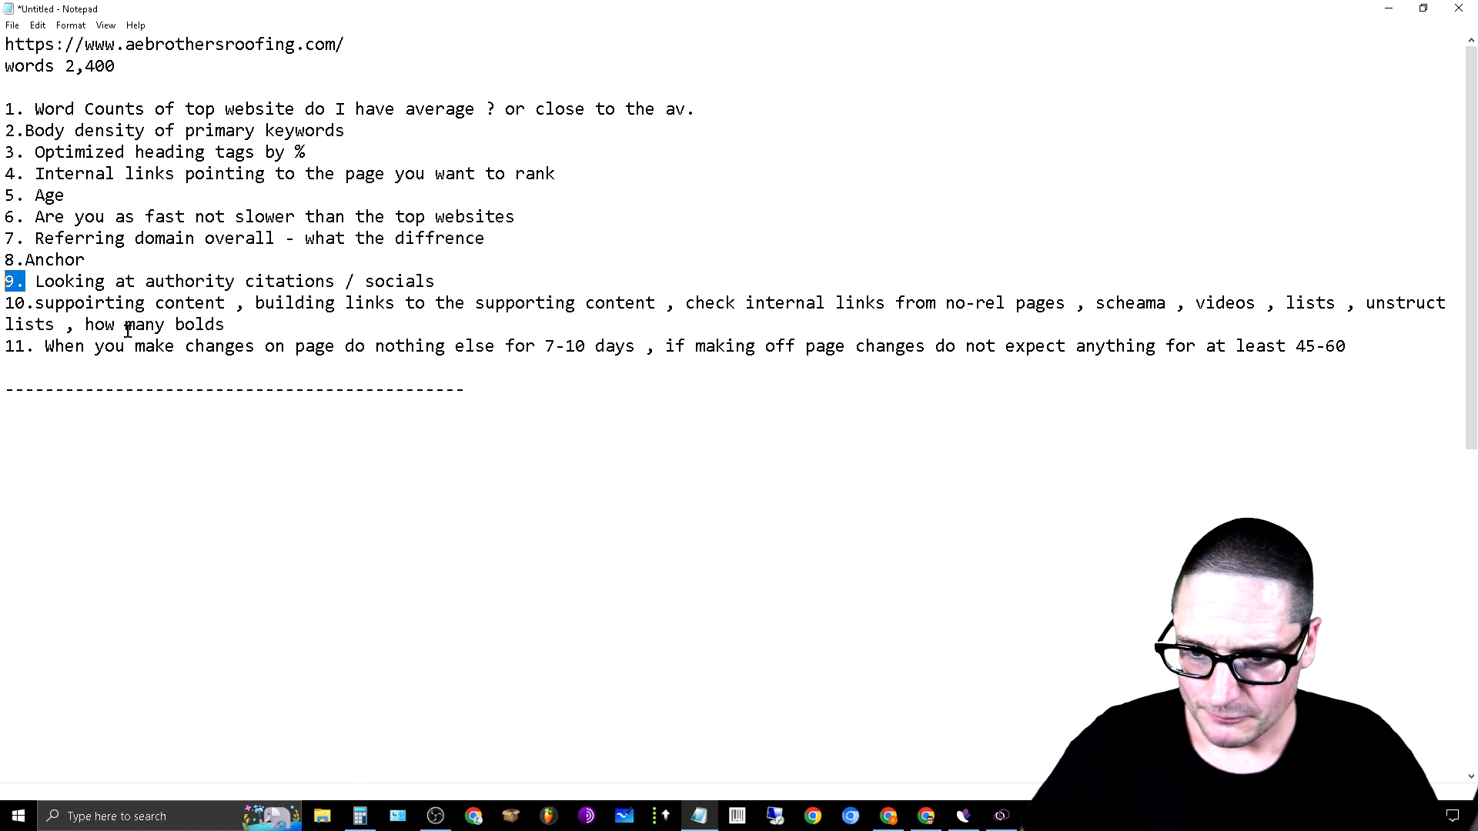
drag(3, 306, 515, 304)
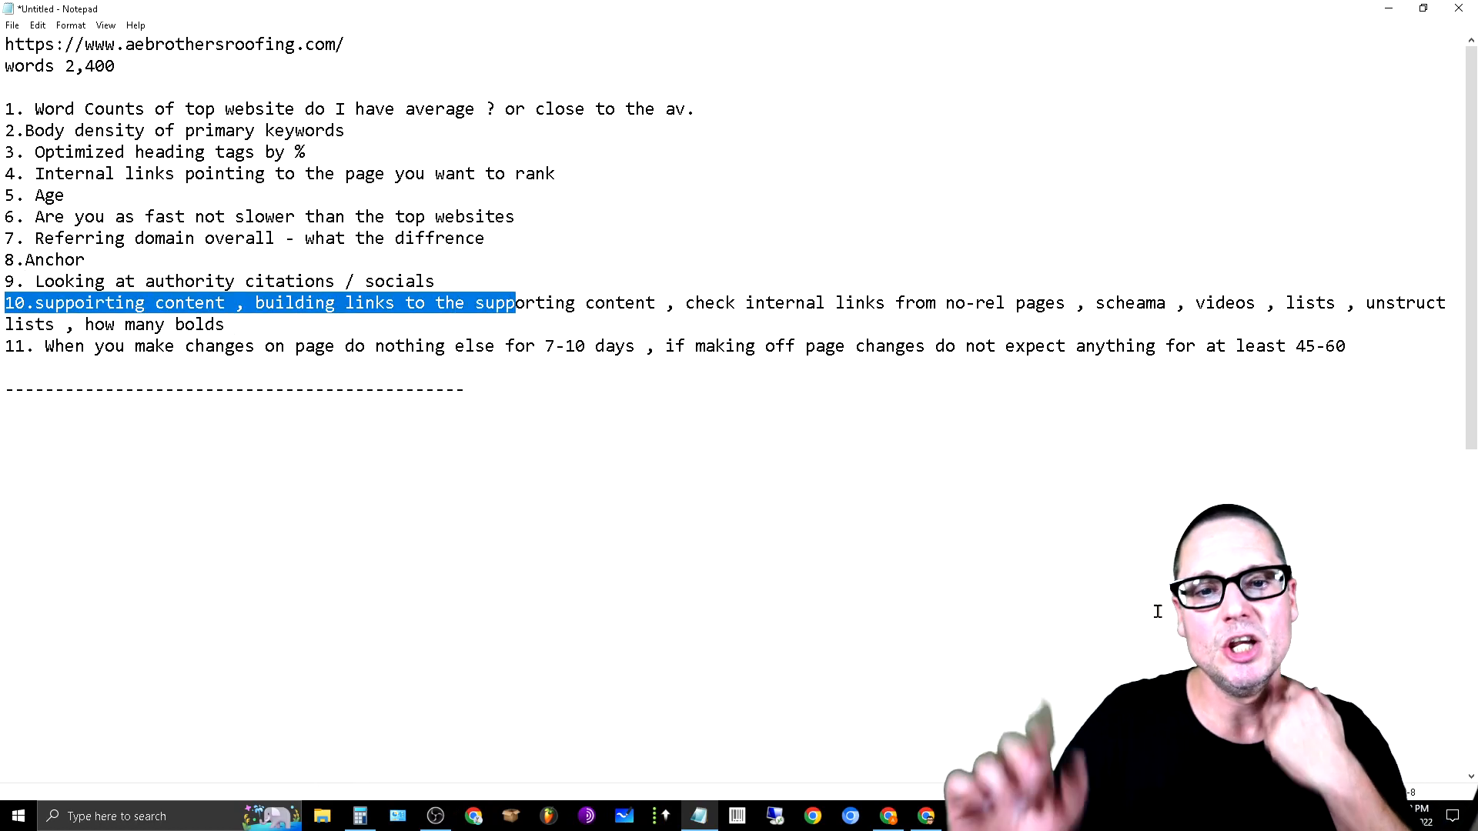
drag(1066, 304, 913, 304)
click(962, 302)
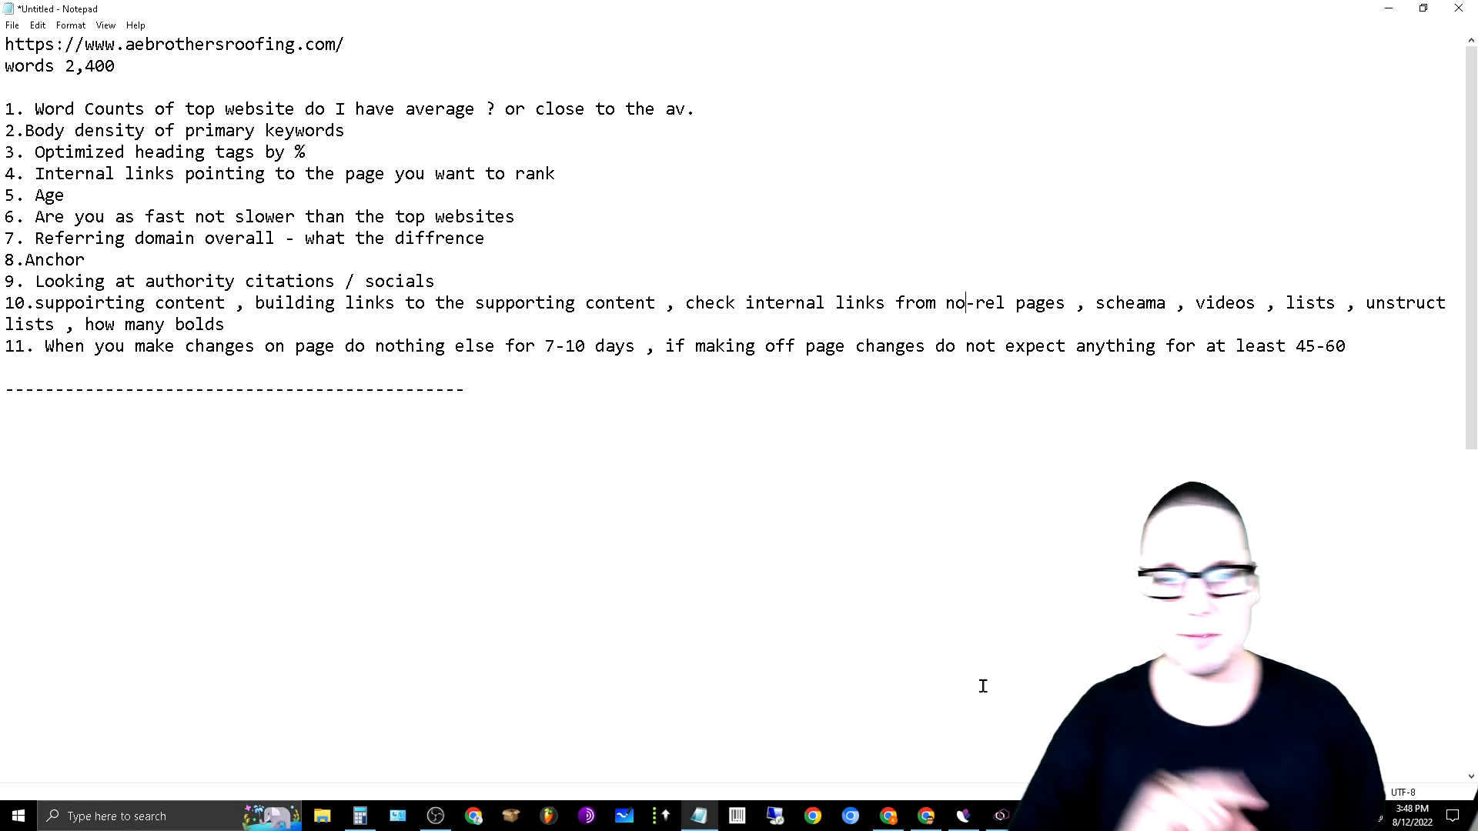
Correct 'suppoirting' to 'supporting' in item 10, then minimise Notepad
double_click(109, 308)
click(103, 317)
drag(145, 307, 74, 308)
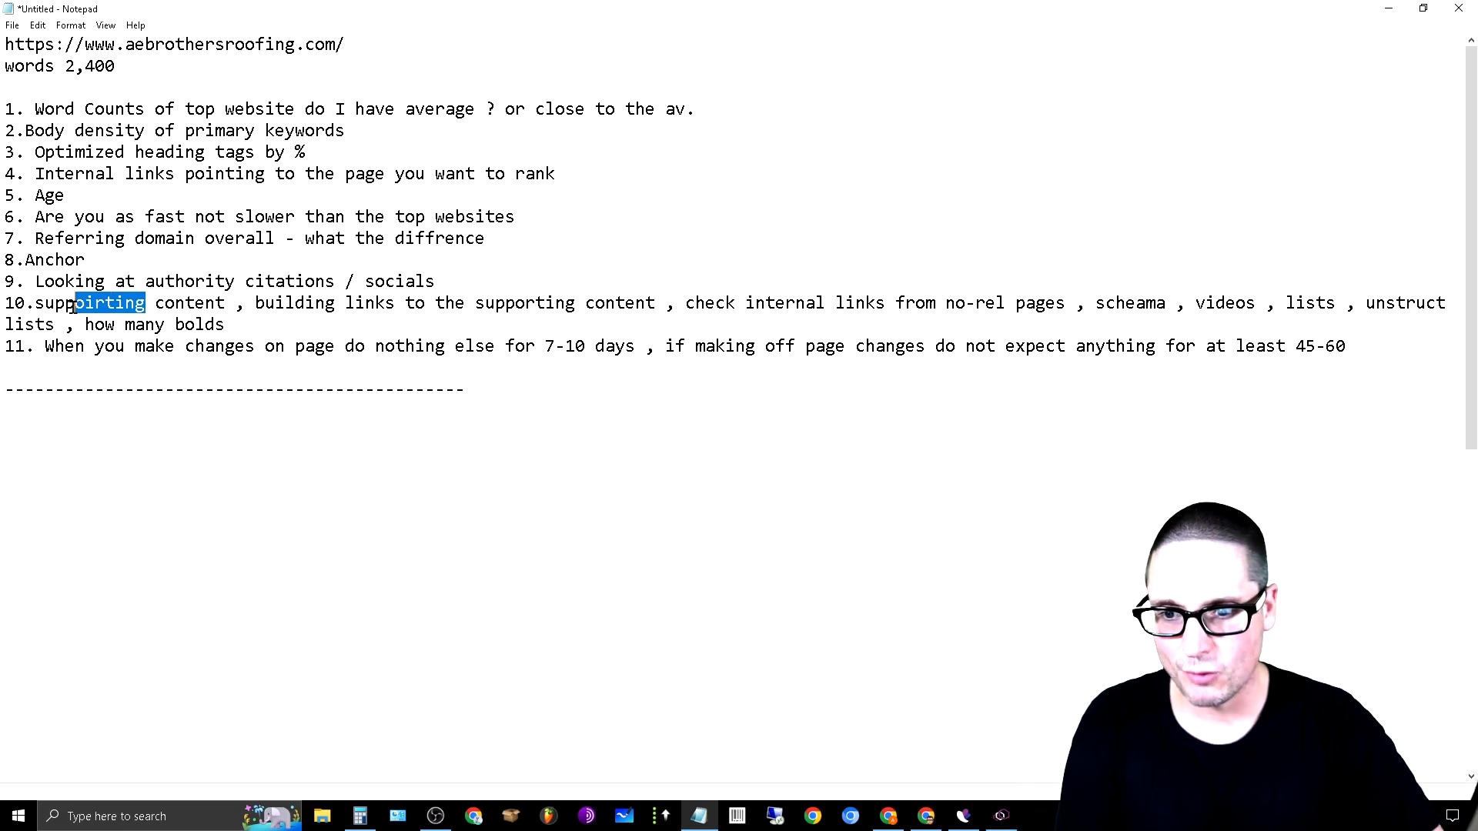
text(pporting)
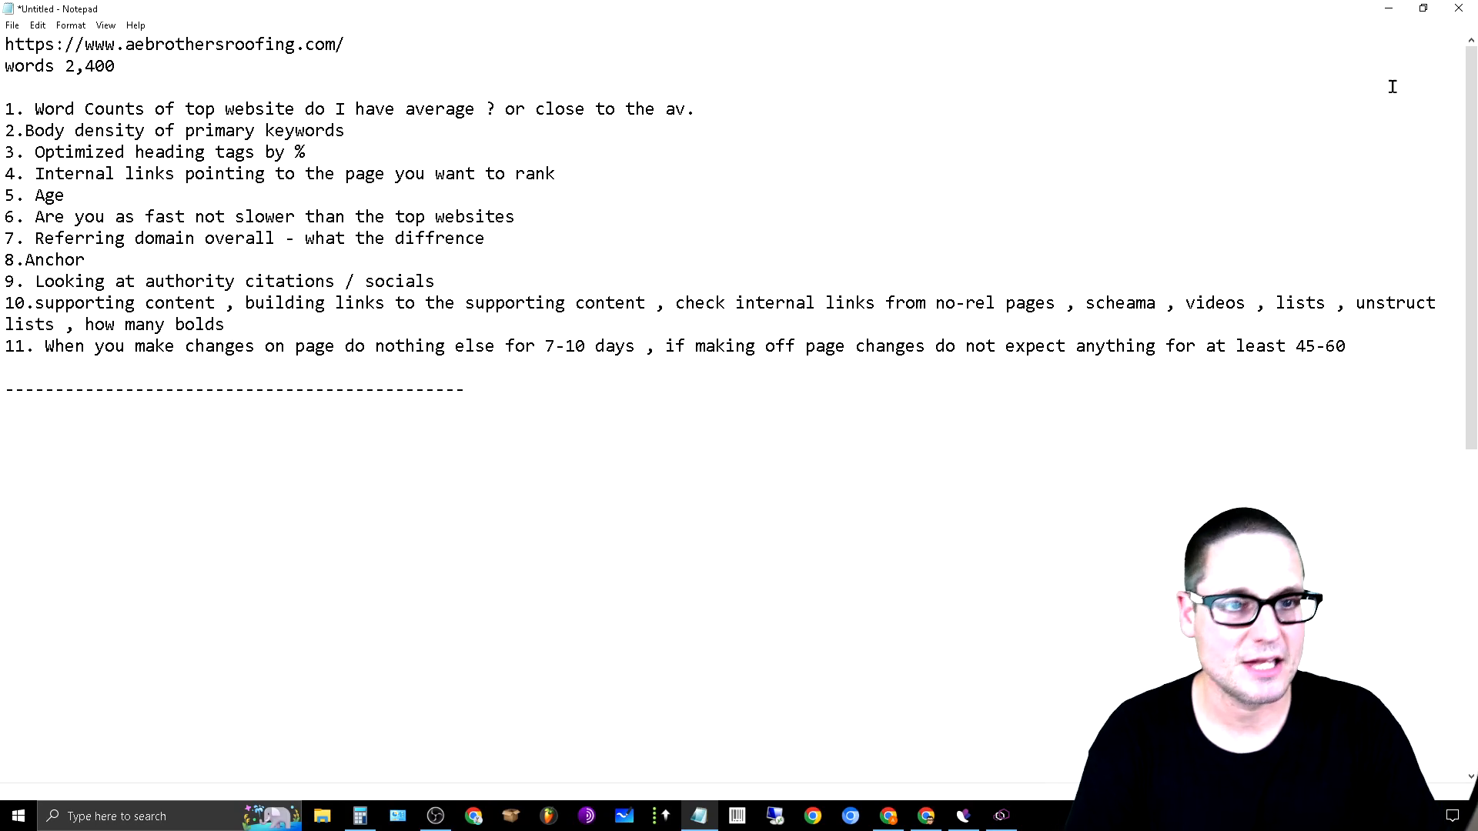
click(1399, 10)
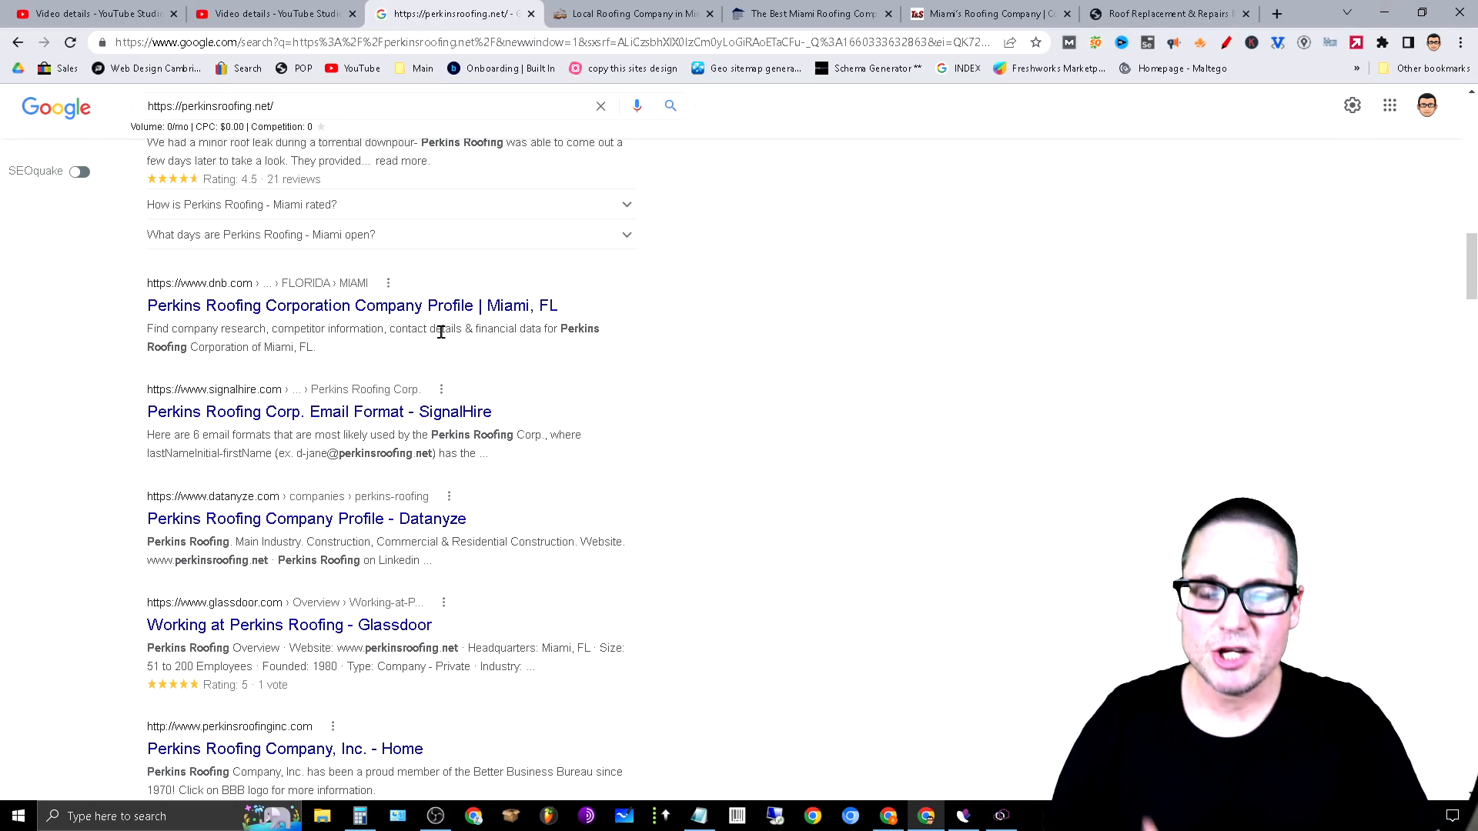
Go to A&E Brothers' Residential Roofing page via Roofing Services, then select its address
click(582, 8)
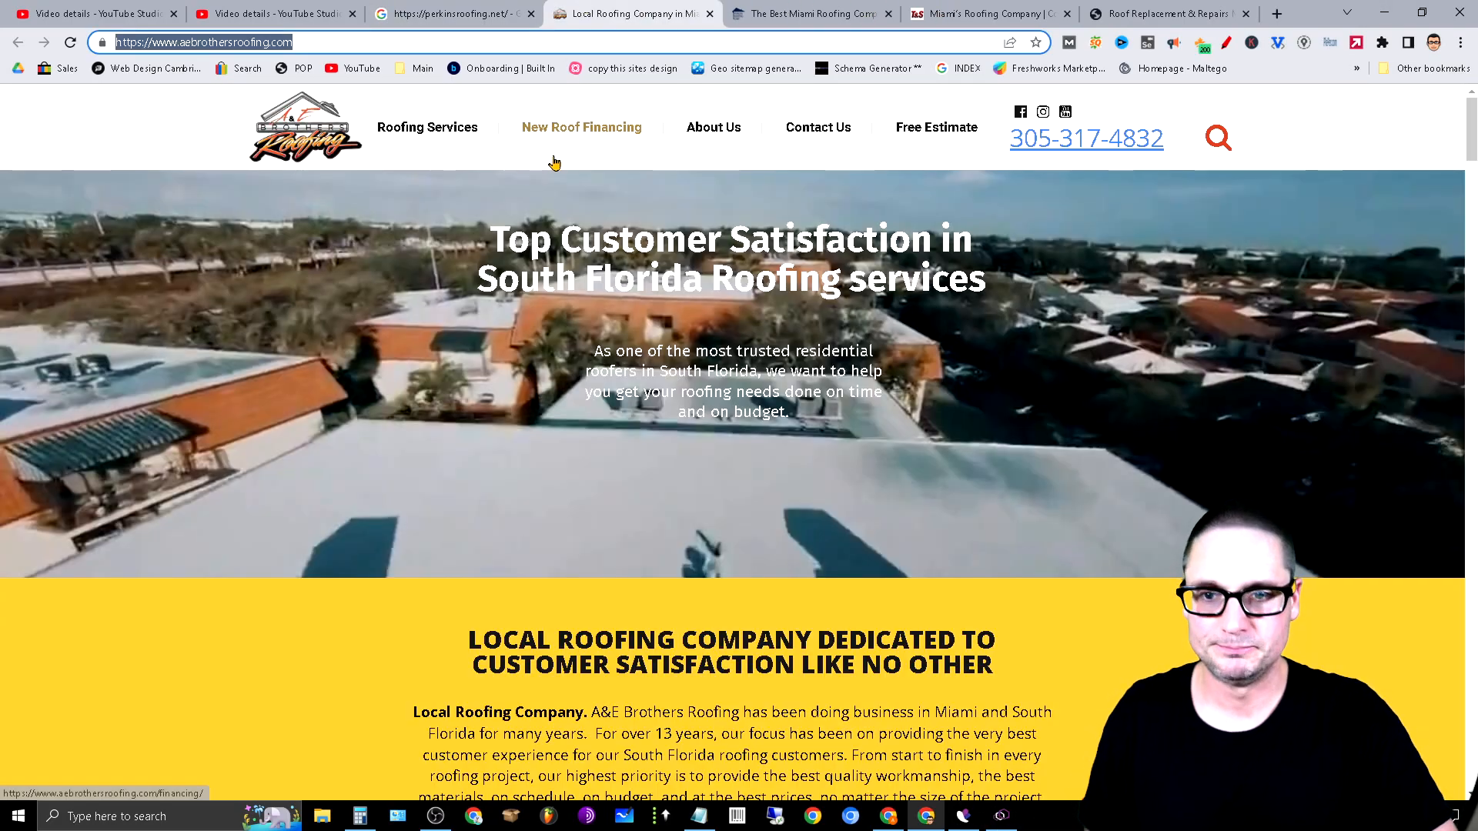
click(600, 147)
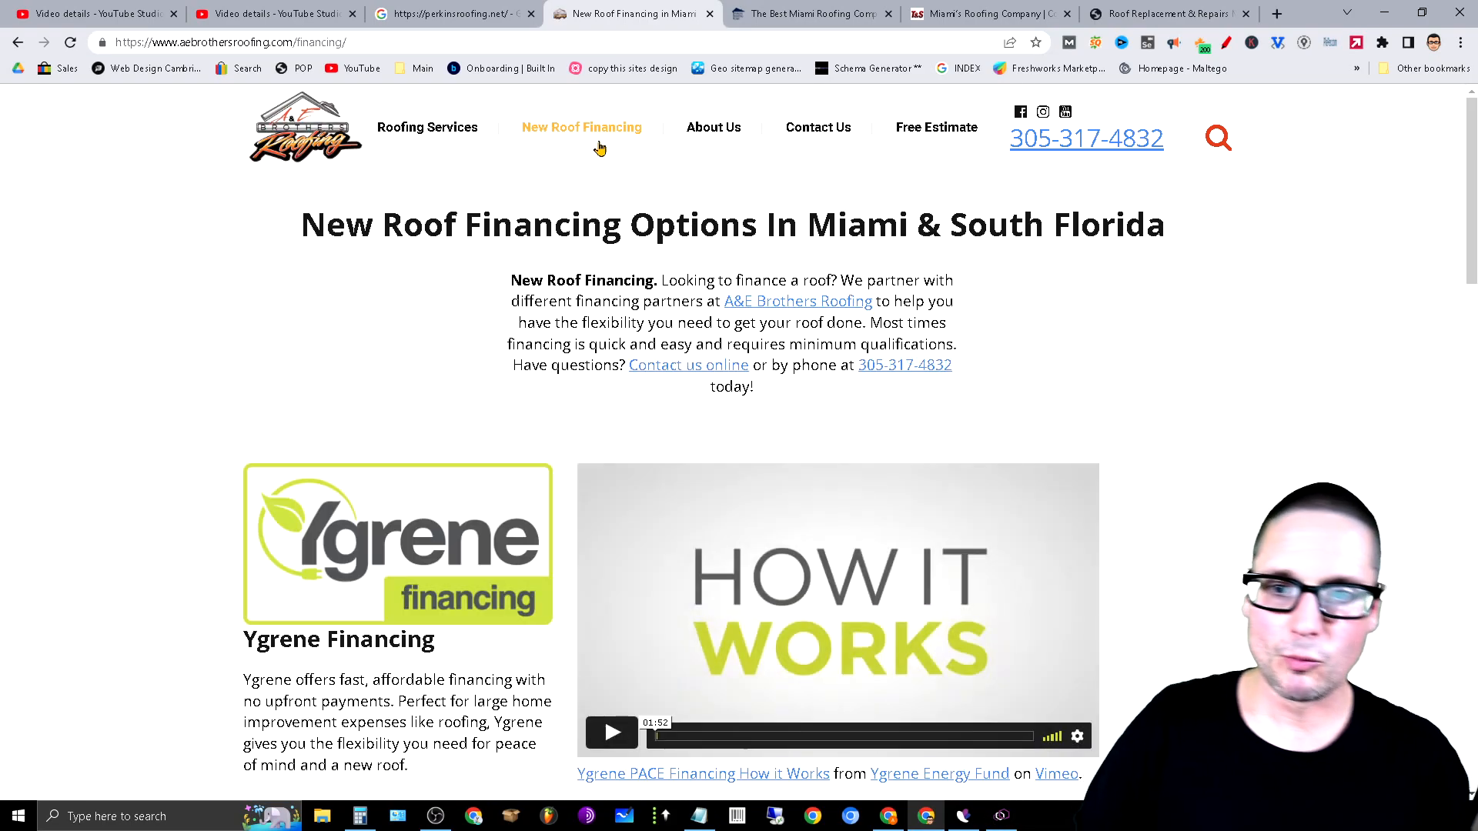
mouse_move(429, 146)
click(435, 185)
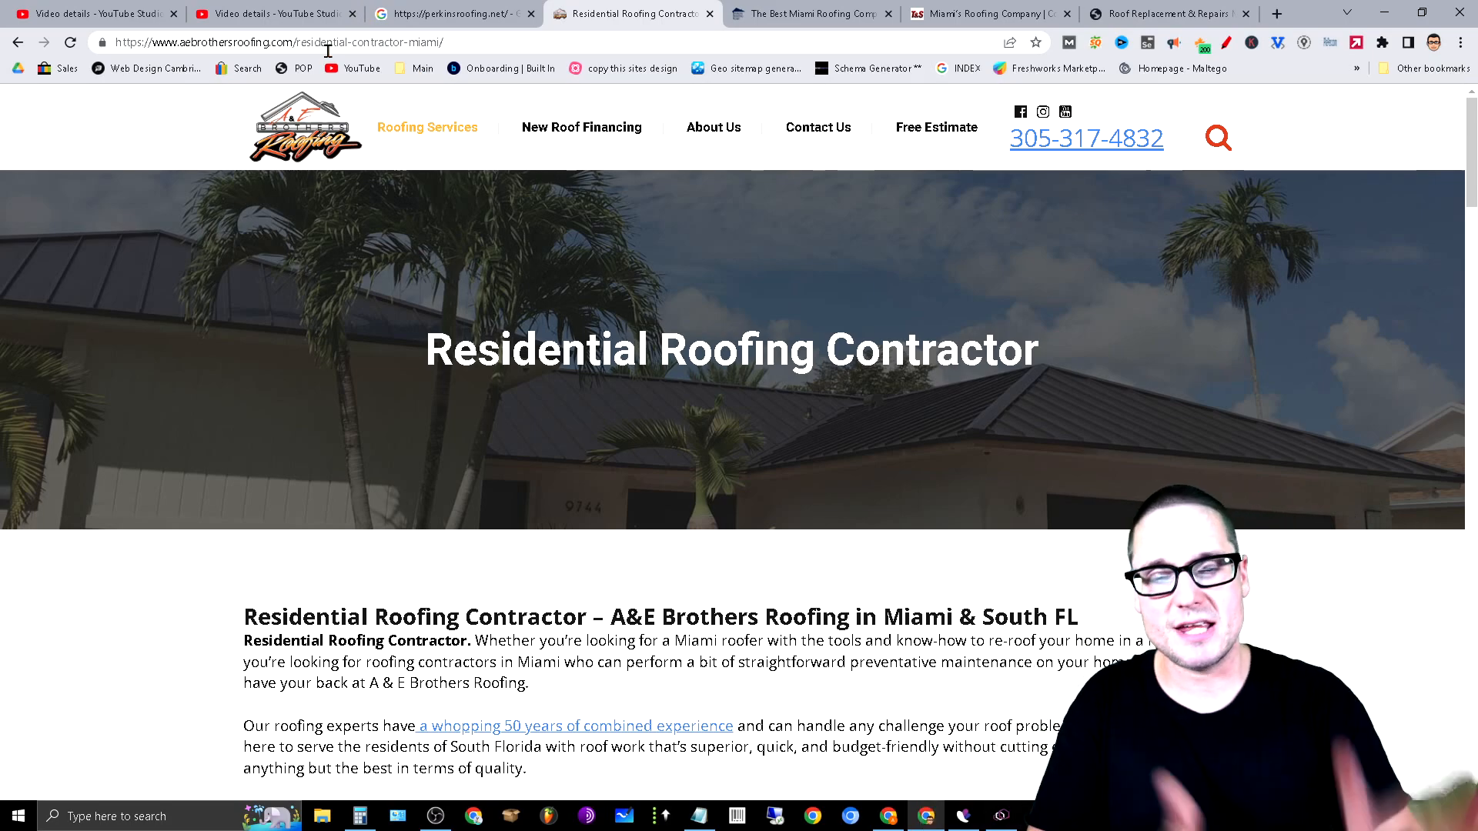
click(537, 43)
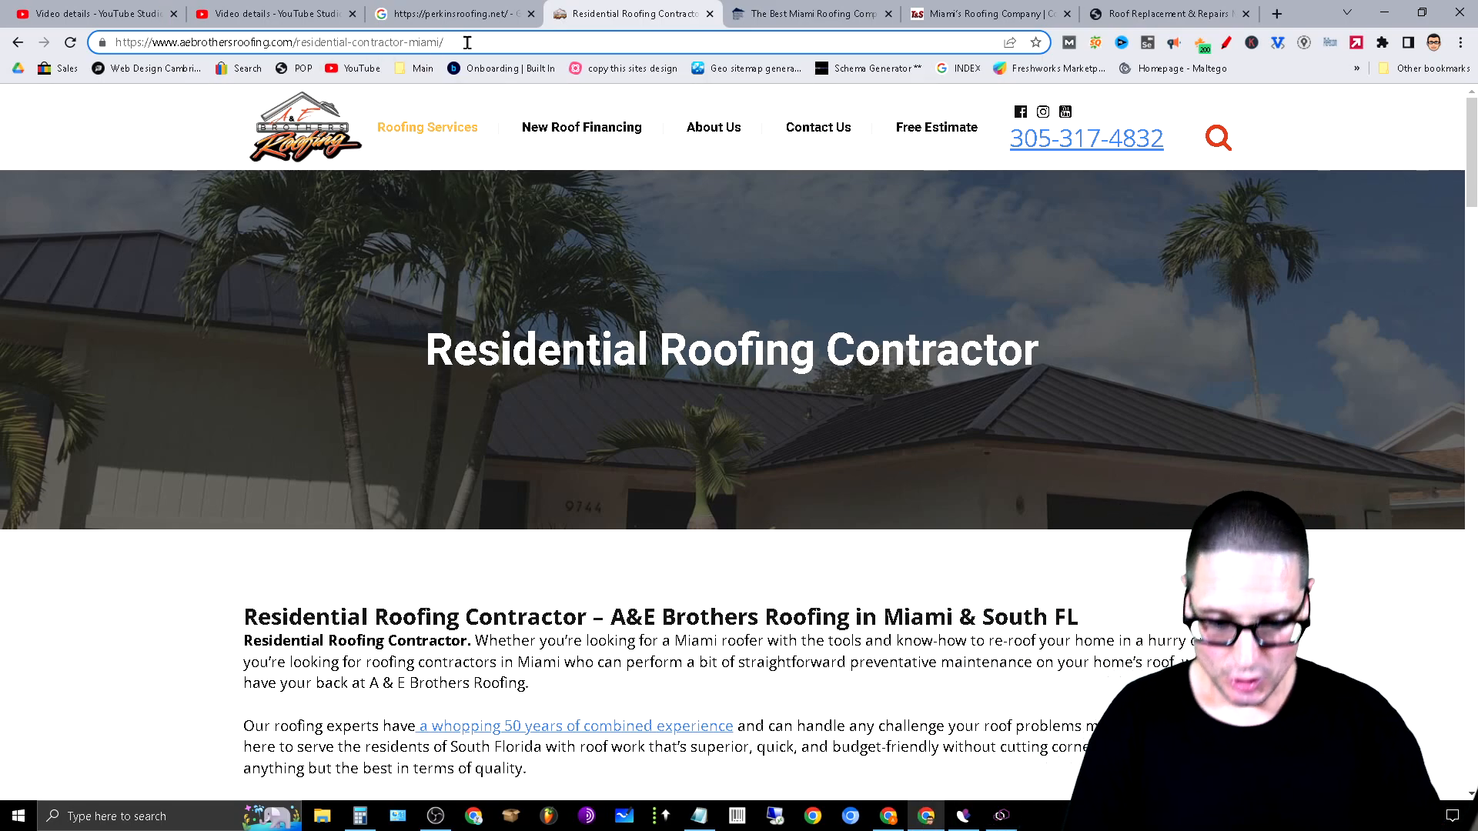
Search Google in a new tab for residential roofing contractor Miami
text(wh)
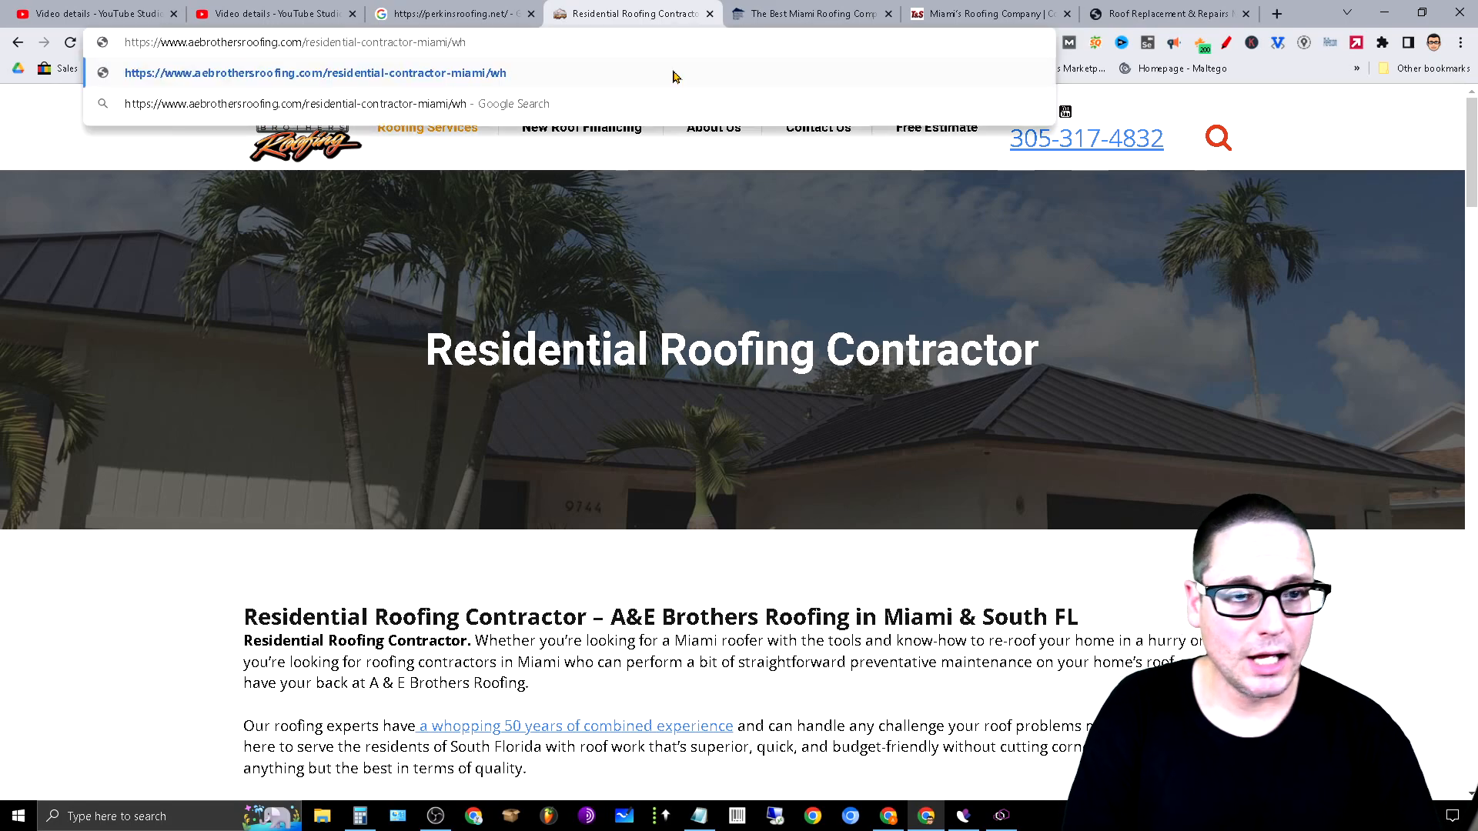
click(1175, 8)
click(1277, 13)
click(809, 341)
text(residential contracto)
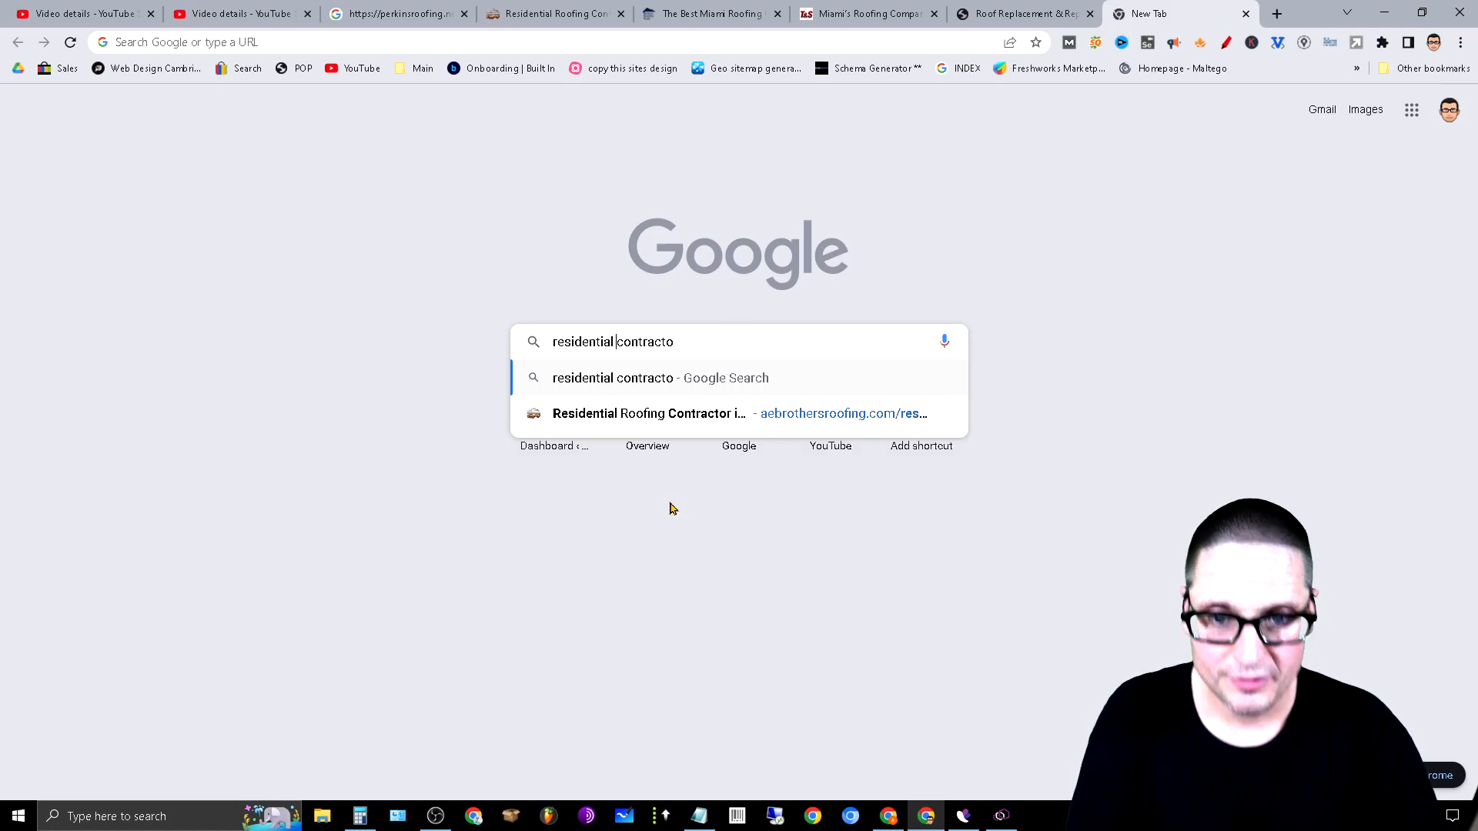
text(rofing )
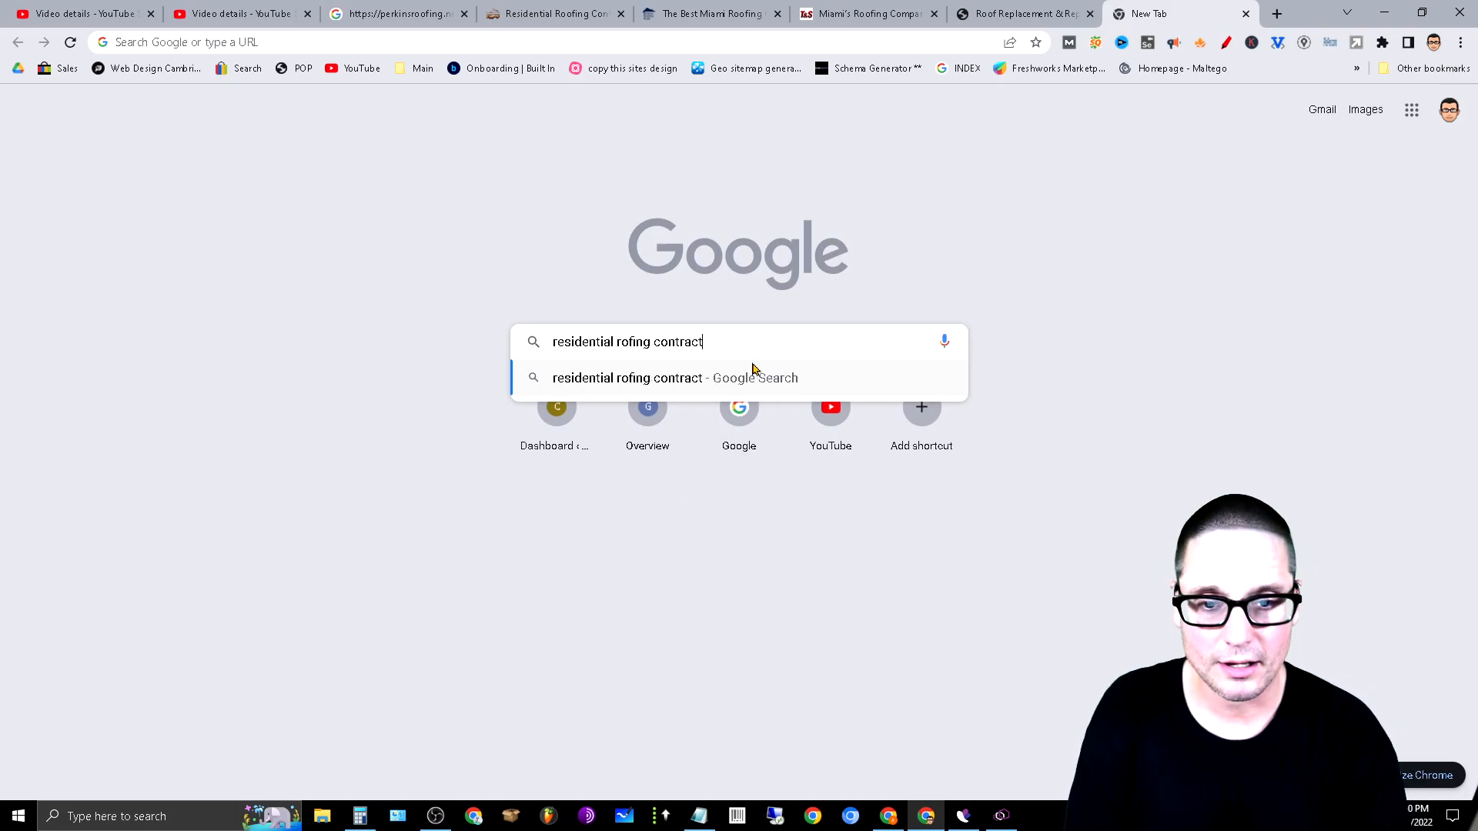
text(ctor)
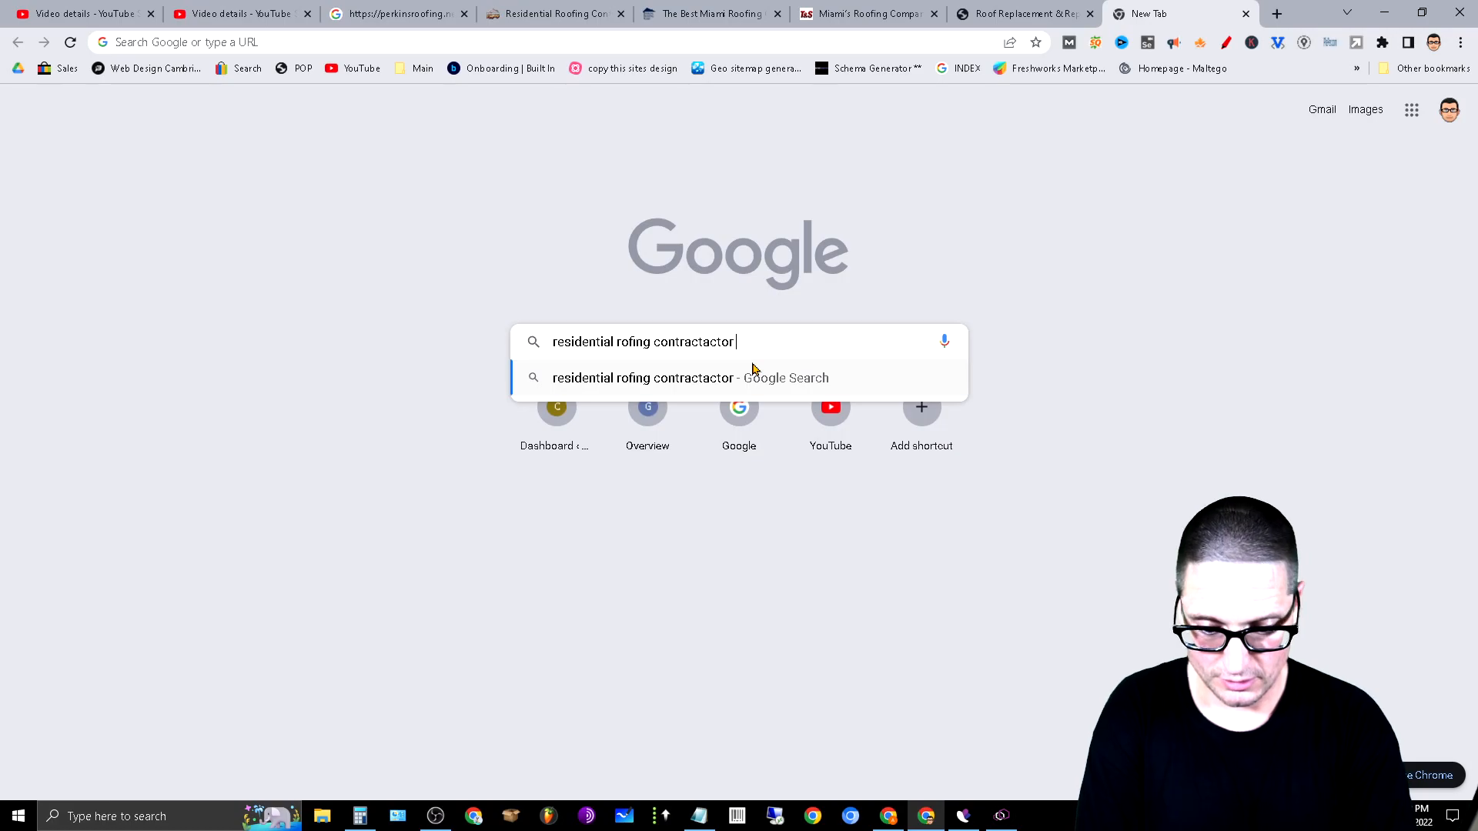
text( miami)
key(Return)
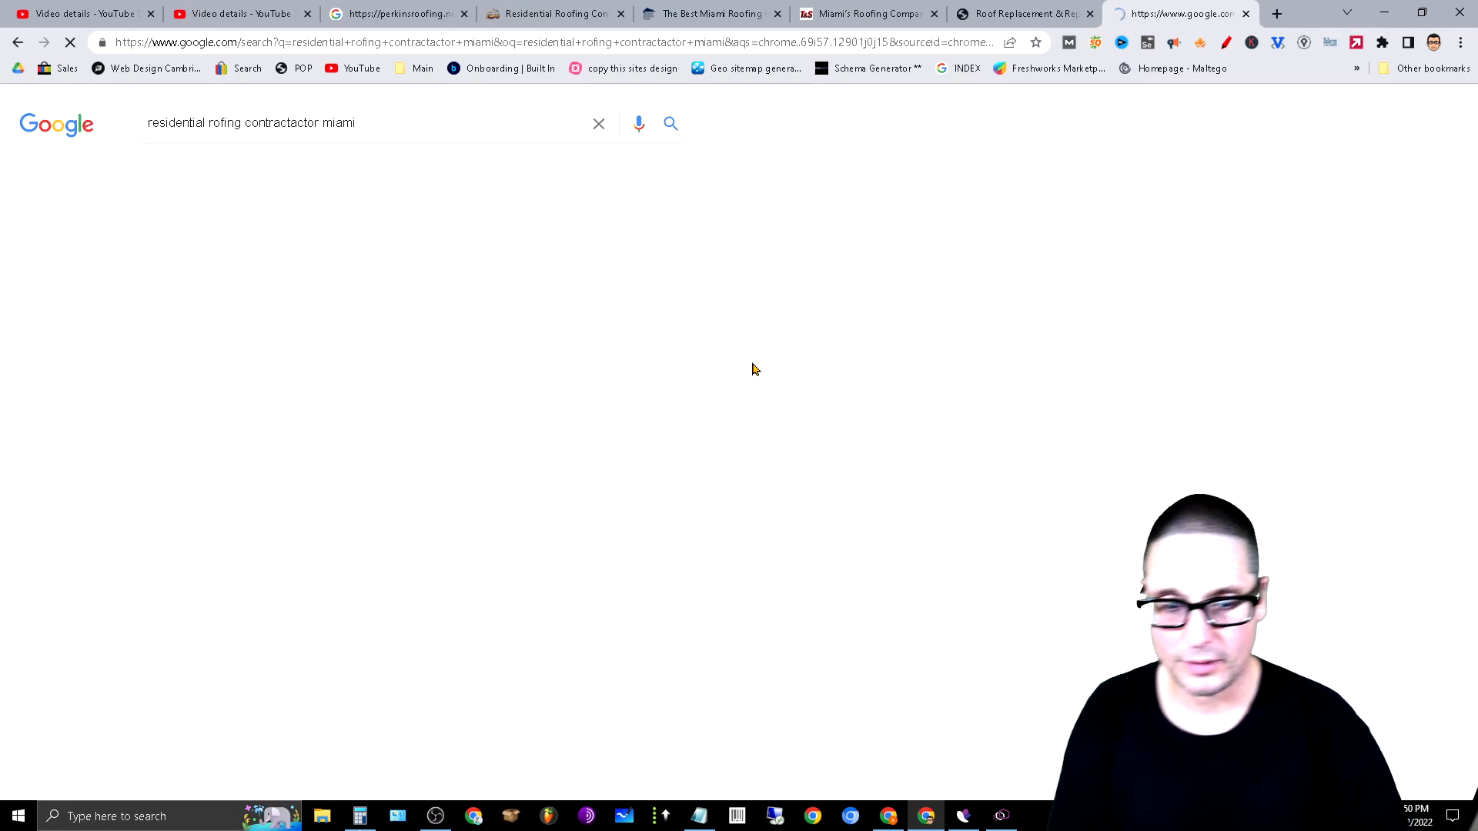
Scroll through People also ask and the related keyword lists, then select the whole query
scroll(754, 369, down, 6)
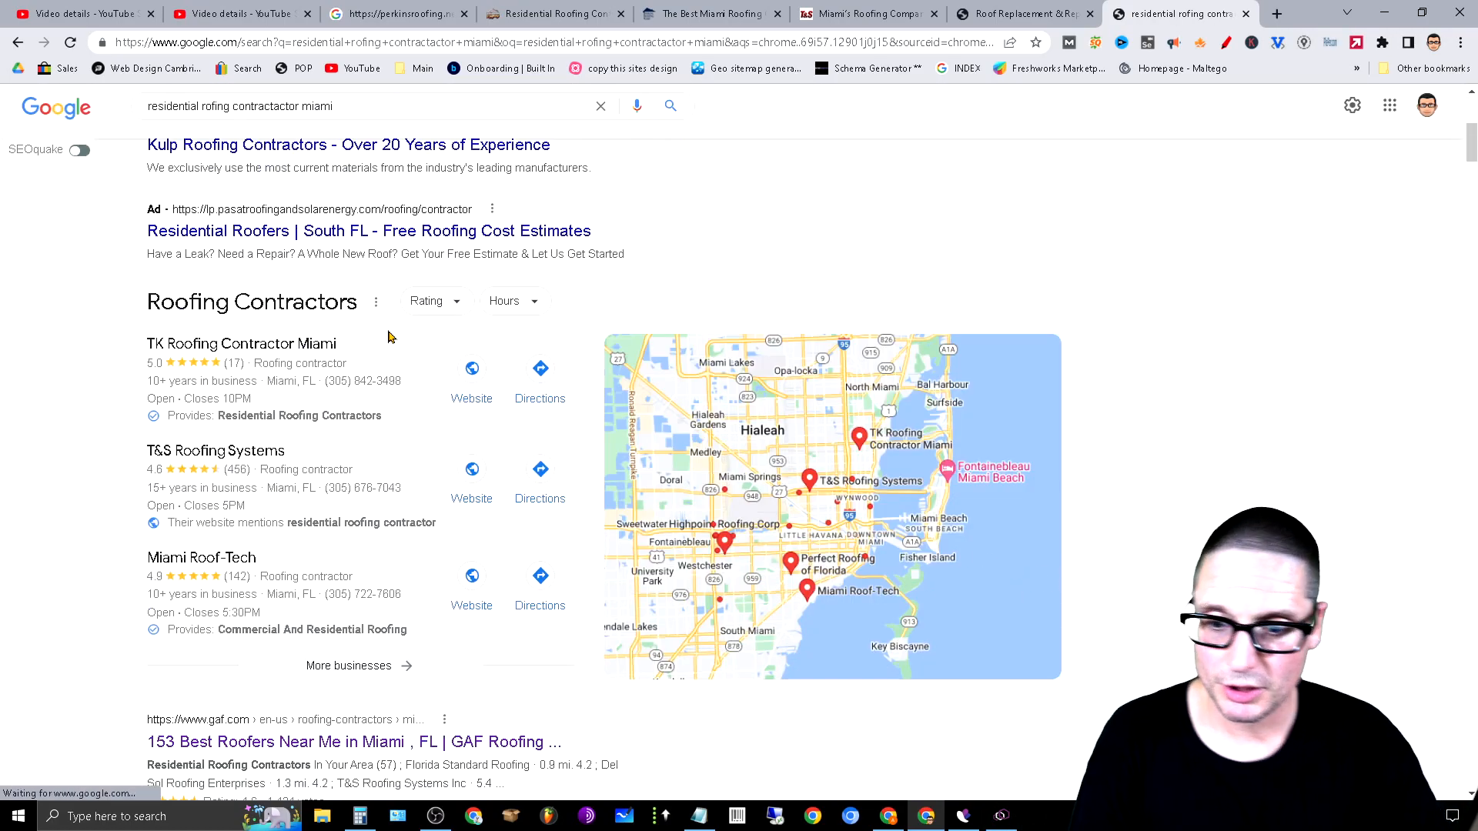
scroll(603, 425, down, 10)
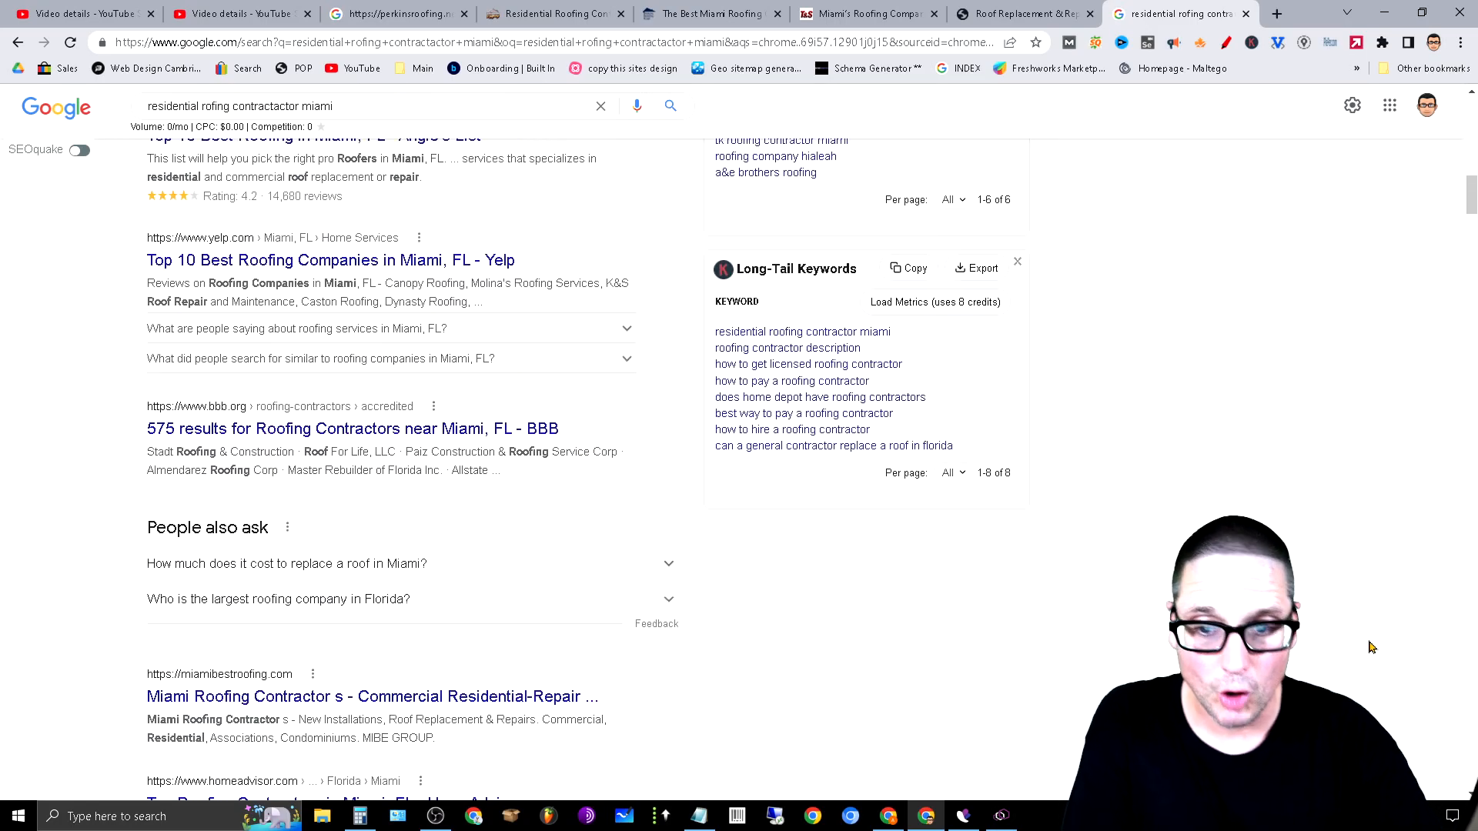
drag(95, 532, 758, 646)
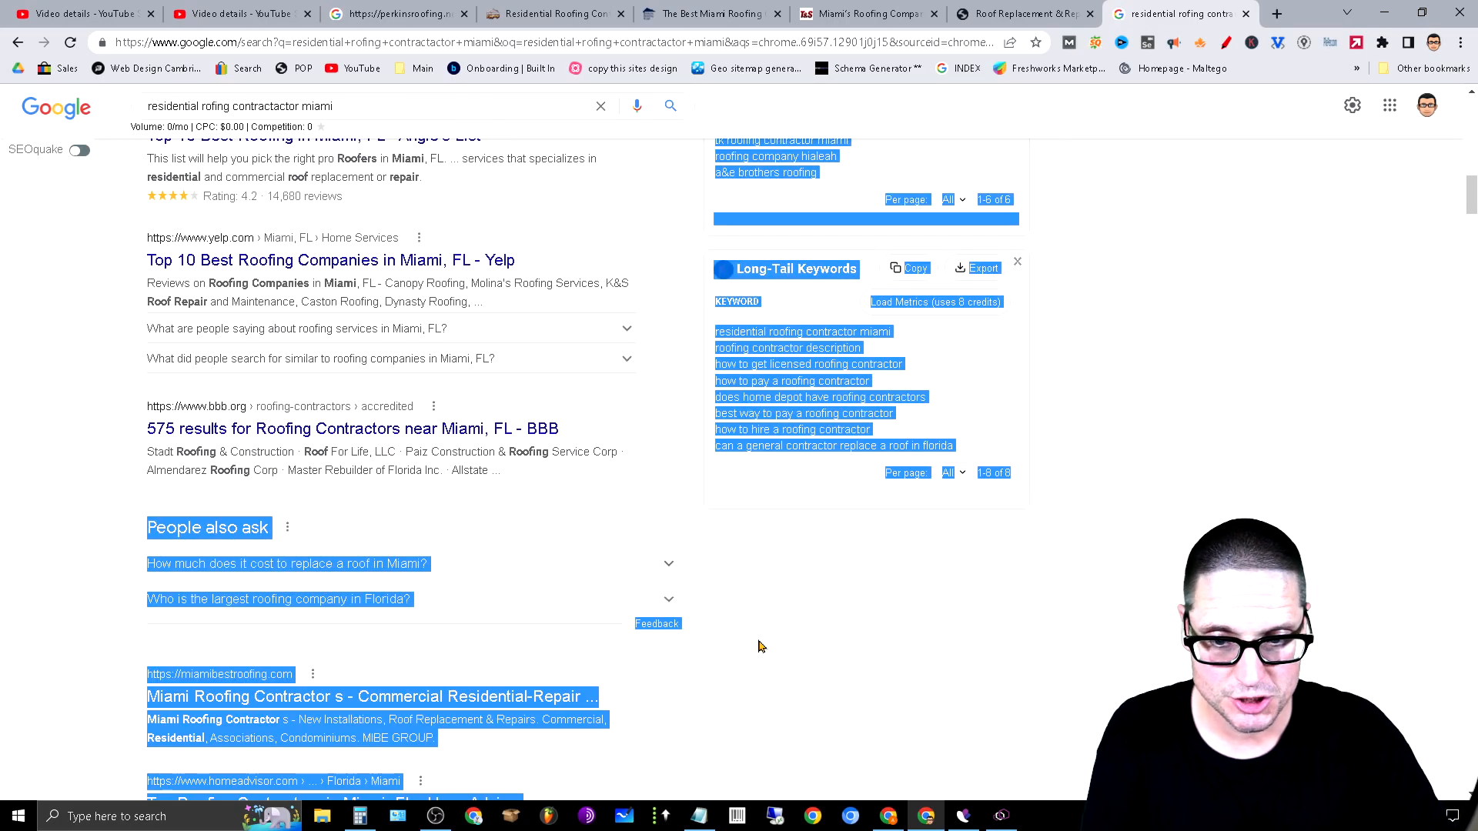
scroll(770, 722, down, 20)
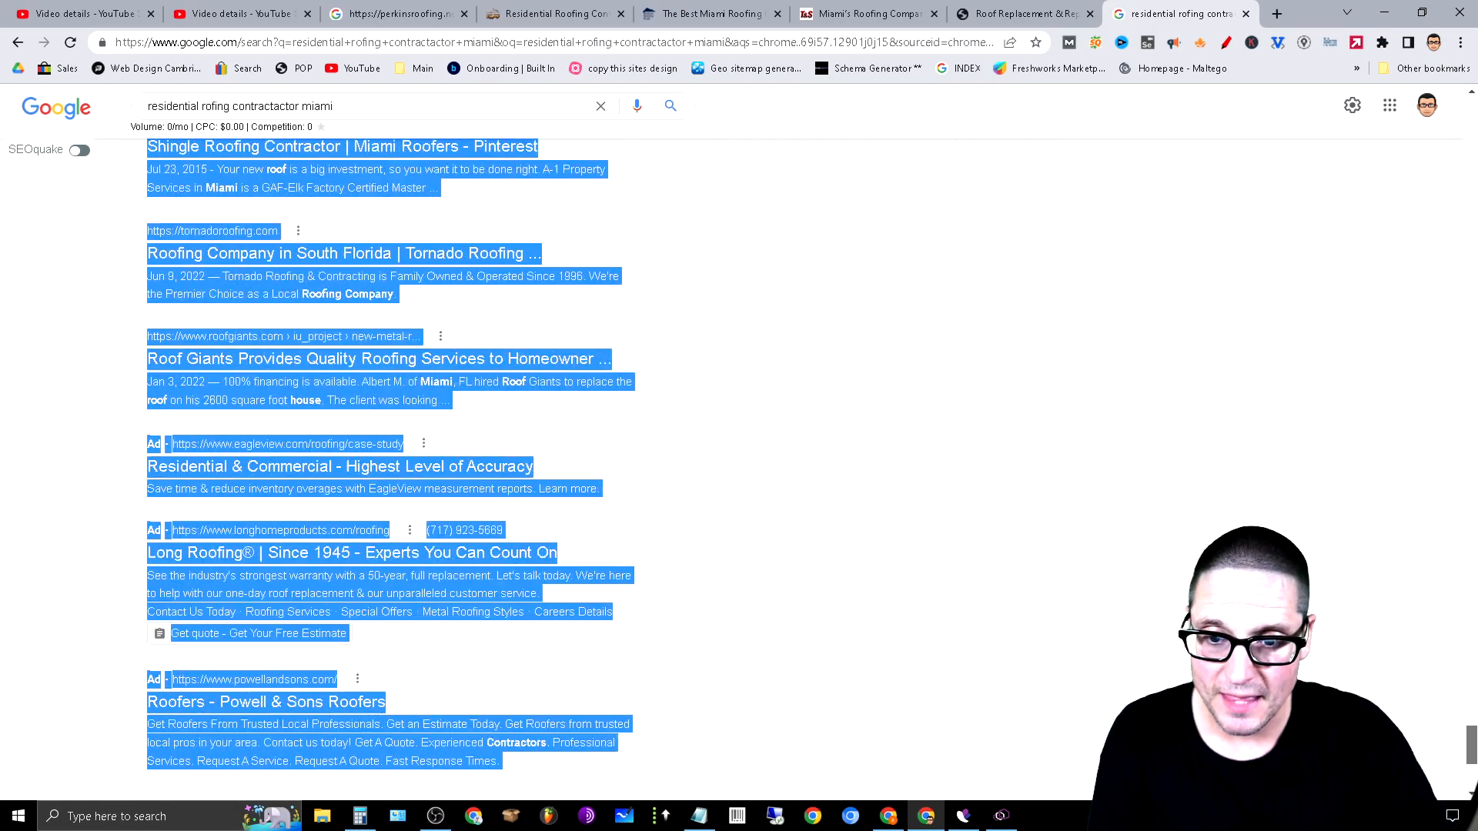
click(708, 538)
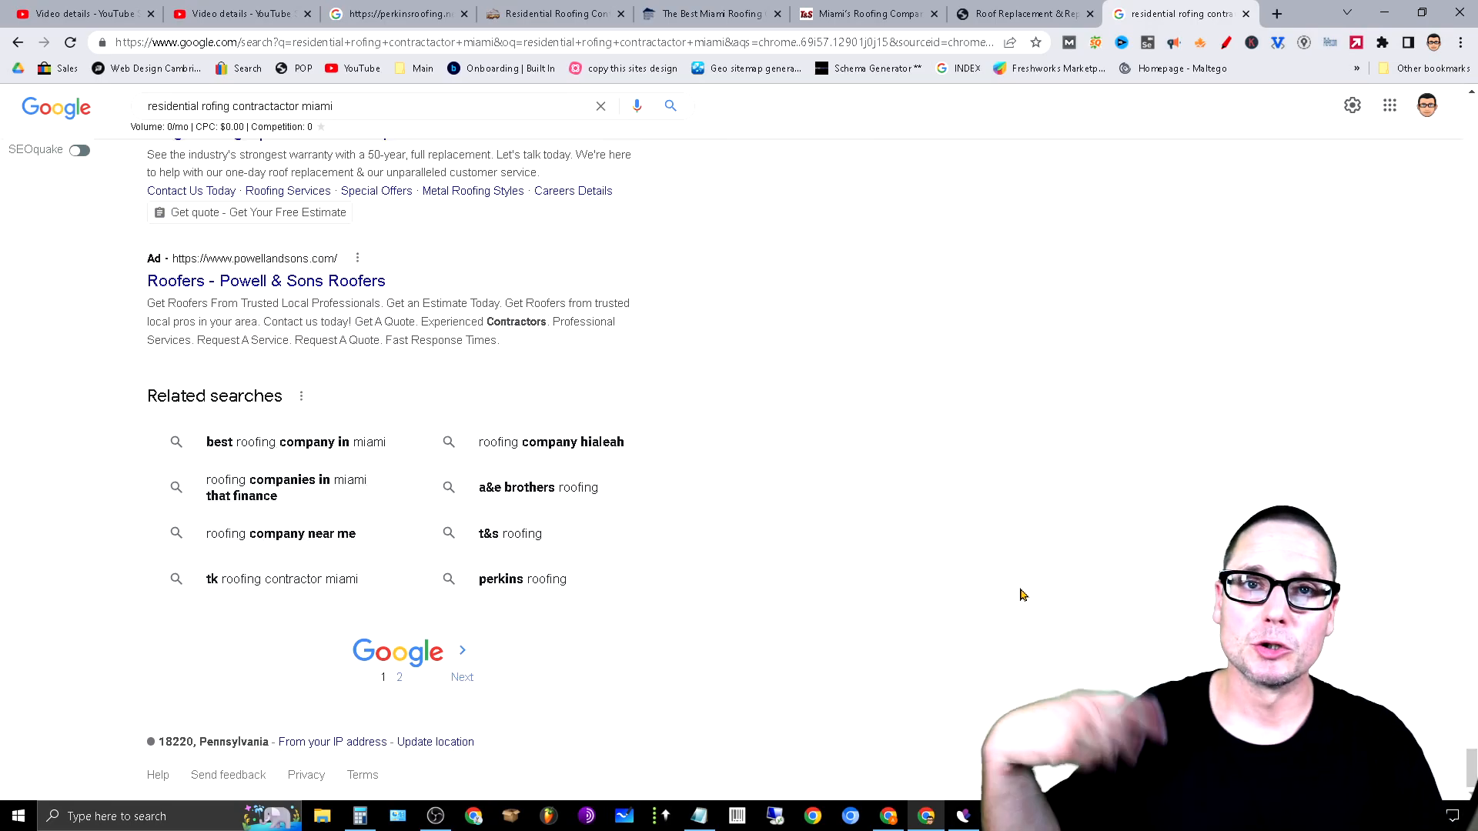
scroll(1032, 551, up, 15)
scroll(1129, 484, up, 15)
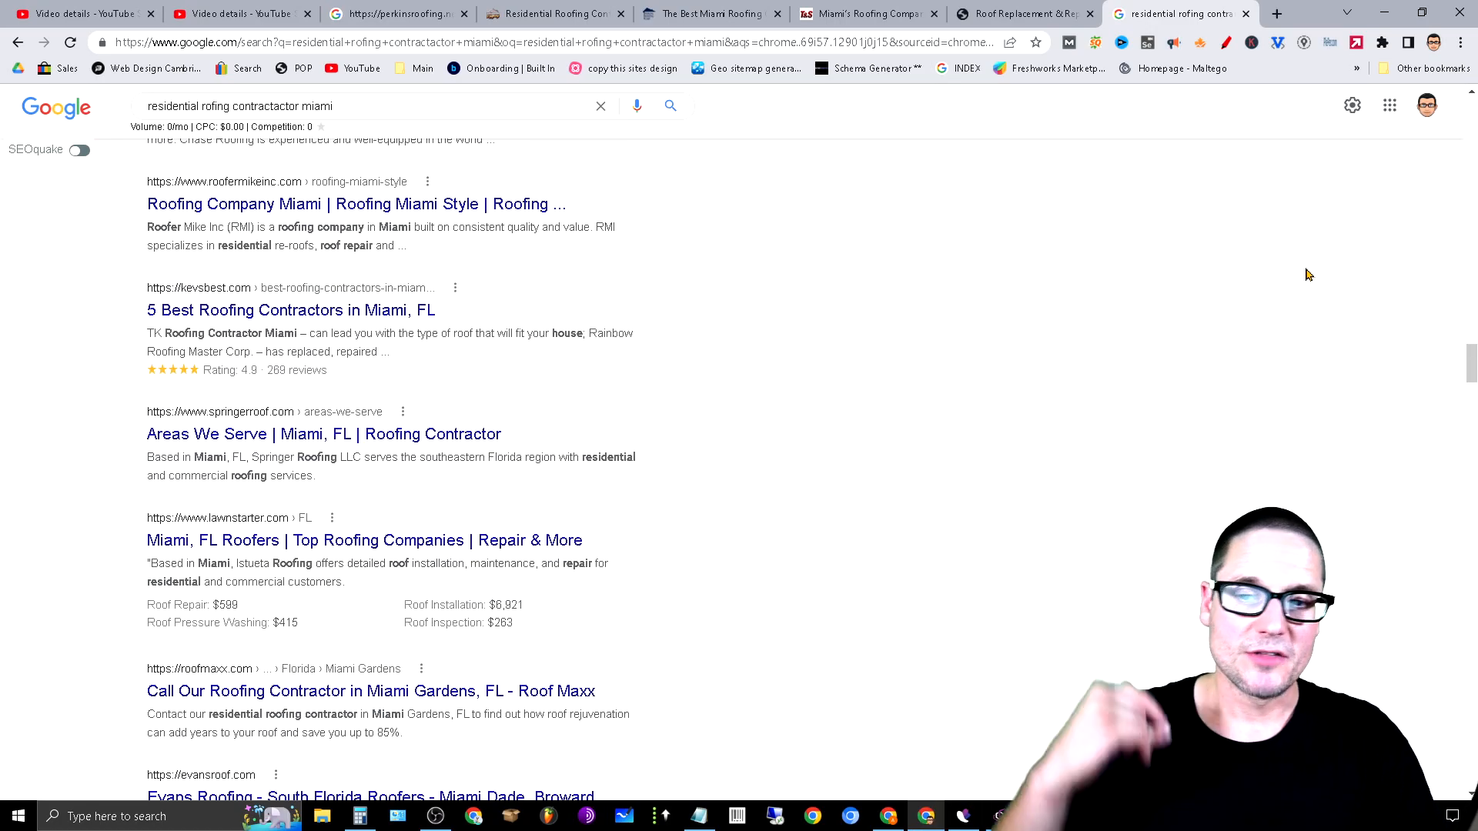
scroll(1208, 472, up, 15)
scroll(459, 609, up, 3)
triple_click(417, 132)
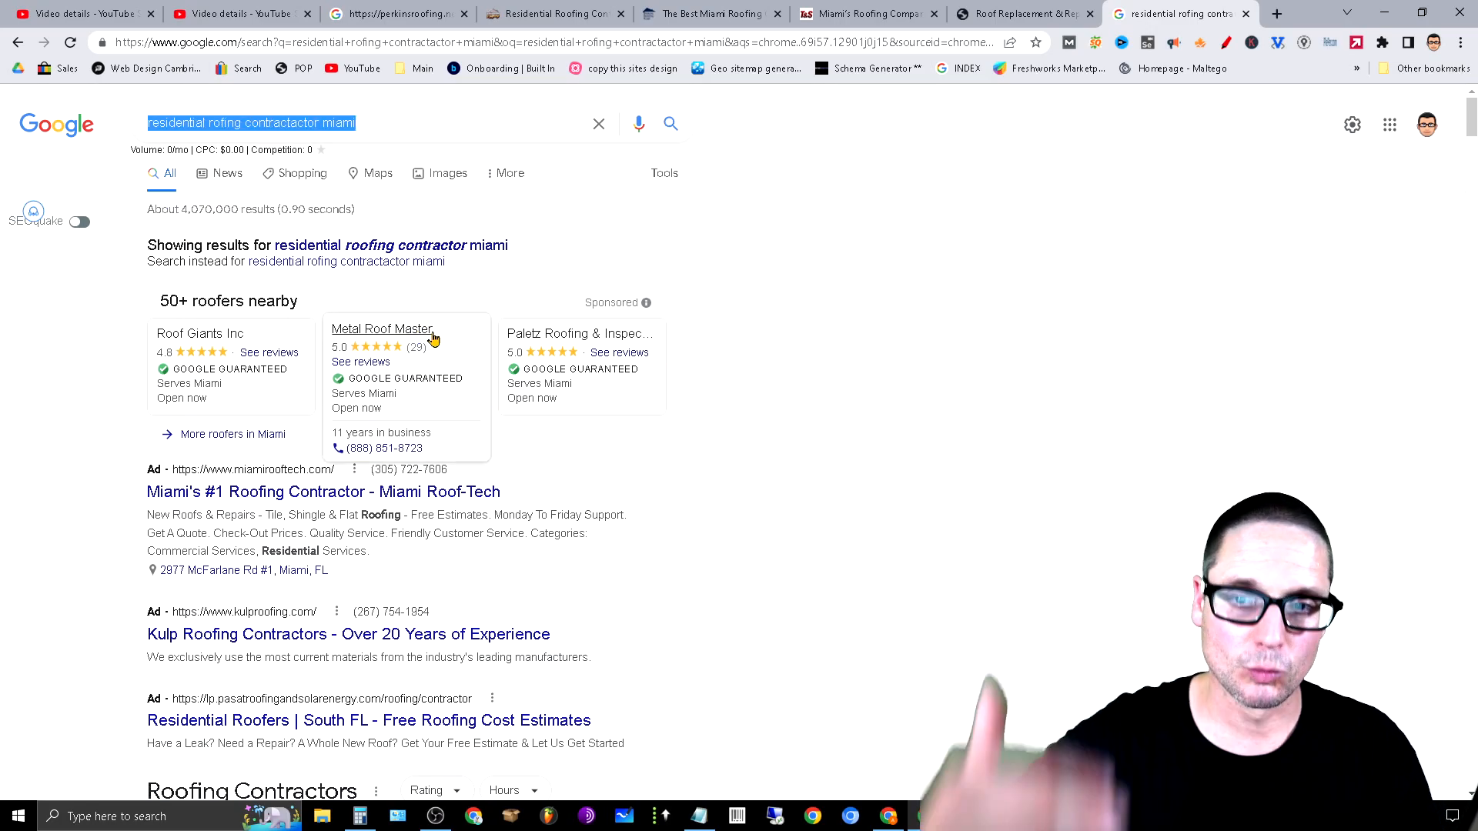
Expand and collapse the largest and number one roofing company questions to reveal more
scroll(721, 570, down, 6)
scroll(676, 662, down, 2)
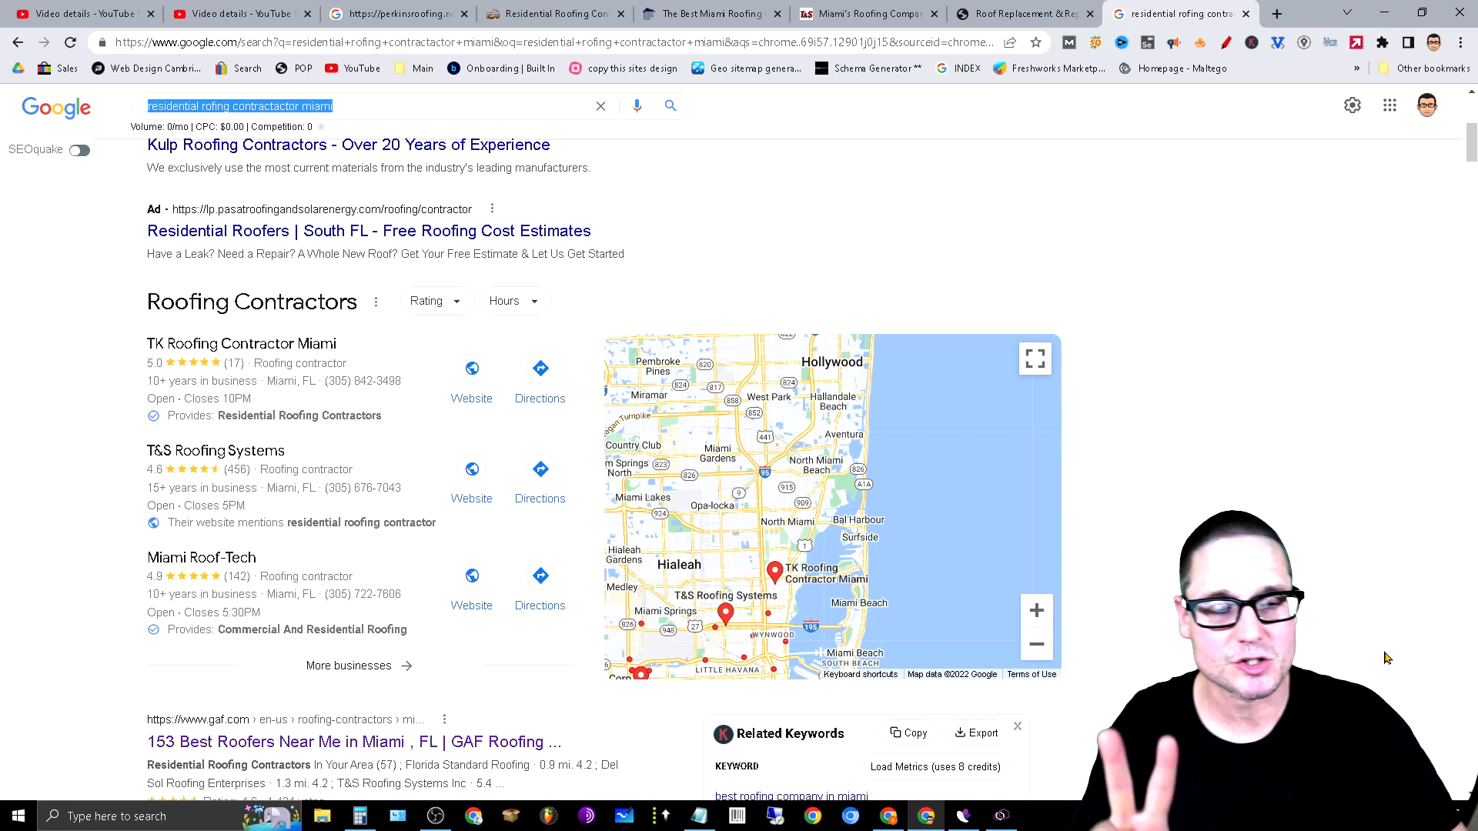
scroll(1401, 555, down, 14)
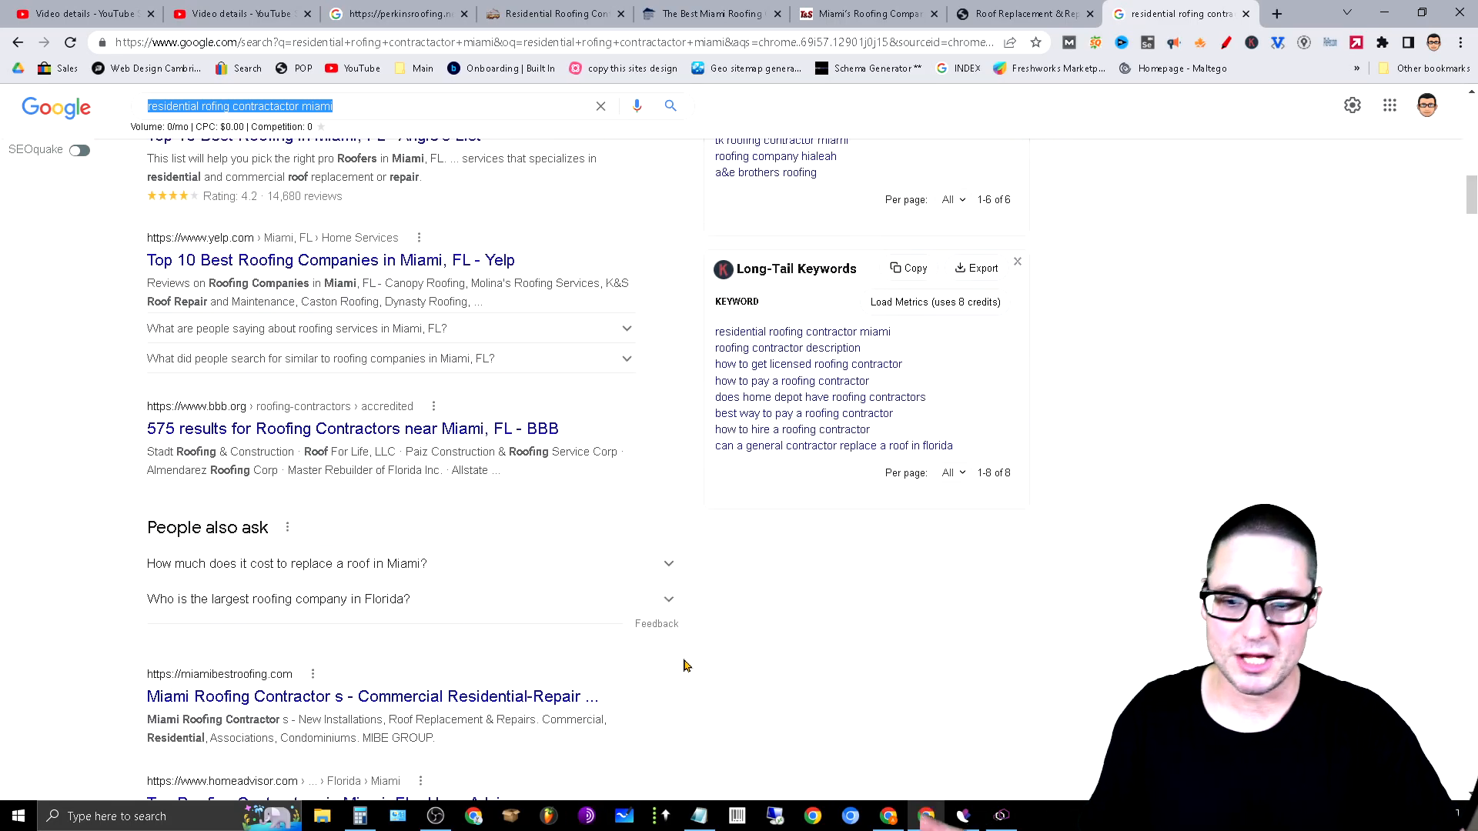
drag(115, 526, 372, 616)
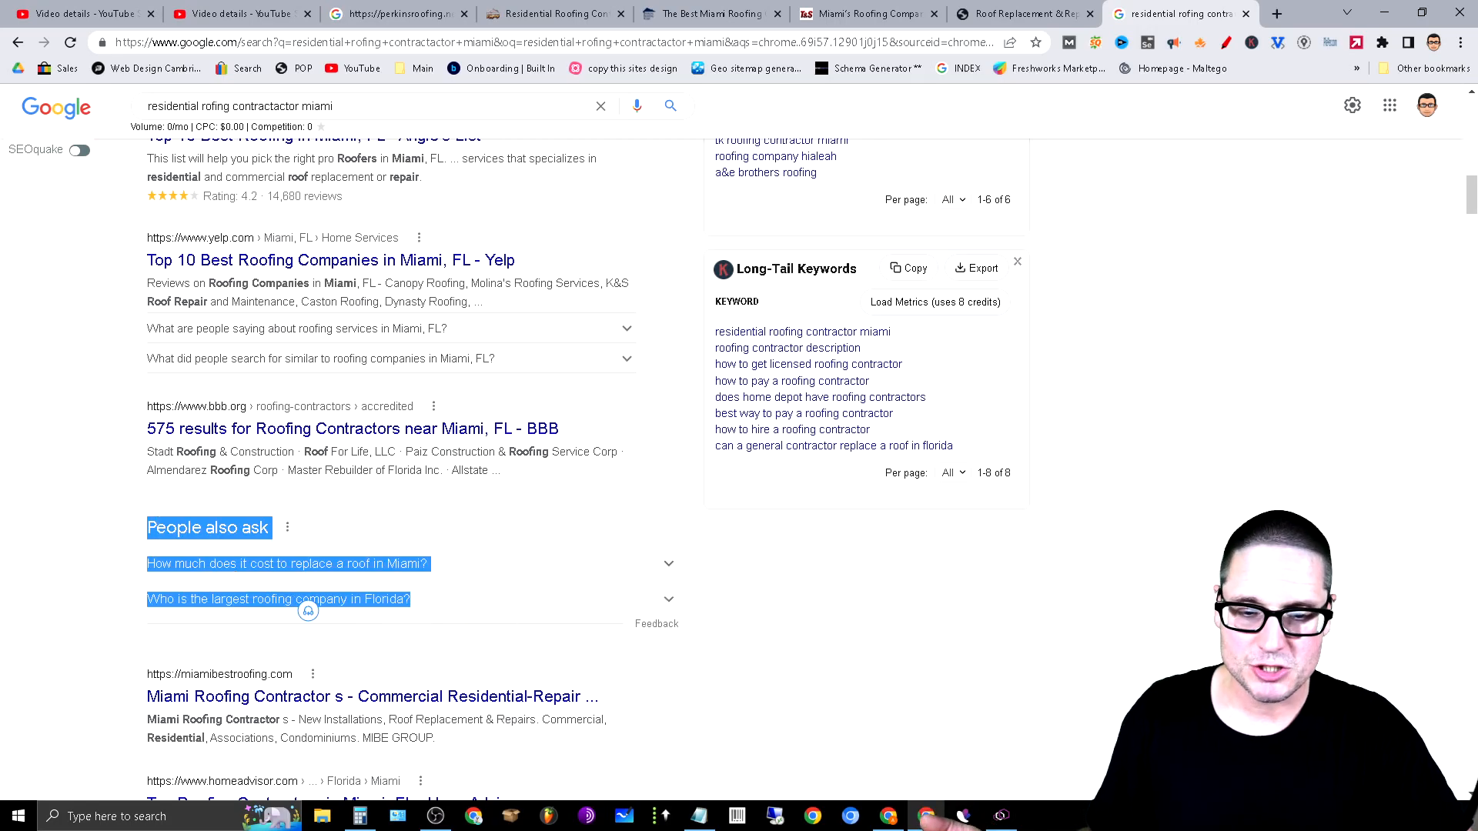
click(372, 616)
click(659, 608)
click(660, 608)
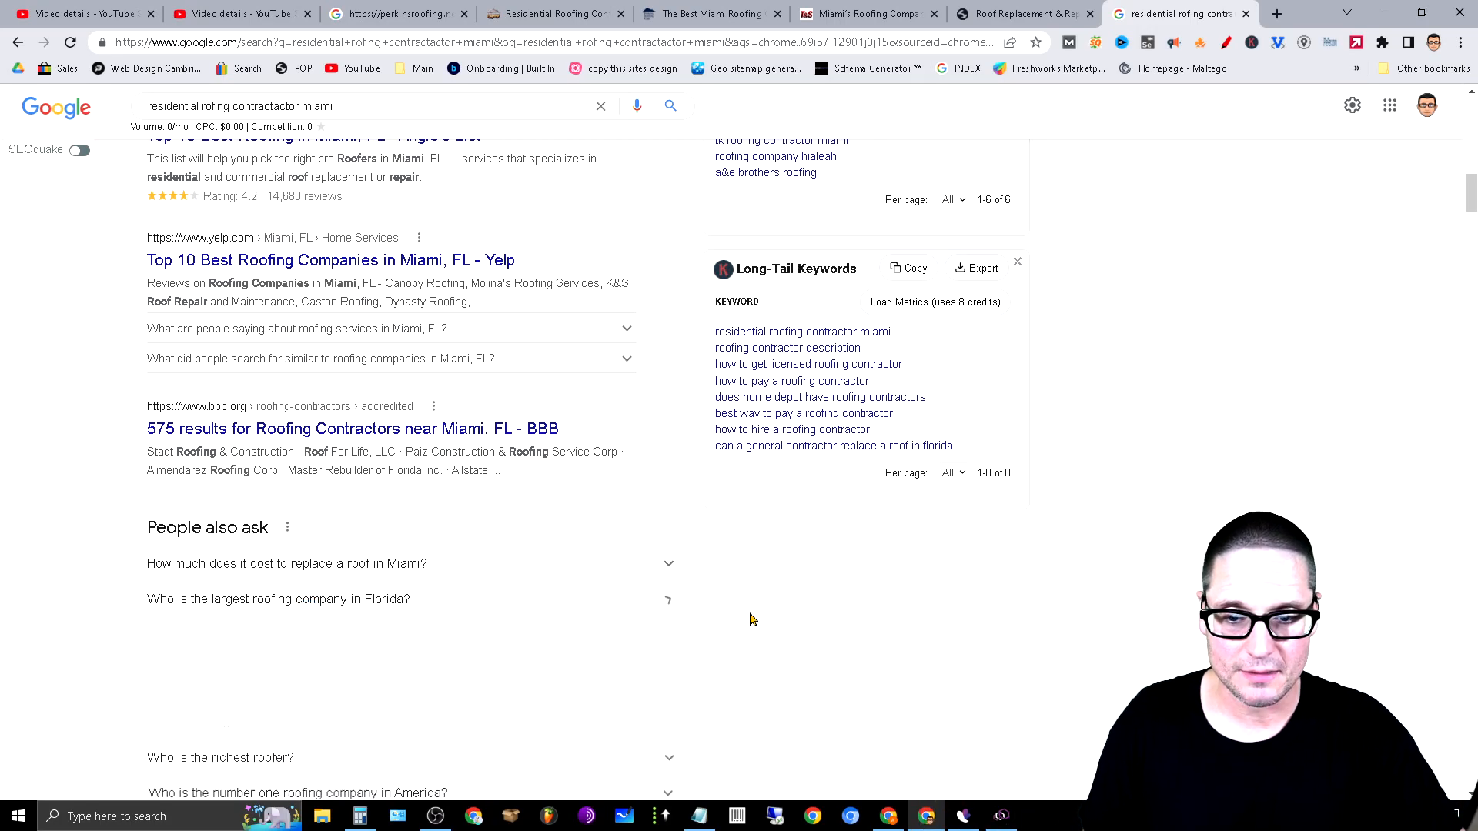
scroll(925, 630, down, 3)
click(663, 425)
click(663, 425)
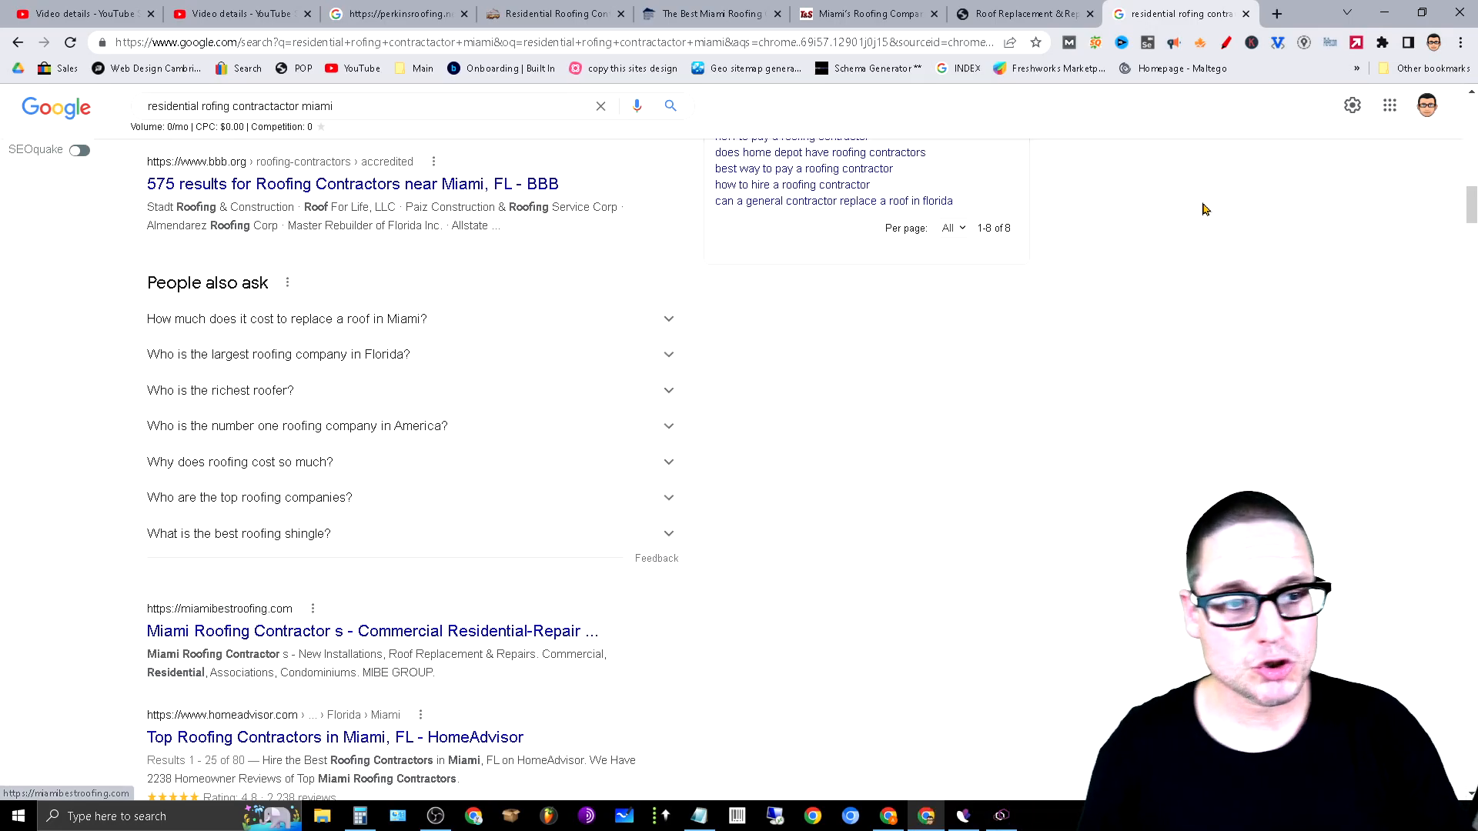
scroll(1328, 235, up, 8)
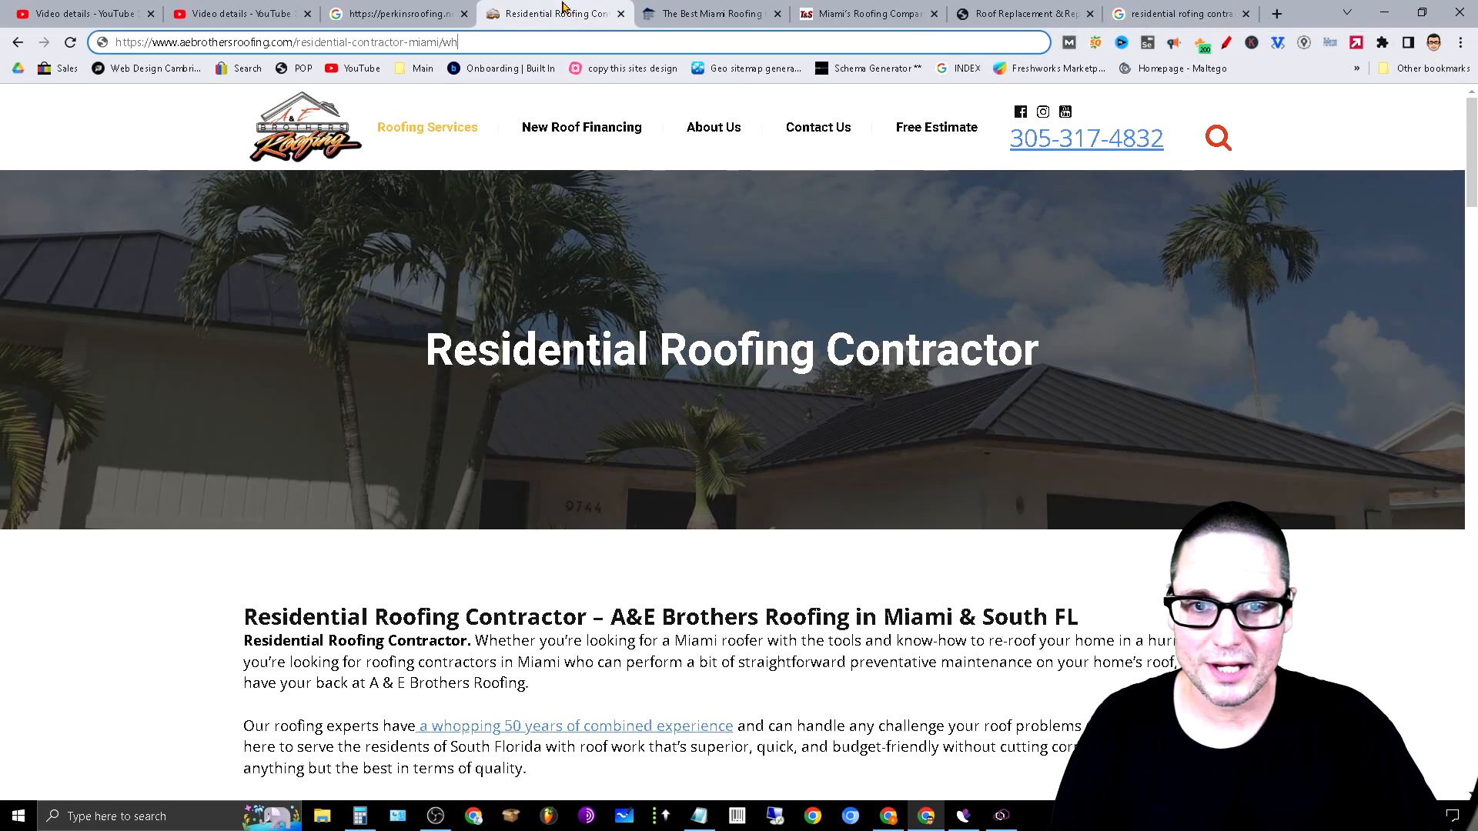
Glance back at the Google results, then return to the A&E Brothers residential page
click(541, 10)
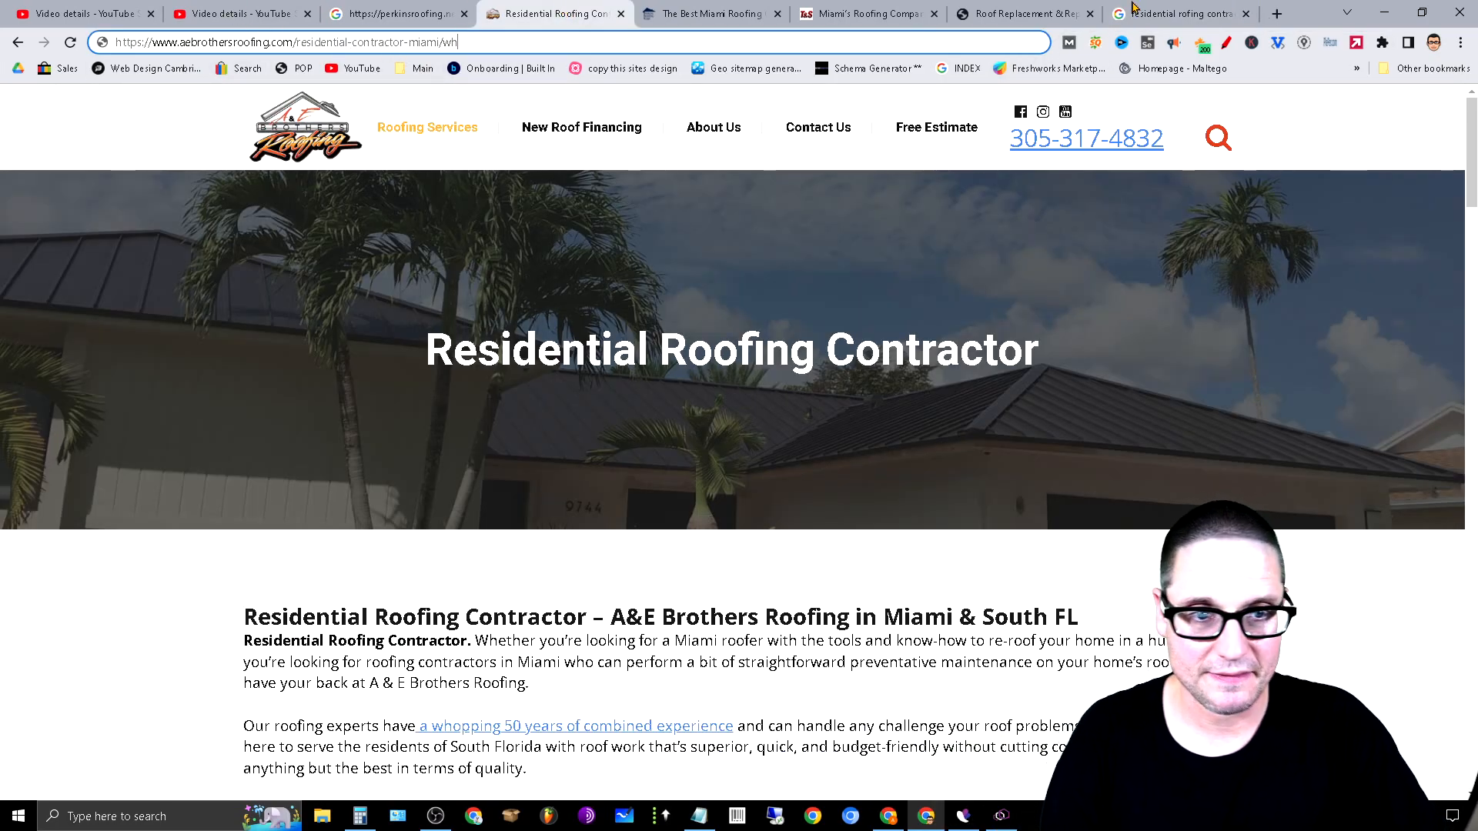
click(1162, 13)
scroll(459, 616, down, 3)
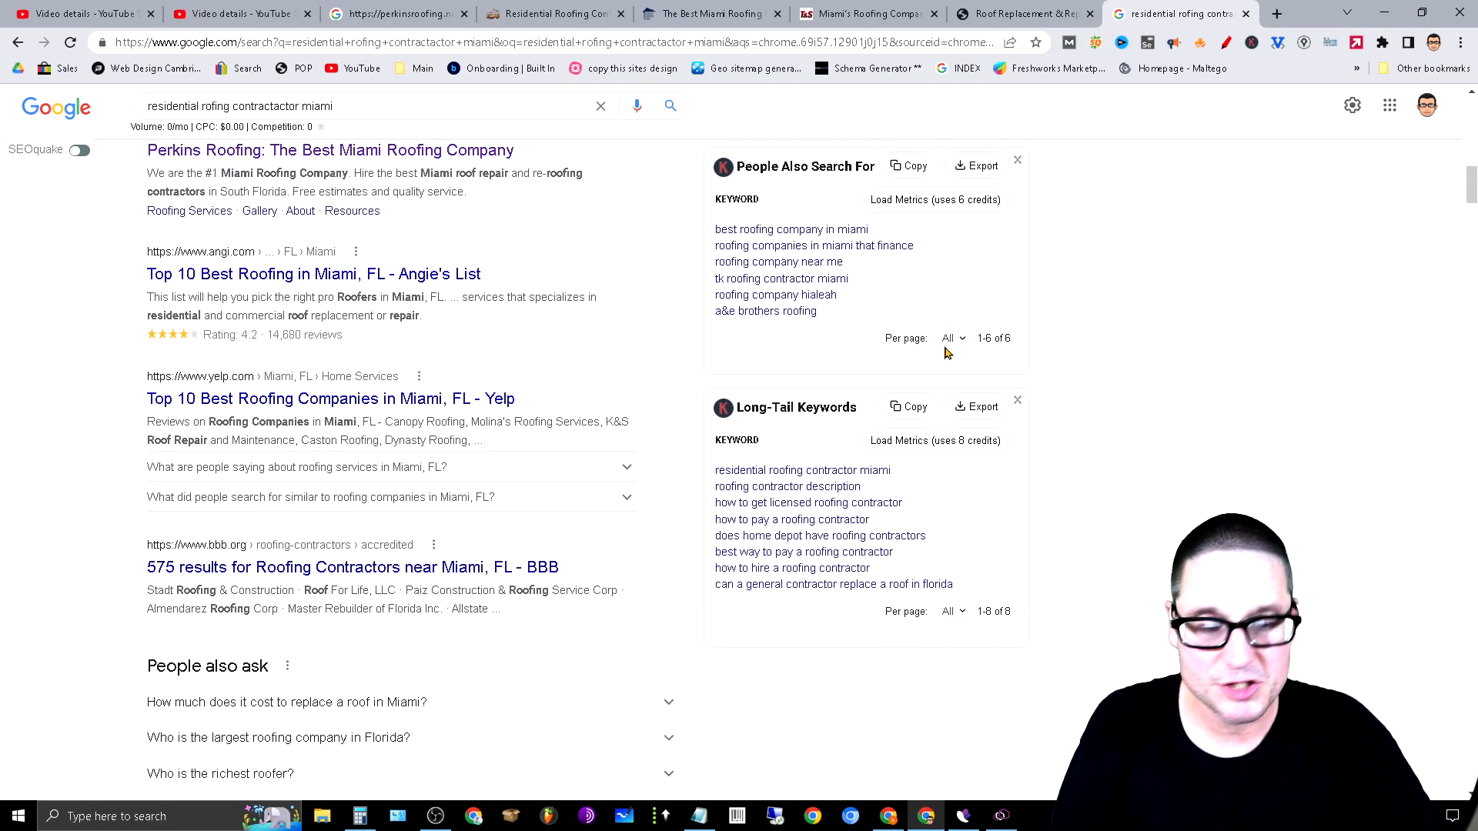
click(553, 13)
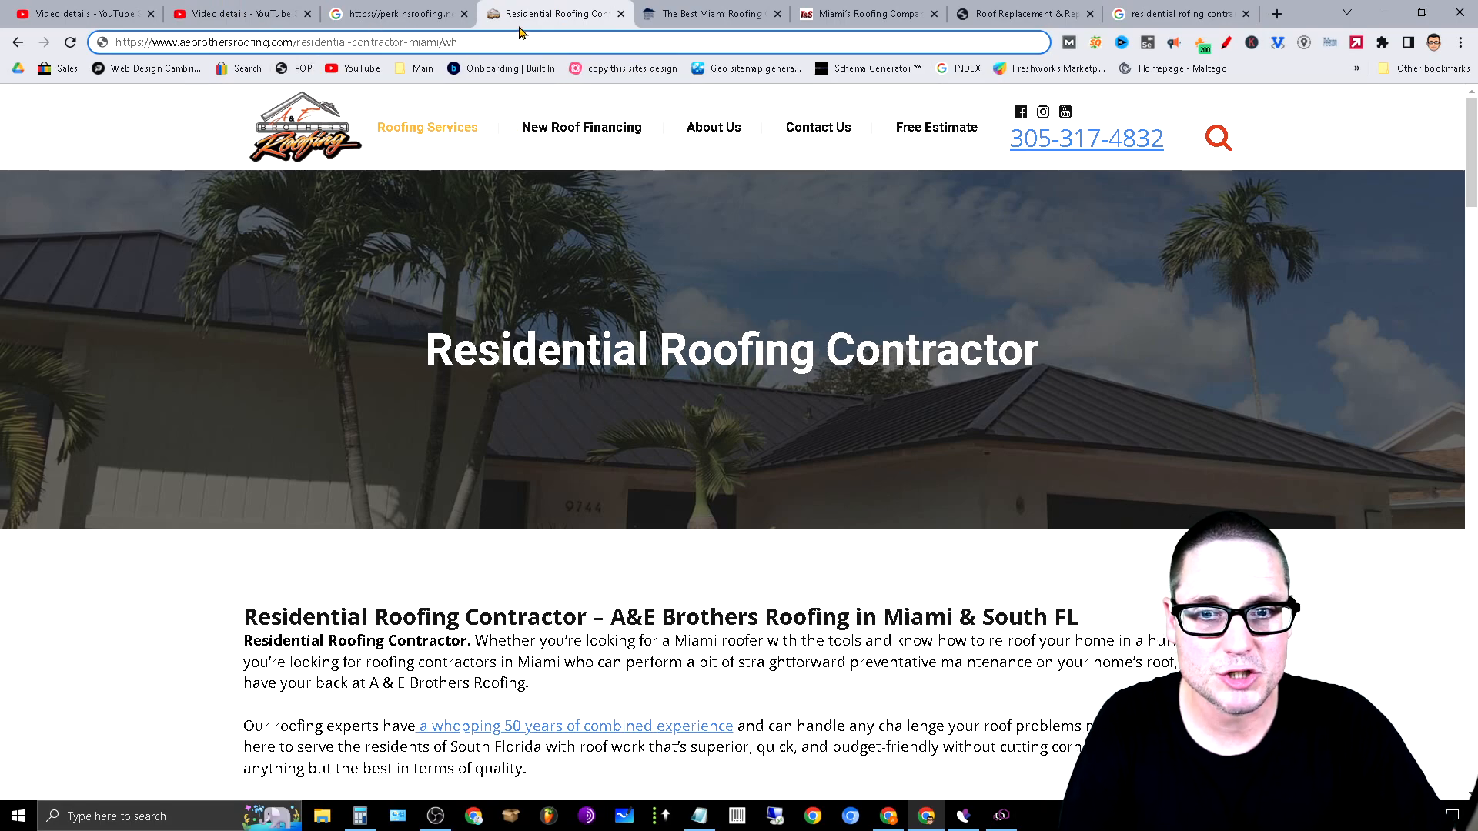
Append how-much-does-it-cost to the residential page address, then bring up the Notepad checklist
key(BackSpace)
key(BackSpace)
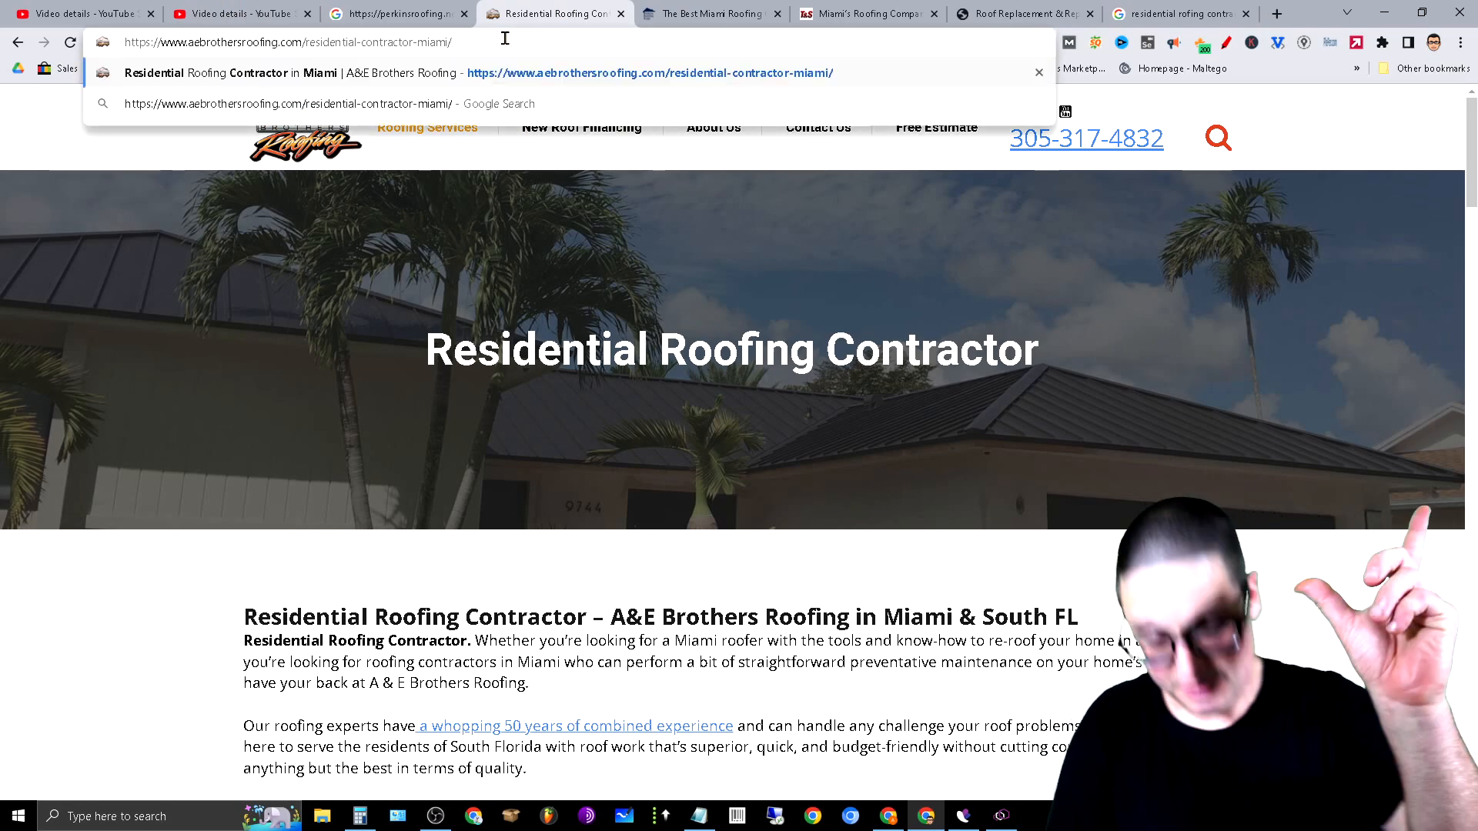
text(how-much-does-it -cost)
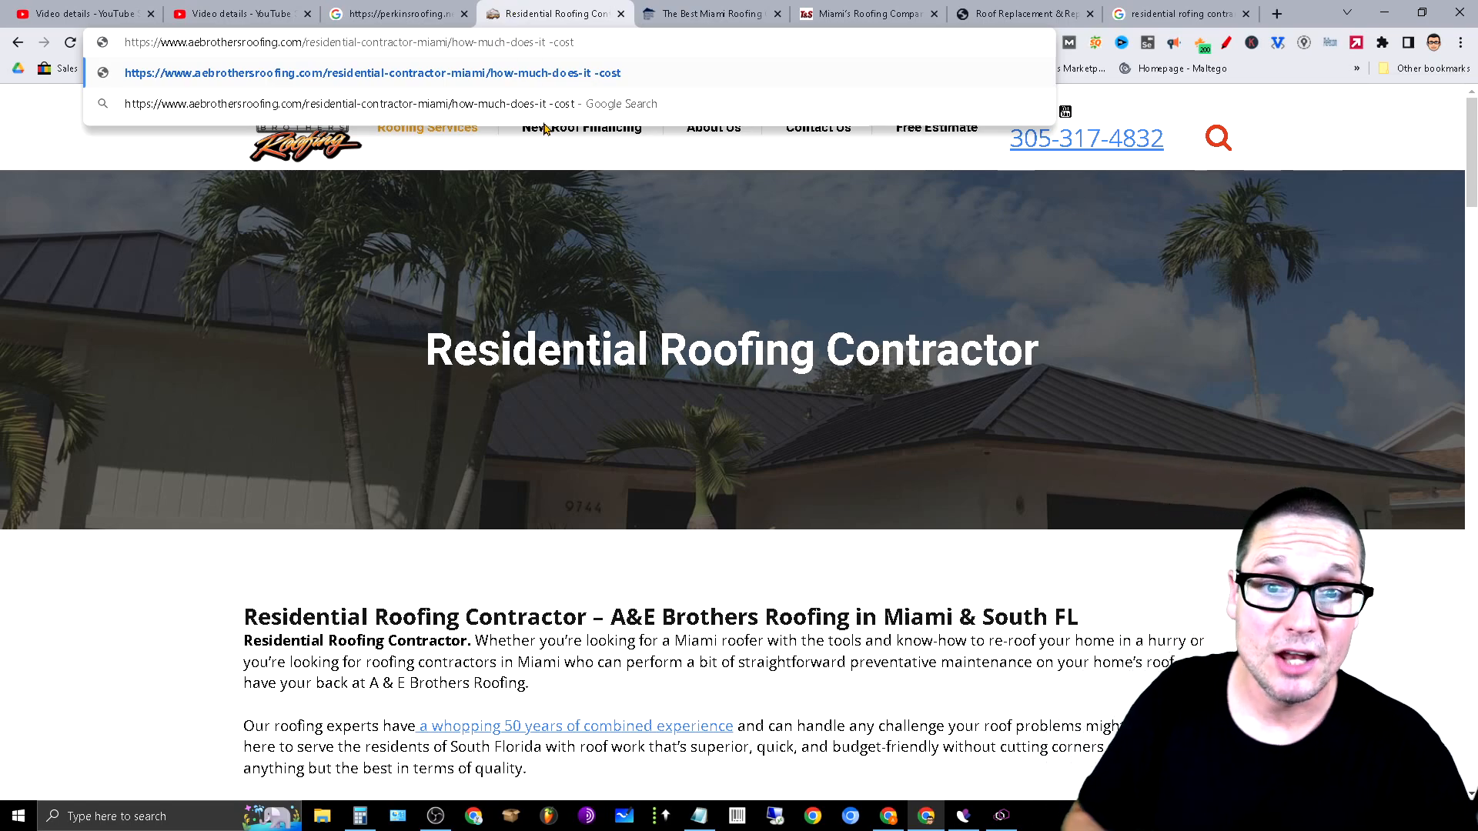
drag(435, 43, 347, 58)
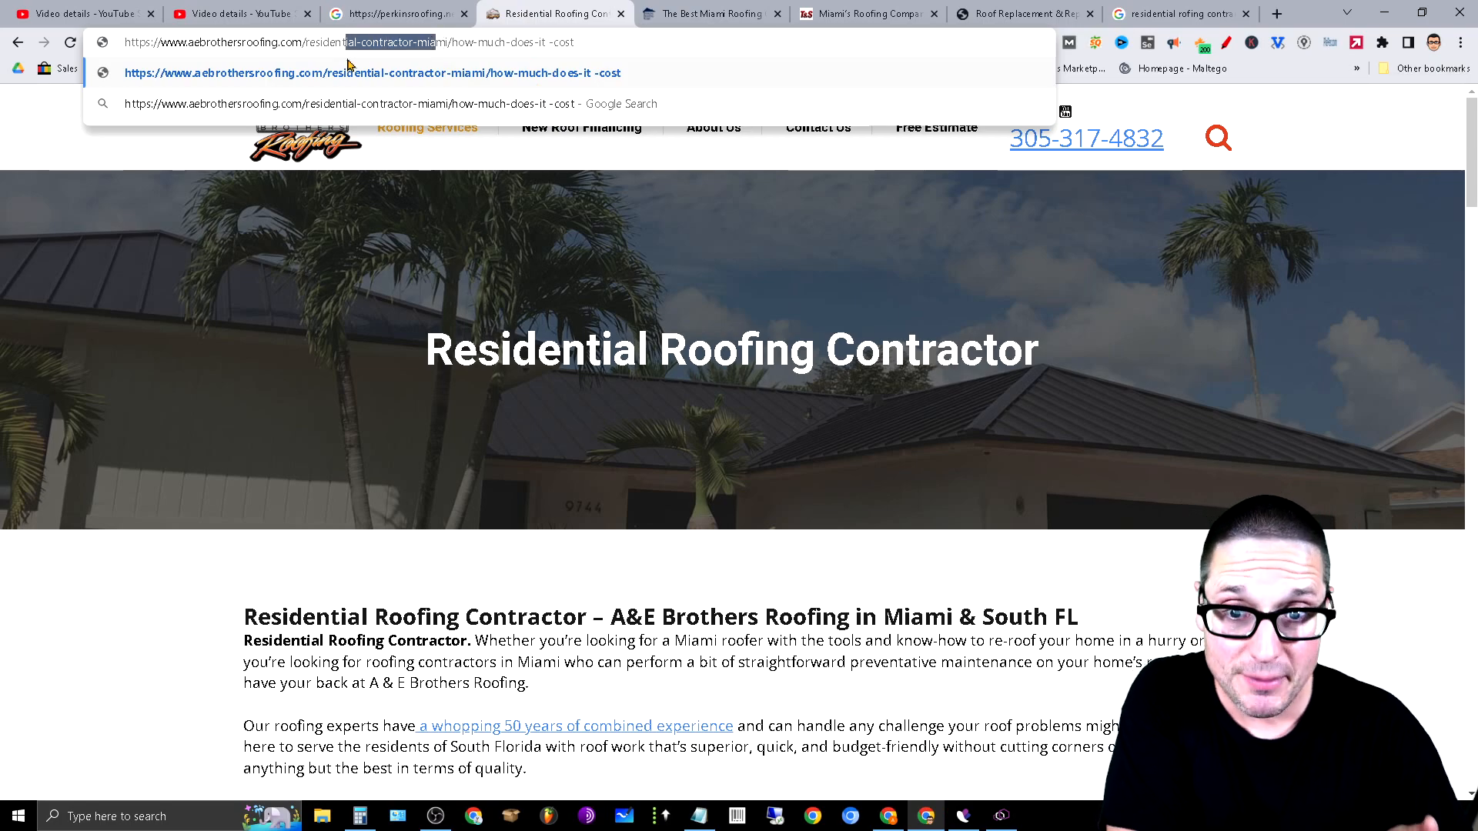
drag(452, 44, 556, 29)
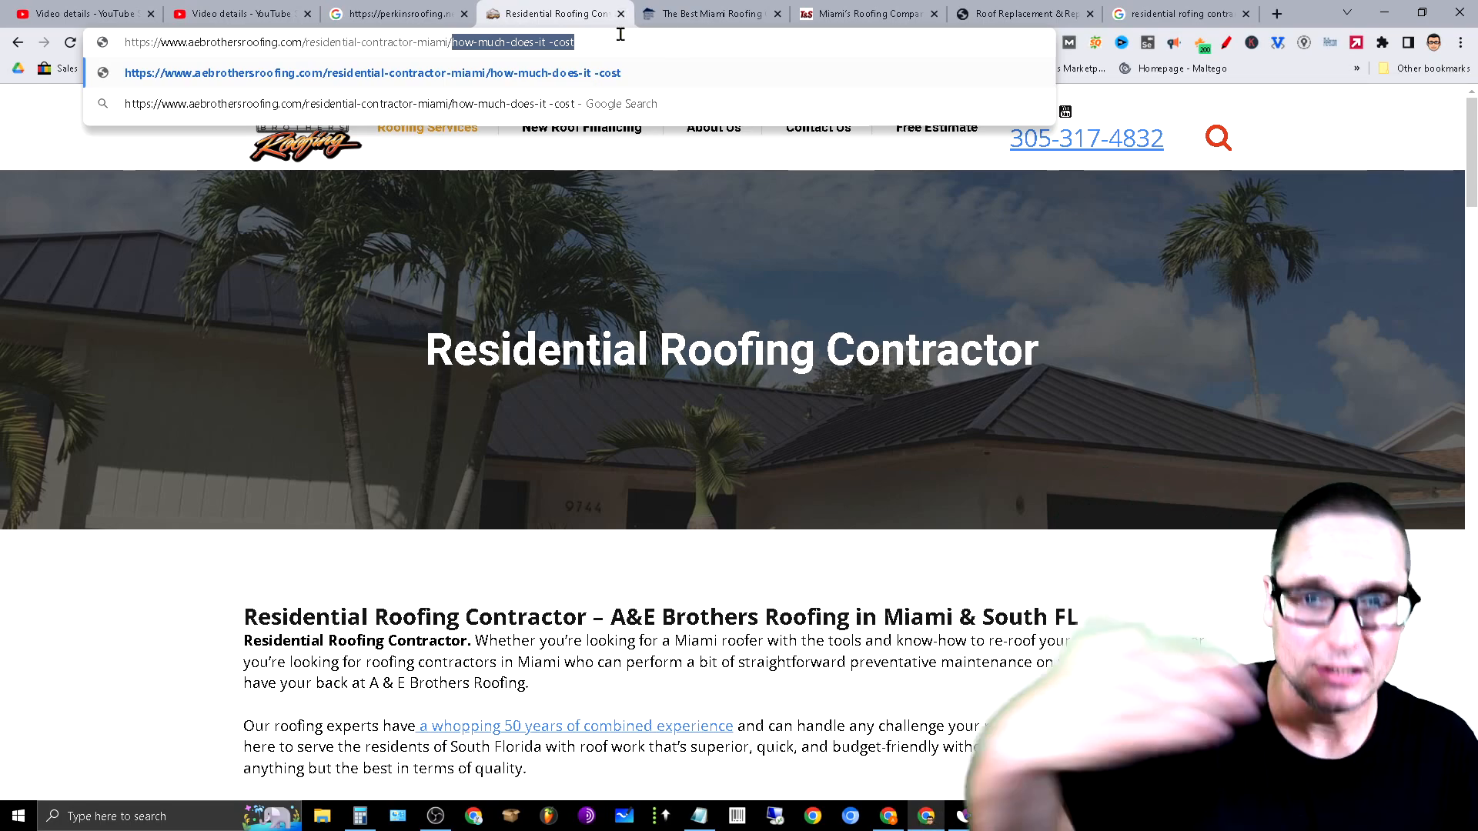
click(708, 820)
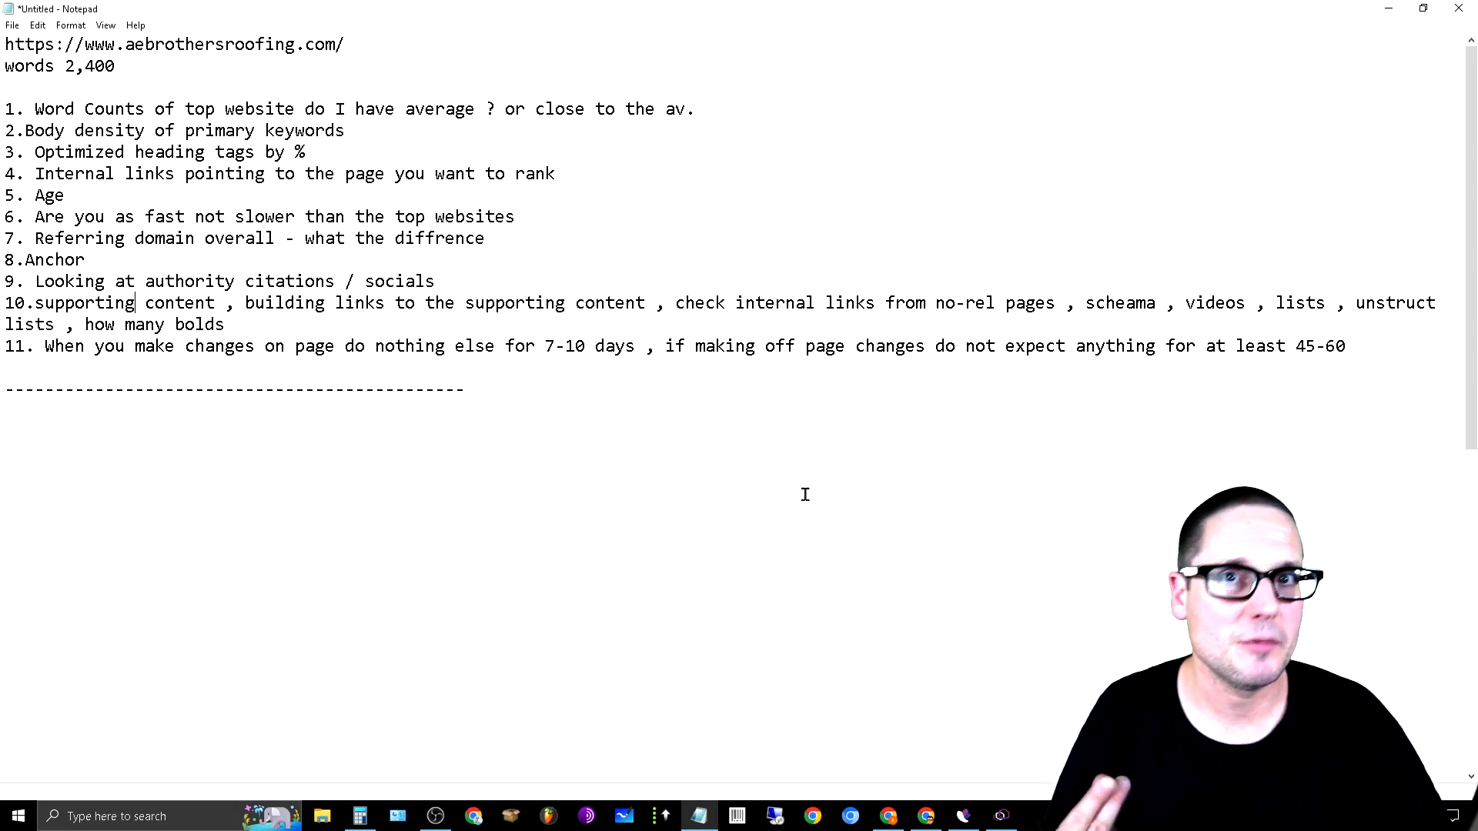
Minimise Notepad and cycle Chrome tabs back to the how-much-does-it-cost page
click(1389, 8)
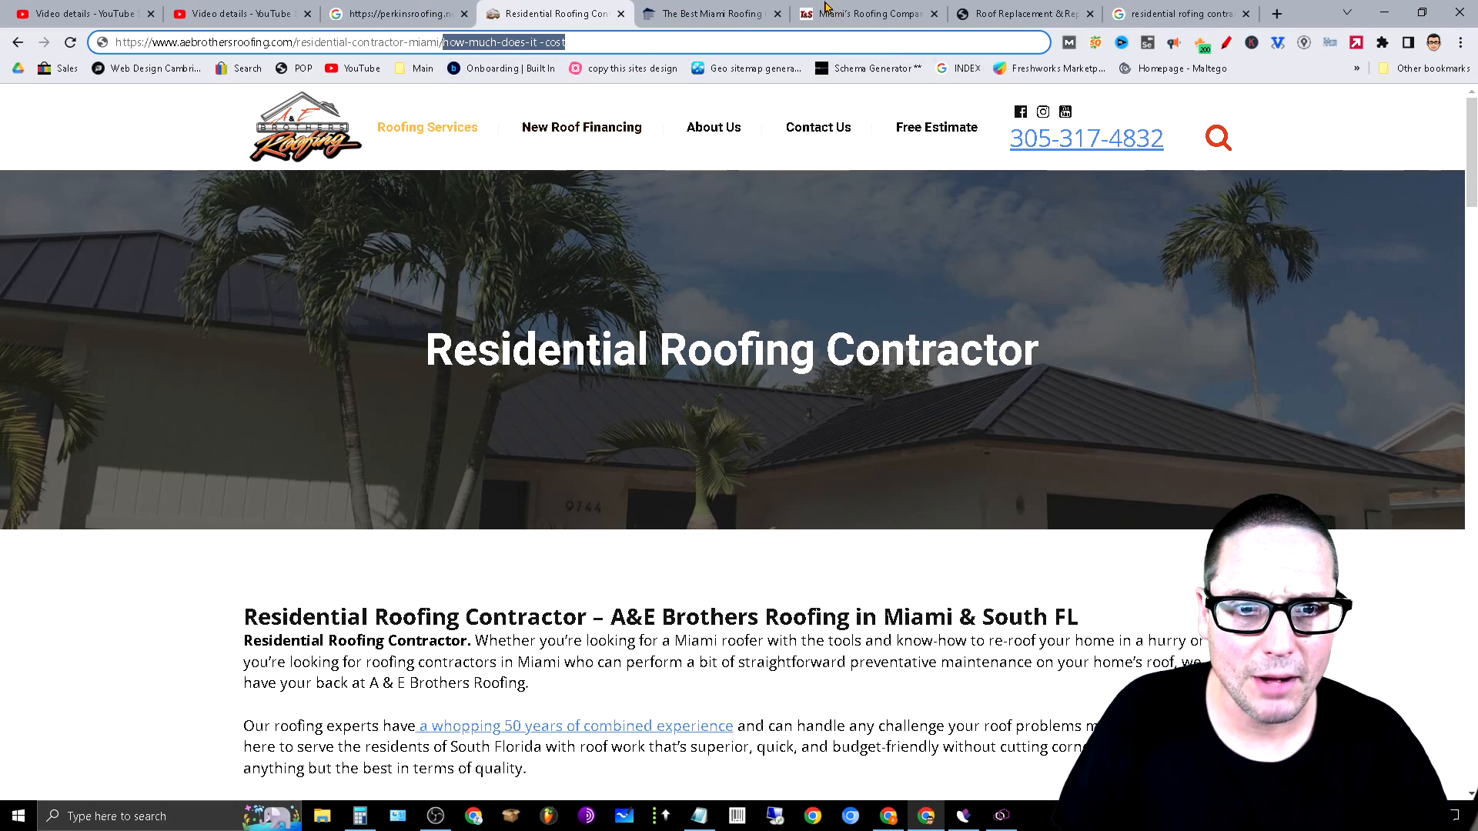
key(ctrl+Tab)
key(ctrl+Tab)
key(ctrl+Tab)
key(ctrl+Tab)
Open the A&E Brothers services page and show the Residential and Commercial Roofing submenus
click(372, 8)
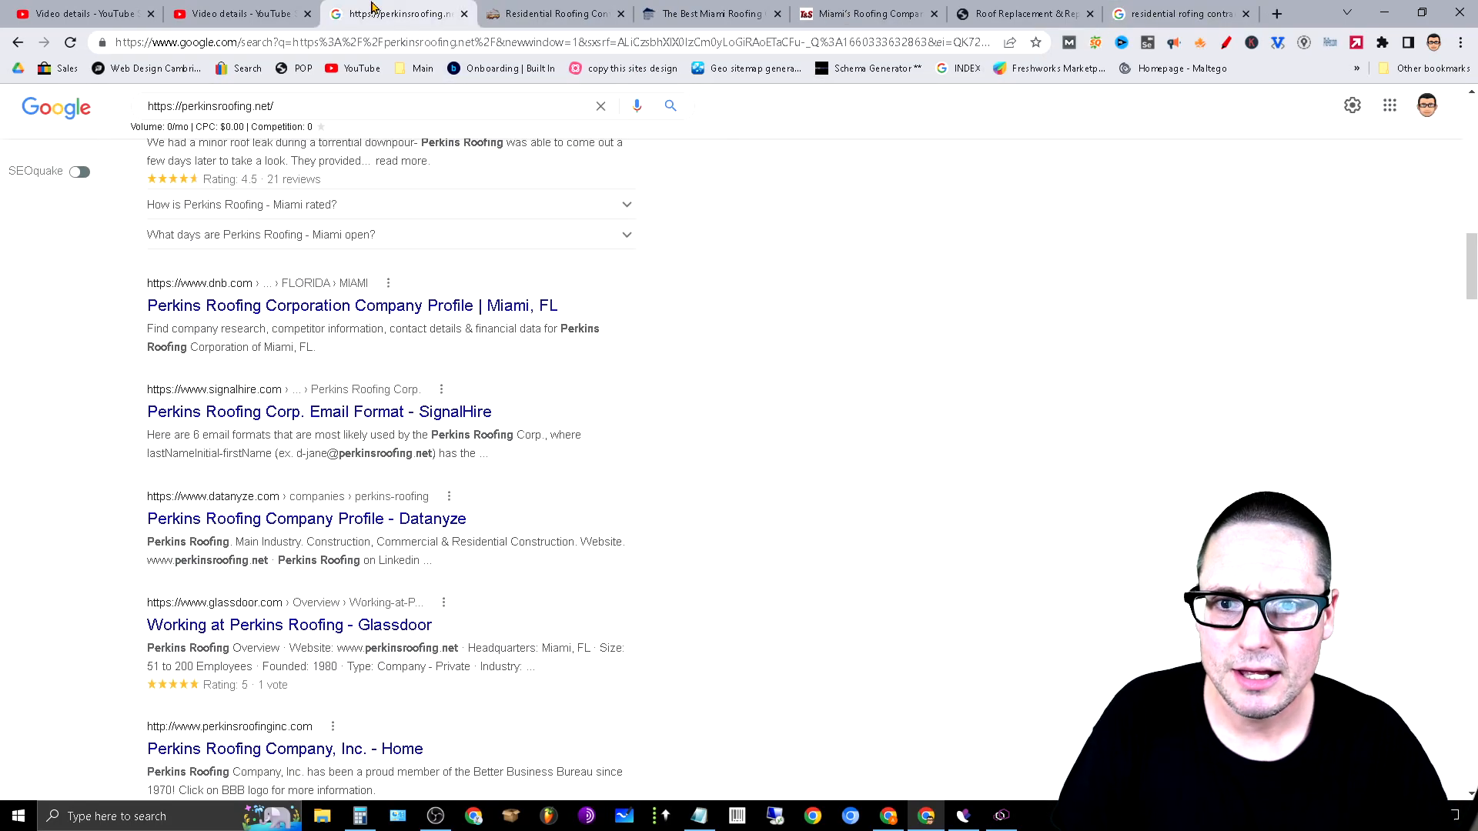
click(549, 8)
click(460, 131)
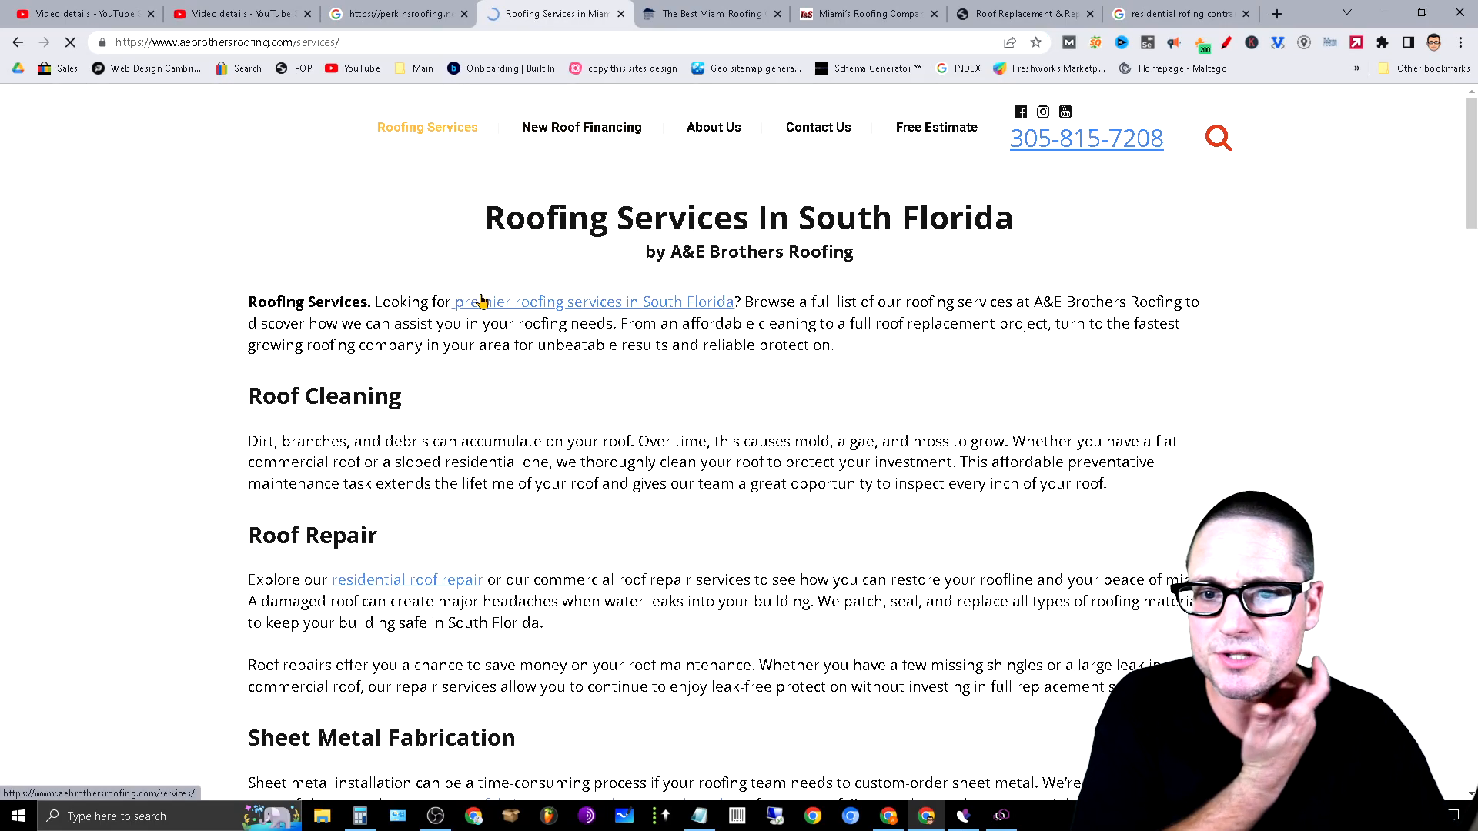
mouse_move(438, 127)
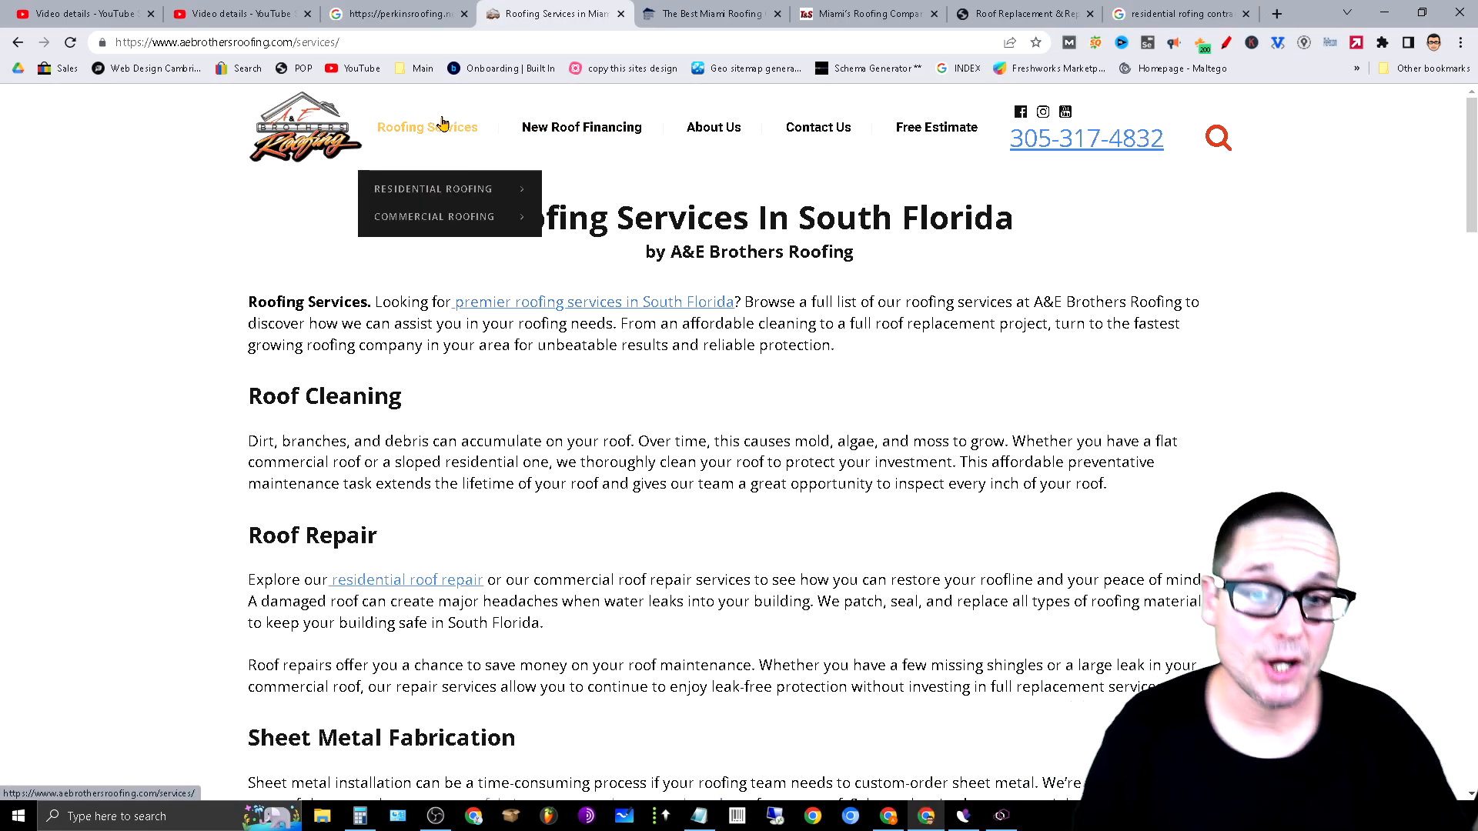
mouse_move(441, 223)
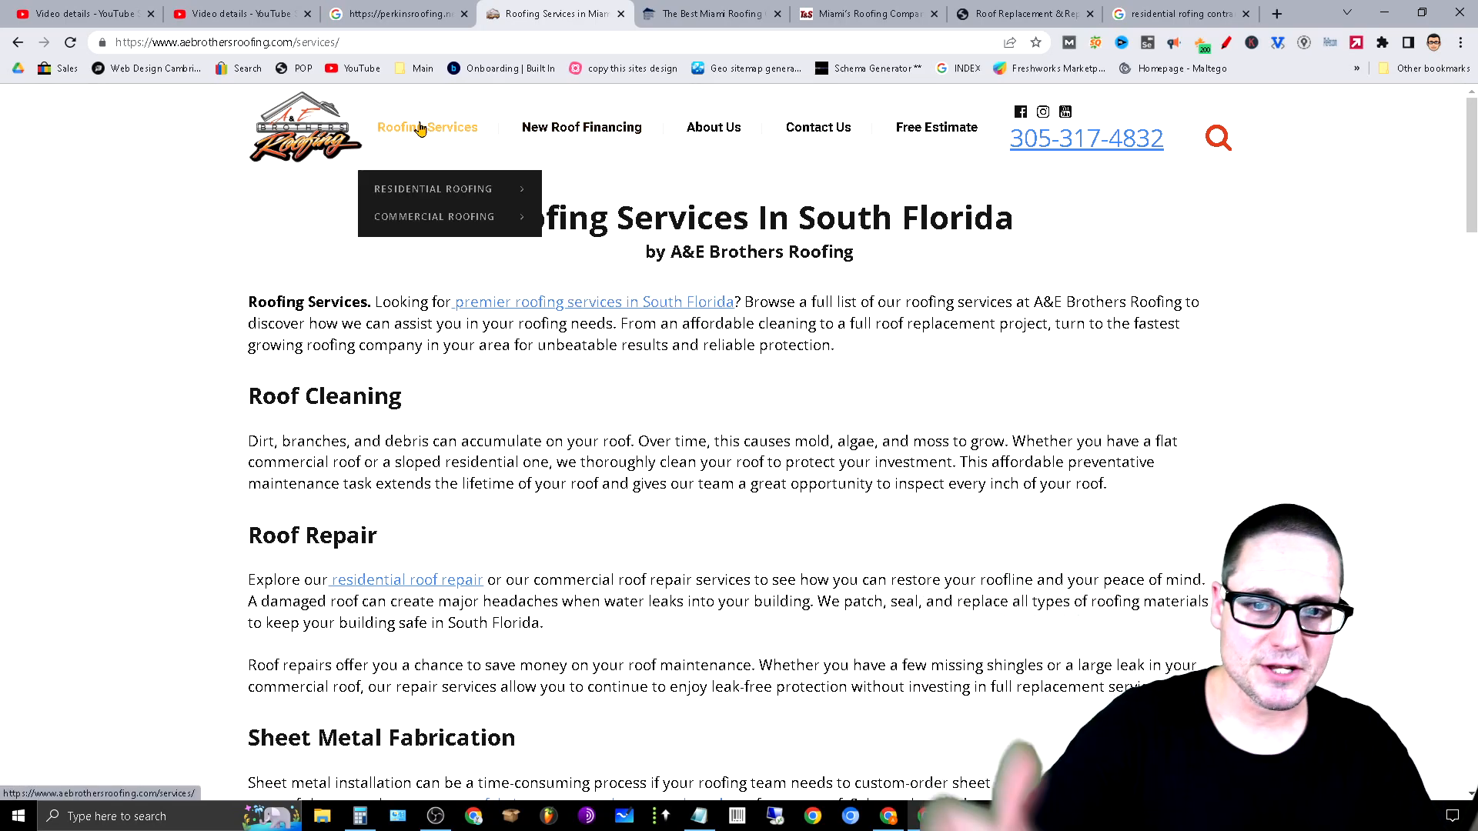
mouse_move(427, 128)
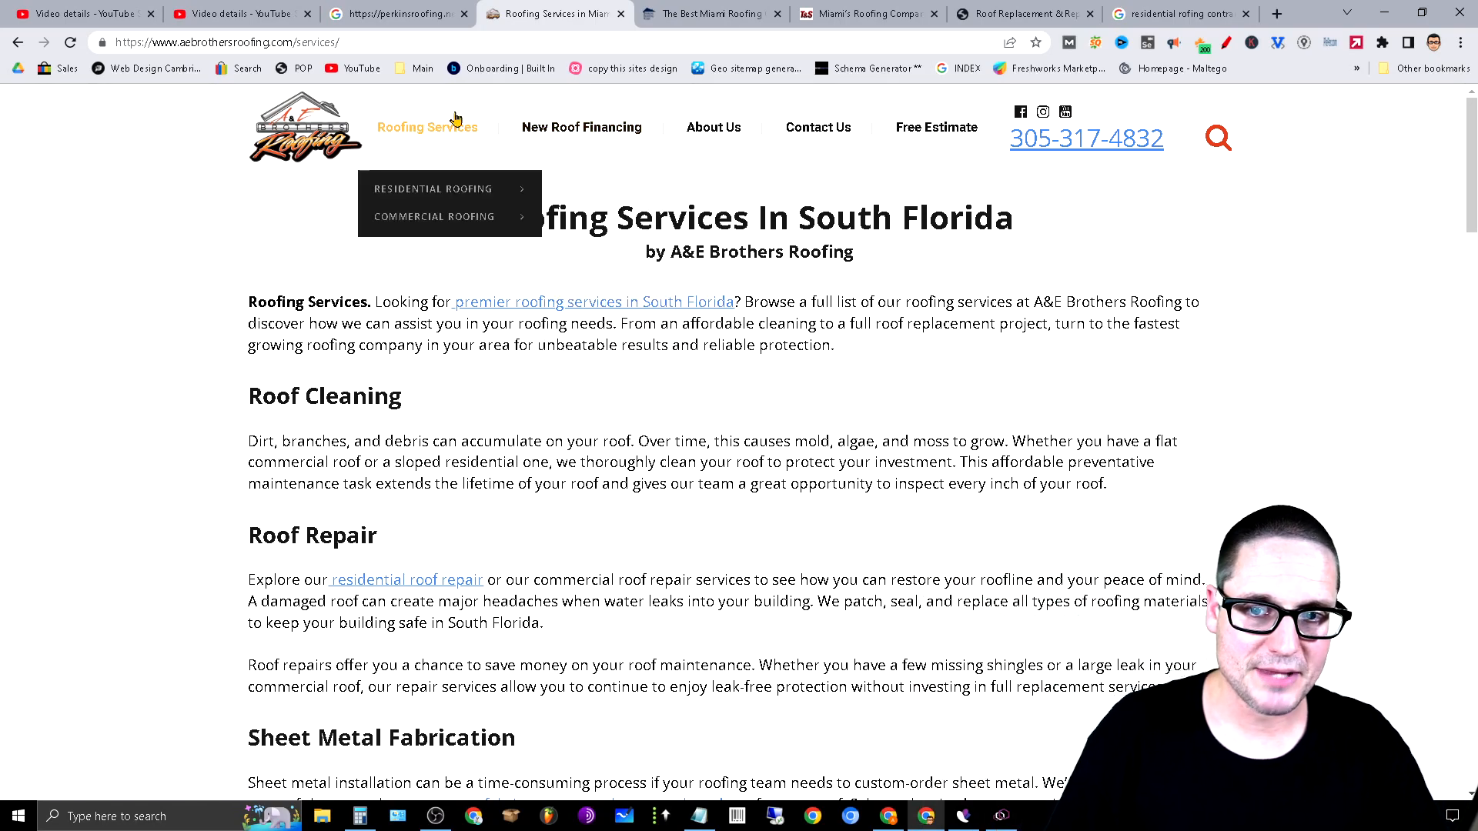
mouse_move(451, 192)
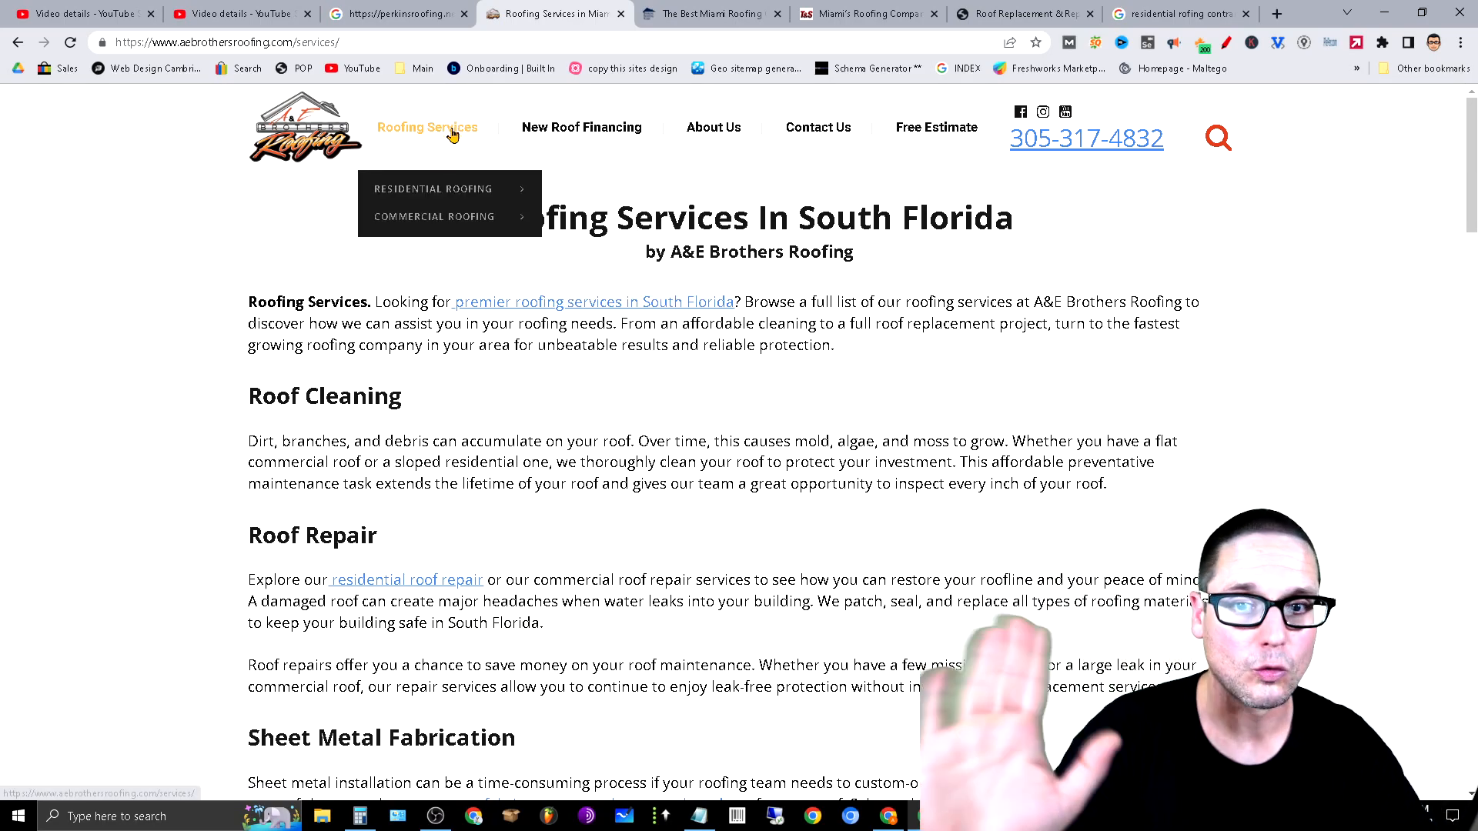
mouse_move(437, 229)
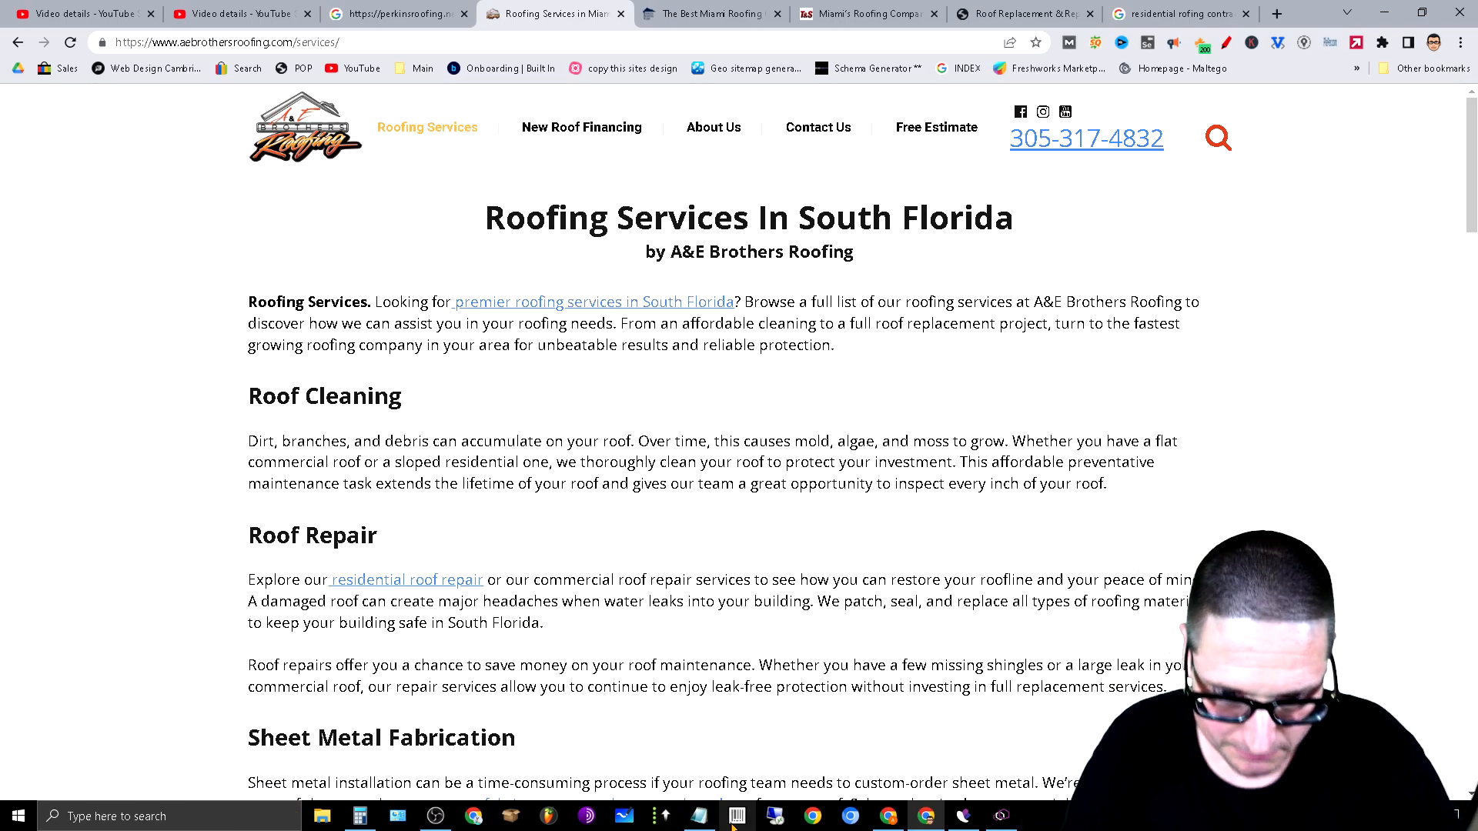
click(704, 731)
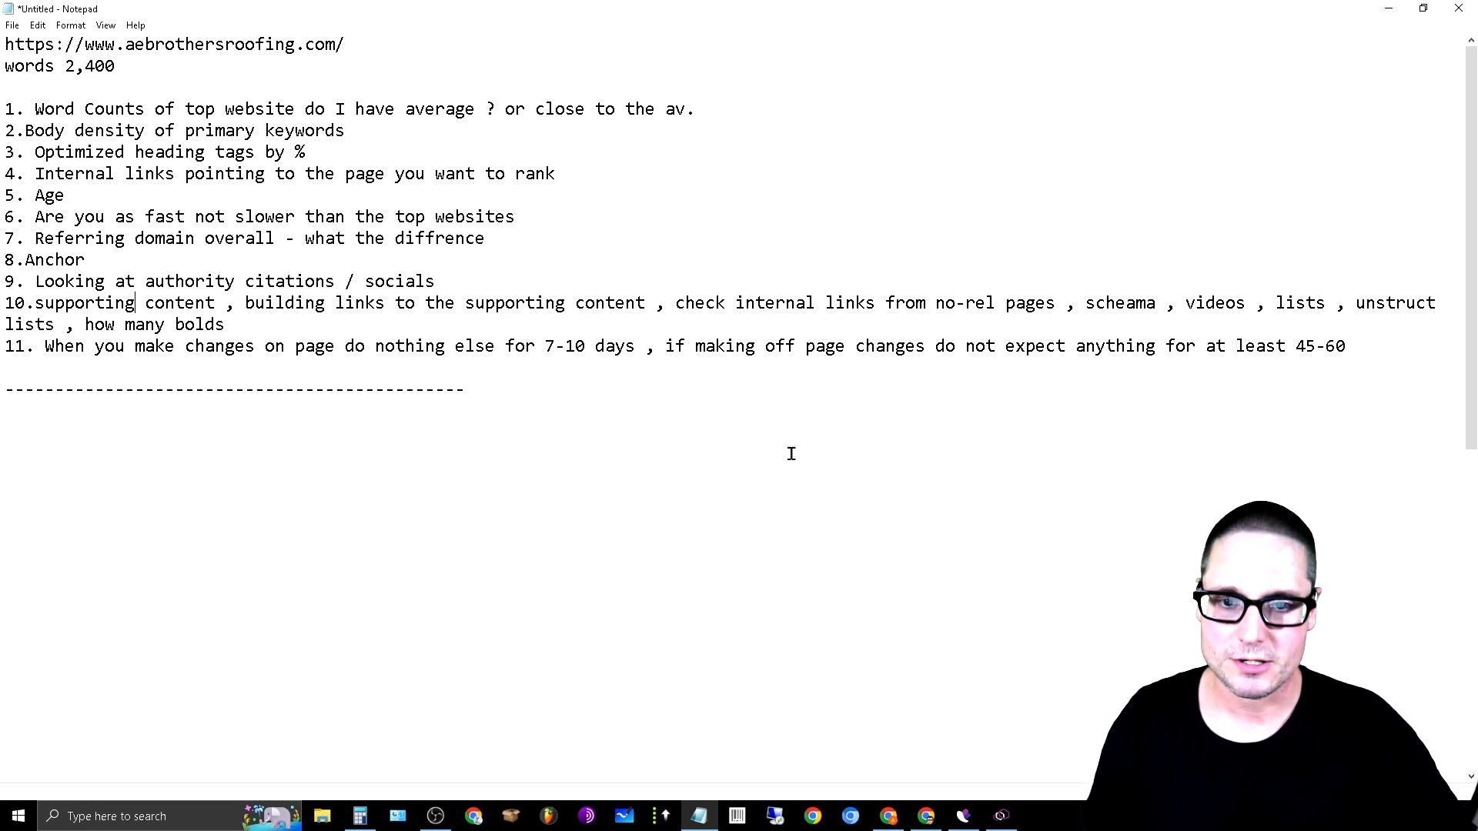
drag(669, 311, 811, 318)
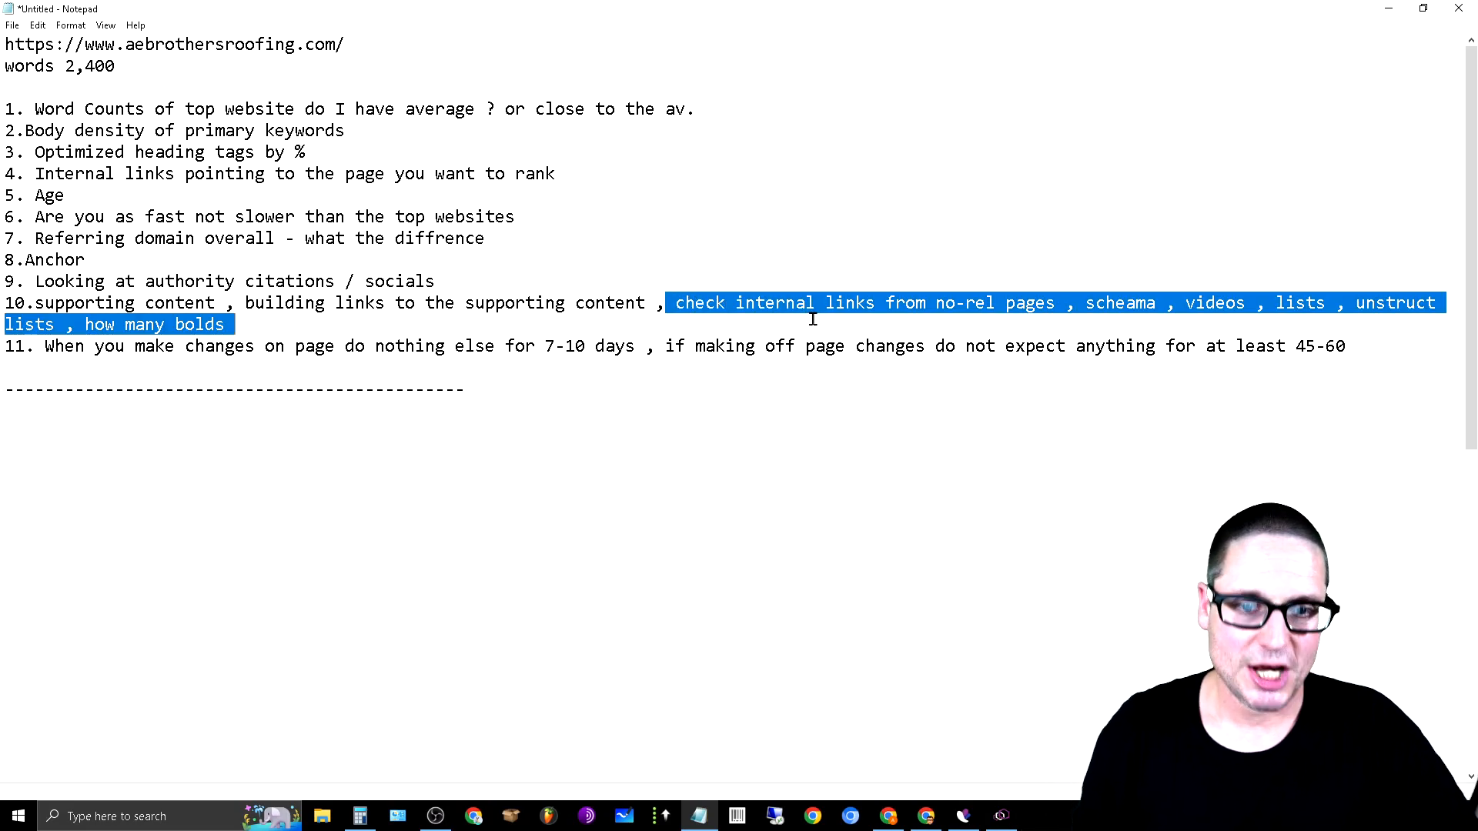
drag(936, 326, 1064, 305)
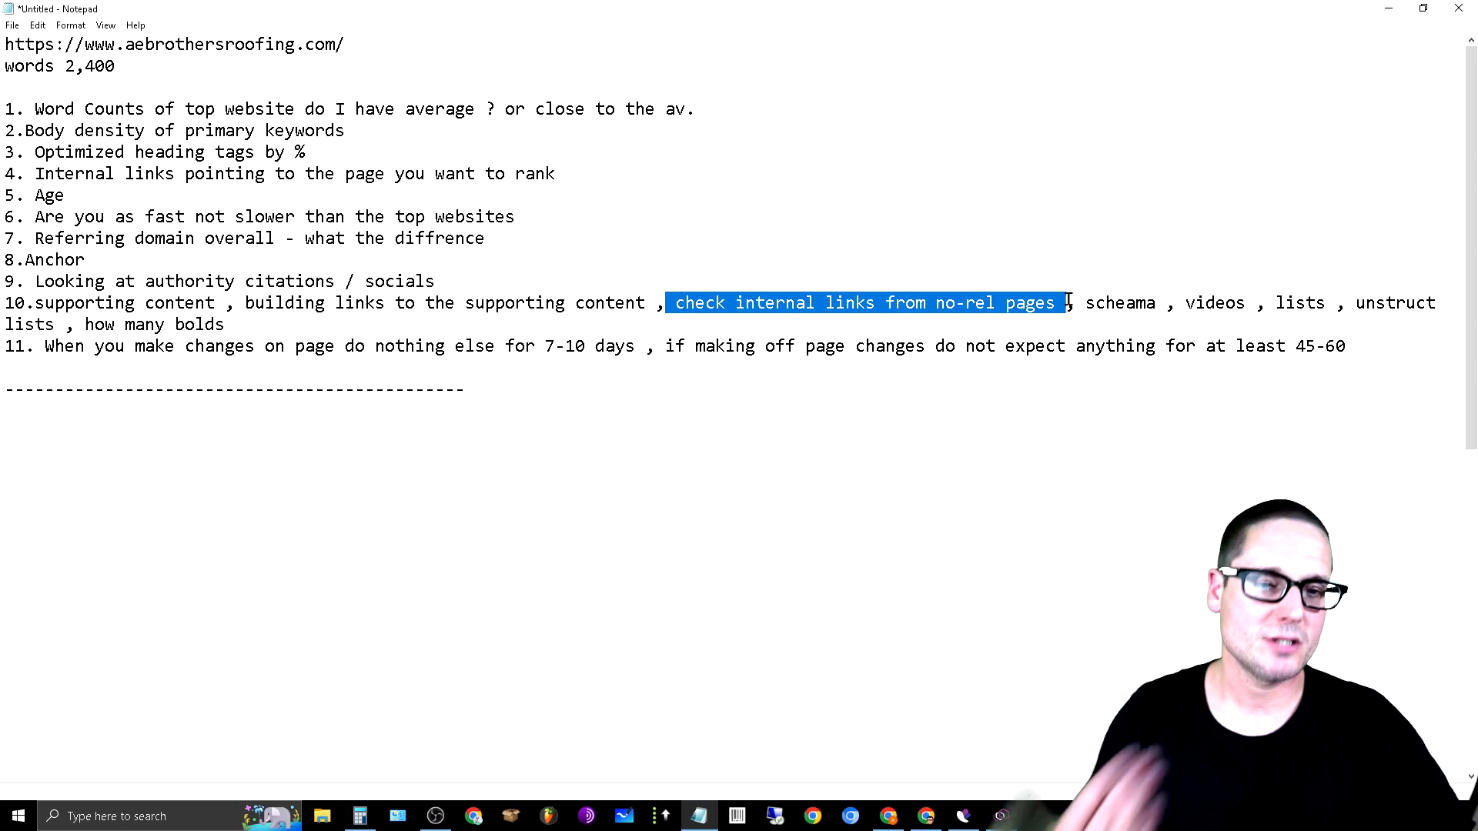
double_click(1135, 311)
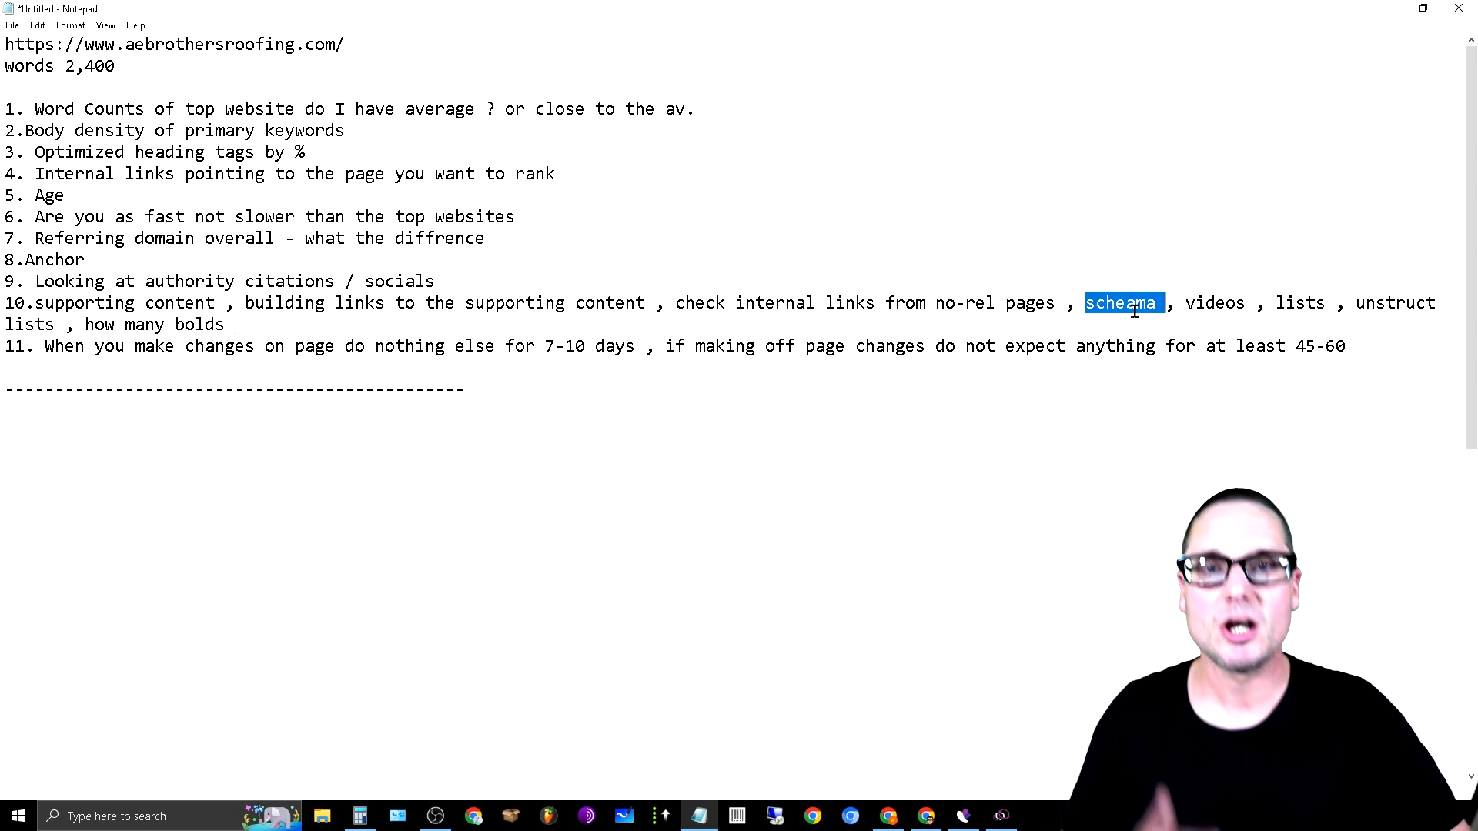
click(1389, 9)
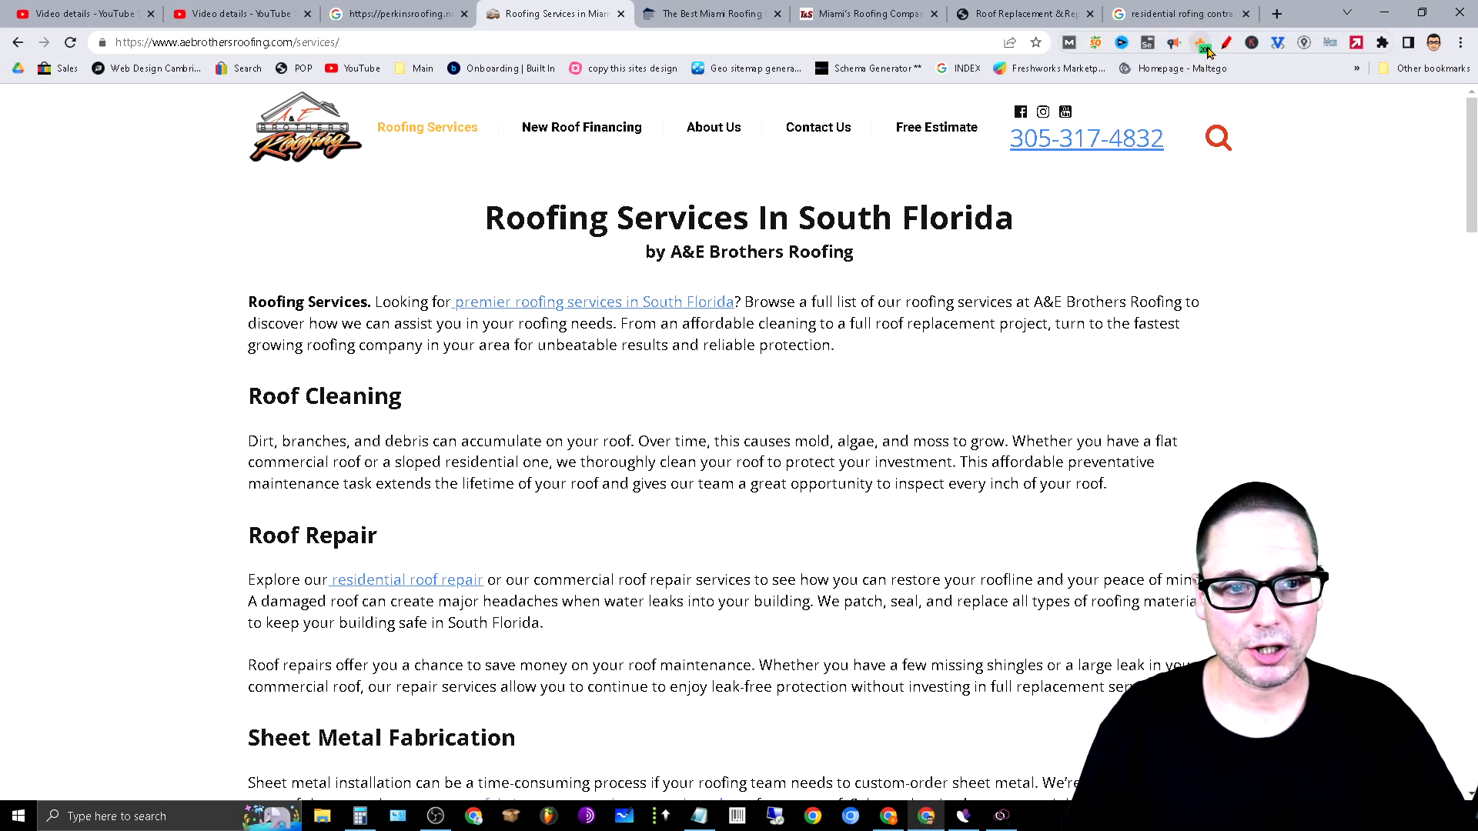
click(1202, 44)
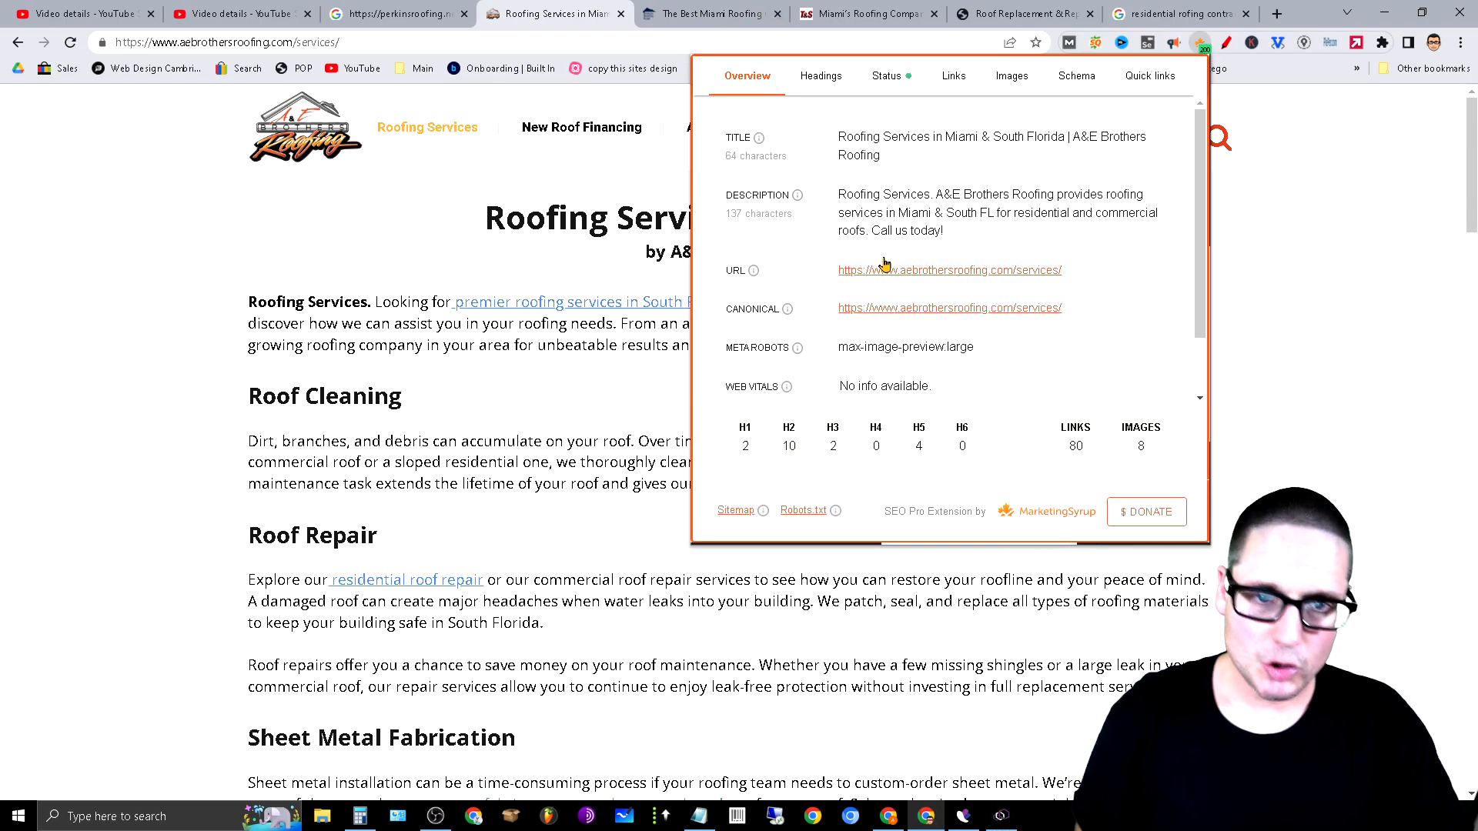
click(1033, 13)
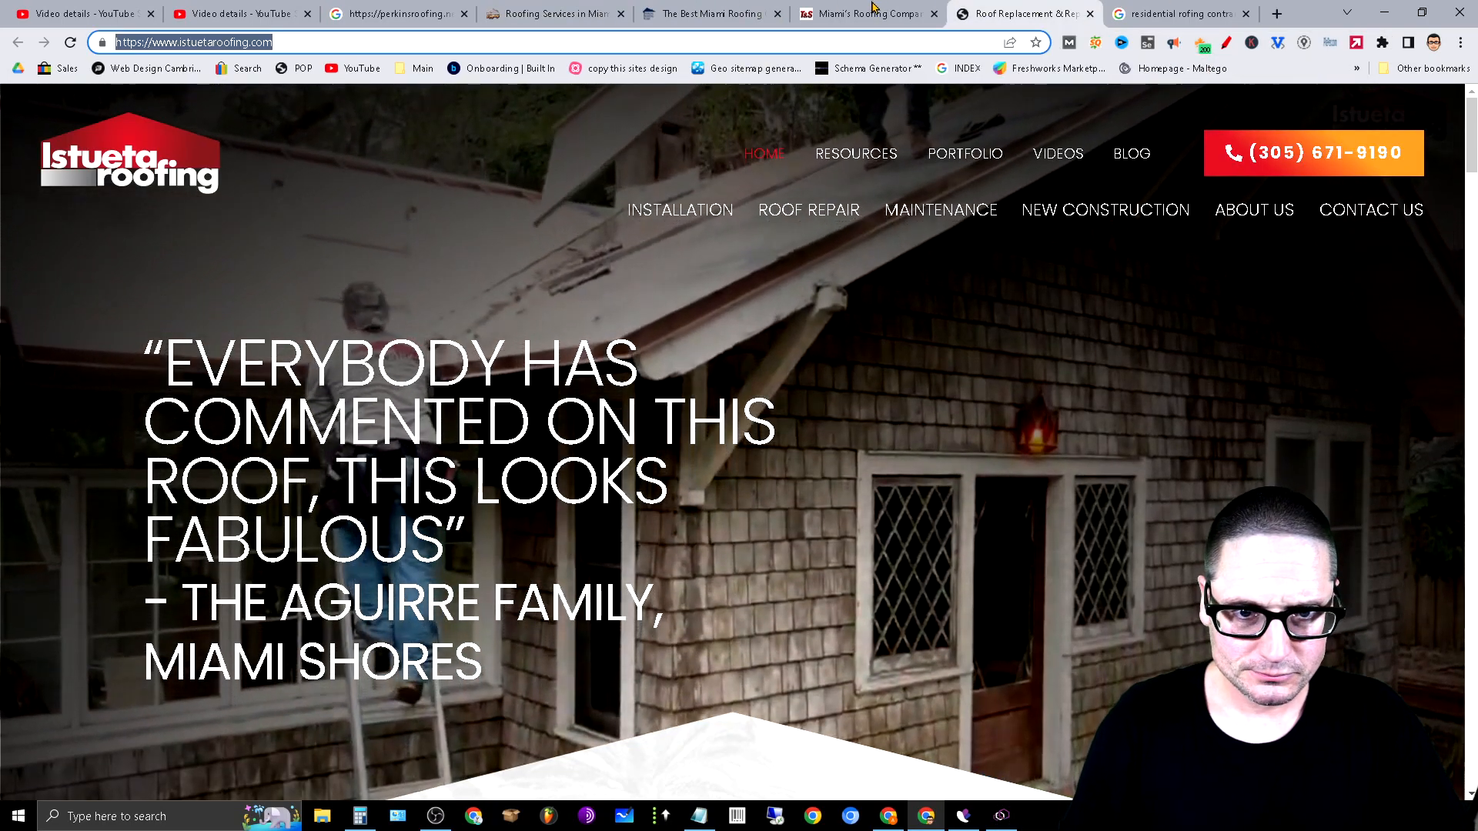
click(685, 13)
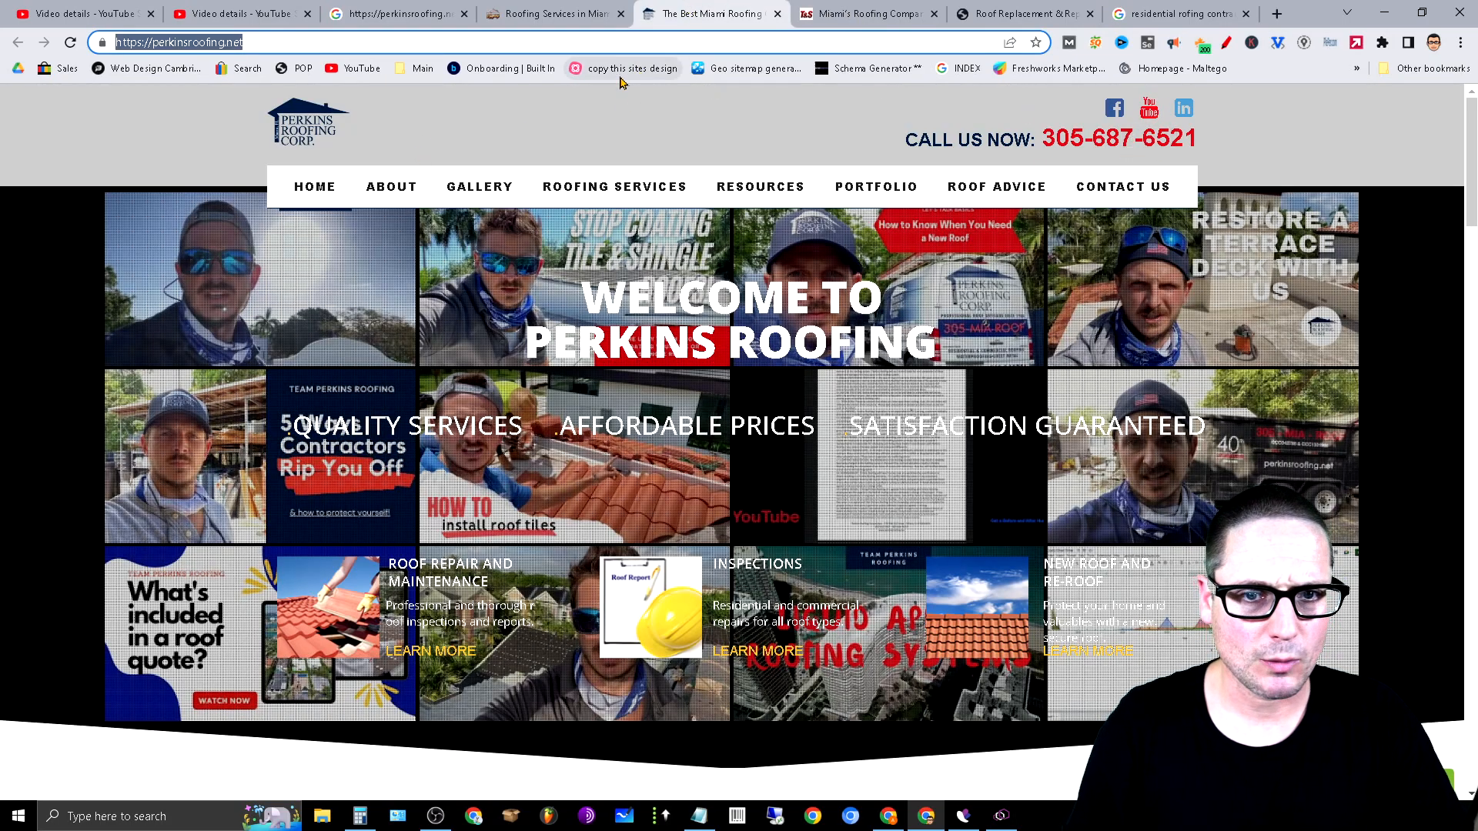
click(1199, 45)
click(1072, 89)
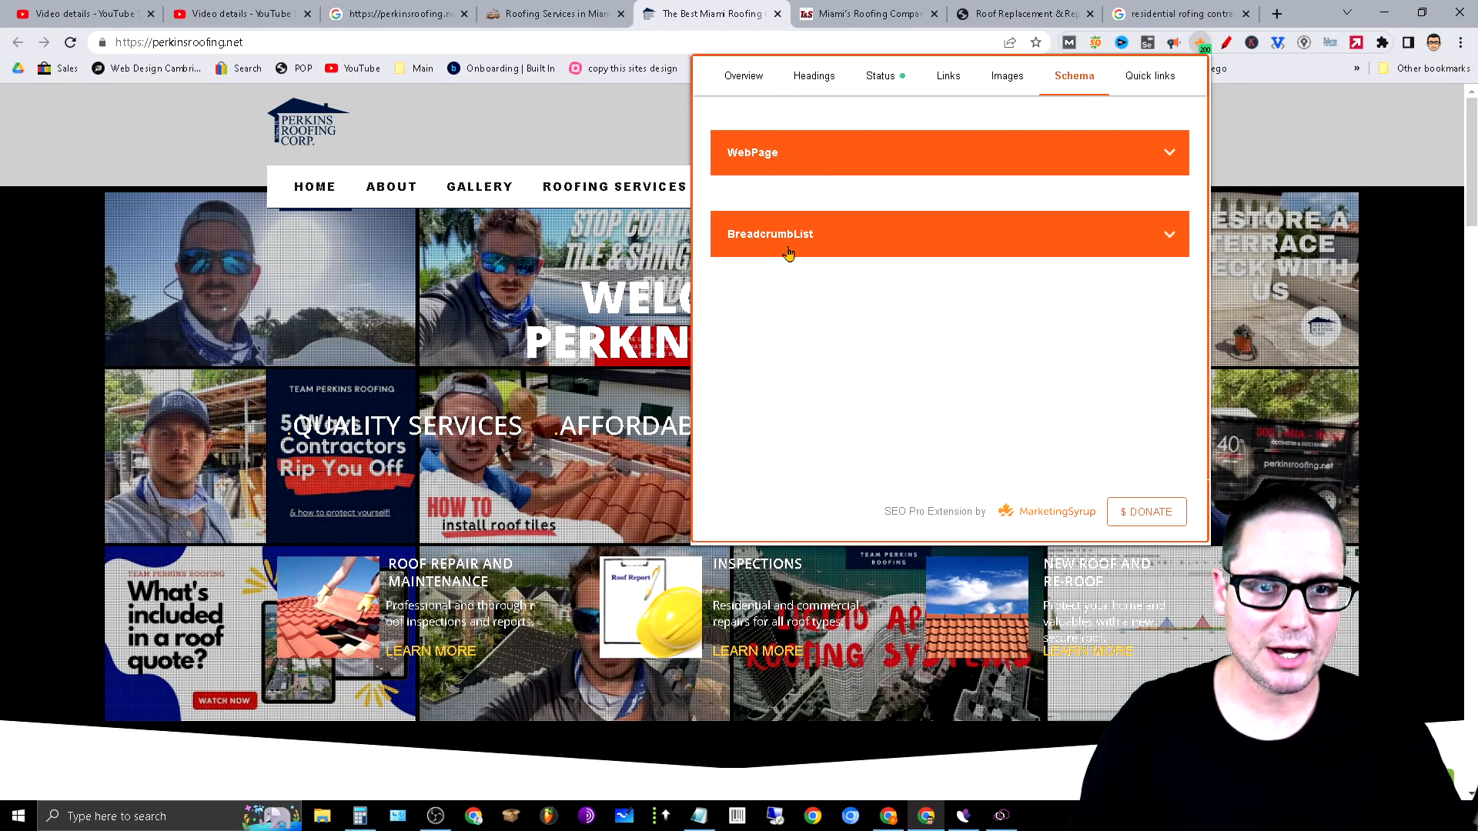
click(866, 13)
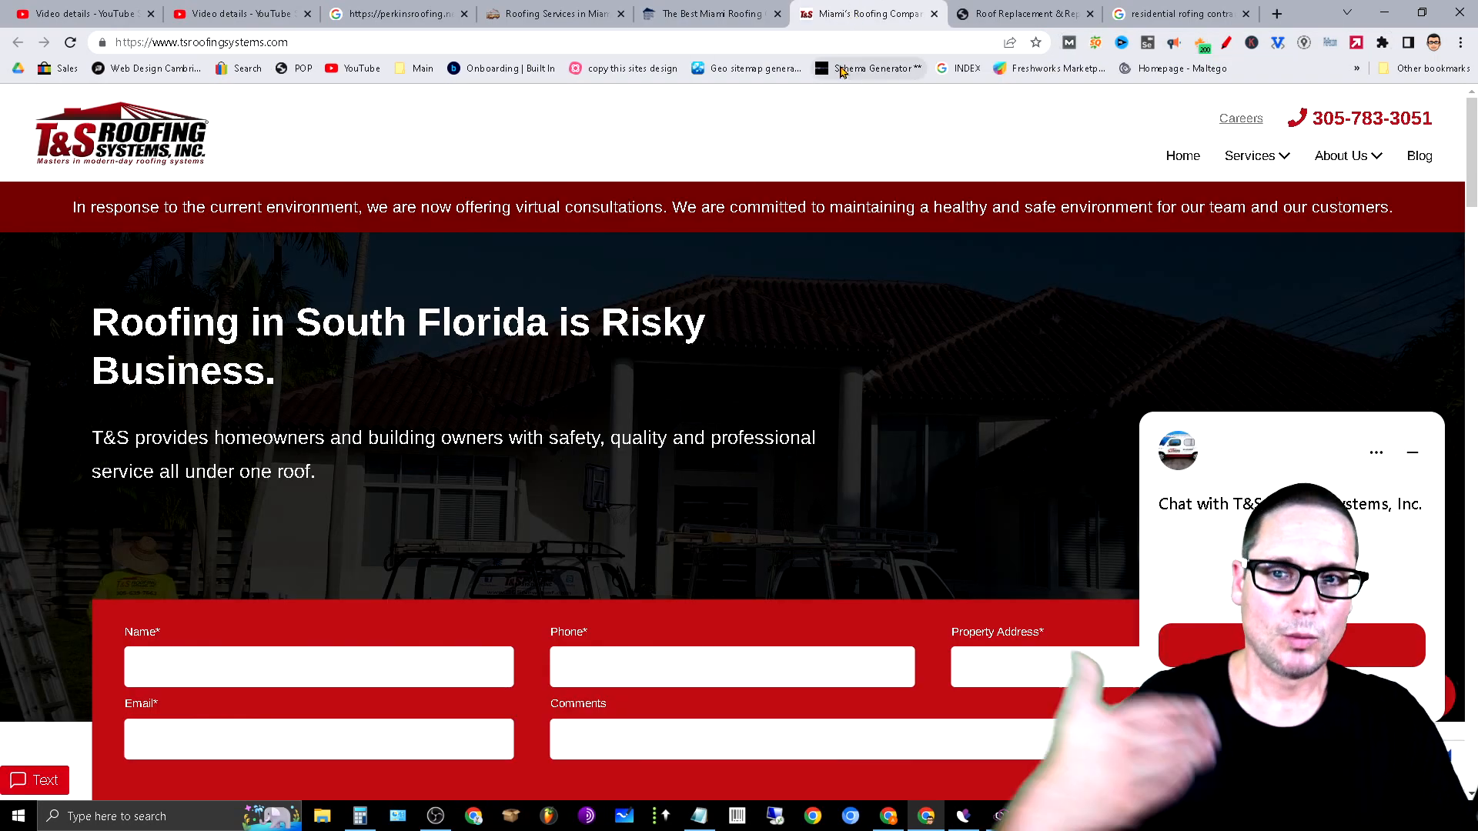
click(1200, 44)
click(1069, 77)
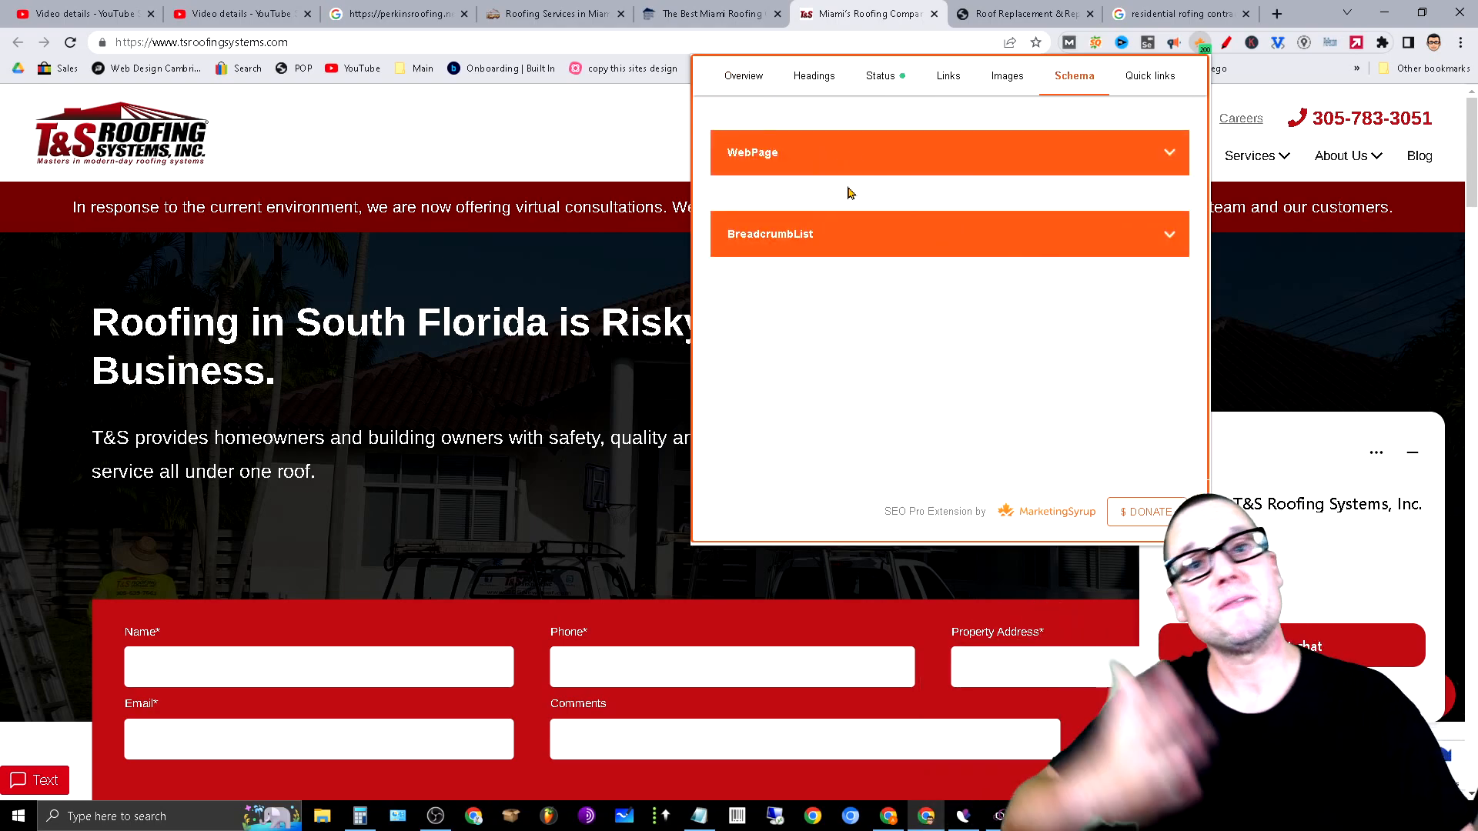
click(472, 10)
click(485, 9)
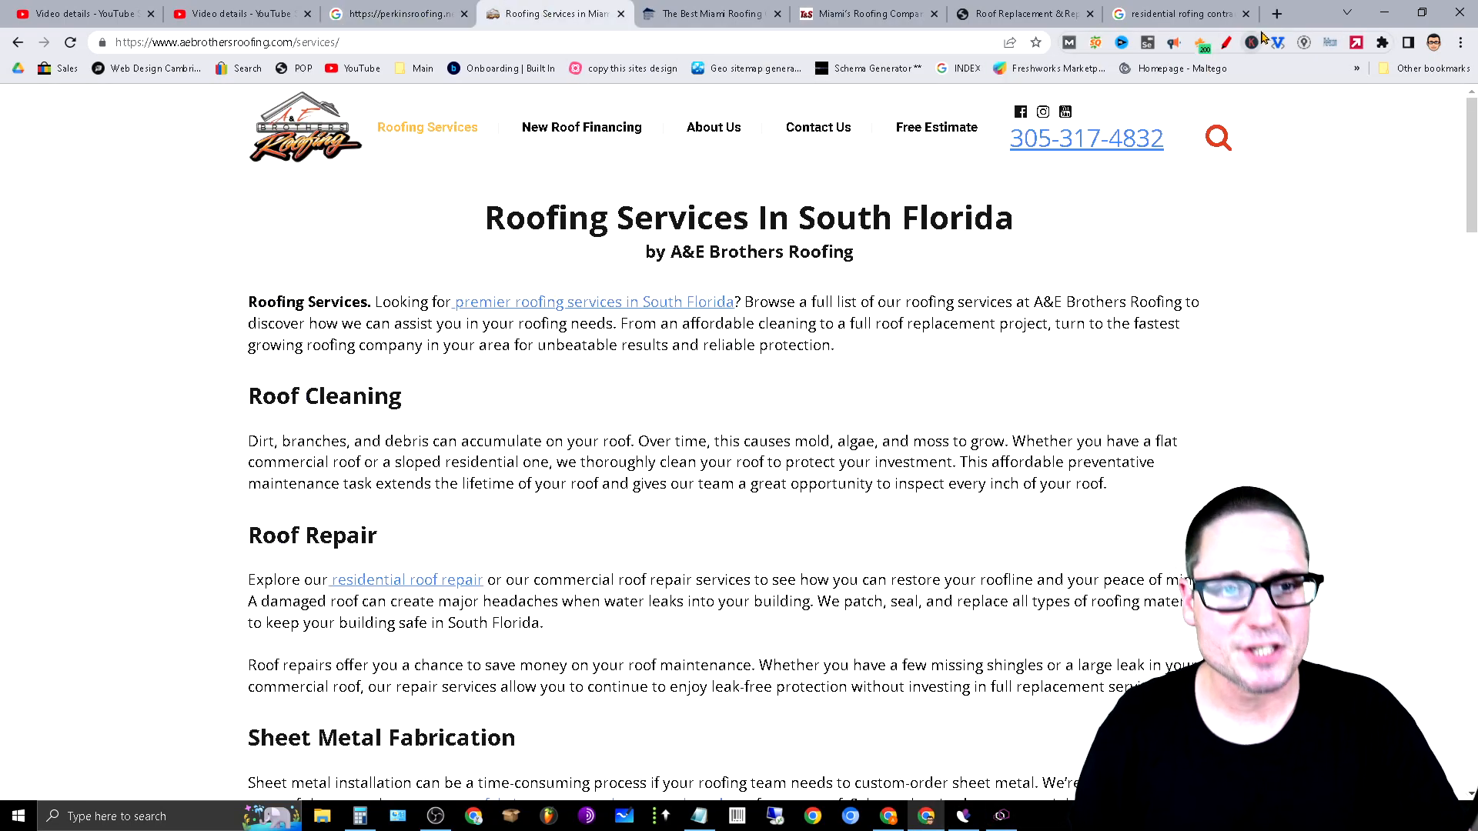
Show the services page's schema in SEO Pro and expand, then collapse, both WebPage entries and RoofingContractor
click(1201, 44)
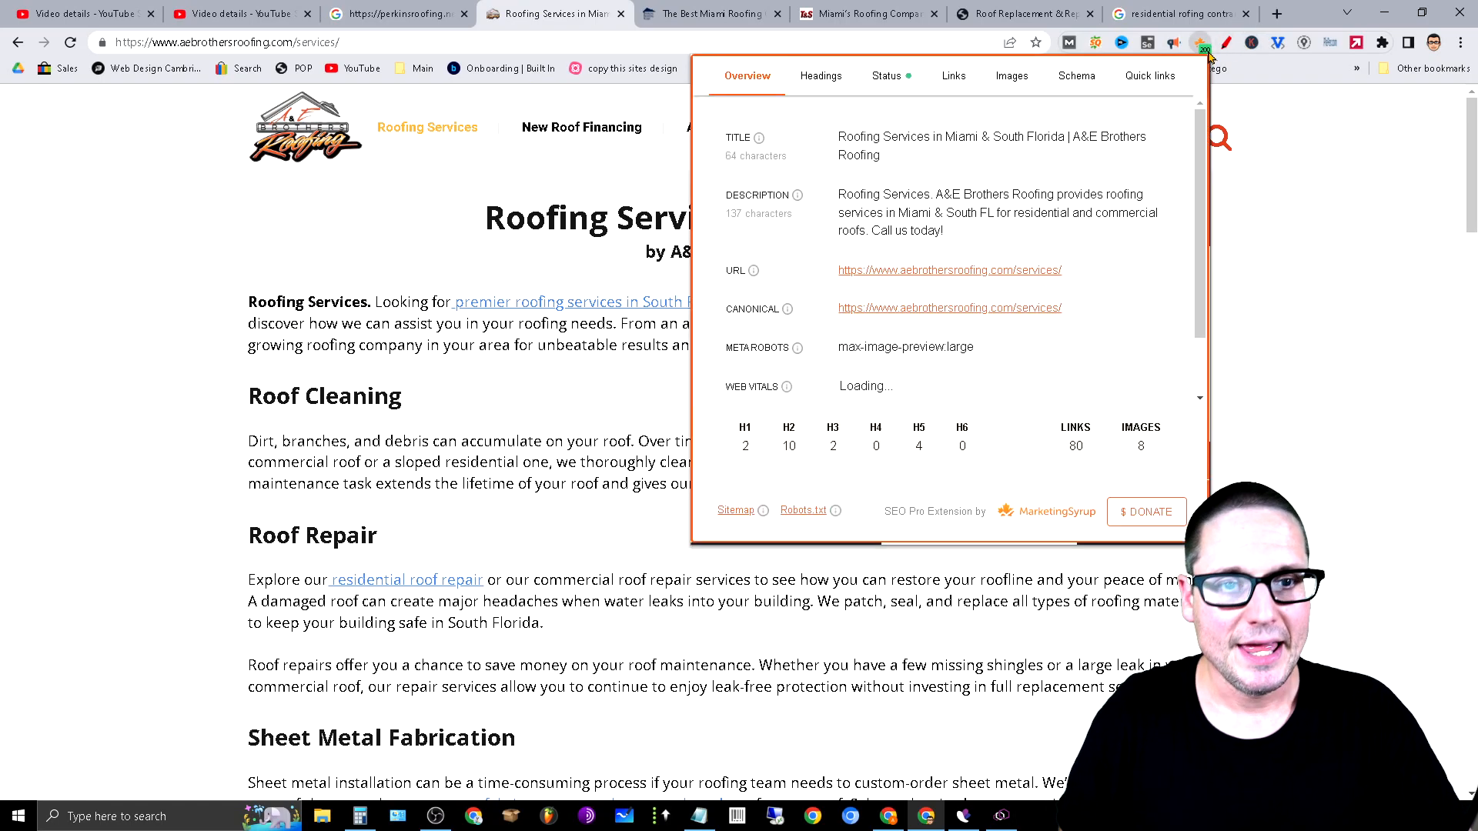
click(1075, 79)
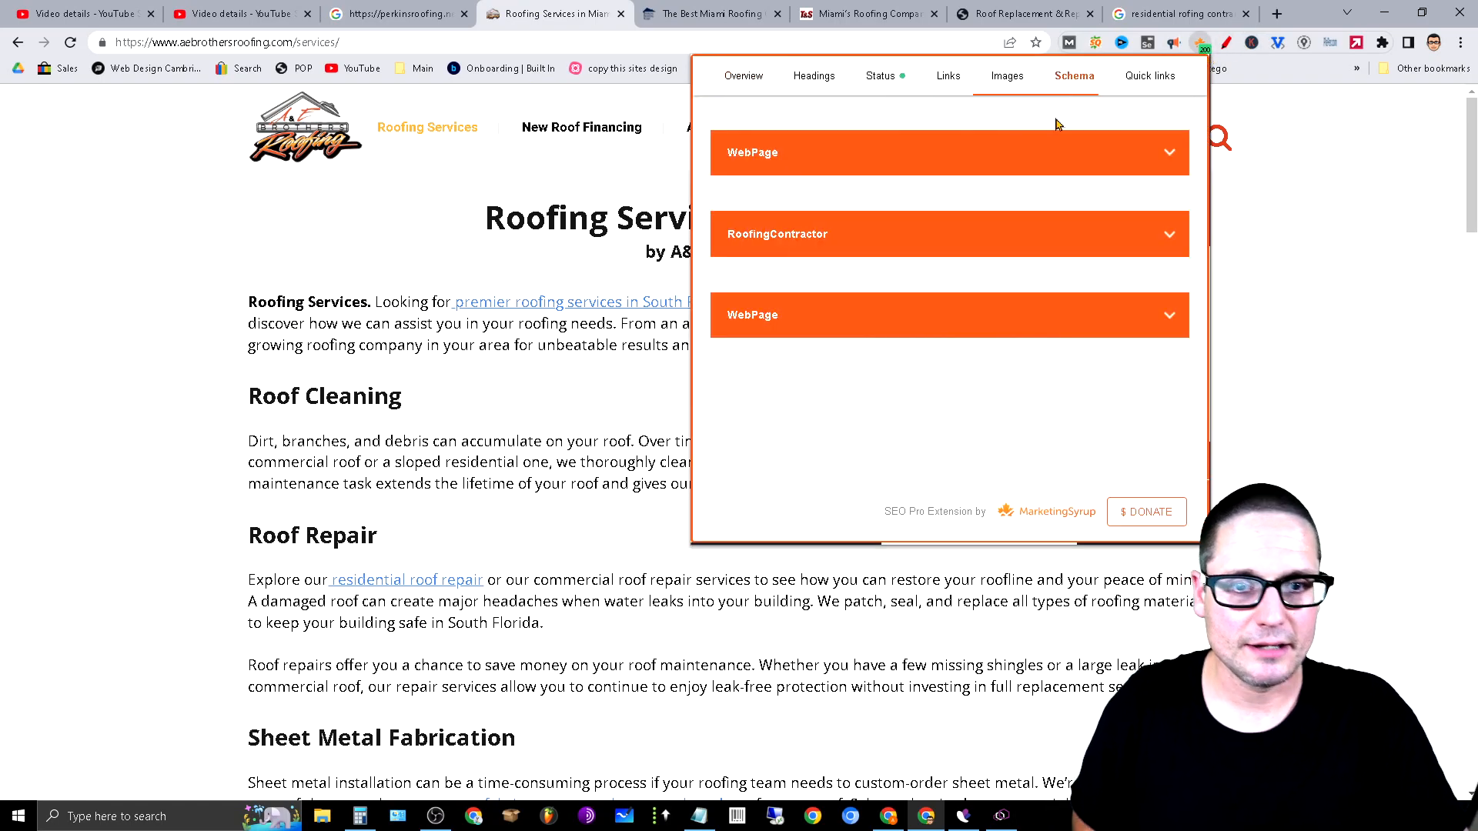
click(835, 333)
click(855, 327)
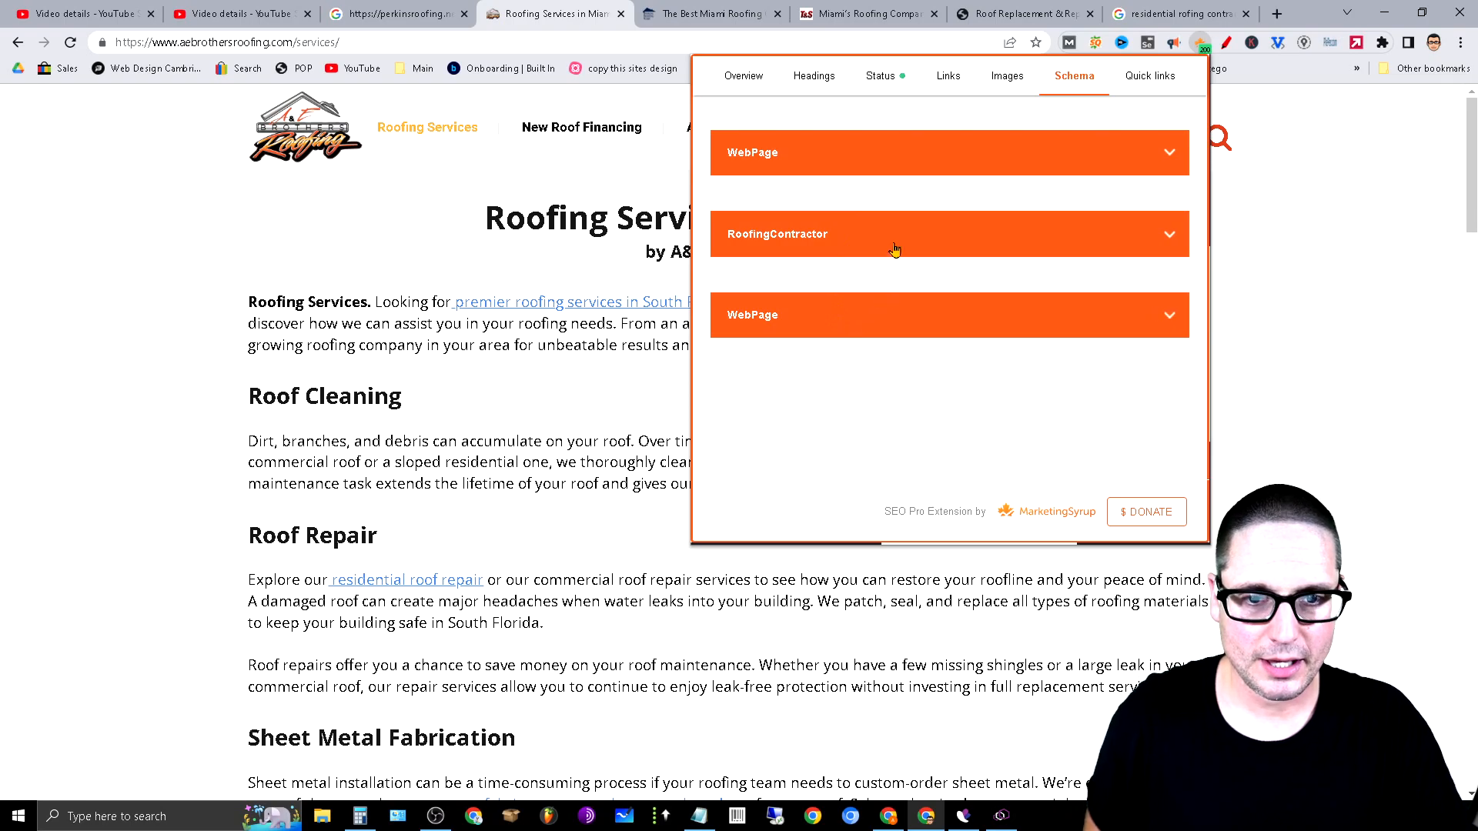
click(891, 250)
click(906, 242)
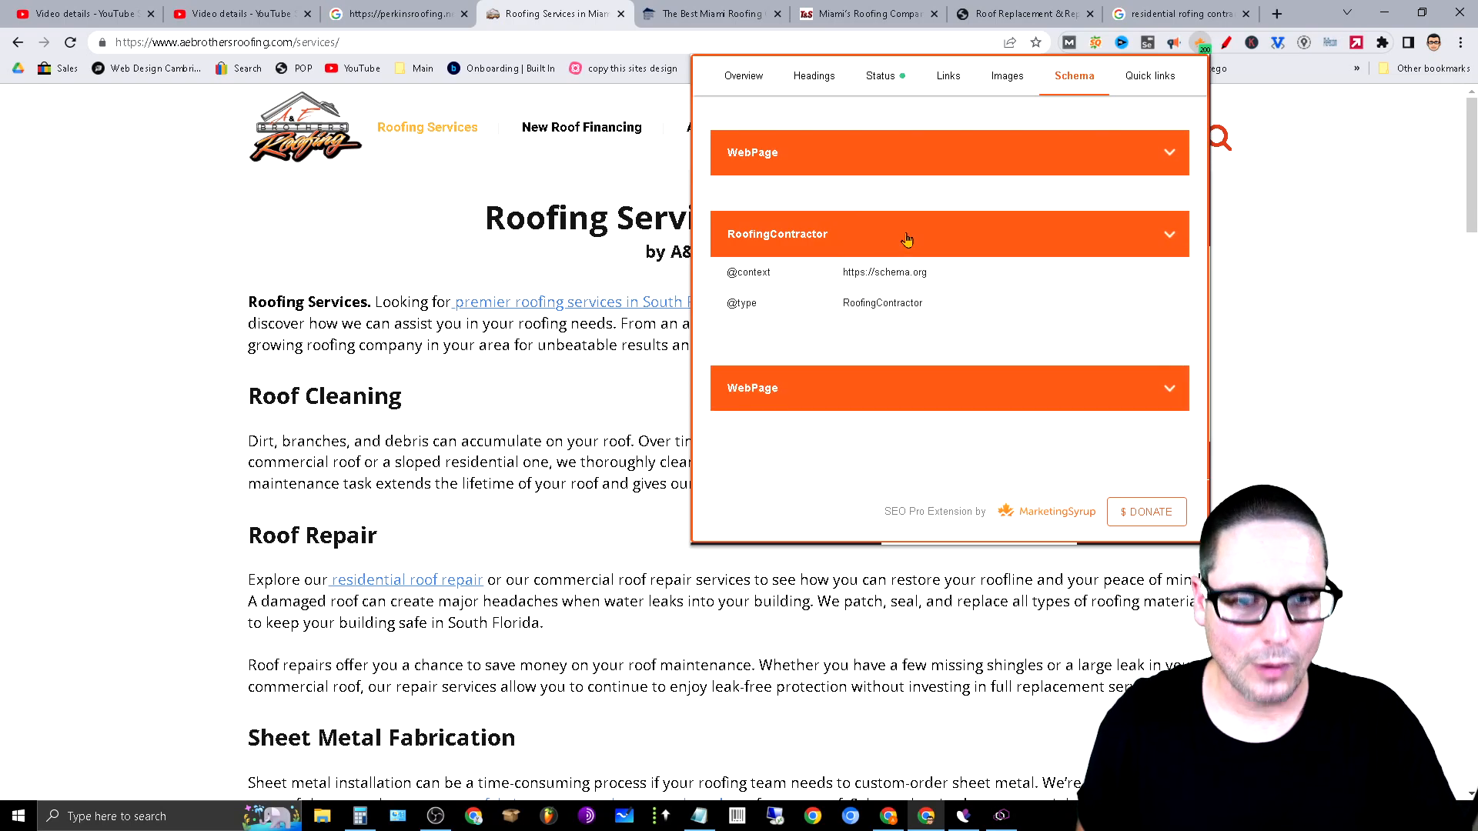
click(923, 174)
click(926, 165)
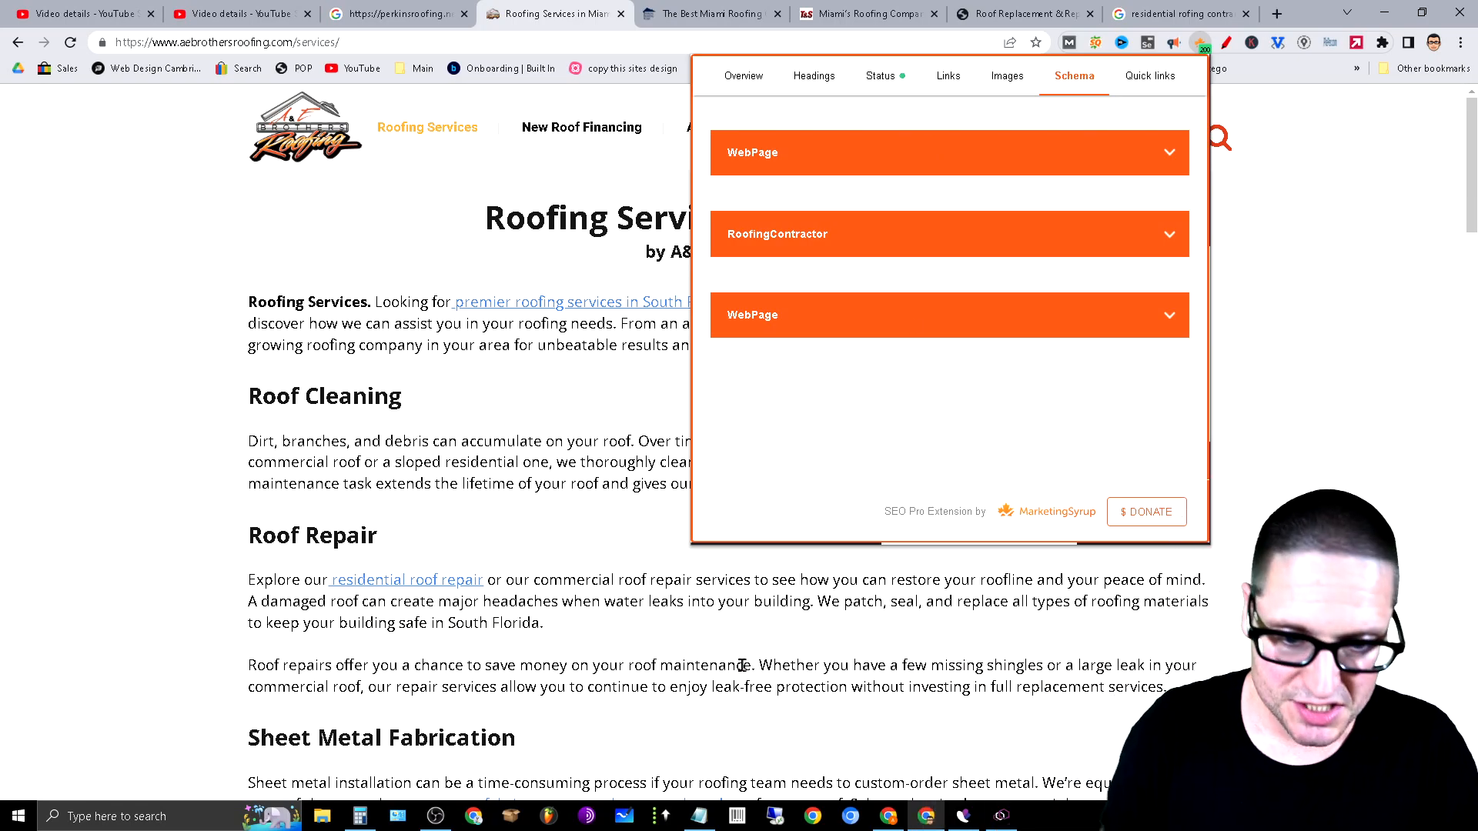
Return to the Notepad SEO checklist and place the cursor at the videos wording in point 10
click(699, 816)
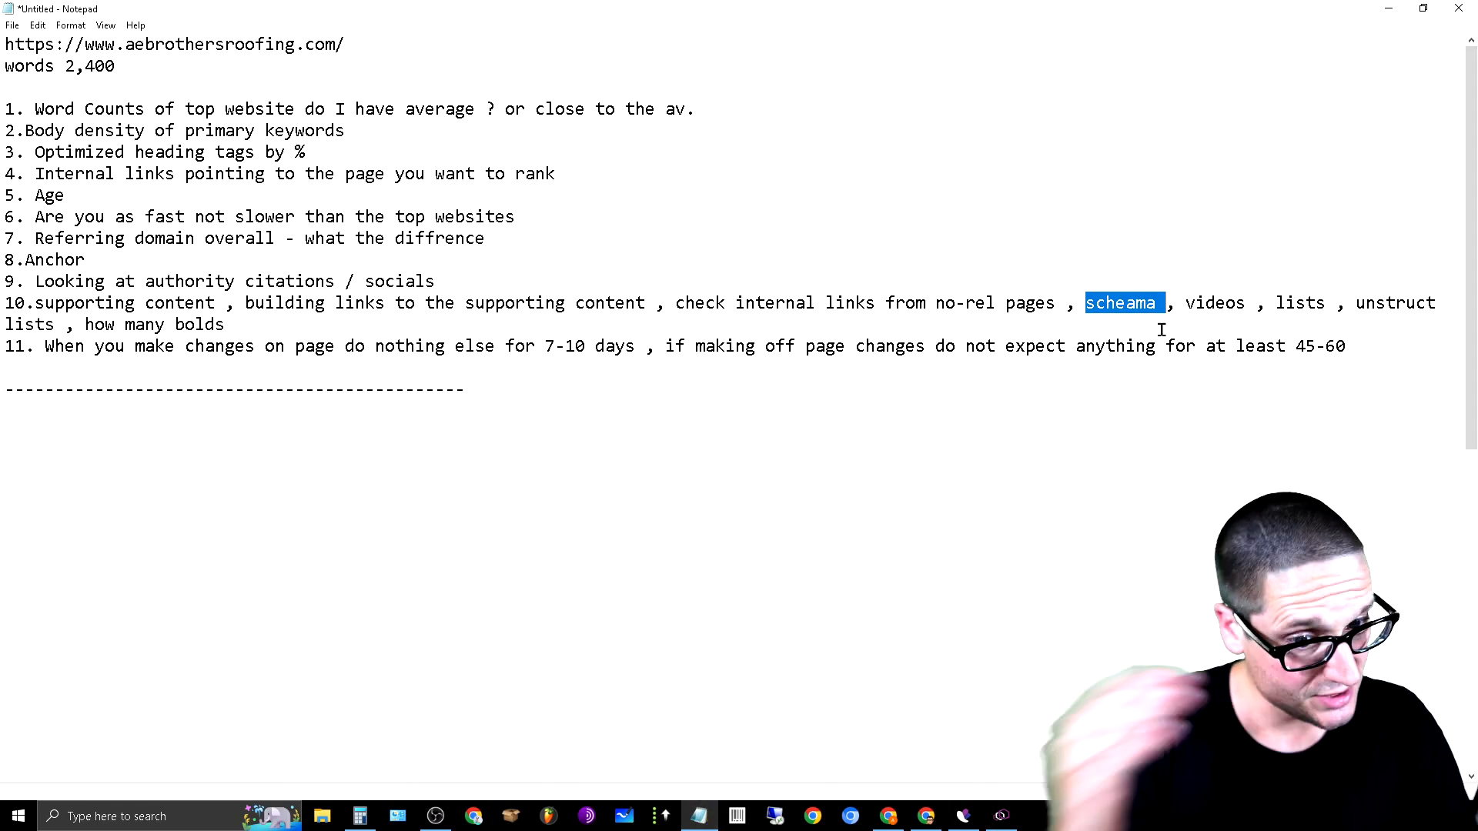
click(1213, 302)
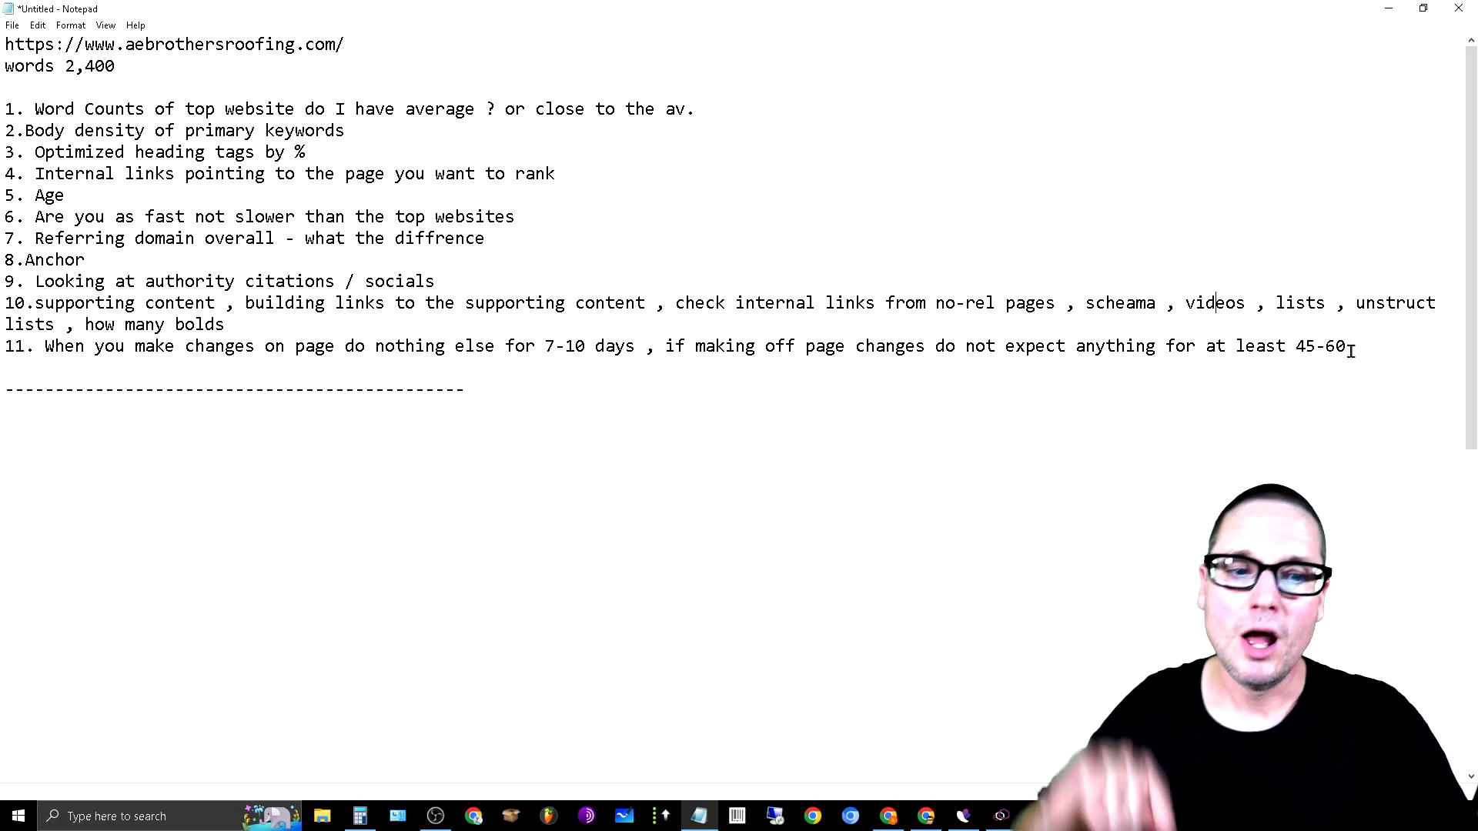
Select the eleven-item checklist, minimize Notepad, and restore the OBS recording controls
drag(1355, 348, 5, 112)
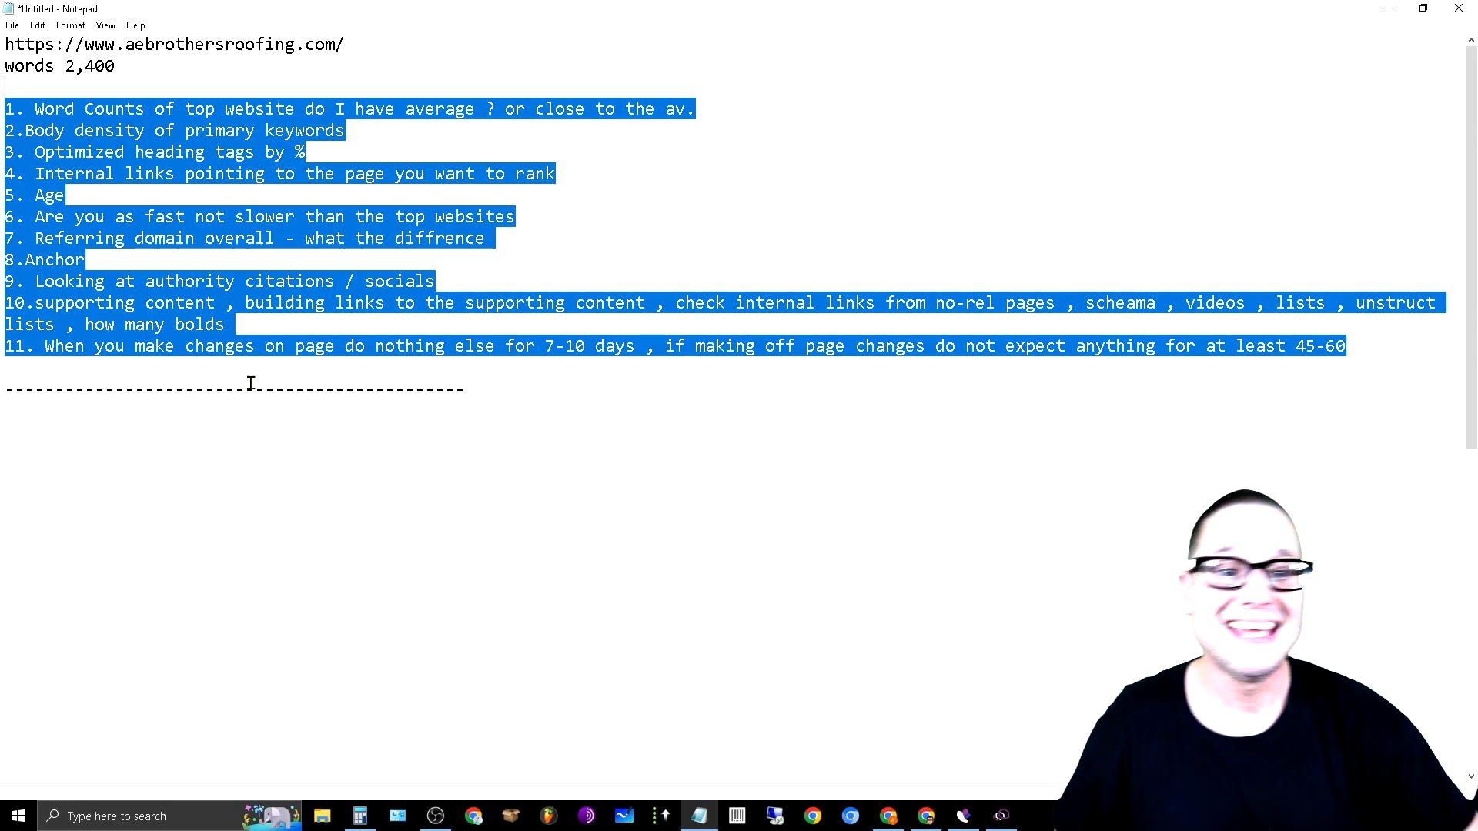
click(1389, 9)
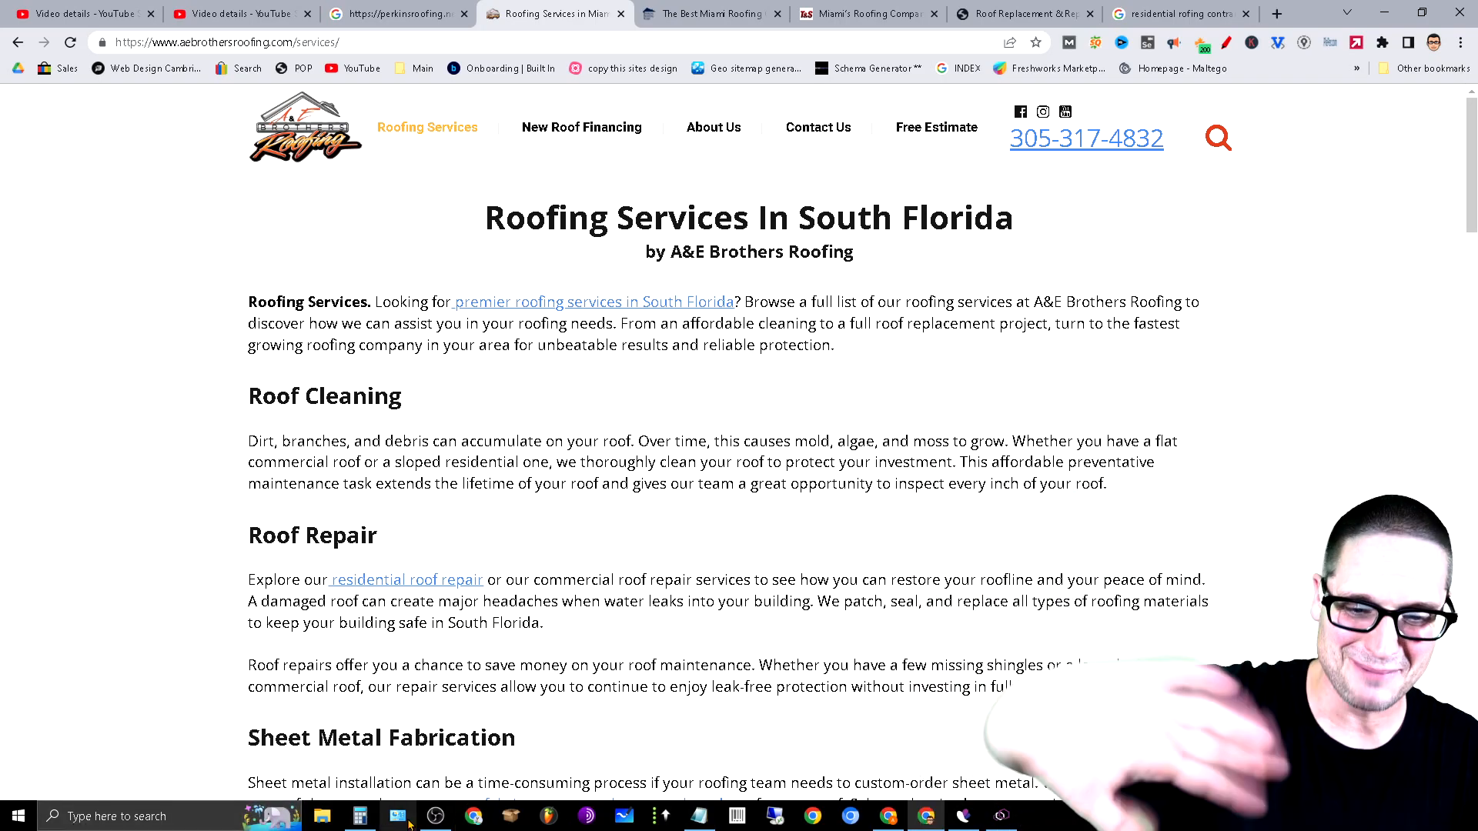
click(447, 813)
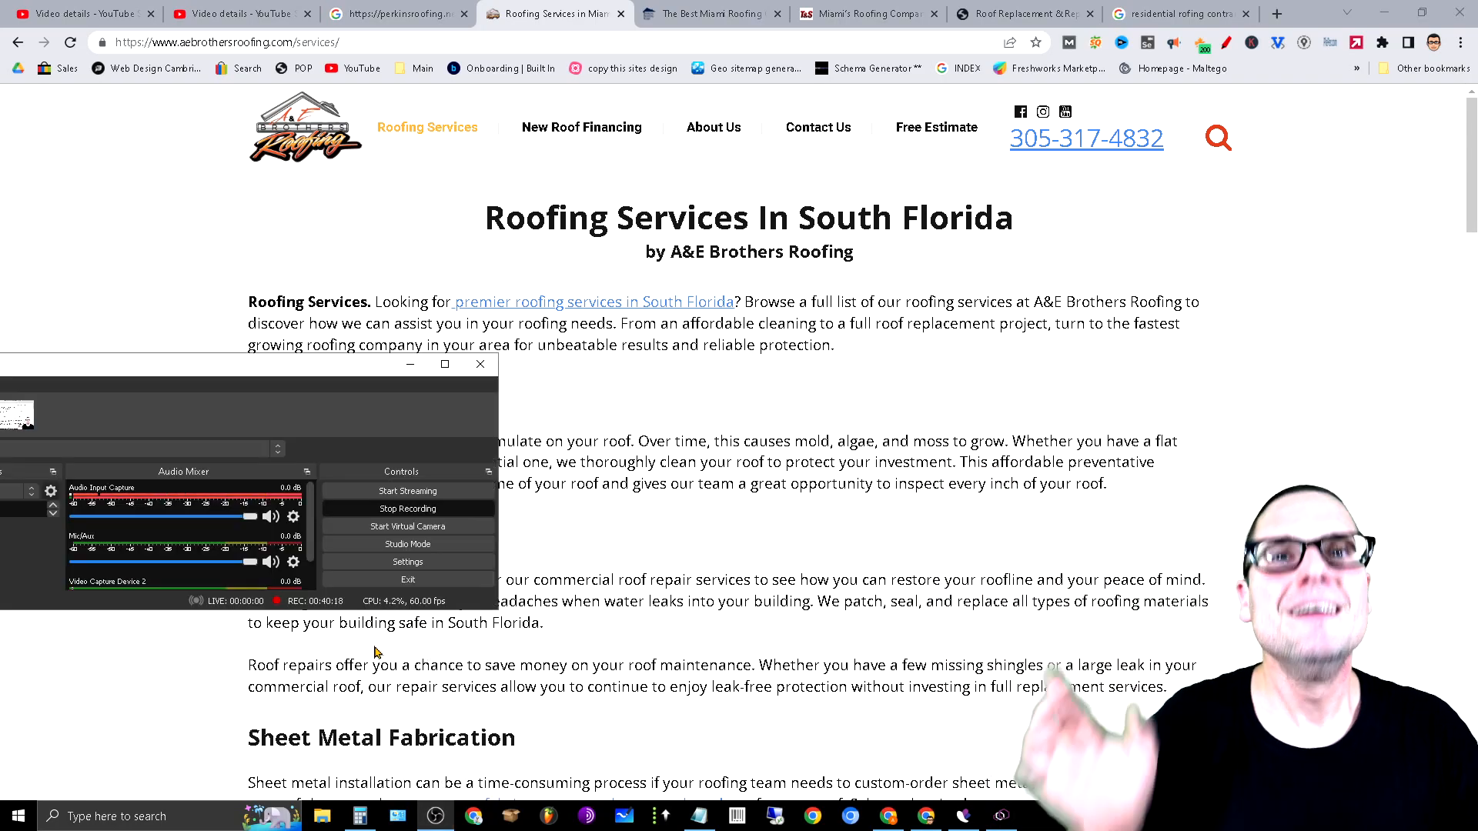